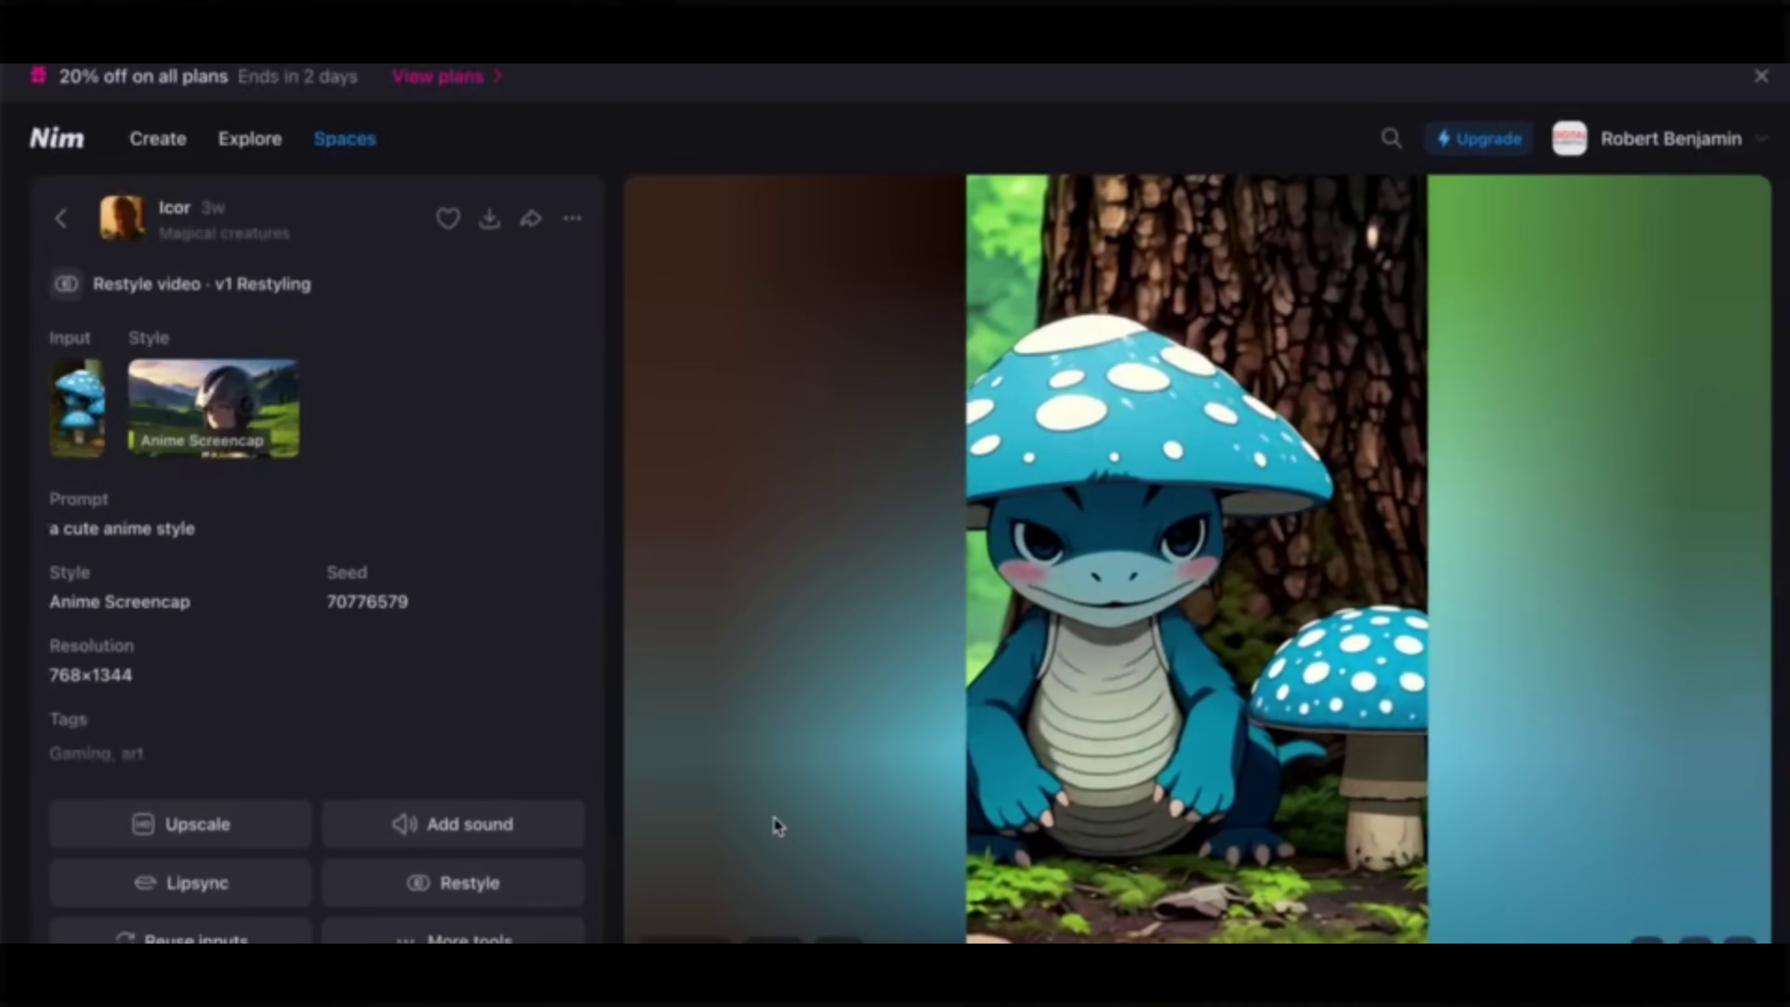
scroll(775, 817, "down", 1)
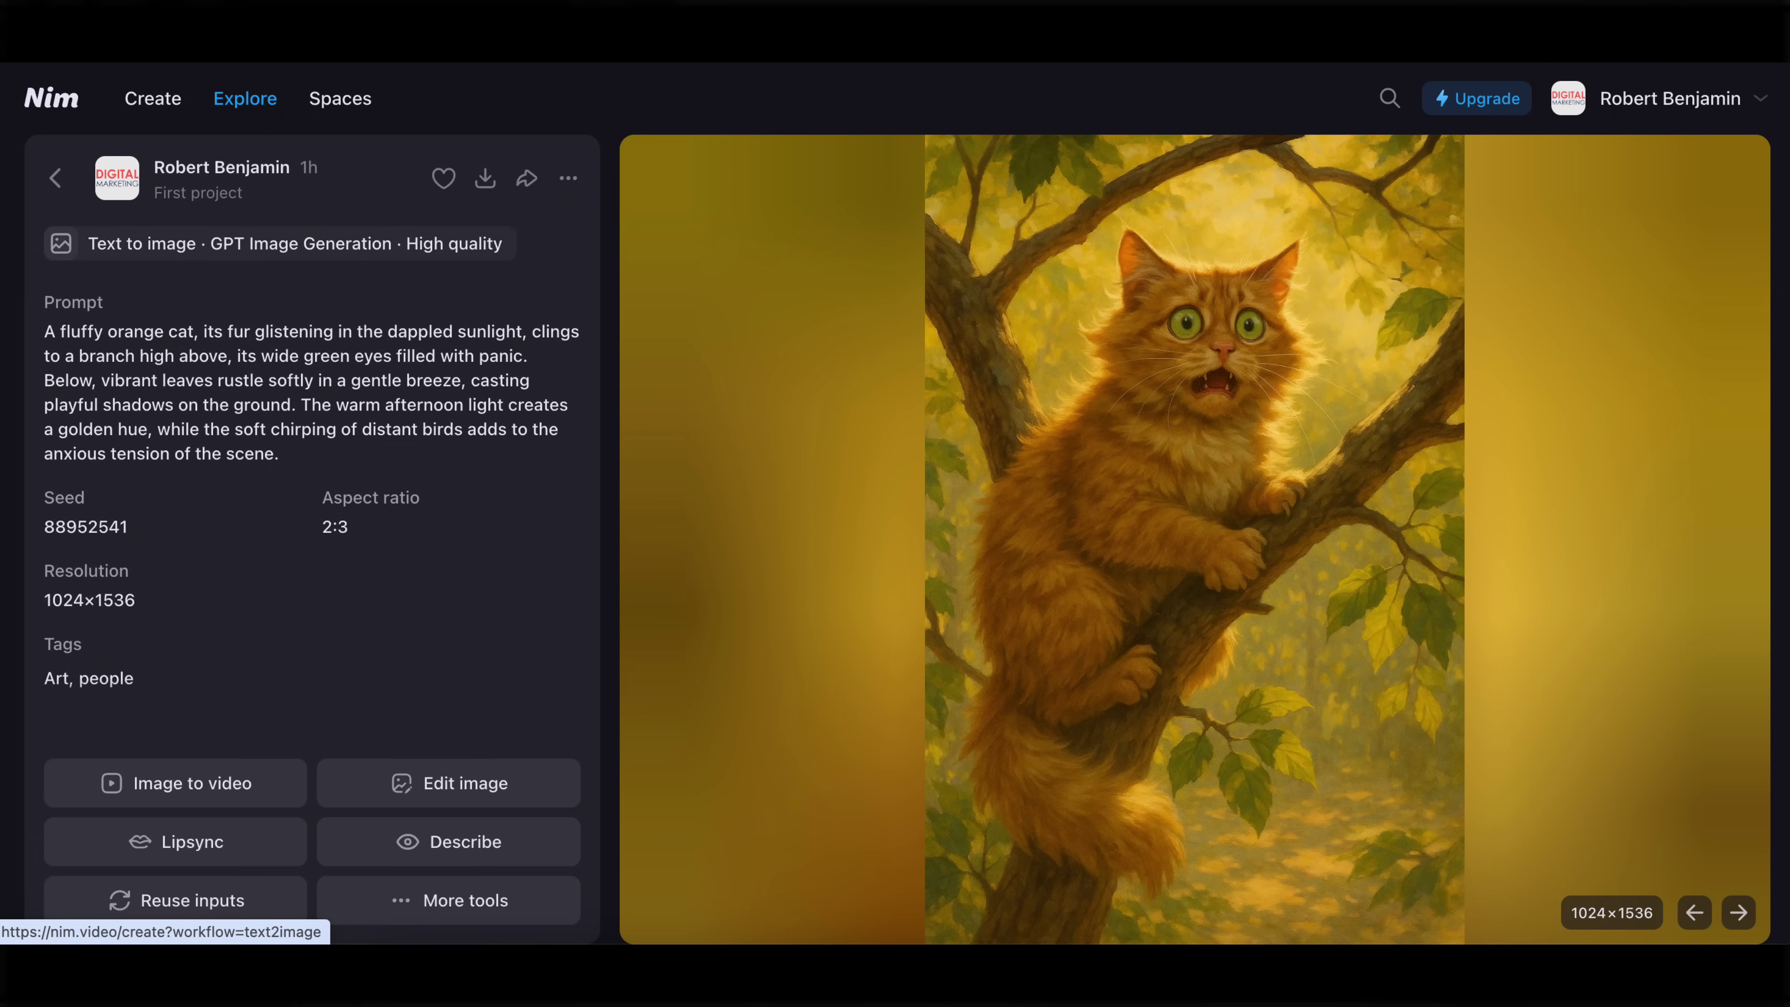
left_click(176, 900)
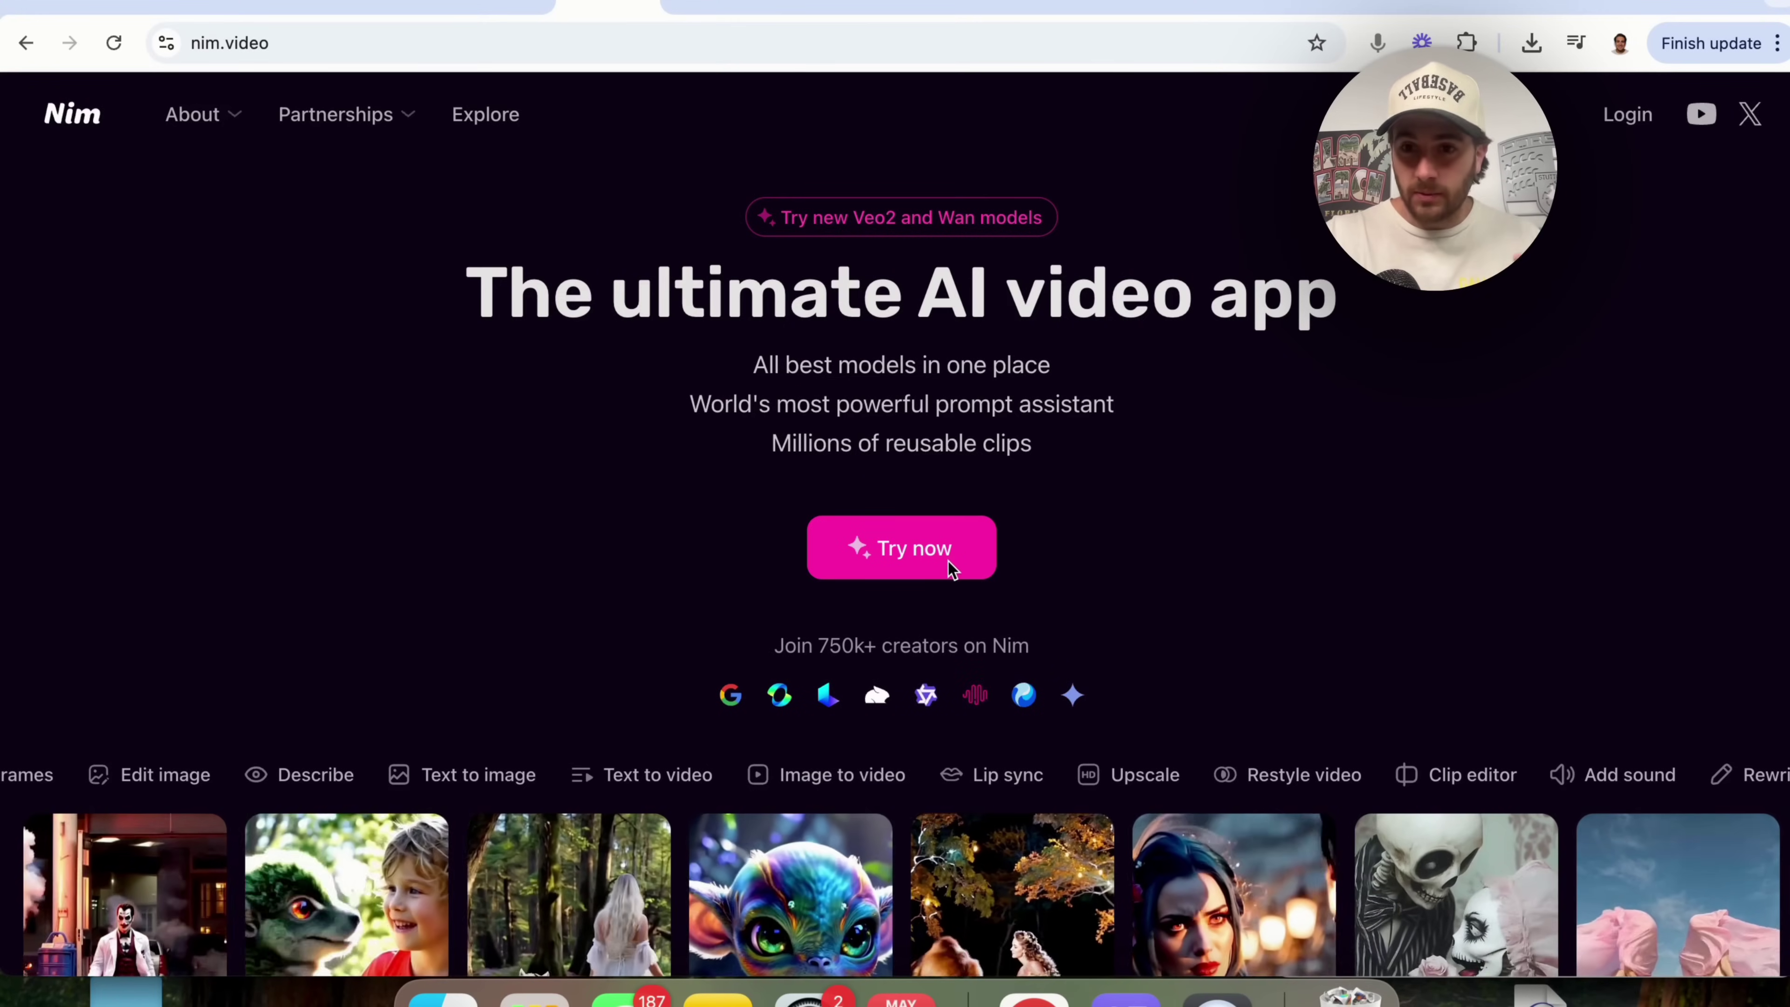
Start trying Nim and sign in with the Google account that has the Digital Marketing picture.
left_click(968, 545)
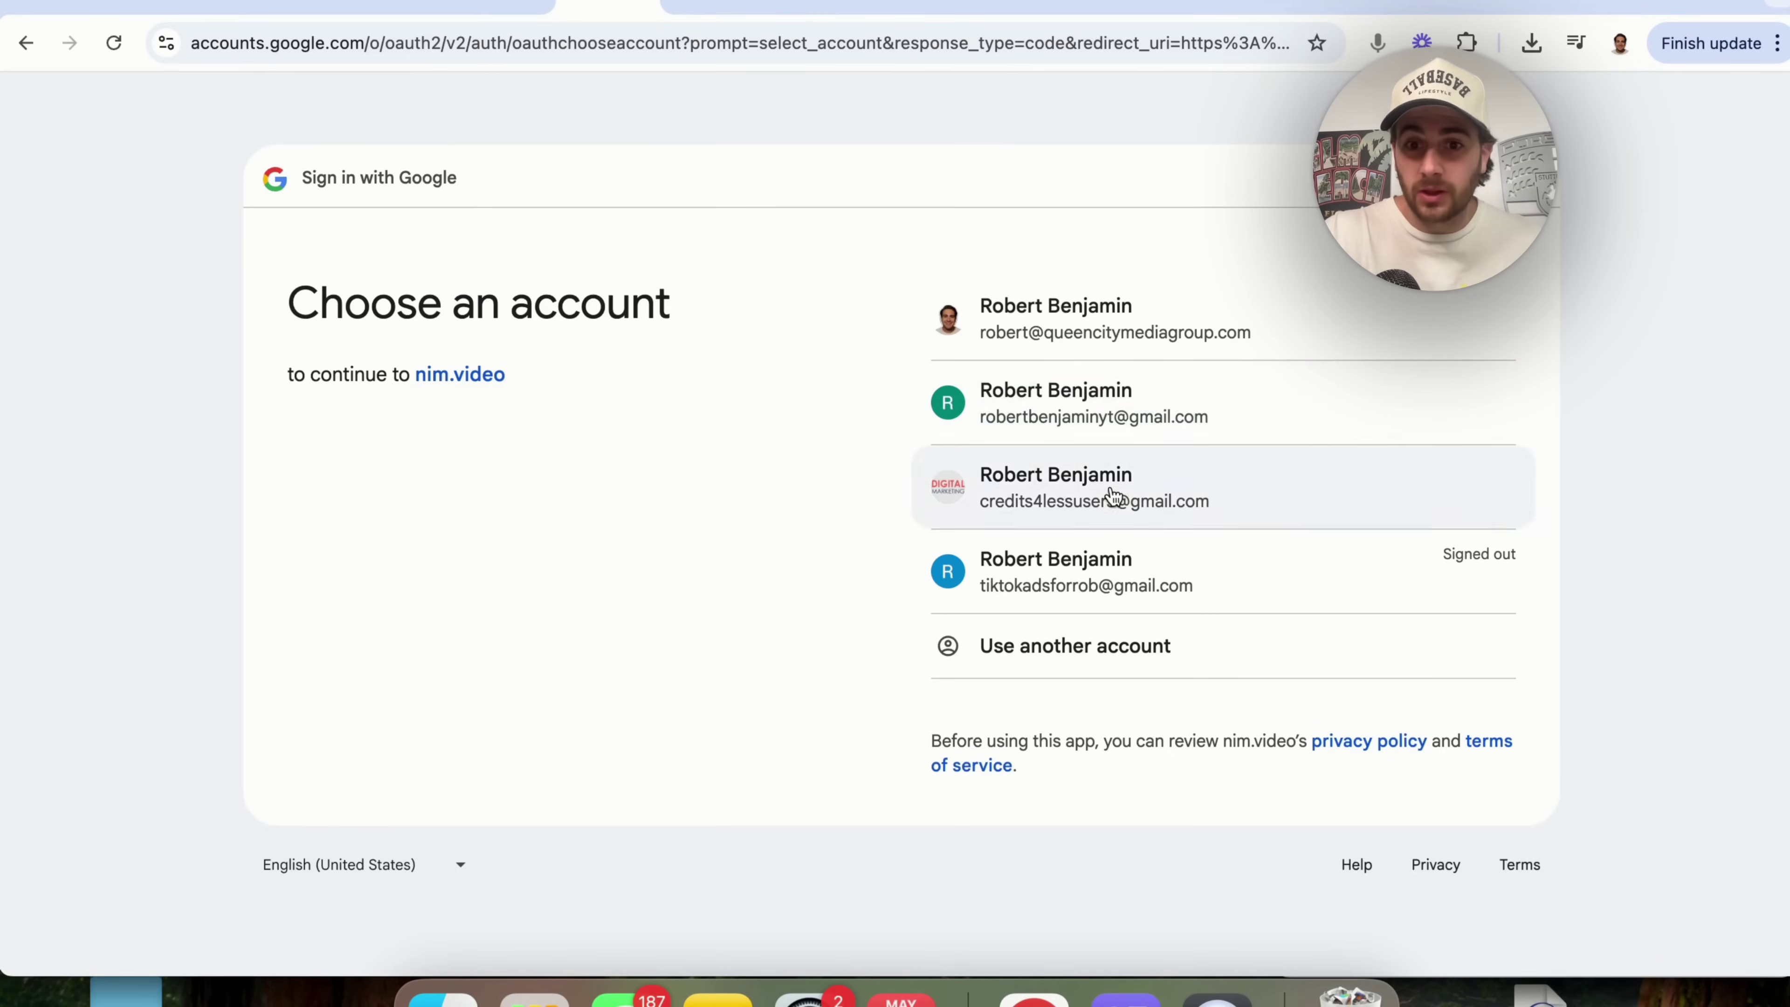
left_click(1109, 486)
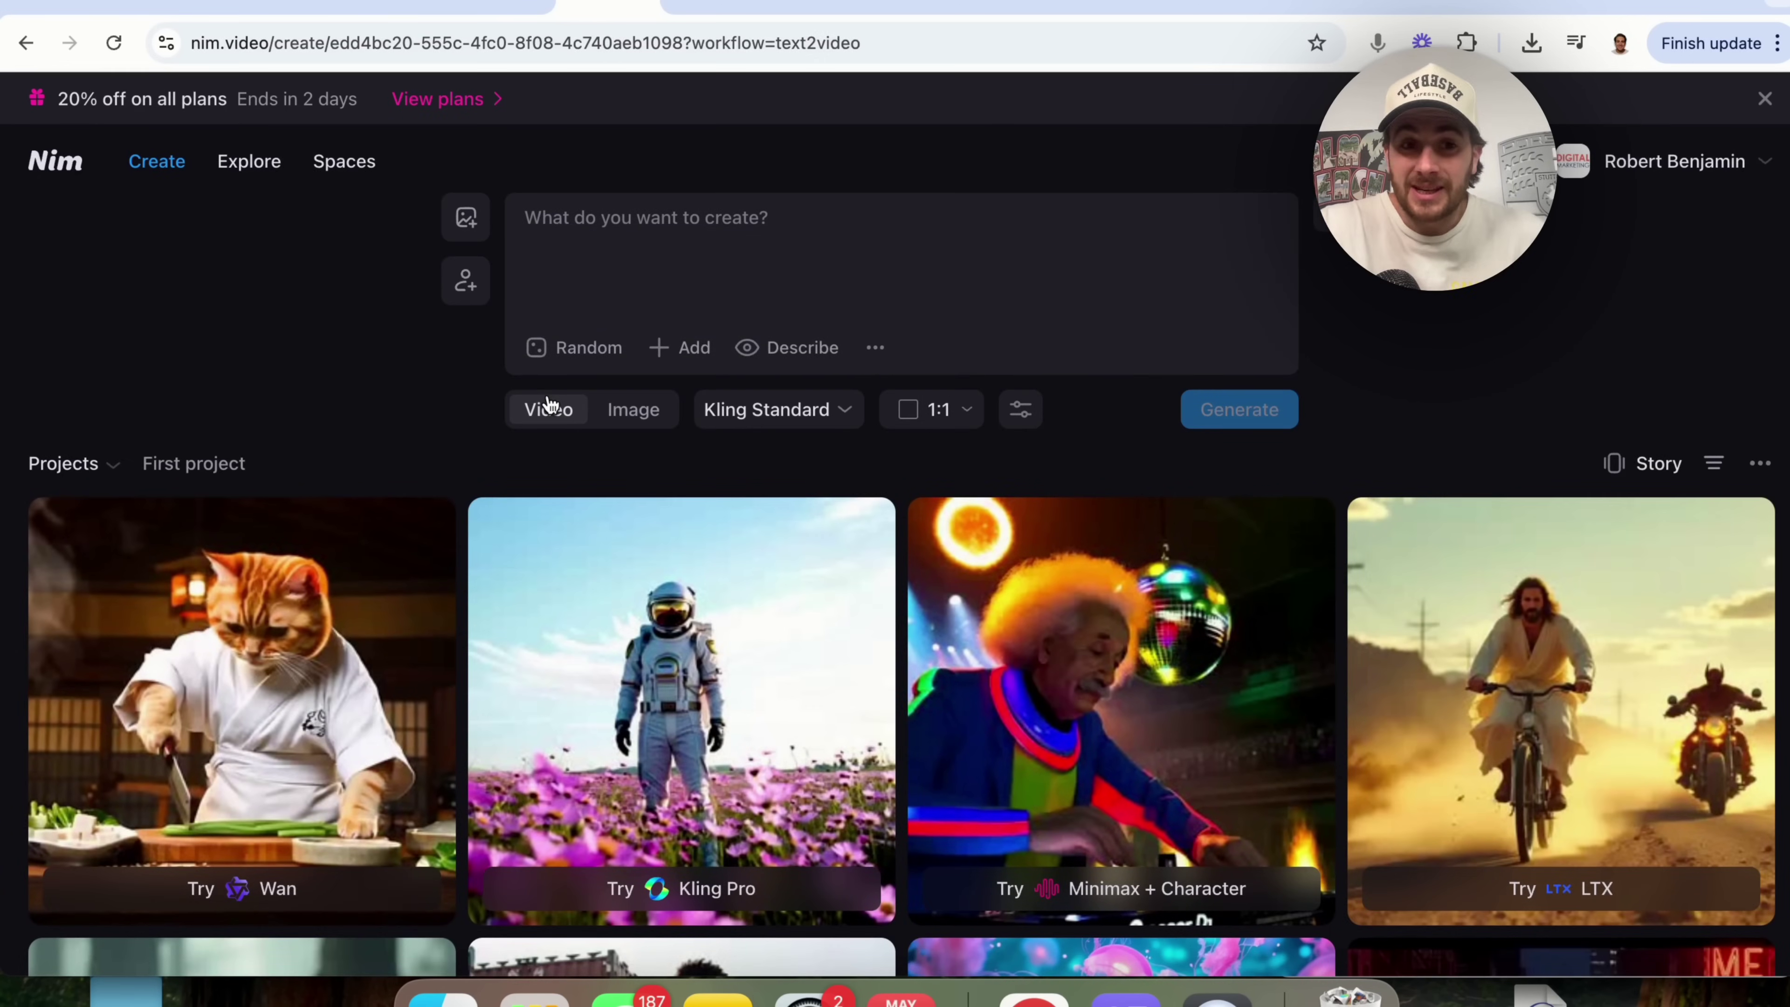
Look over the available creation tools and the sample tiles on the Create page.
mouse_move(172, 167)
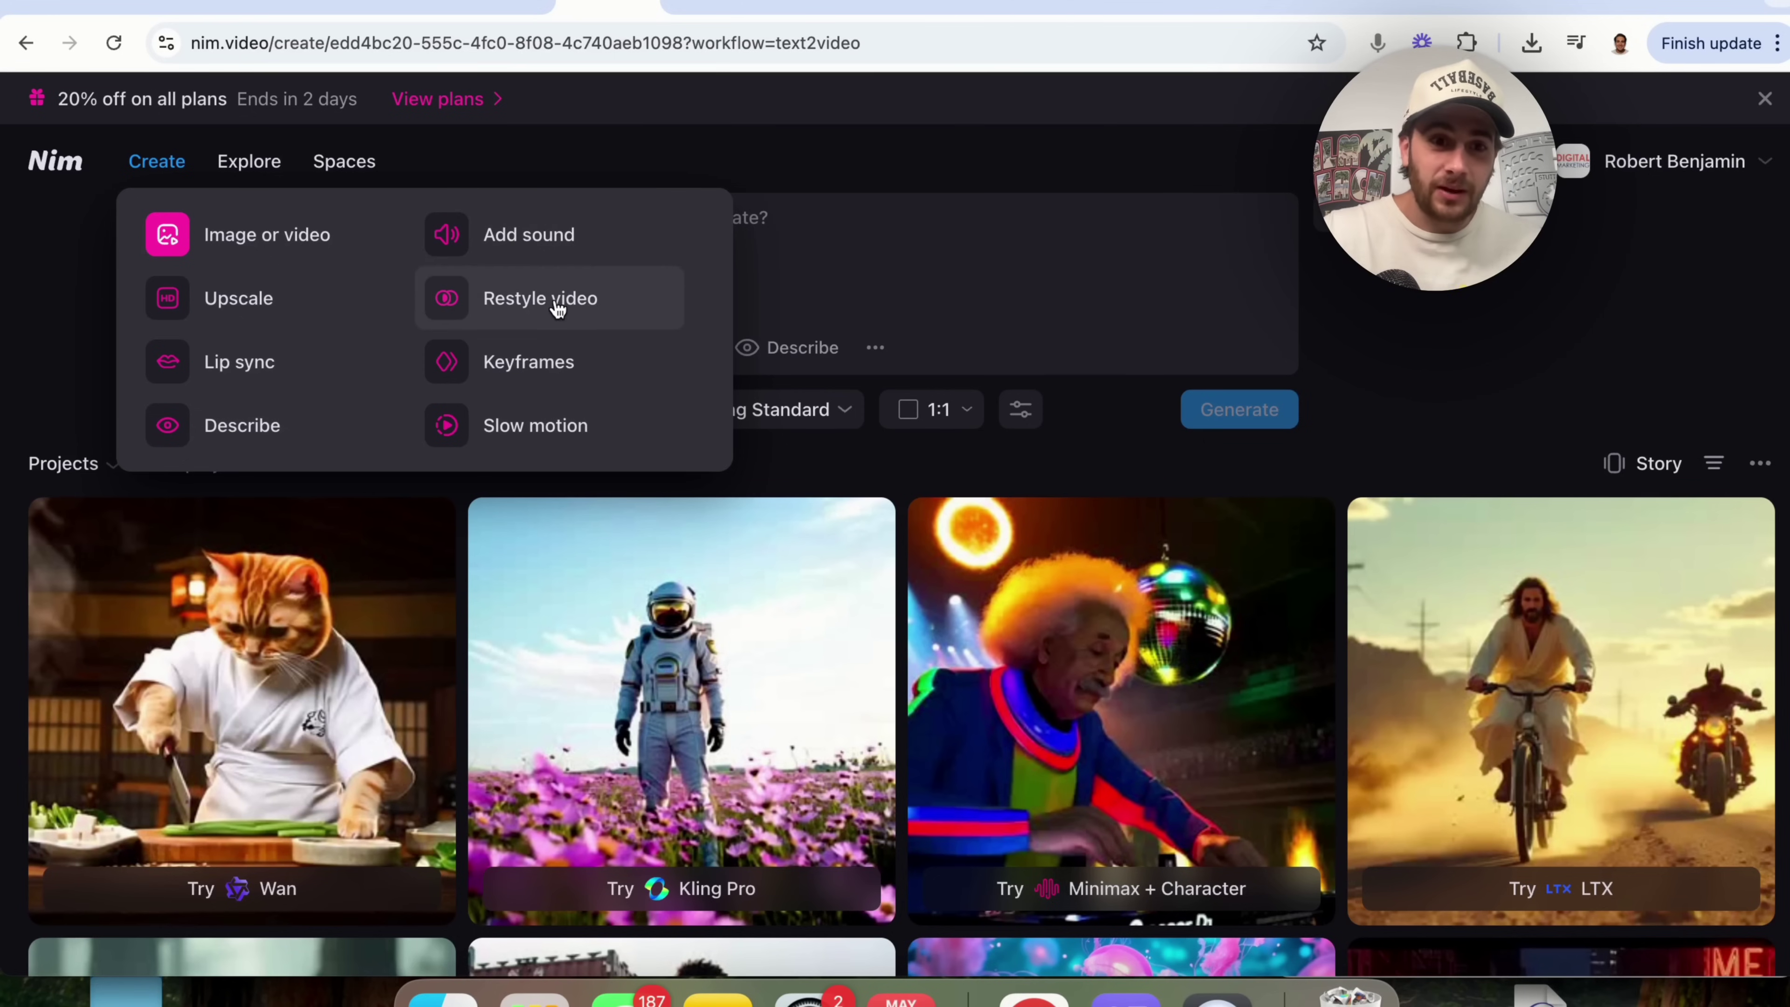
left_click(169, 168)
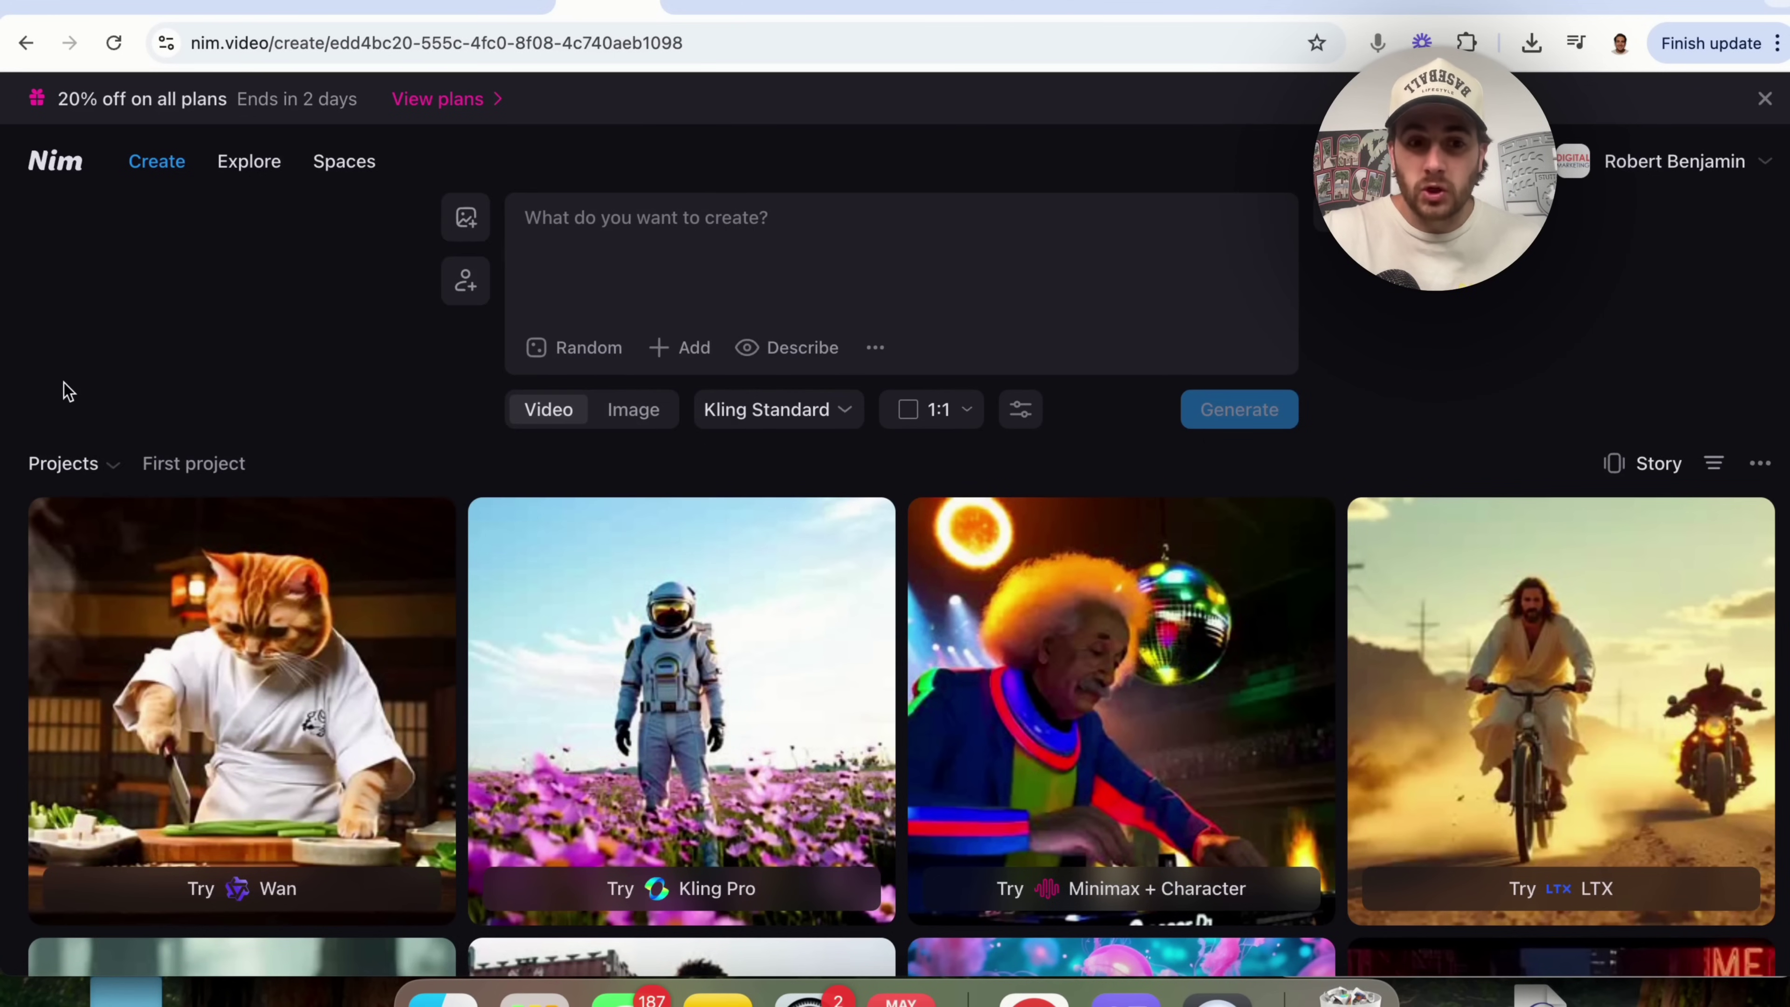
scroll(237, 443, "down", 6)
scroll(237, 443, "down", 3)
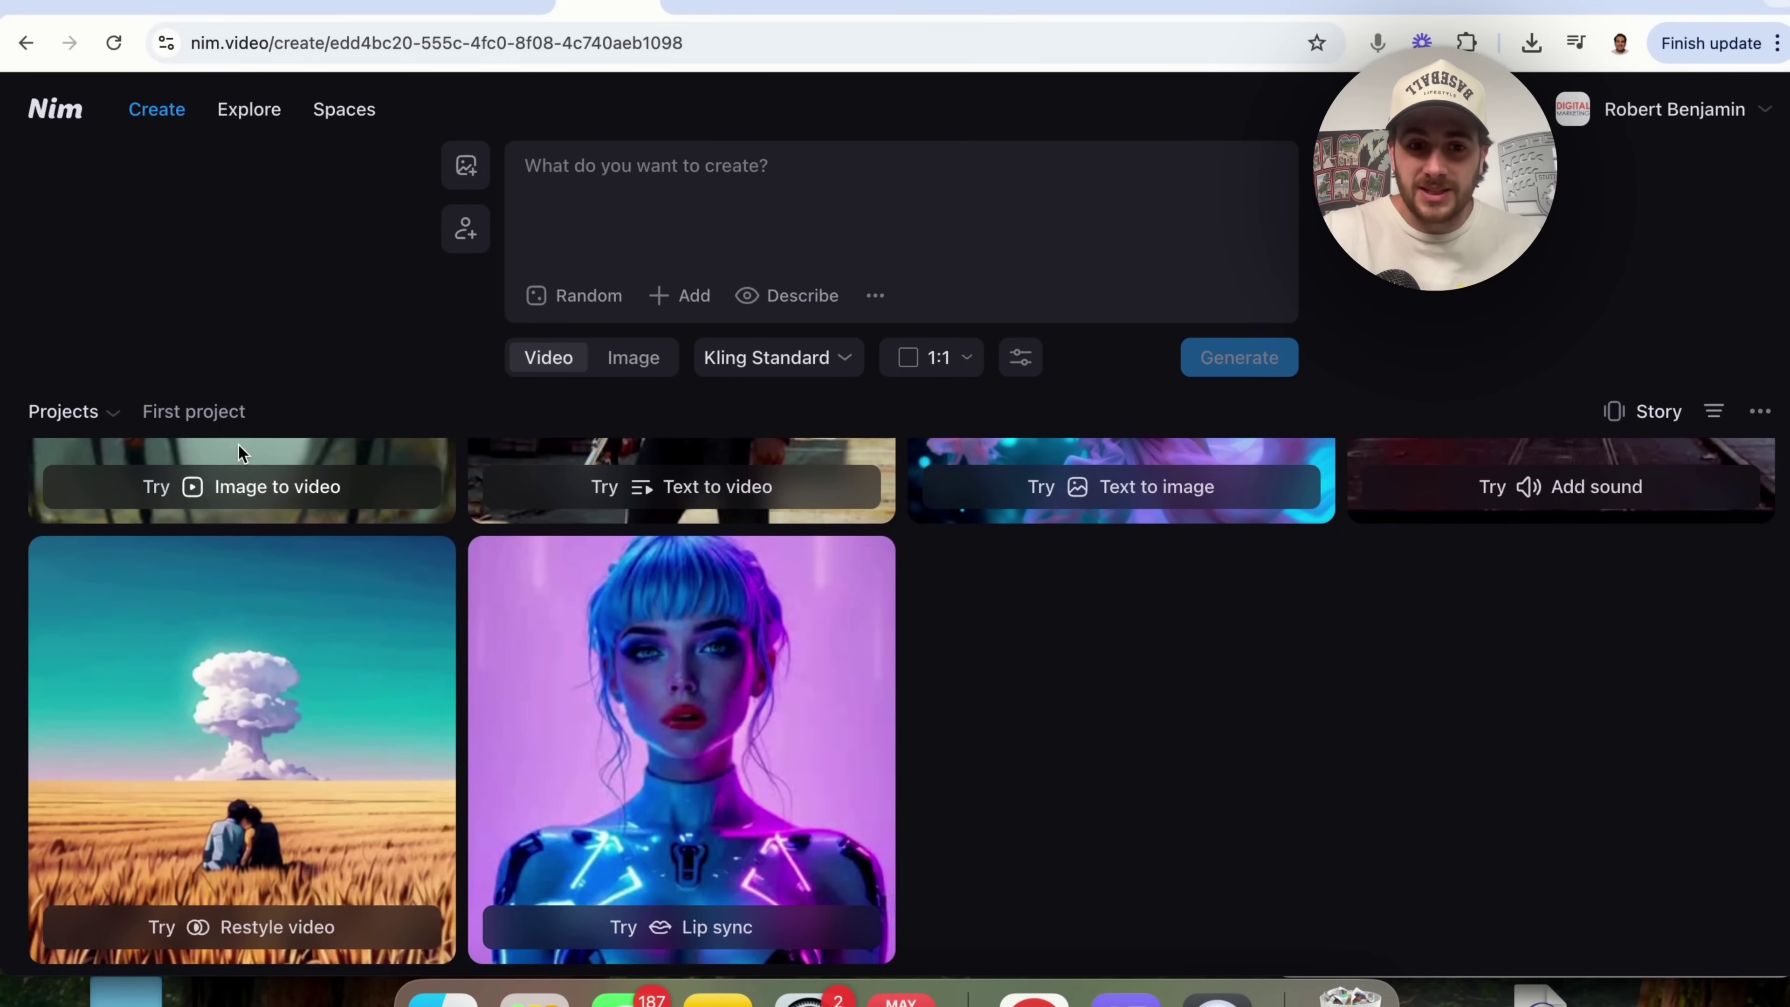
scroll(626, 728, "up", 8)
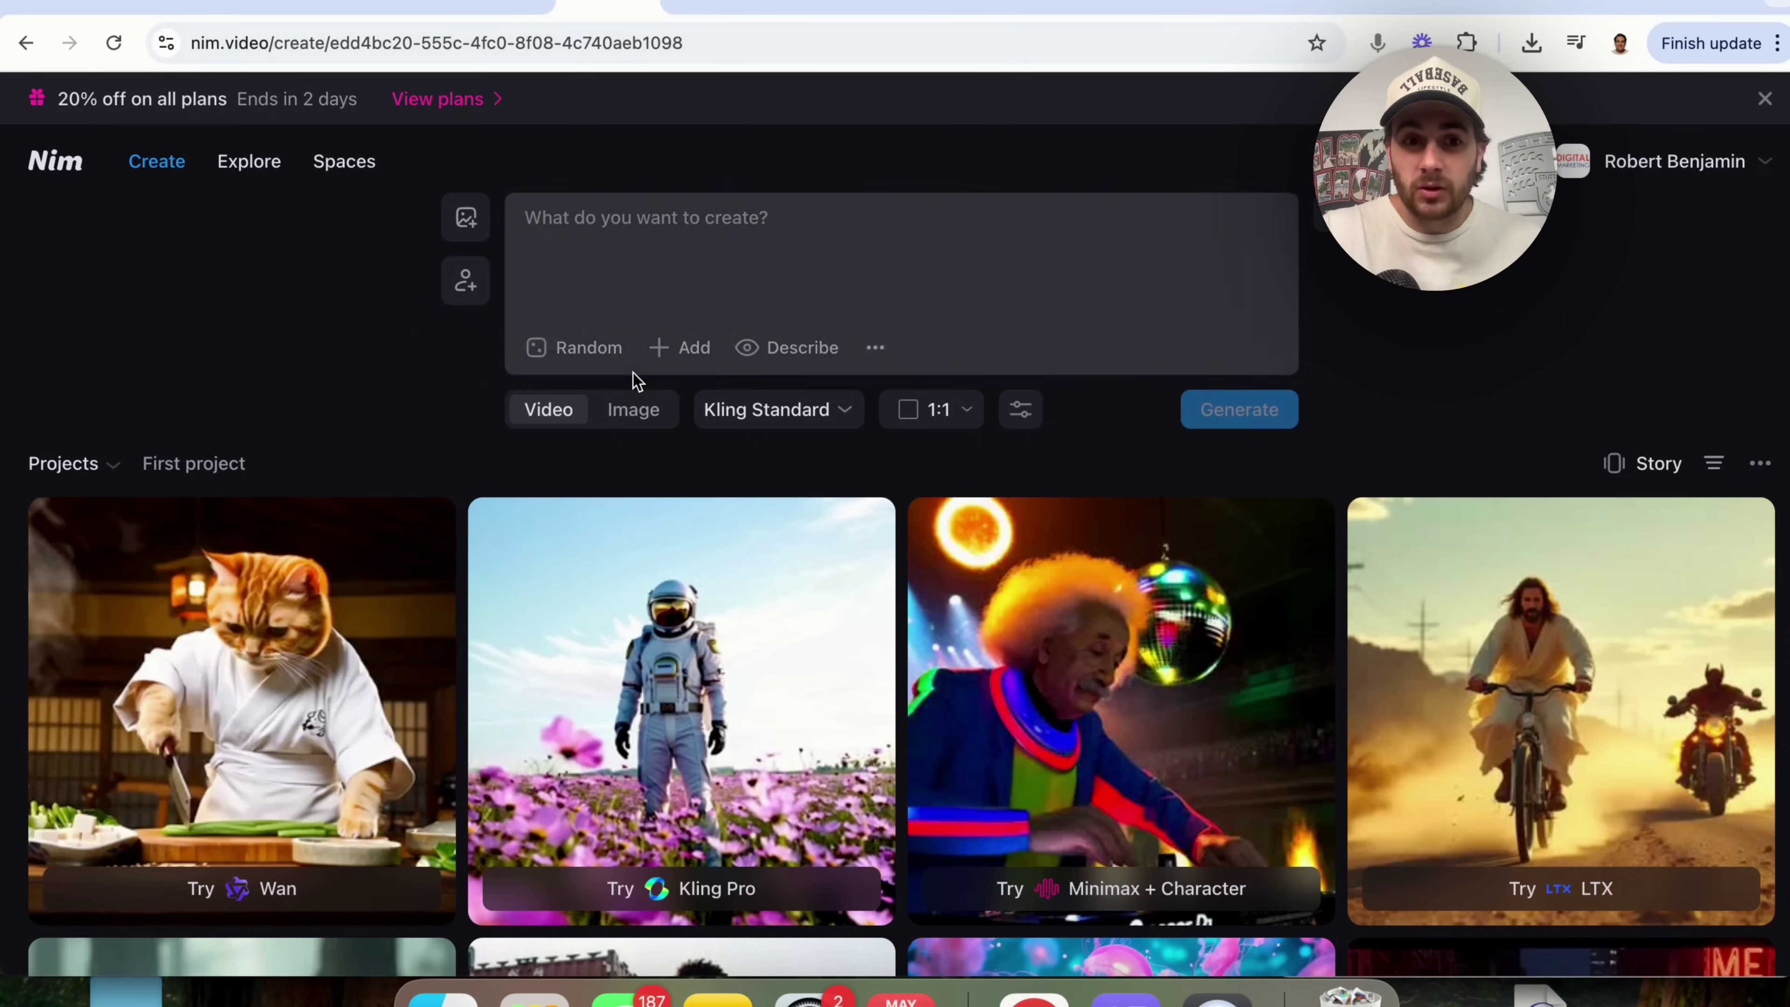
Fill in a random video prompt, dismiss the prompt assistant tip and clear the prompt again.
left_click(587, 348)
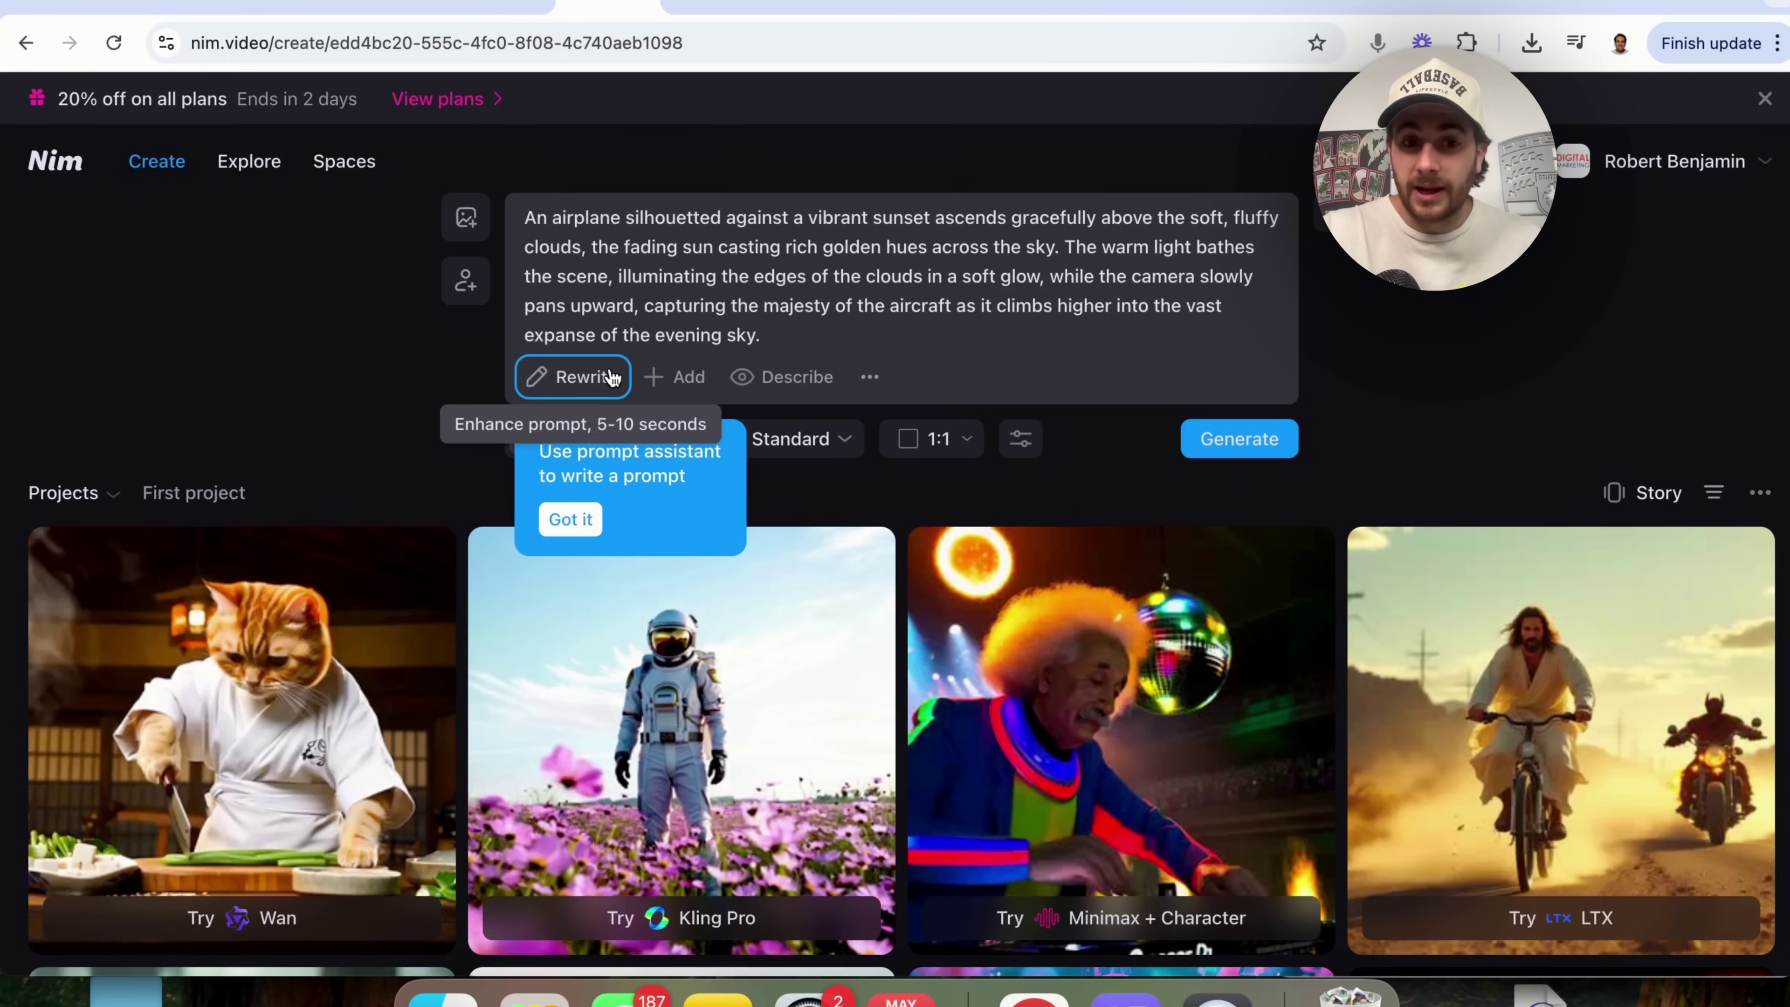
left_click(570, 519)
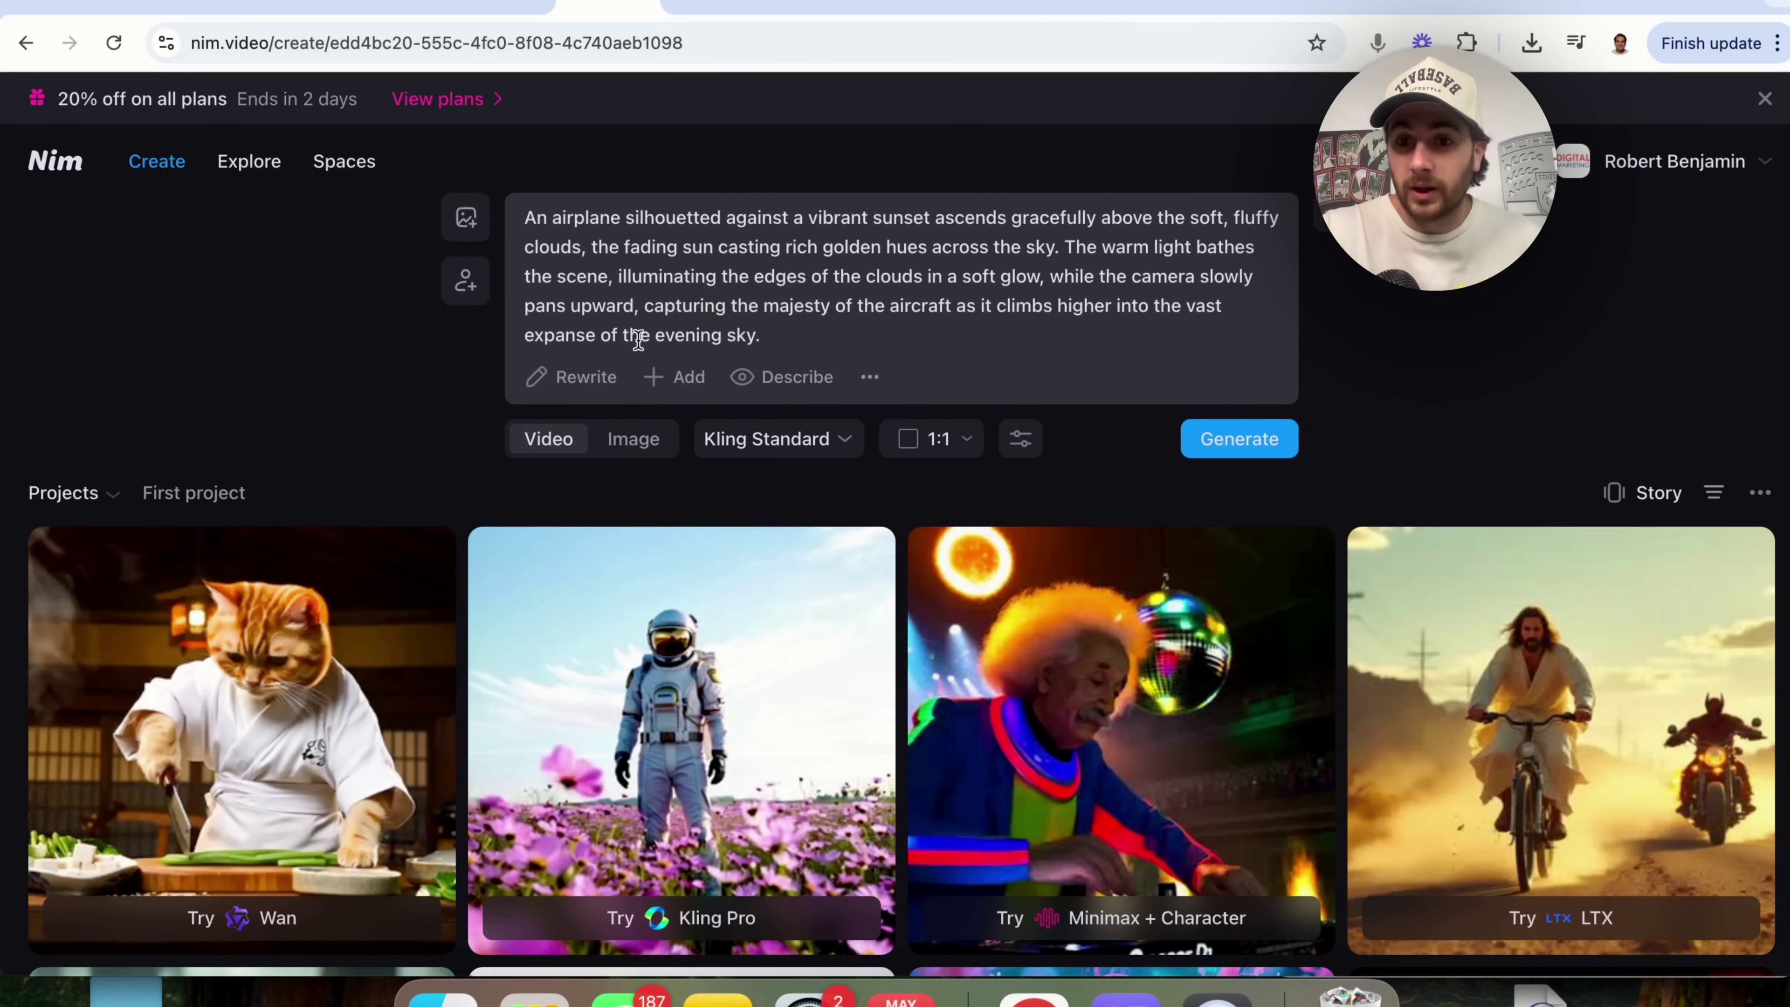
triple_click(660, 330)
key("BackSpace")
Review the prompt helpers: the additions that can be added, the Describe upload and the prompt styles.
left_click(700, 357)
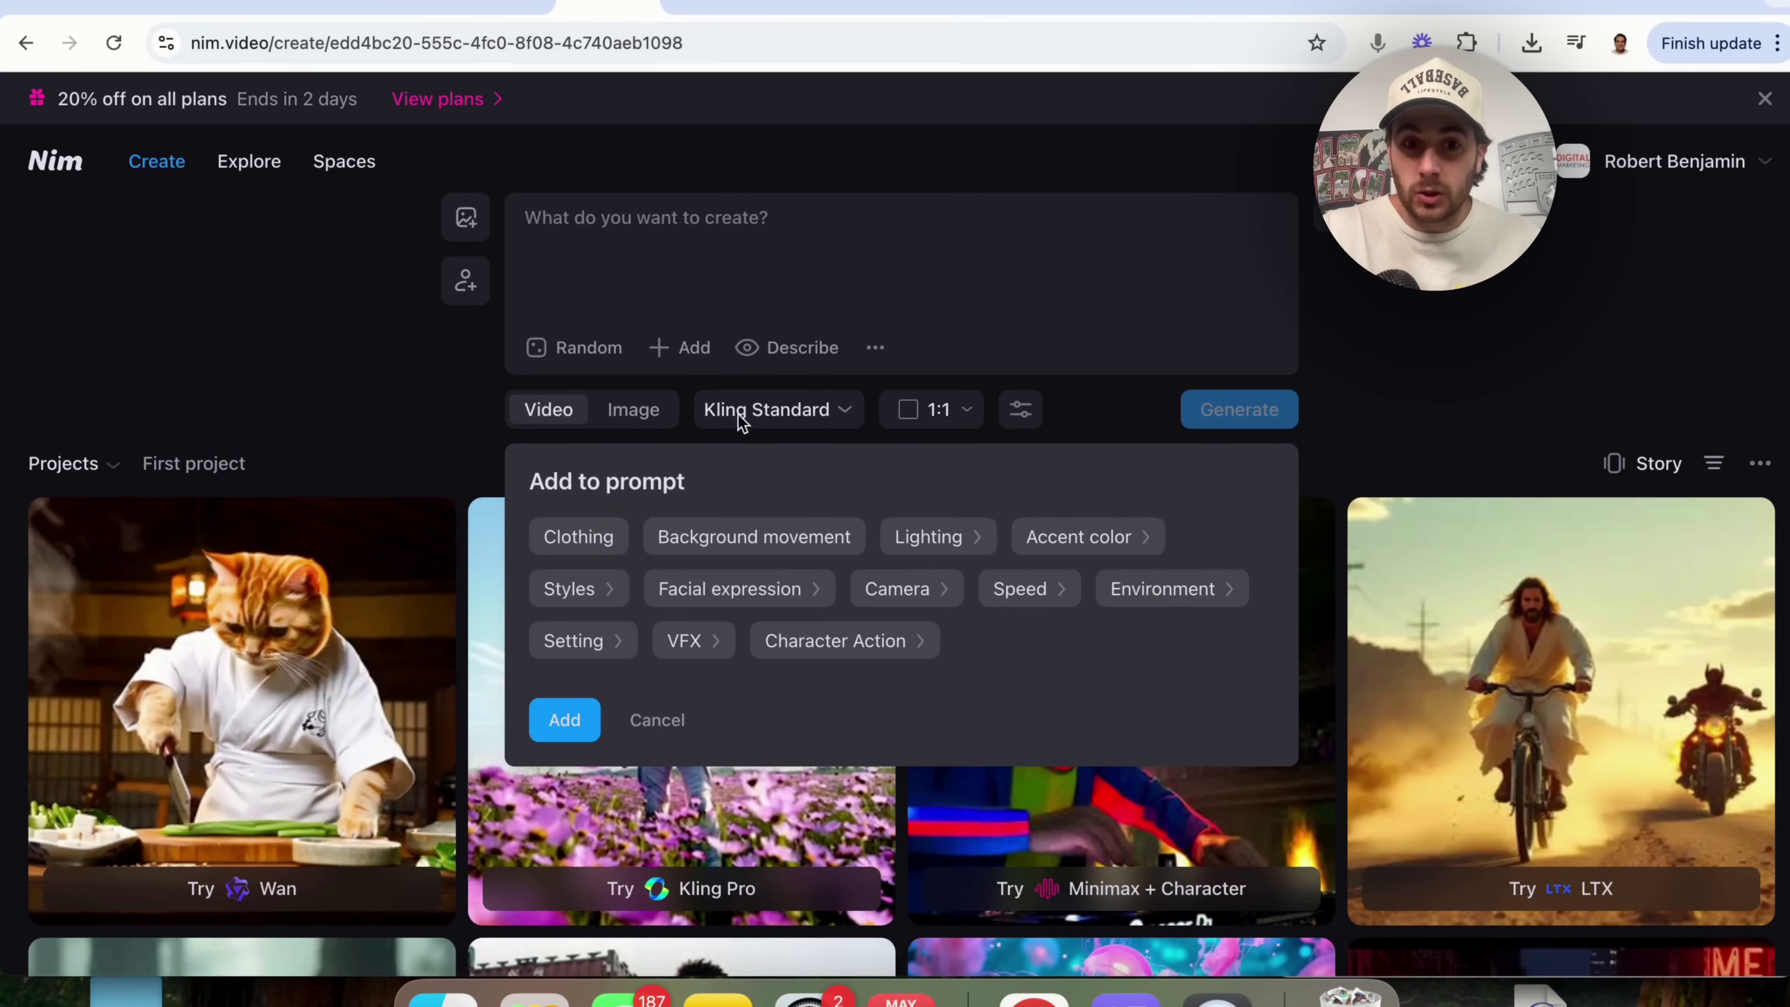
left_click(771, 348)
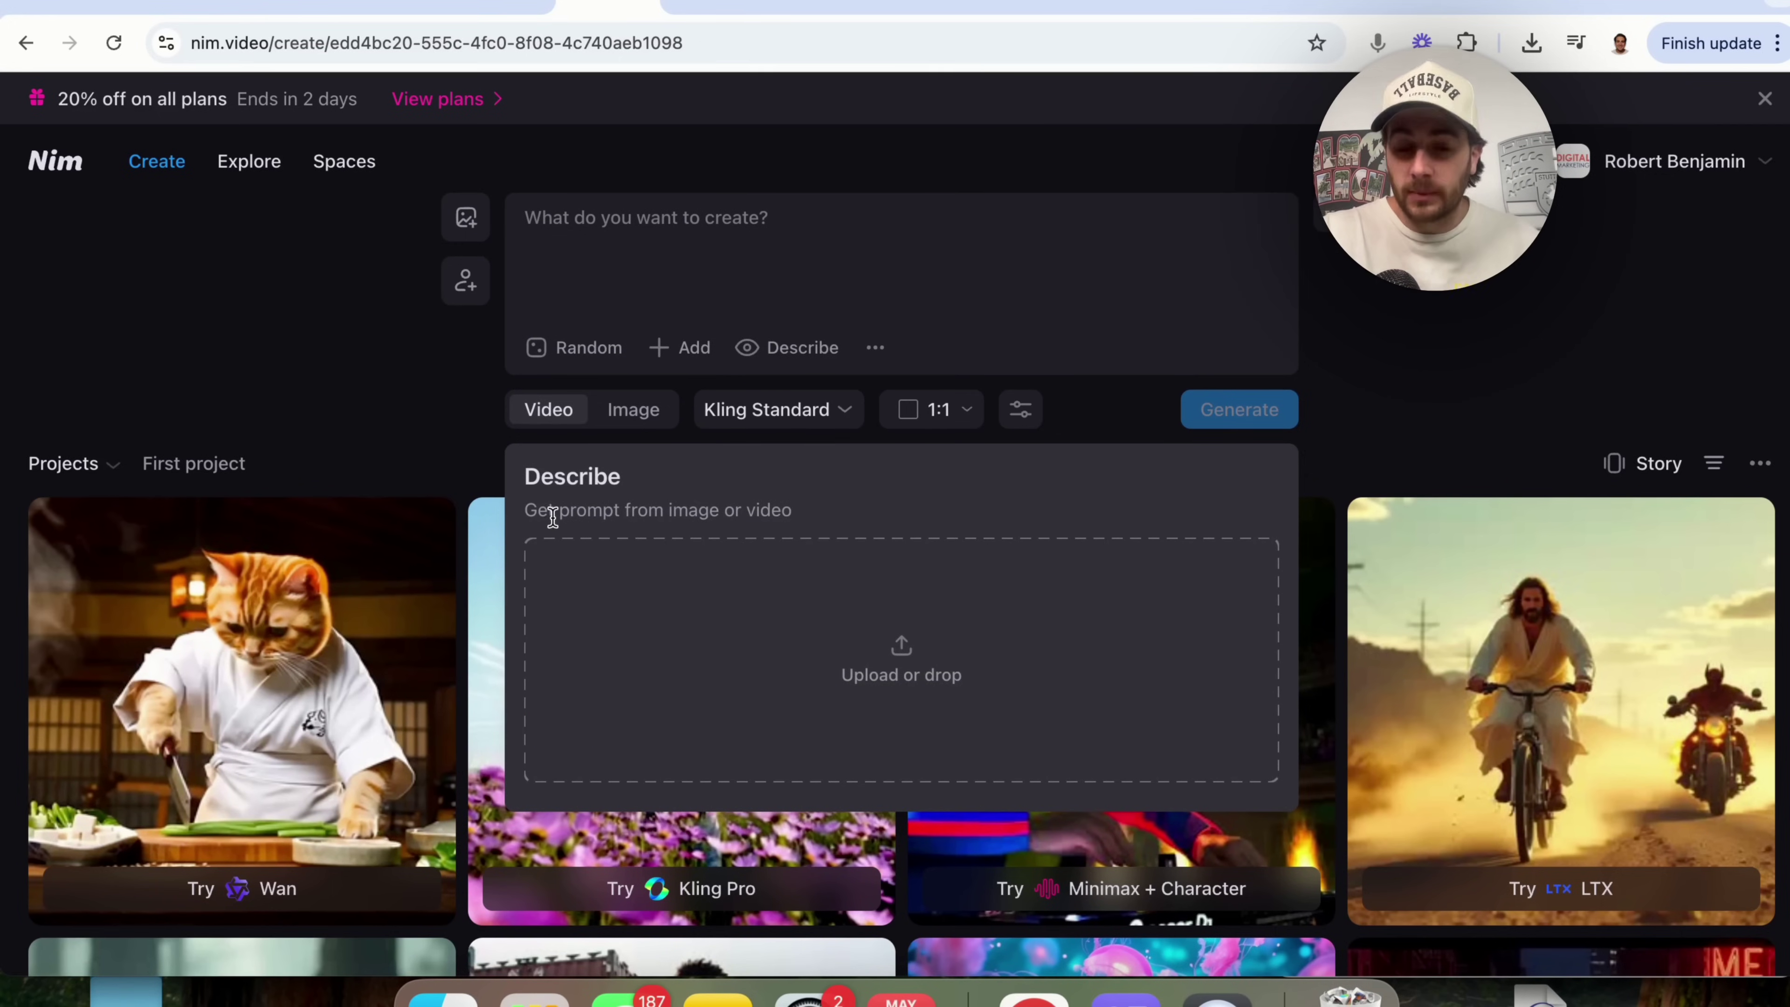
left_click(943, 301)
left_click(876, 349)
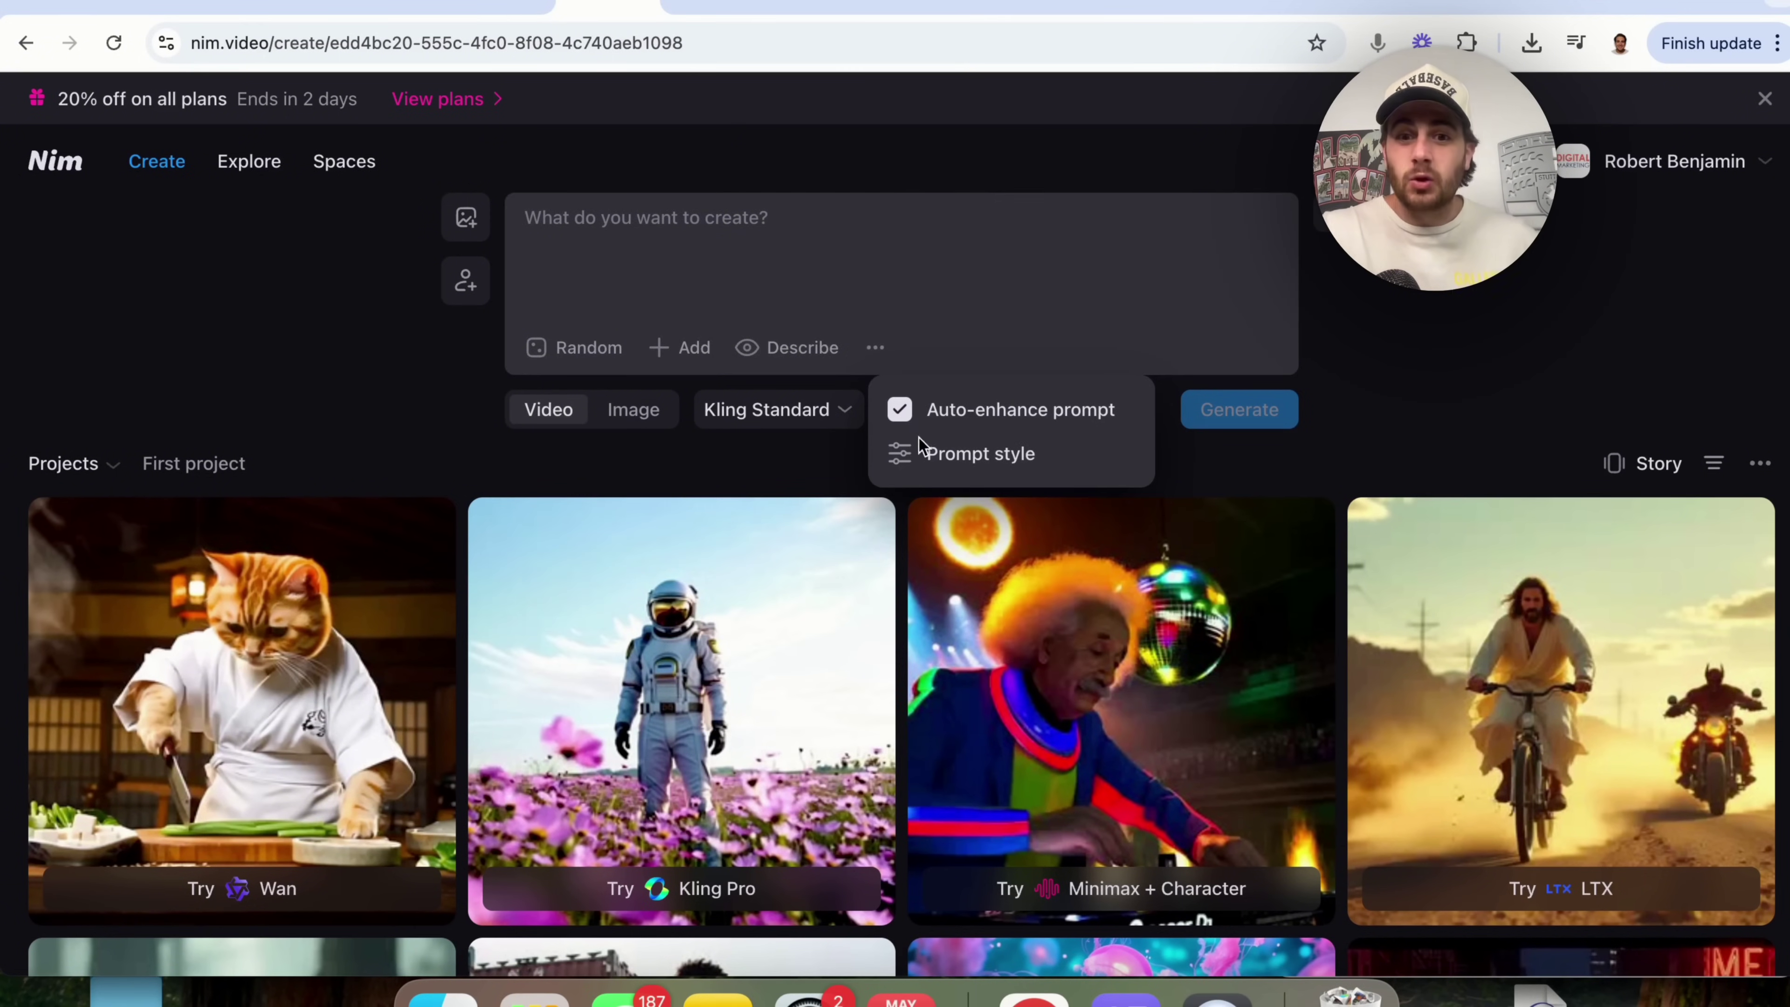
left_click(953, 460)
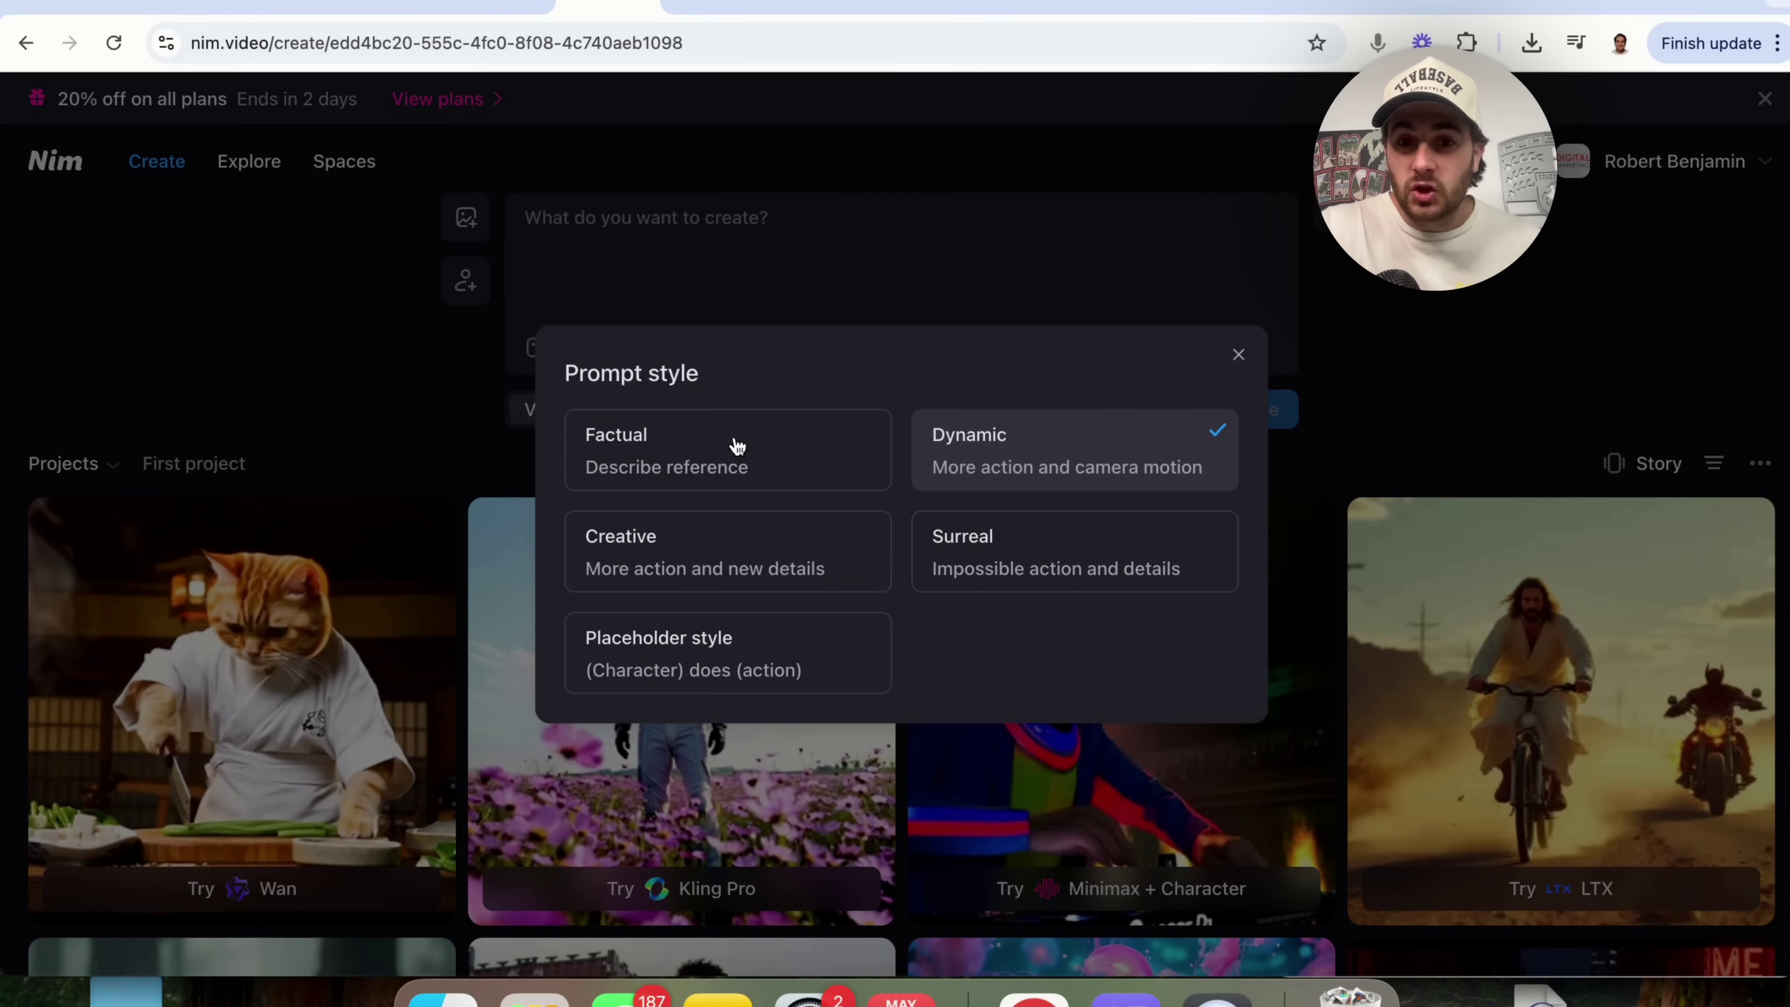
left_click(459, 452)
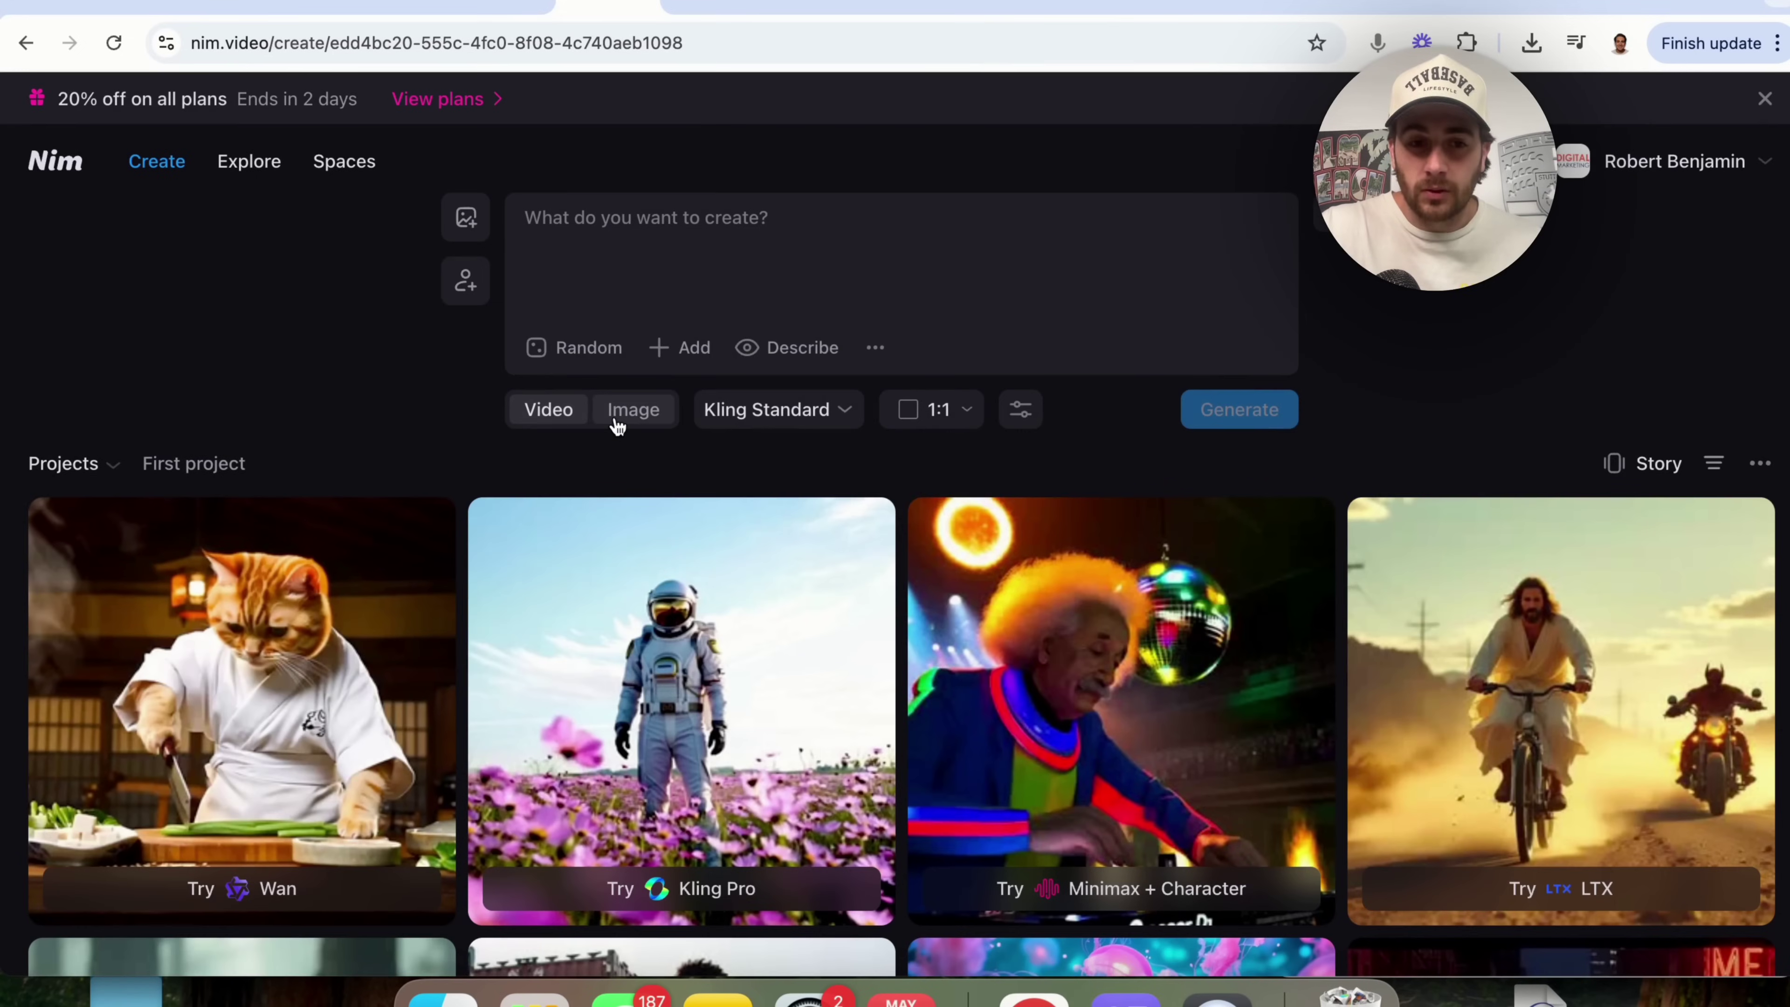
Review the generation options: image and video modes, video models, aspect ratios, and the length, negative prompt and seed settings.
left_click(611, 417)
left_click(550, 424)
left_click(787, 409)
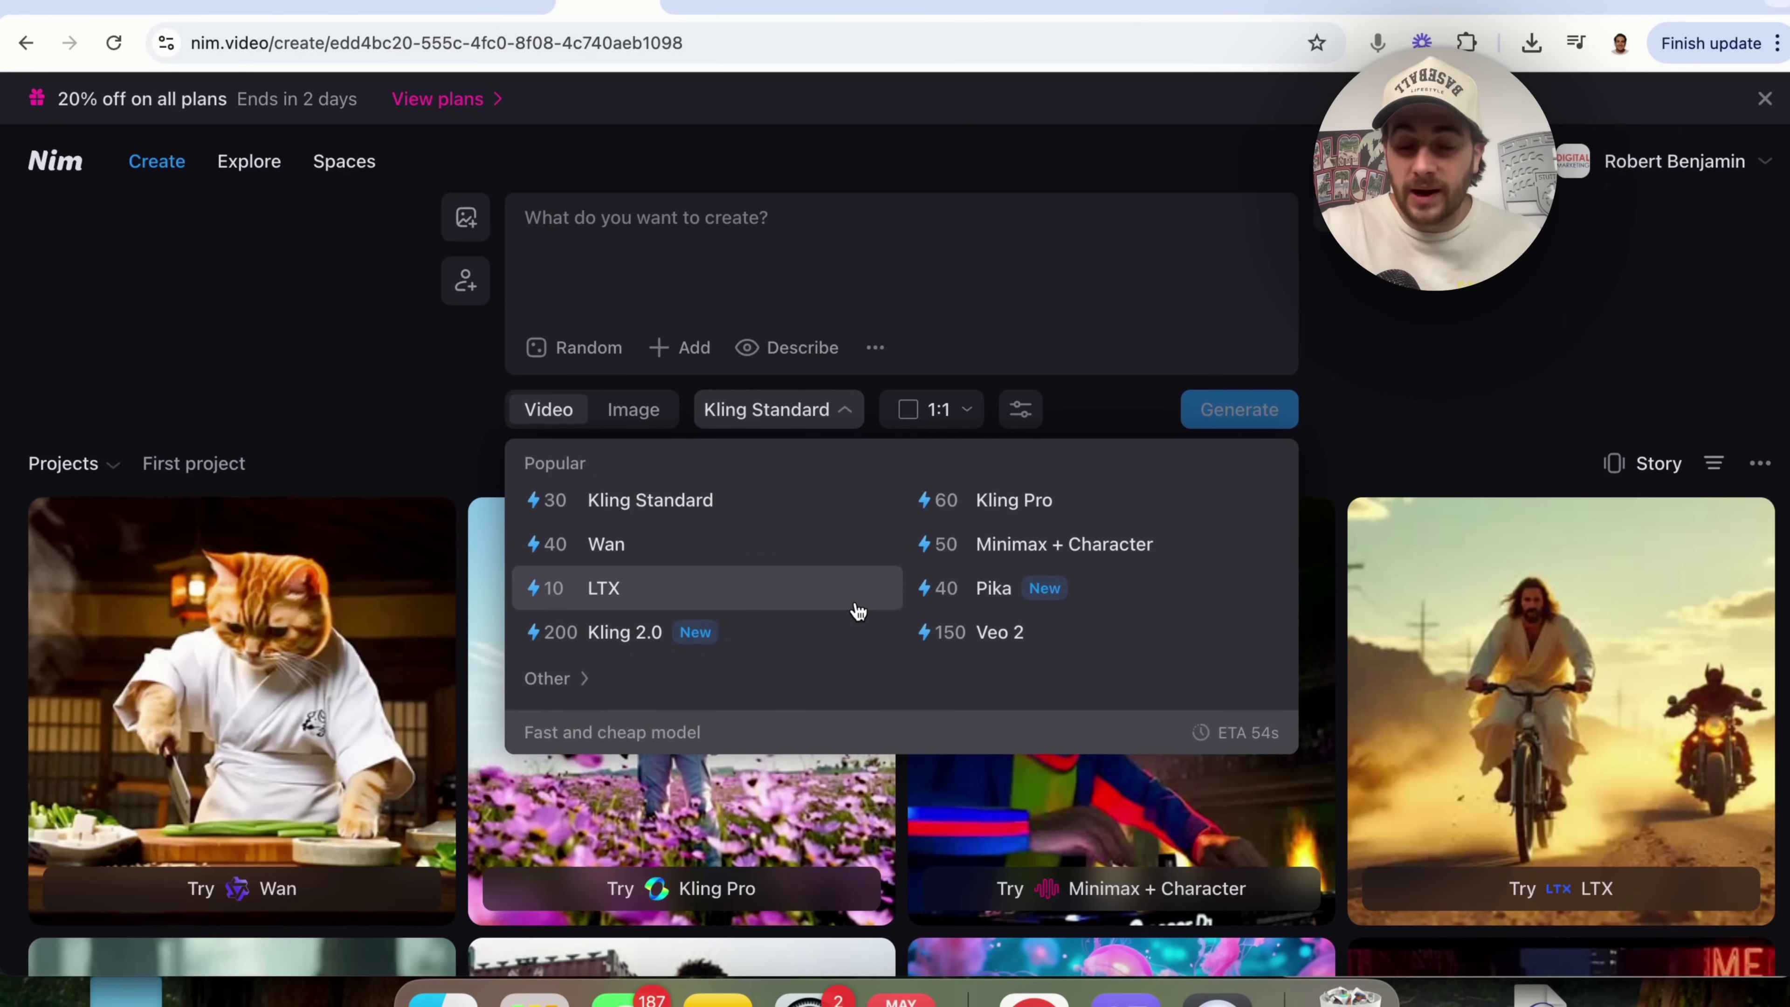
left_click(949, 400)
left_click(949, 400)
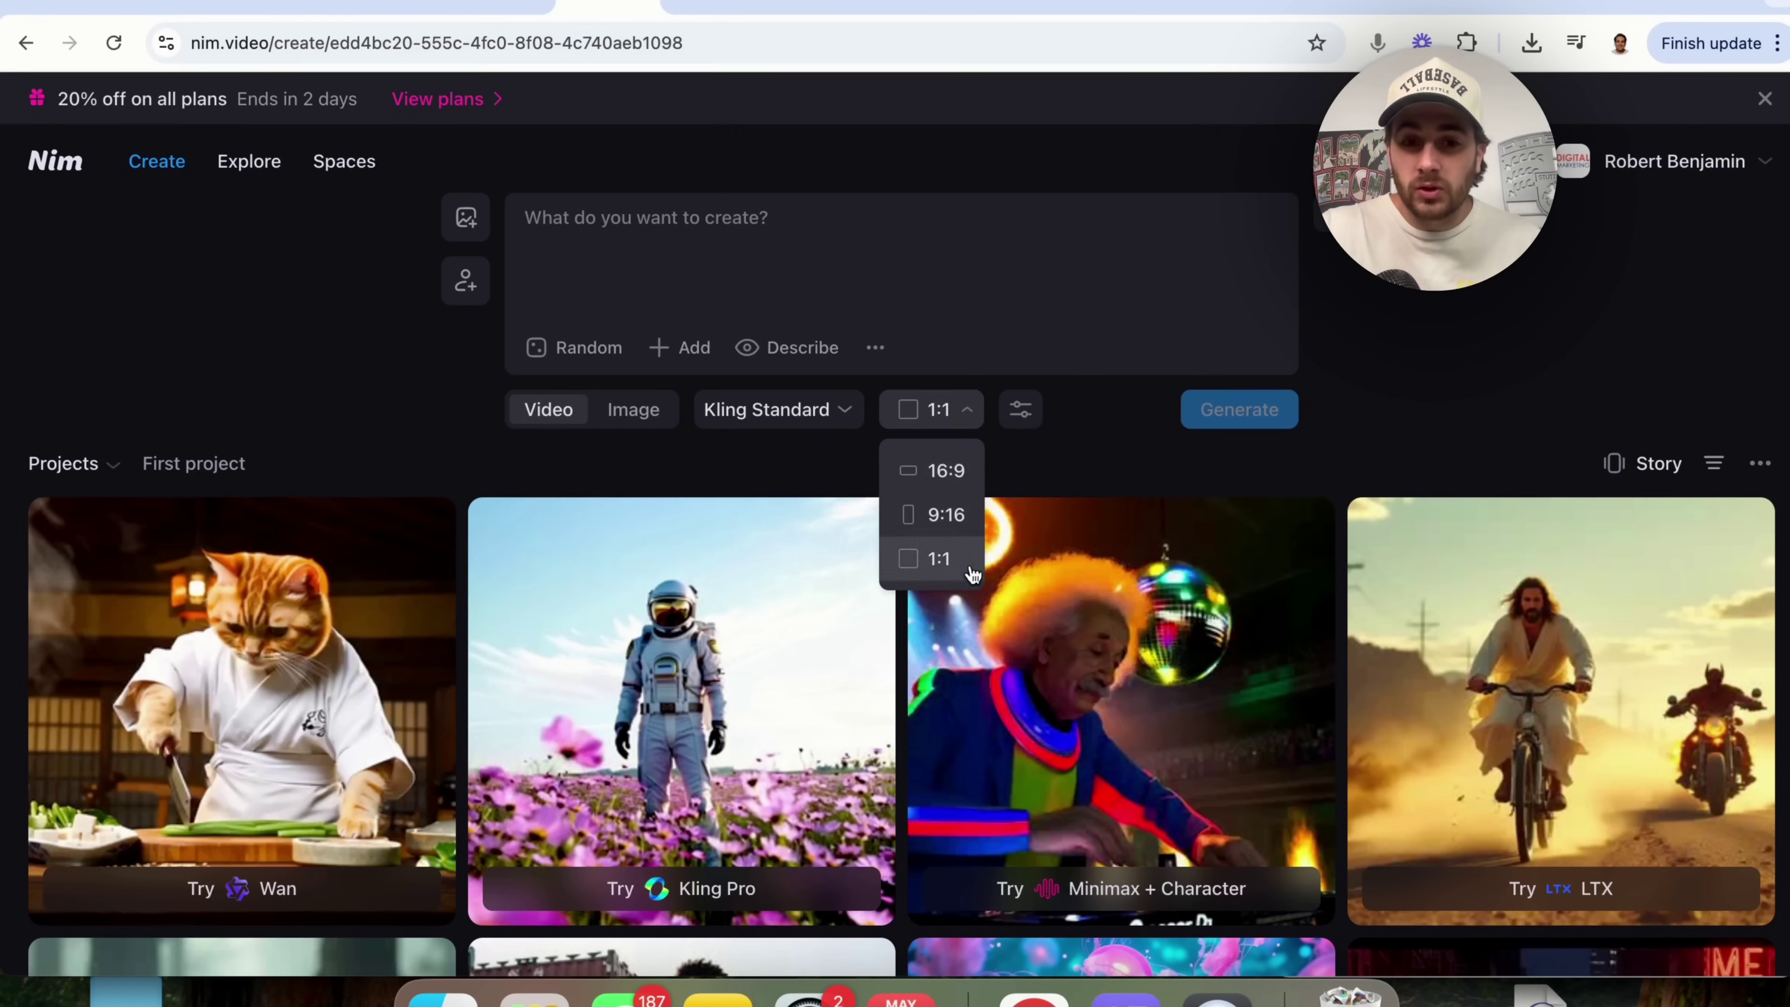
left_click(1023, 410)
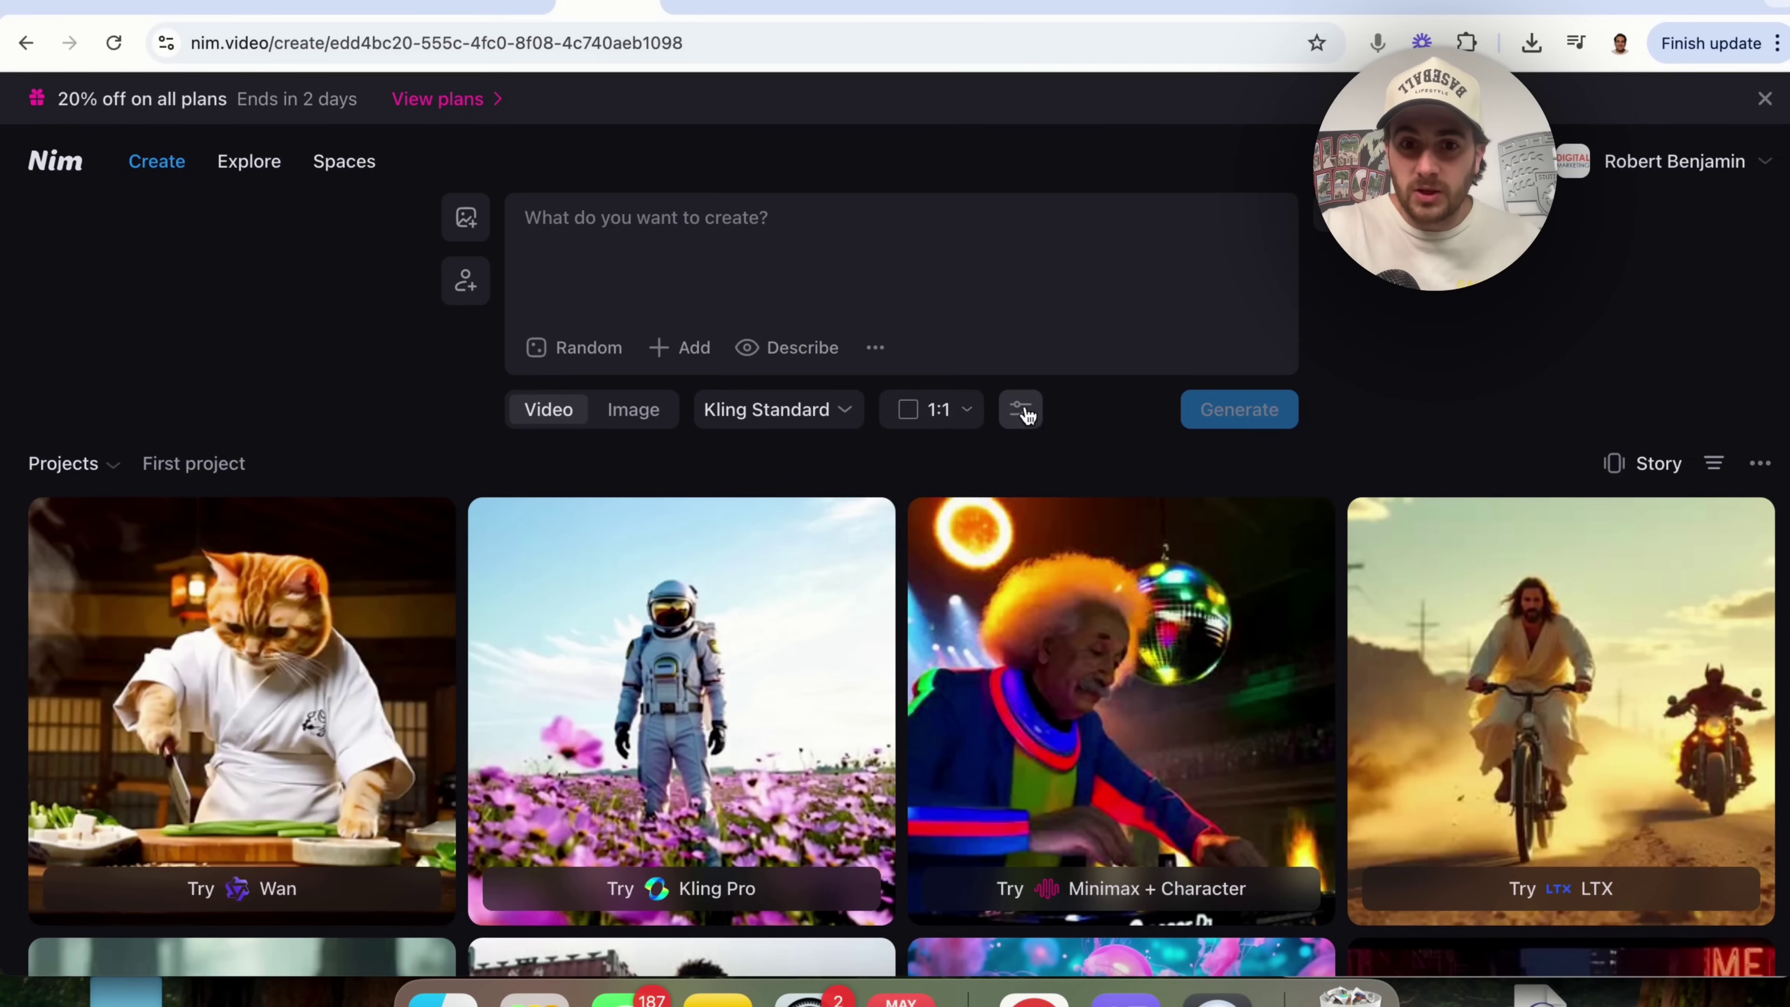
left_click(1024, 413)
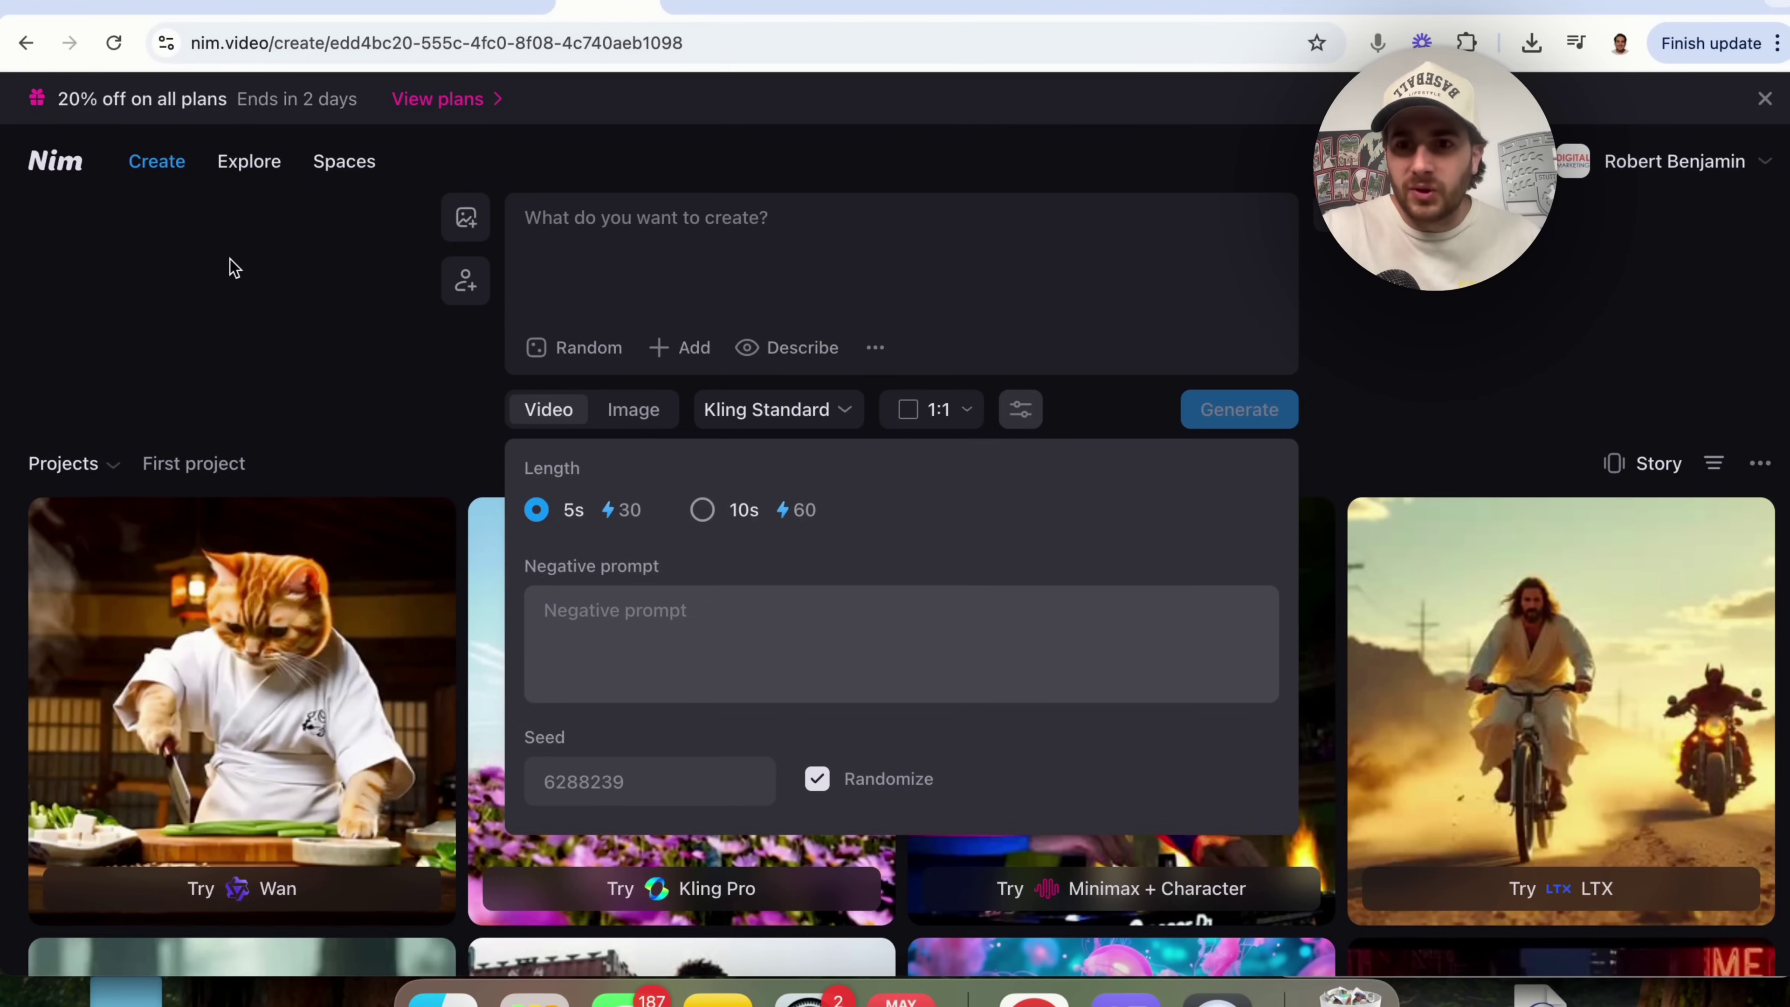
left_click(234, 227)
Browse the hot community creations on the Explore page.
left_click(258, 163)
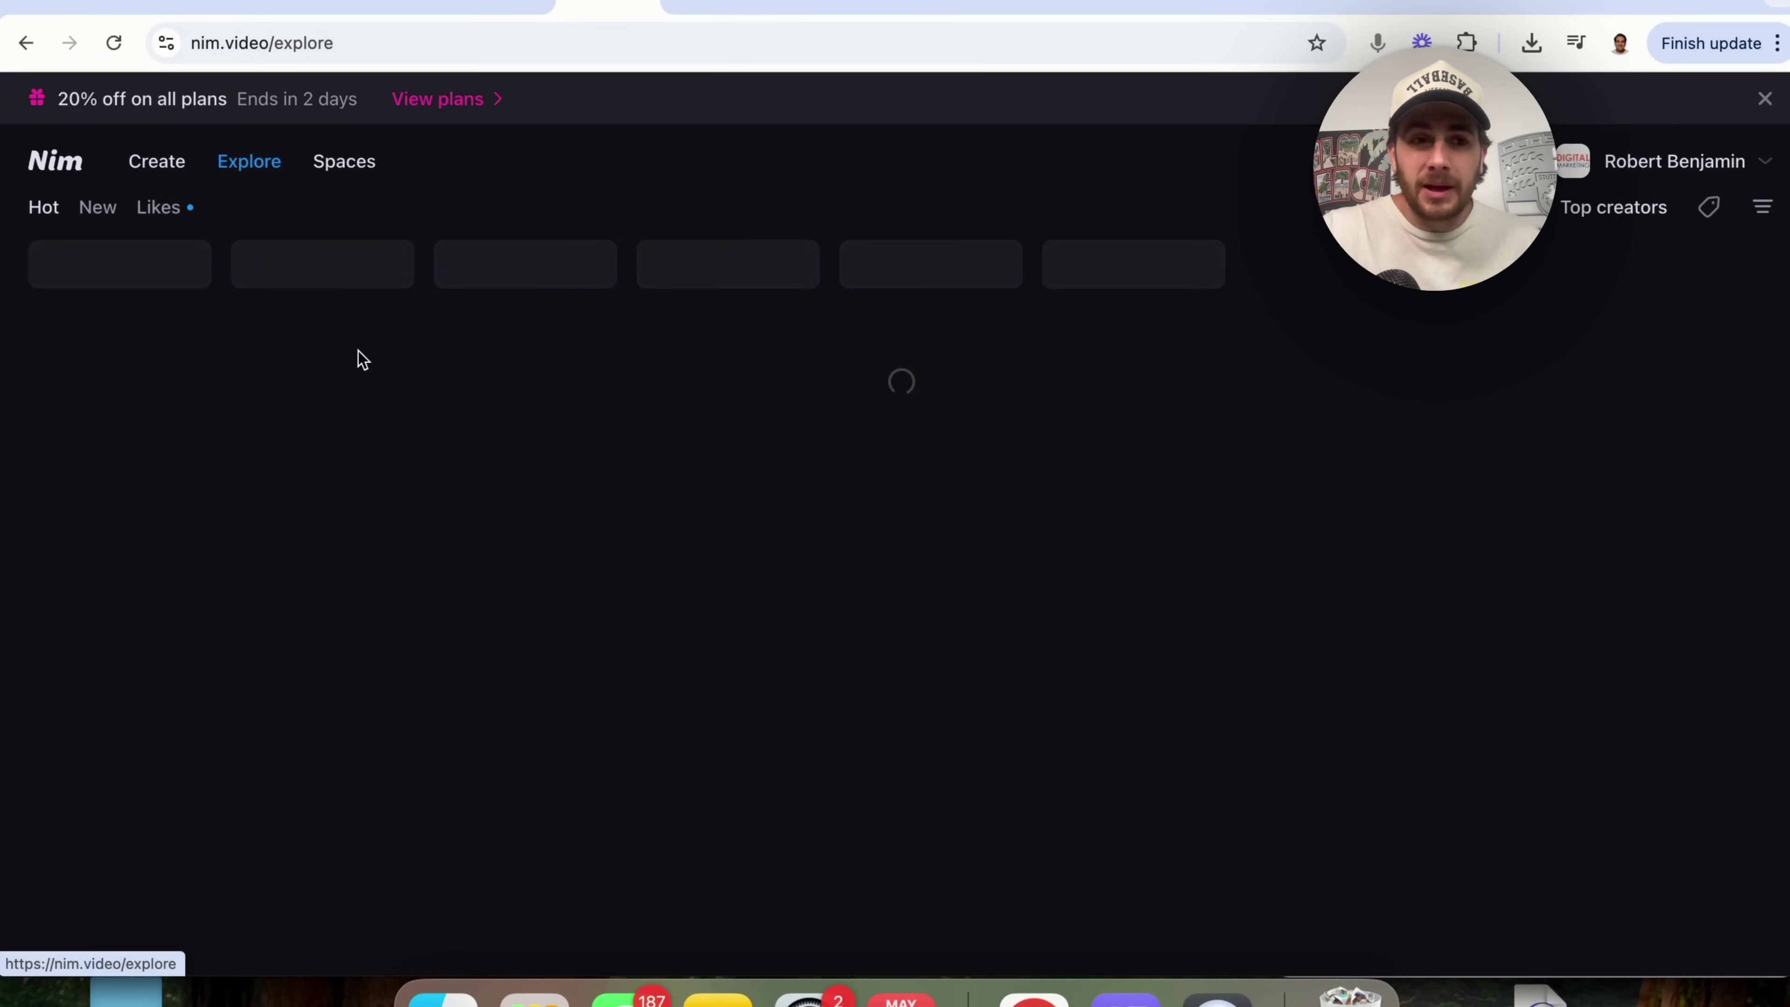
scroll(268, 456, "down", 10)
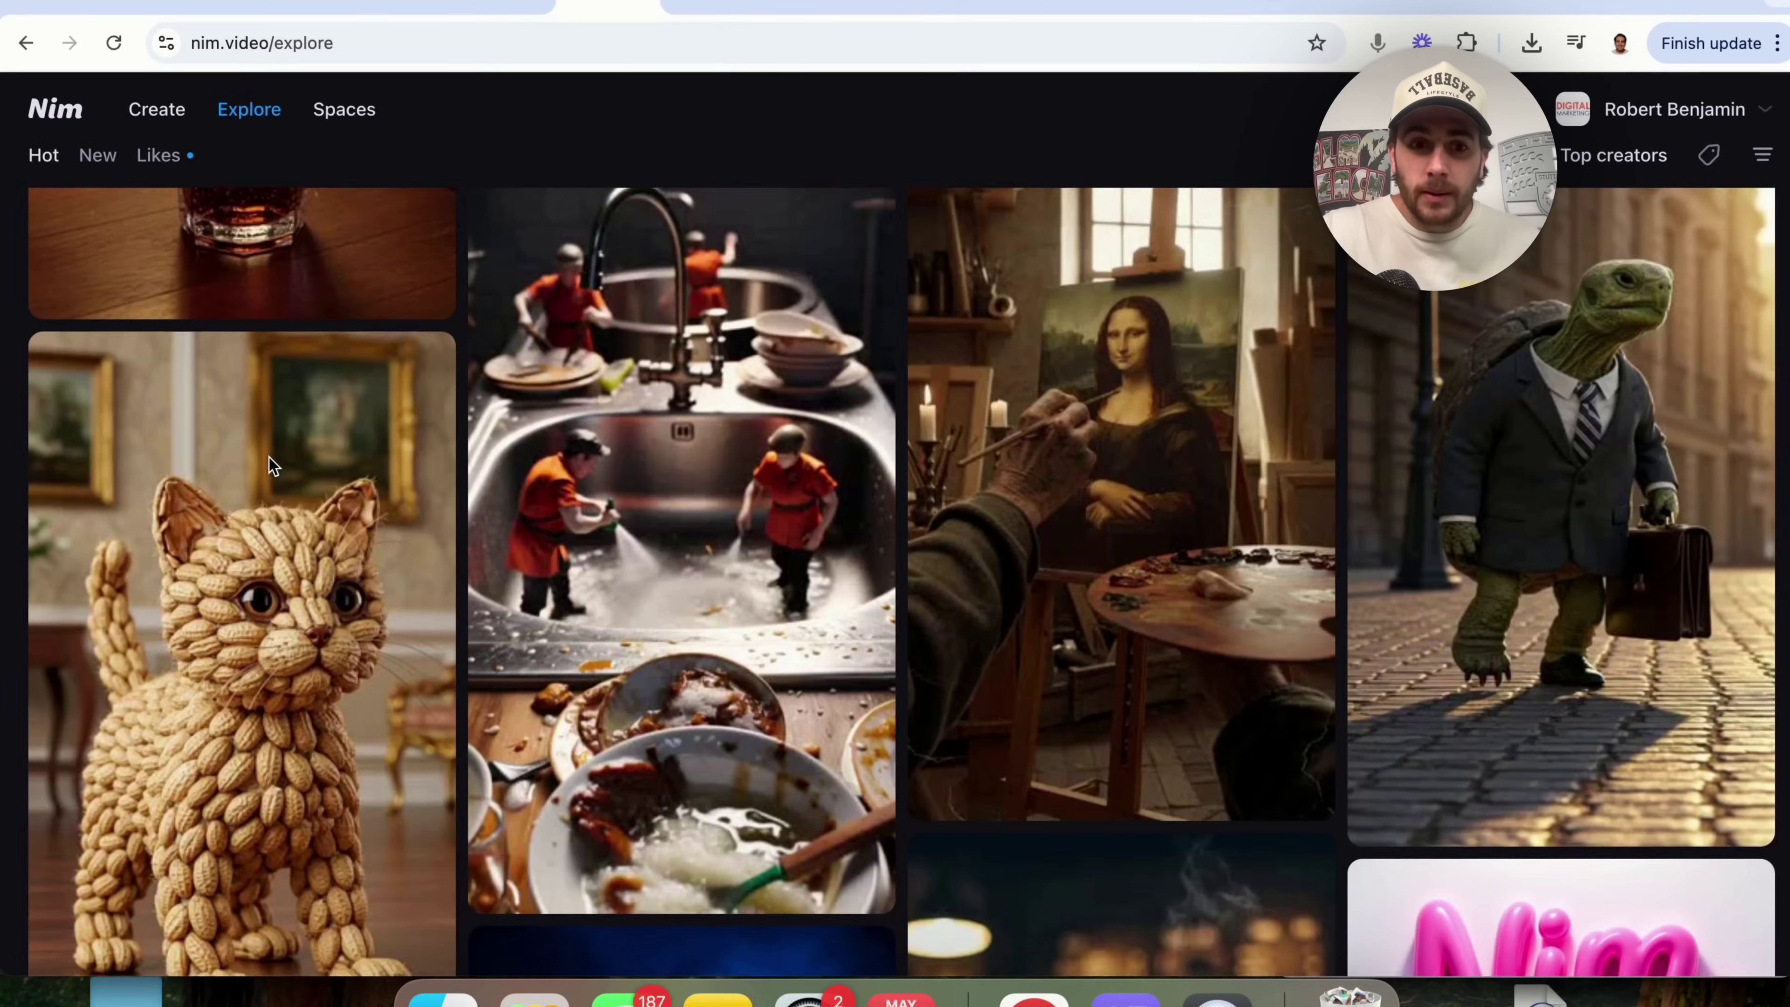
scroll(269, 459, "up", 10)
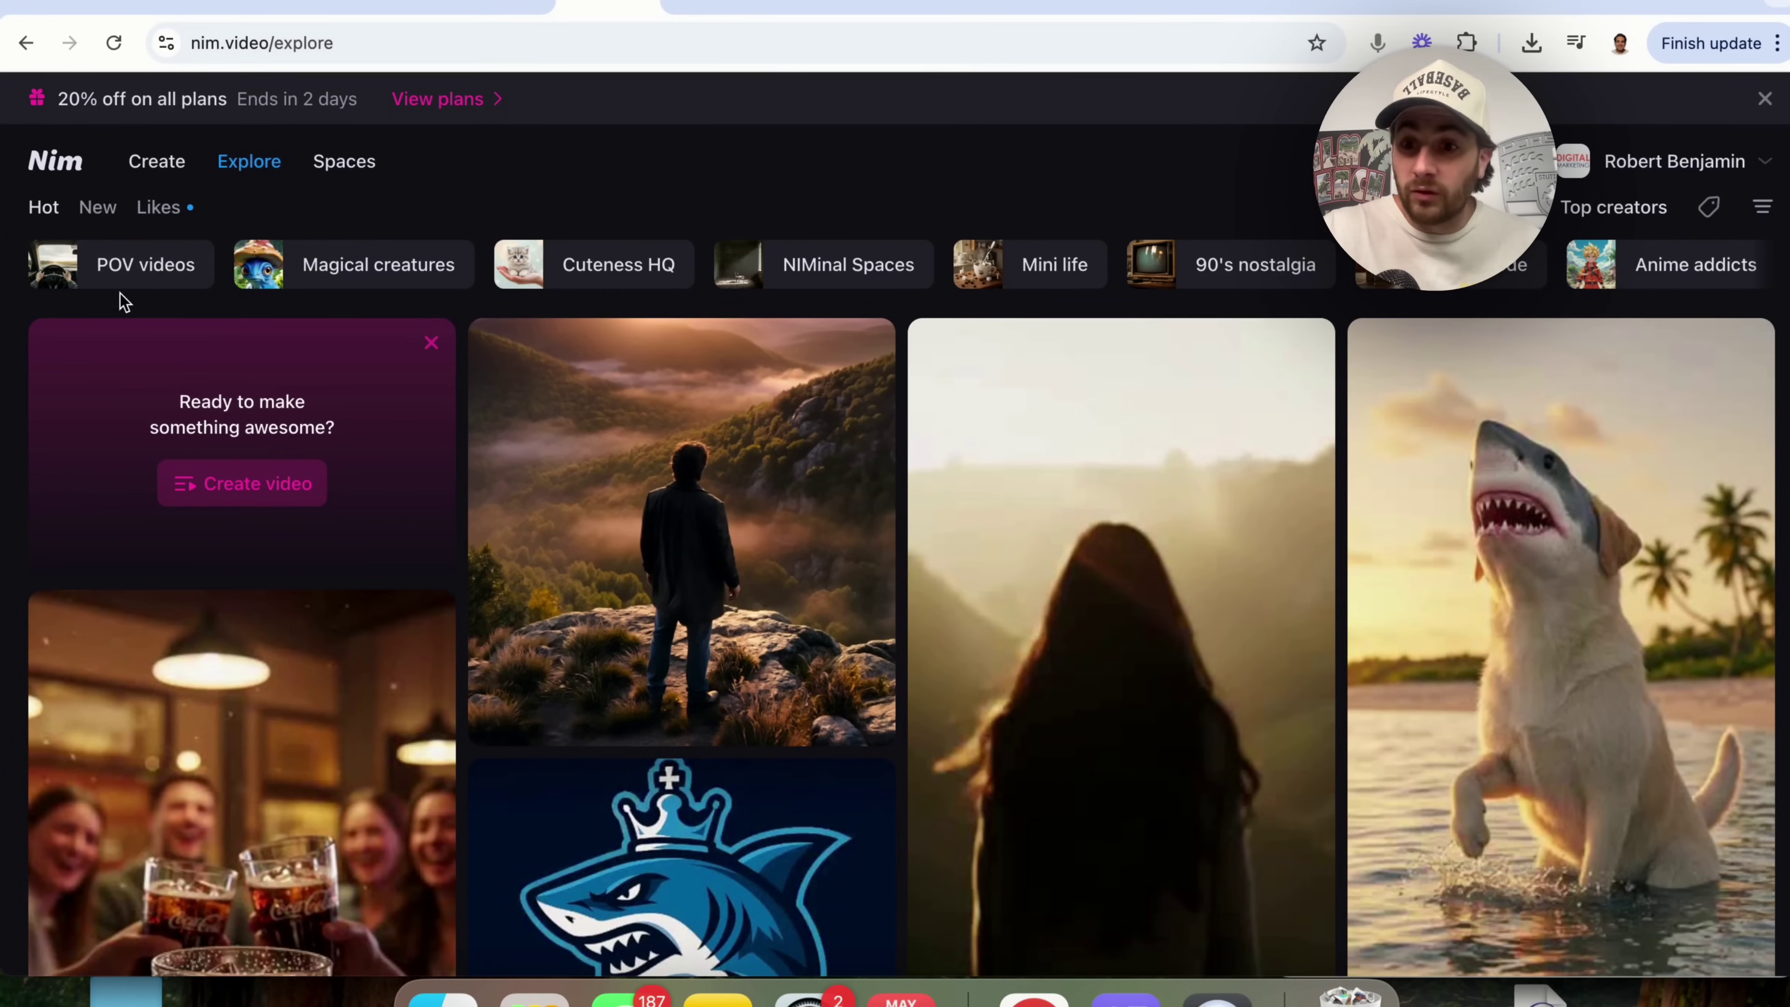
Open the POV videos space and browse its clips.
left_click(121, 277)
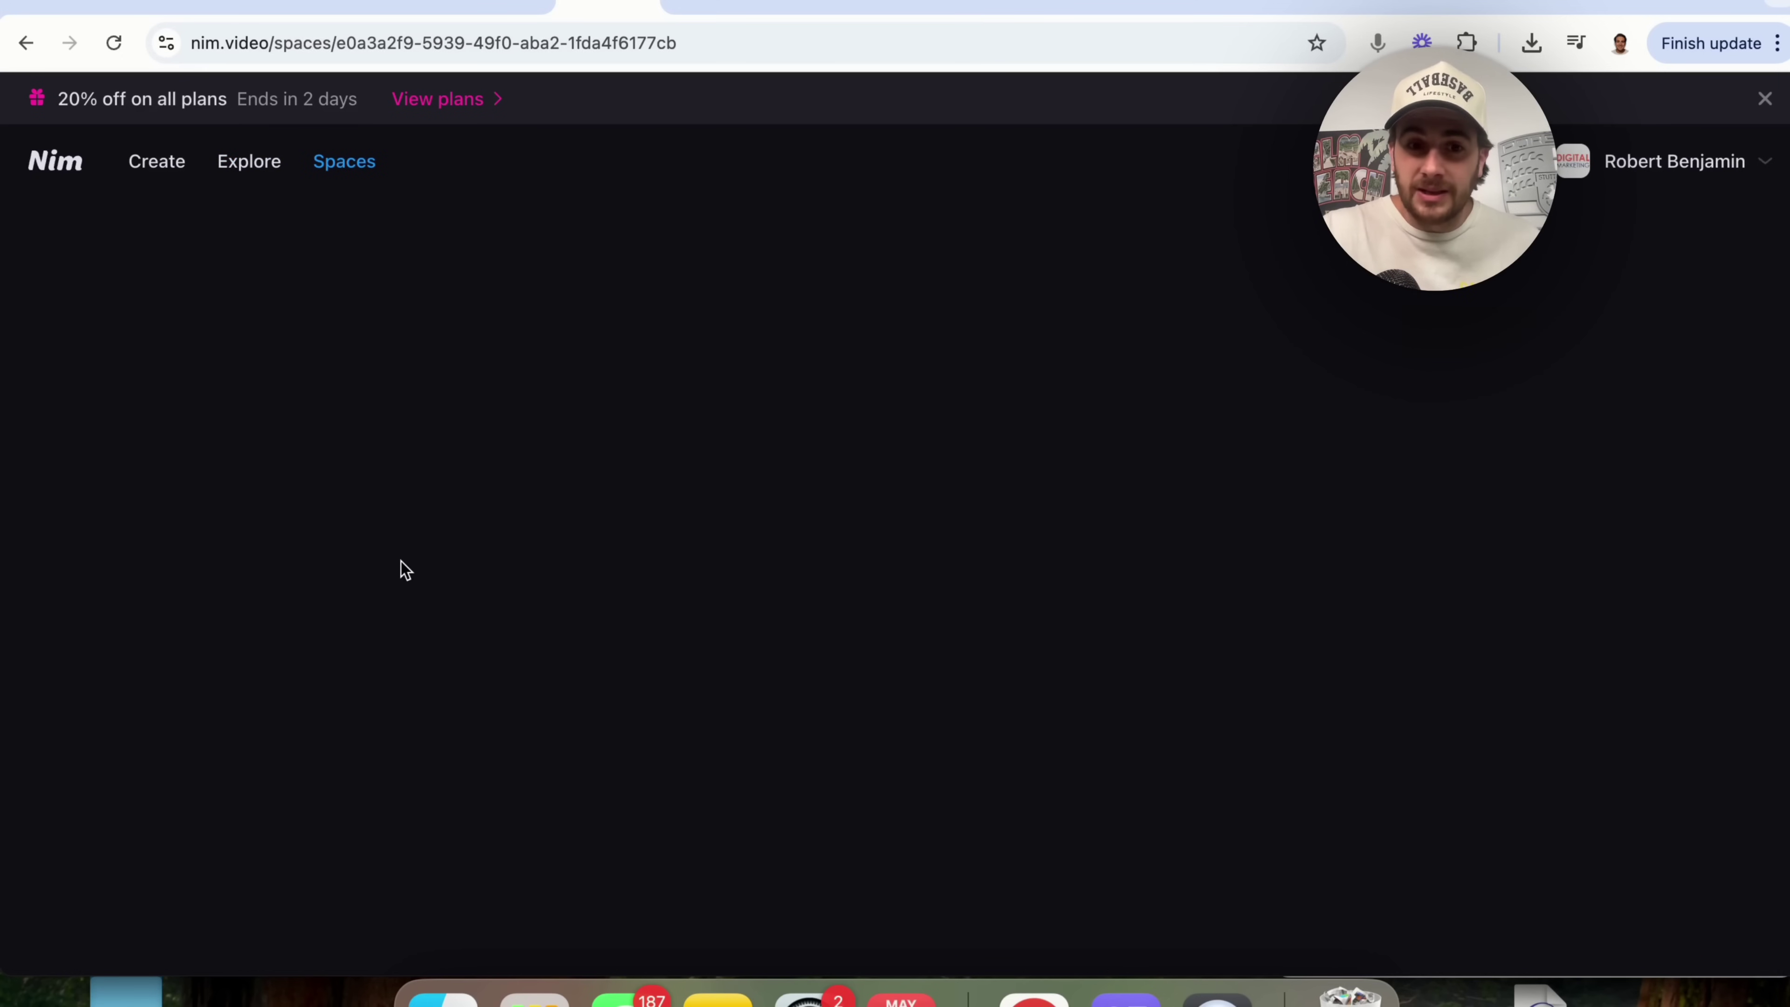
scroll(531, 698, "down", 3)
scroll(708, 603, "down", 2)
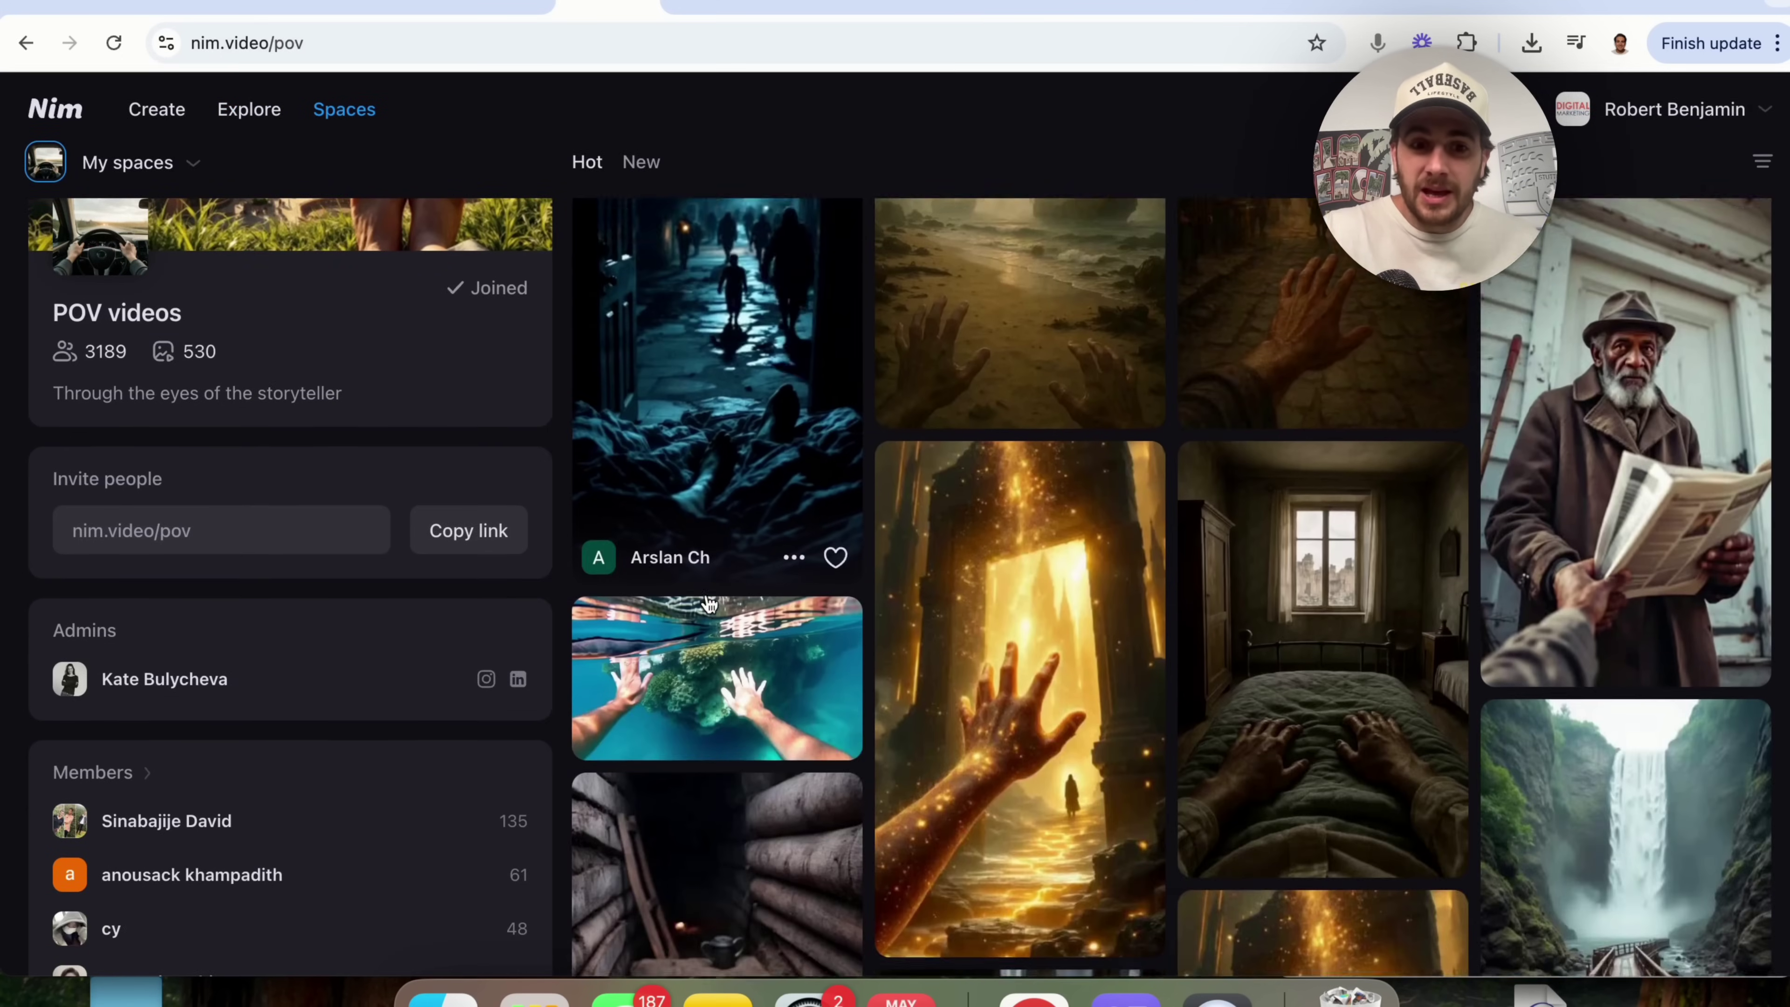
scroll(708, 603, "down", 6)
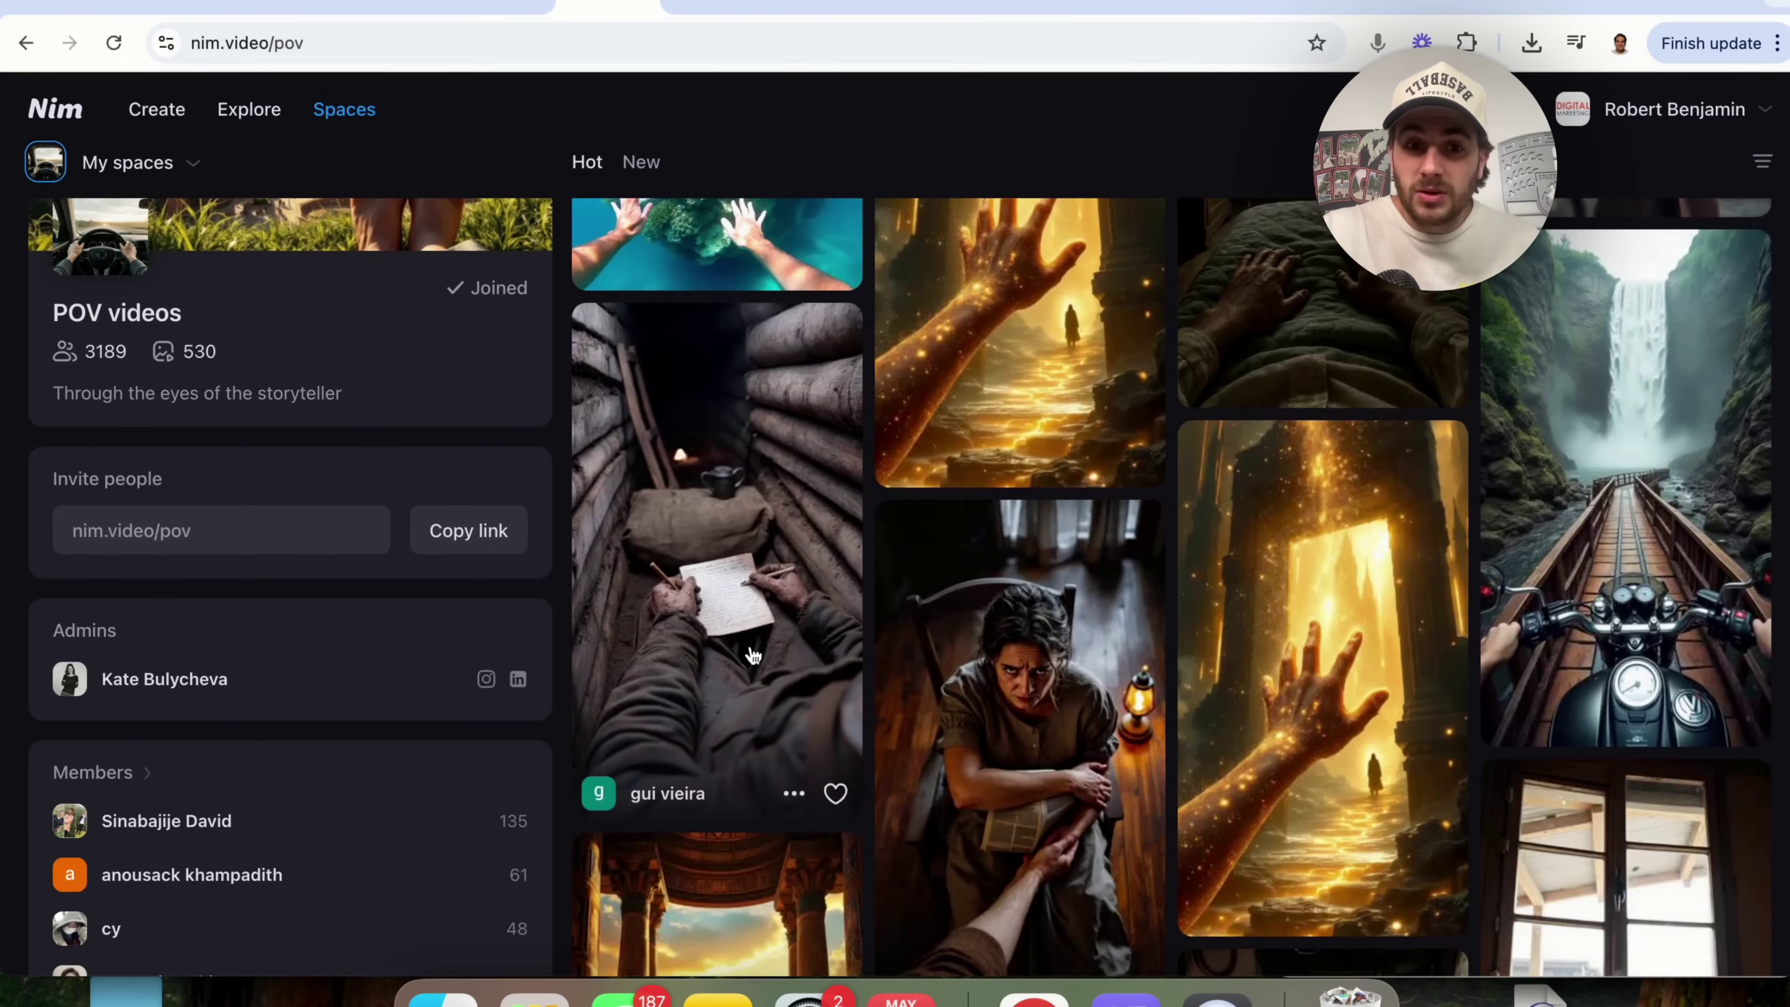
scroll(753, 656, "up", 5)
Examine the underwater coral reef clip's prompt, negative prompt and settings, and open its text-to-video workflow.
left_click(751, 663)
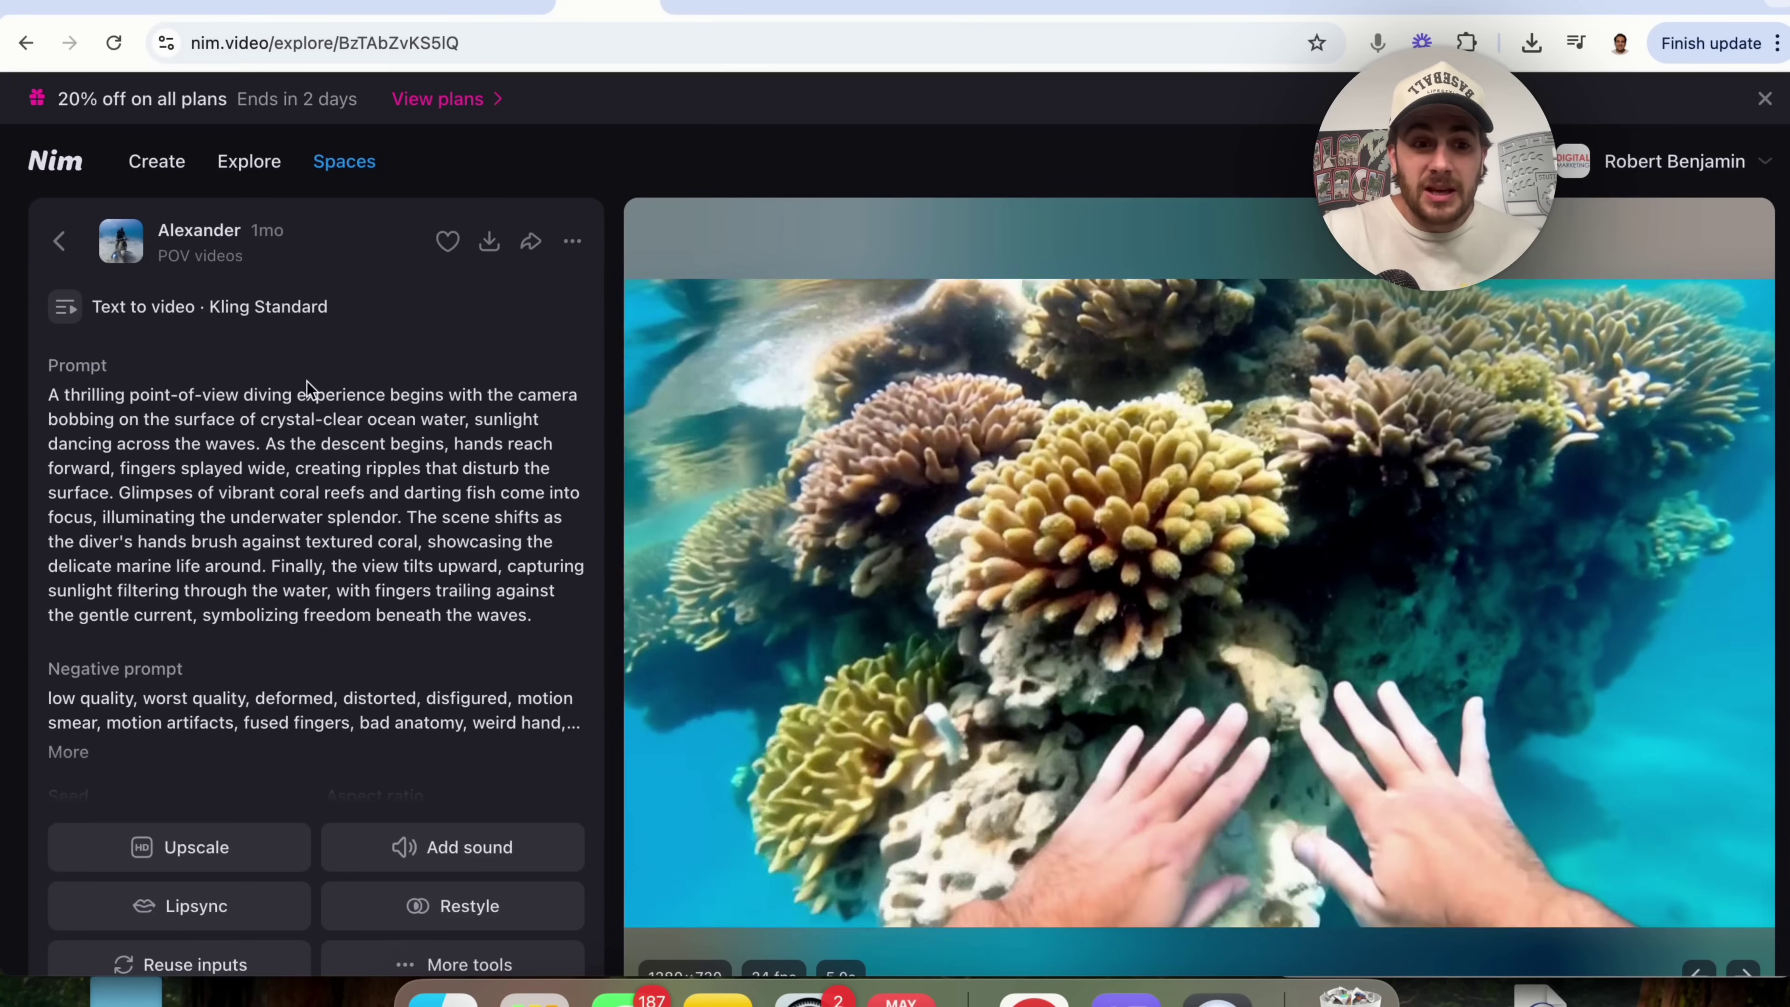
scroll(233, 543, "down", 3)
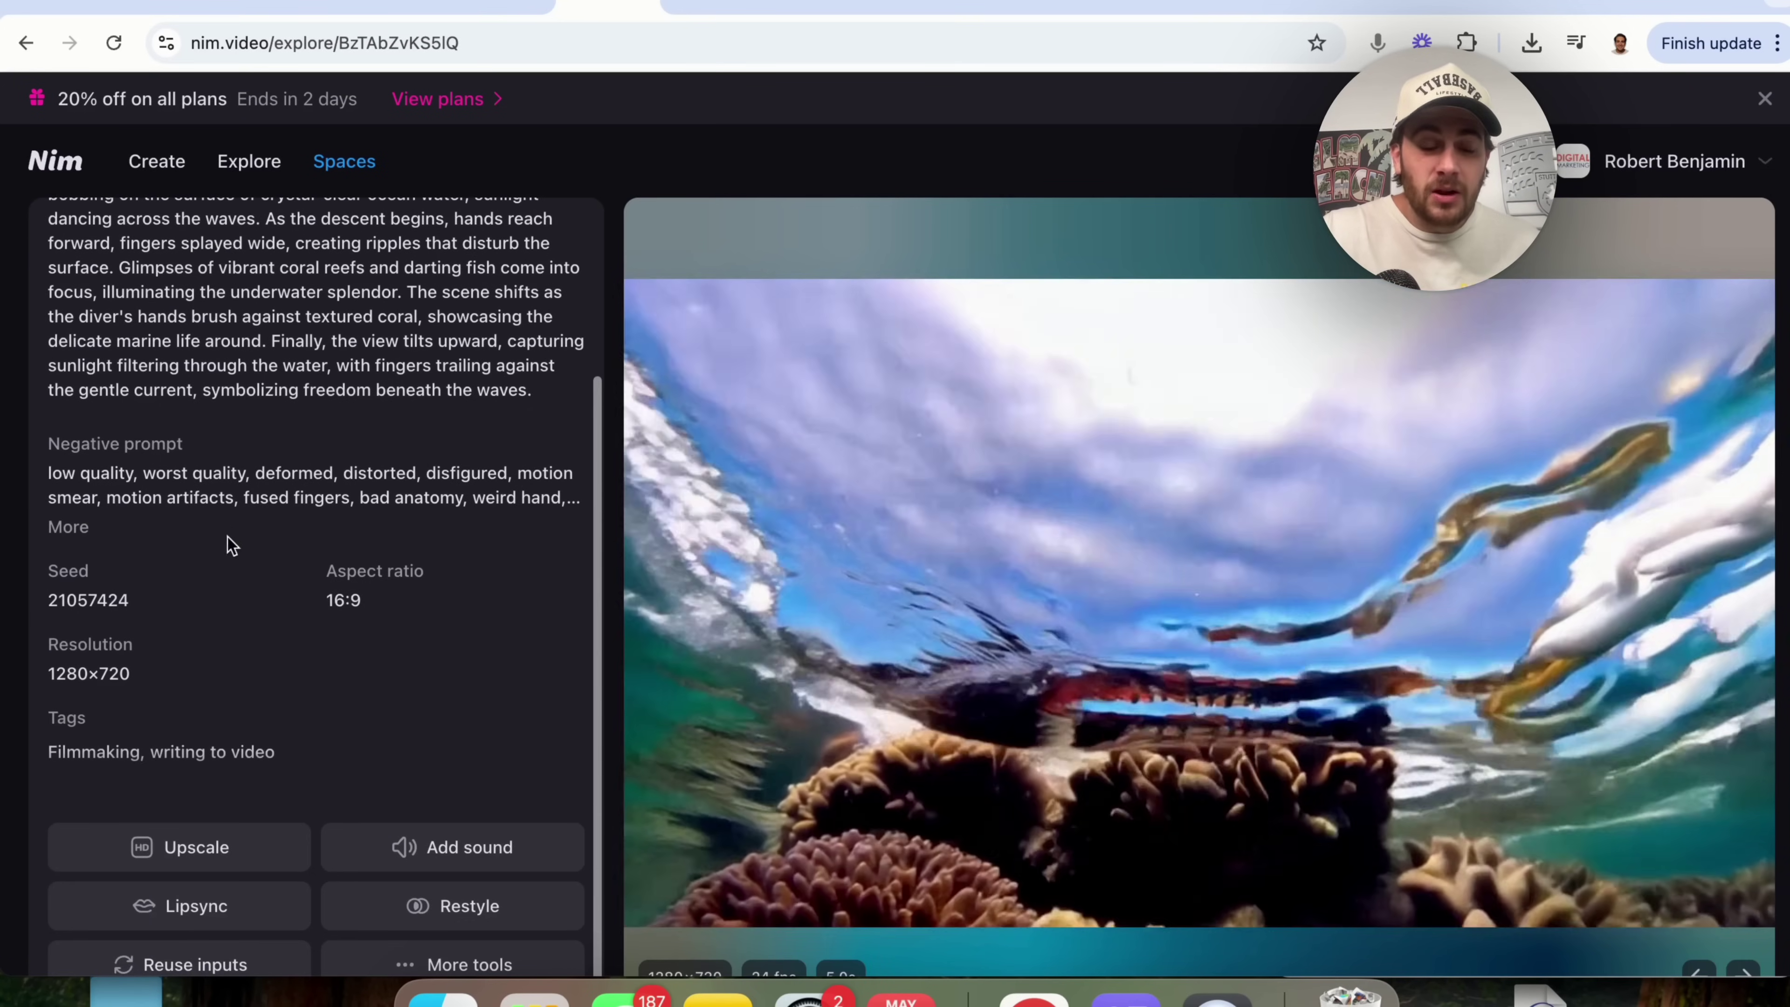
scroll(162, 705, "up", 3)
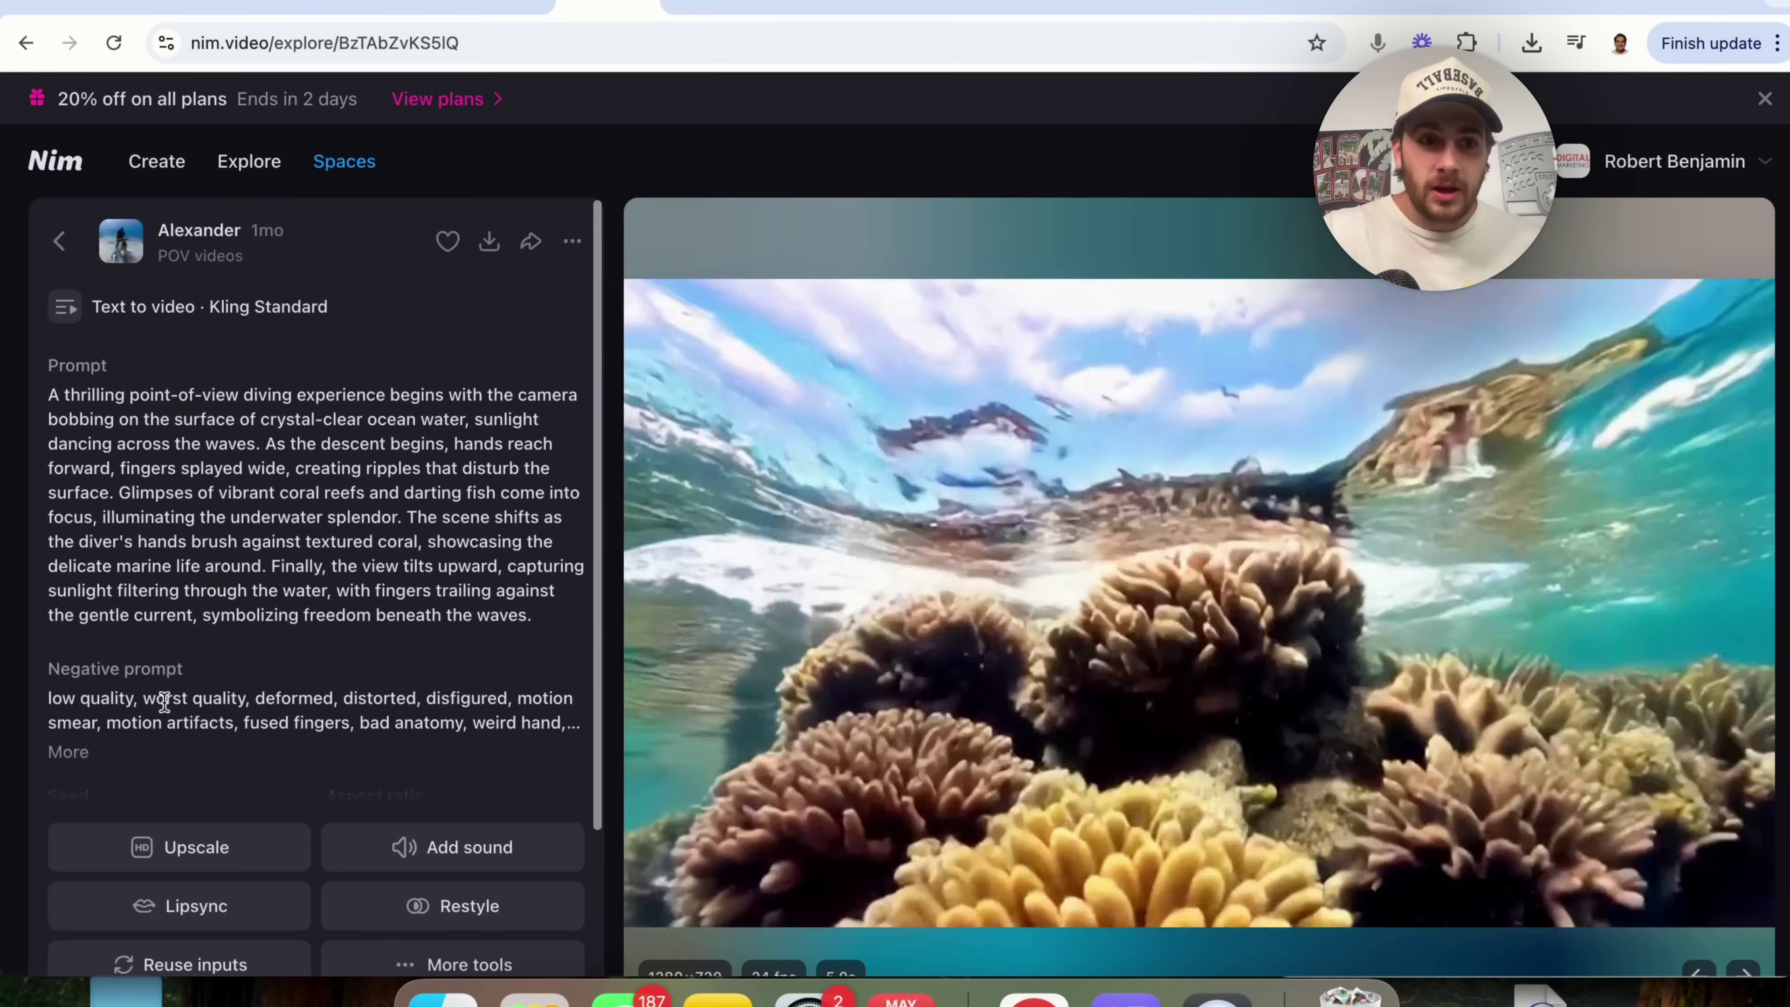
scroll(164, 702, "down", 1)
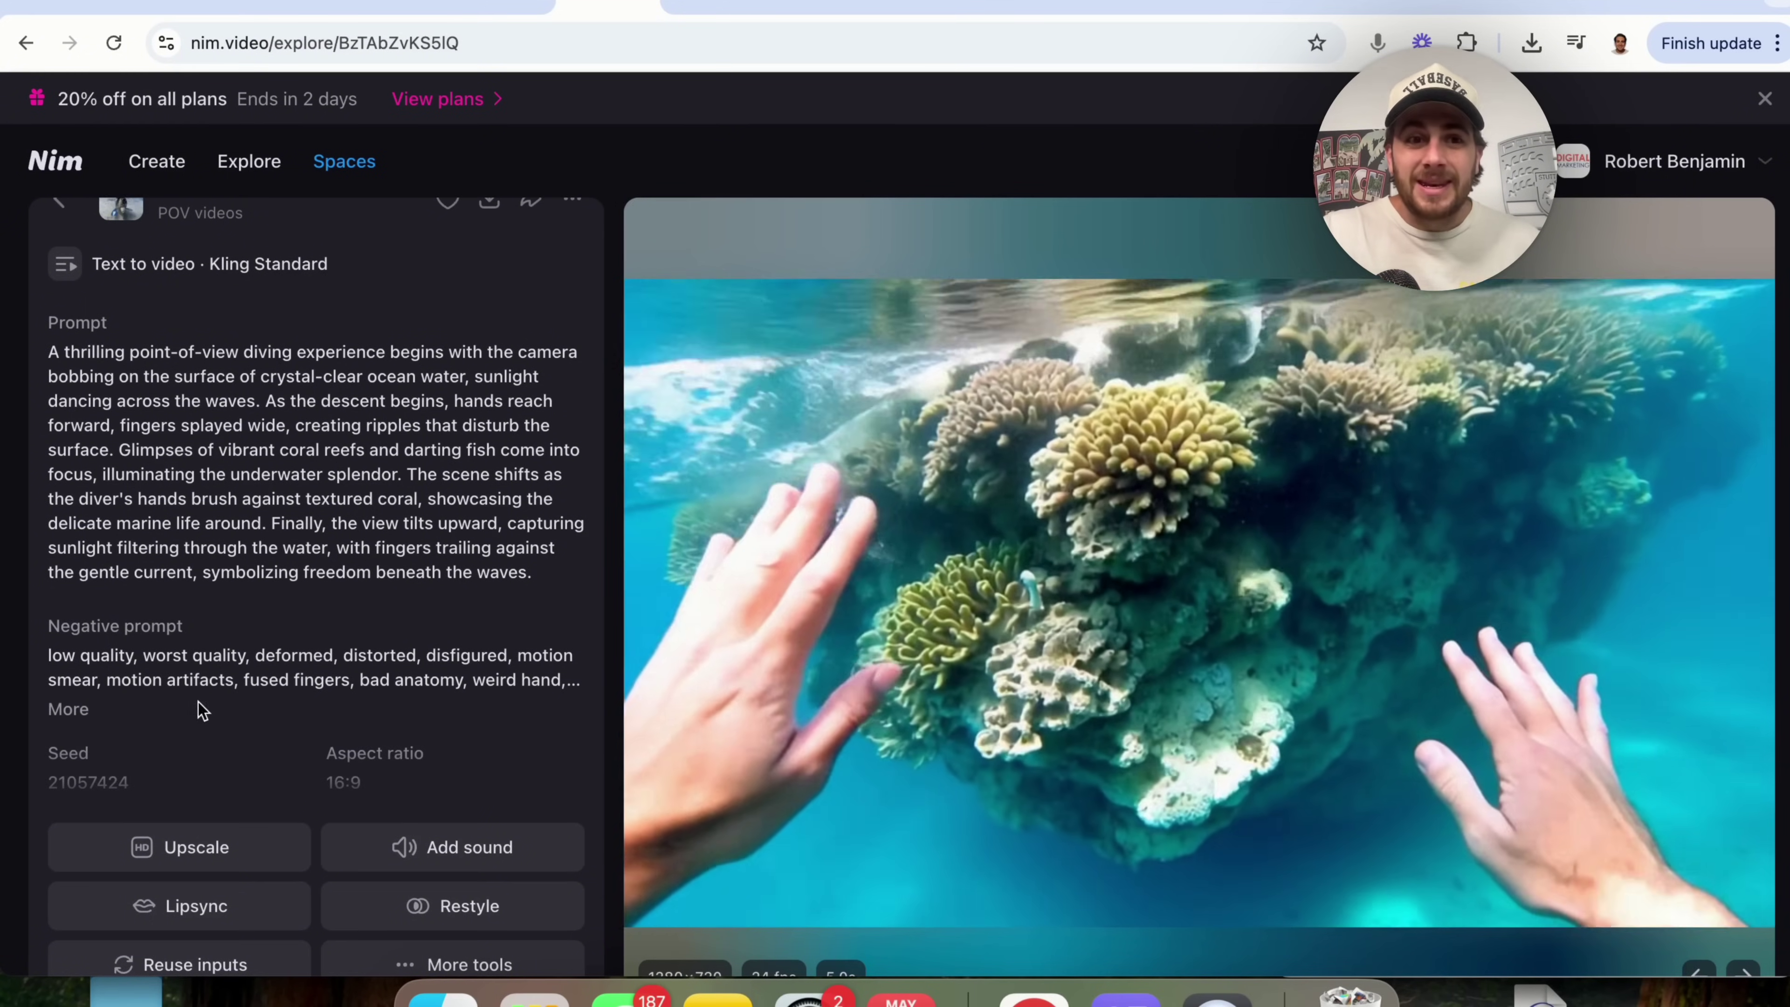
scroll(208, 684, "up", 1)
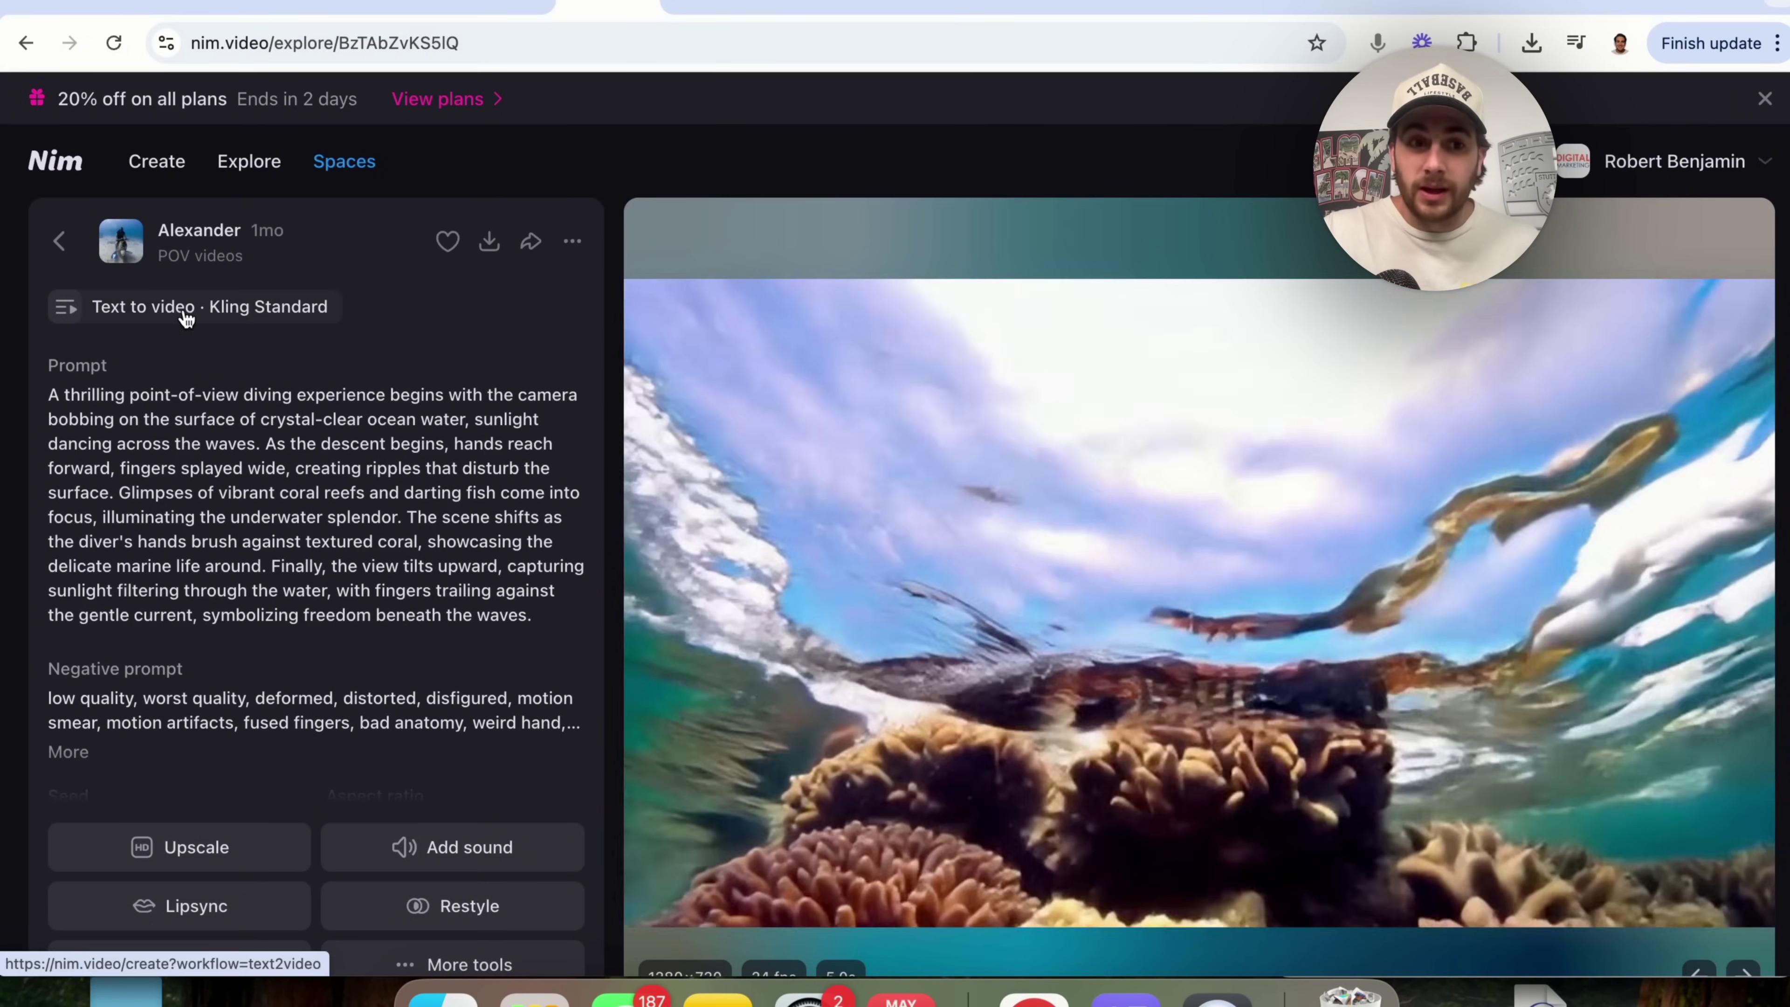
left_click(187, 317)
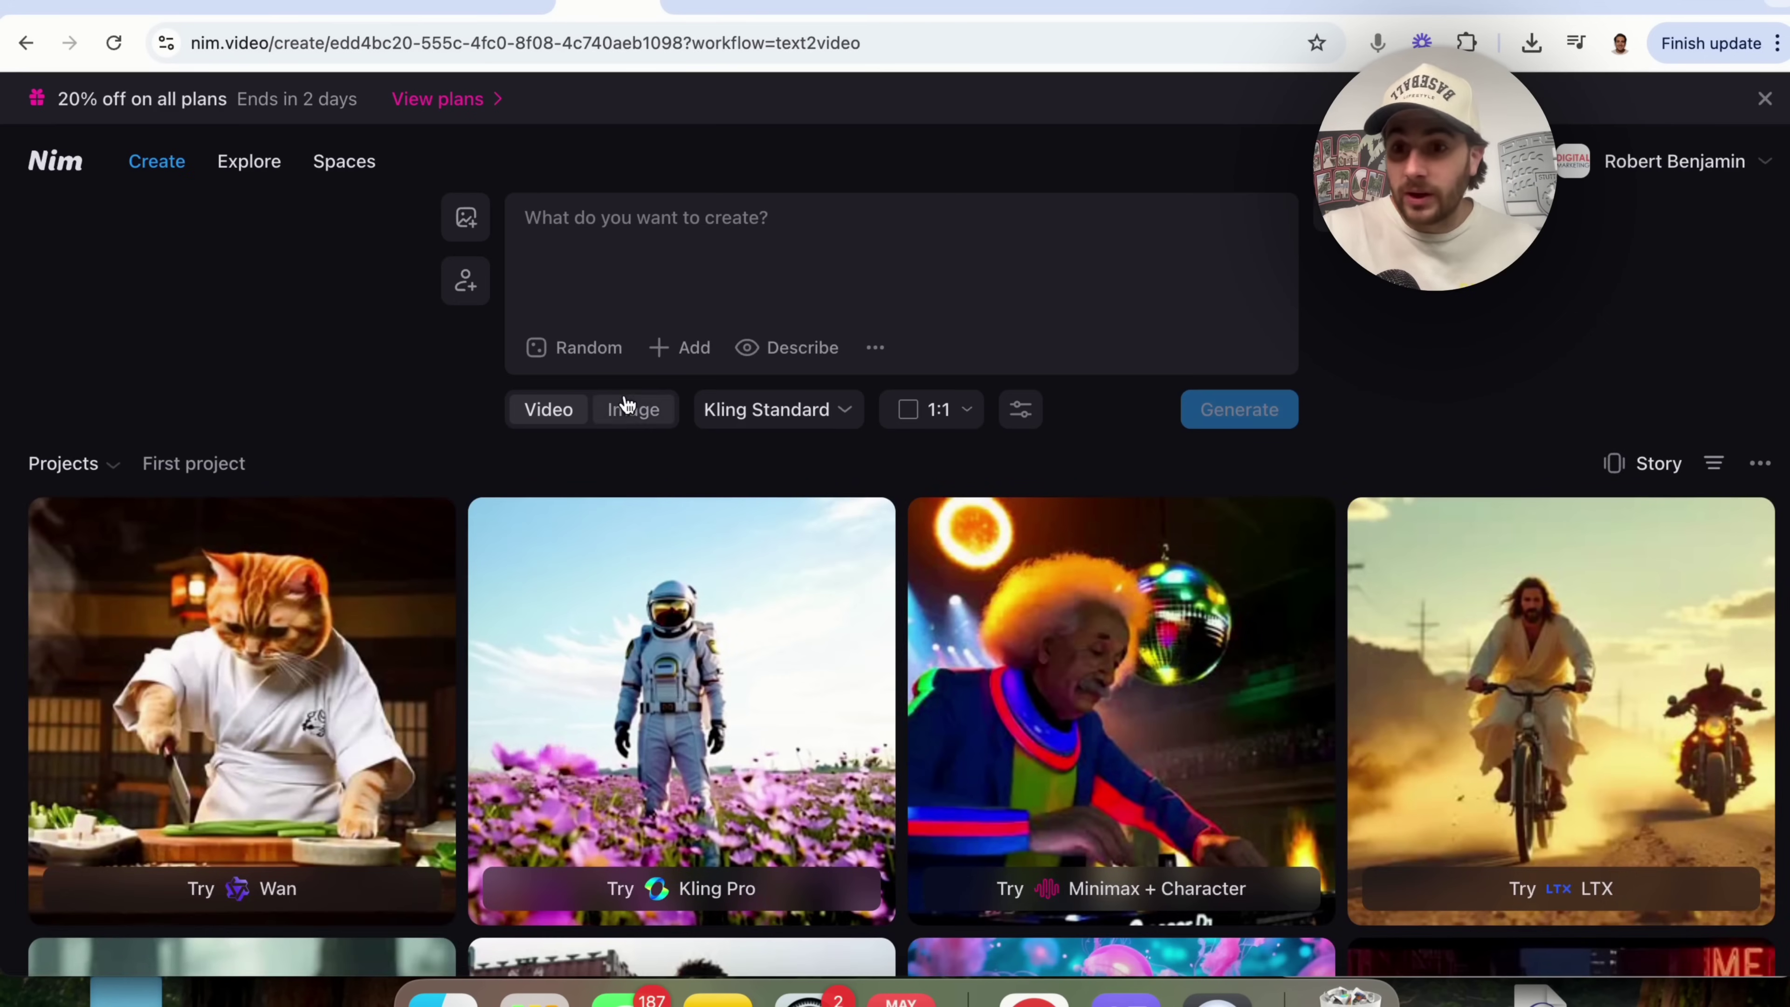
Browse the trending community spaces in the space hub.
left_click(346, 163)
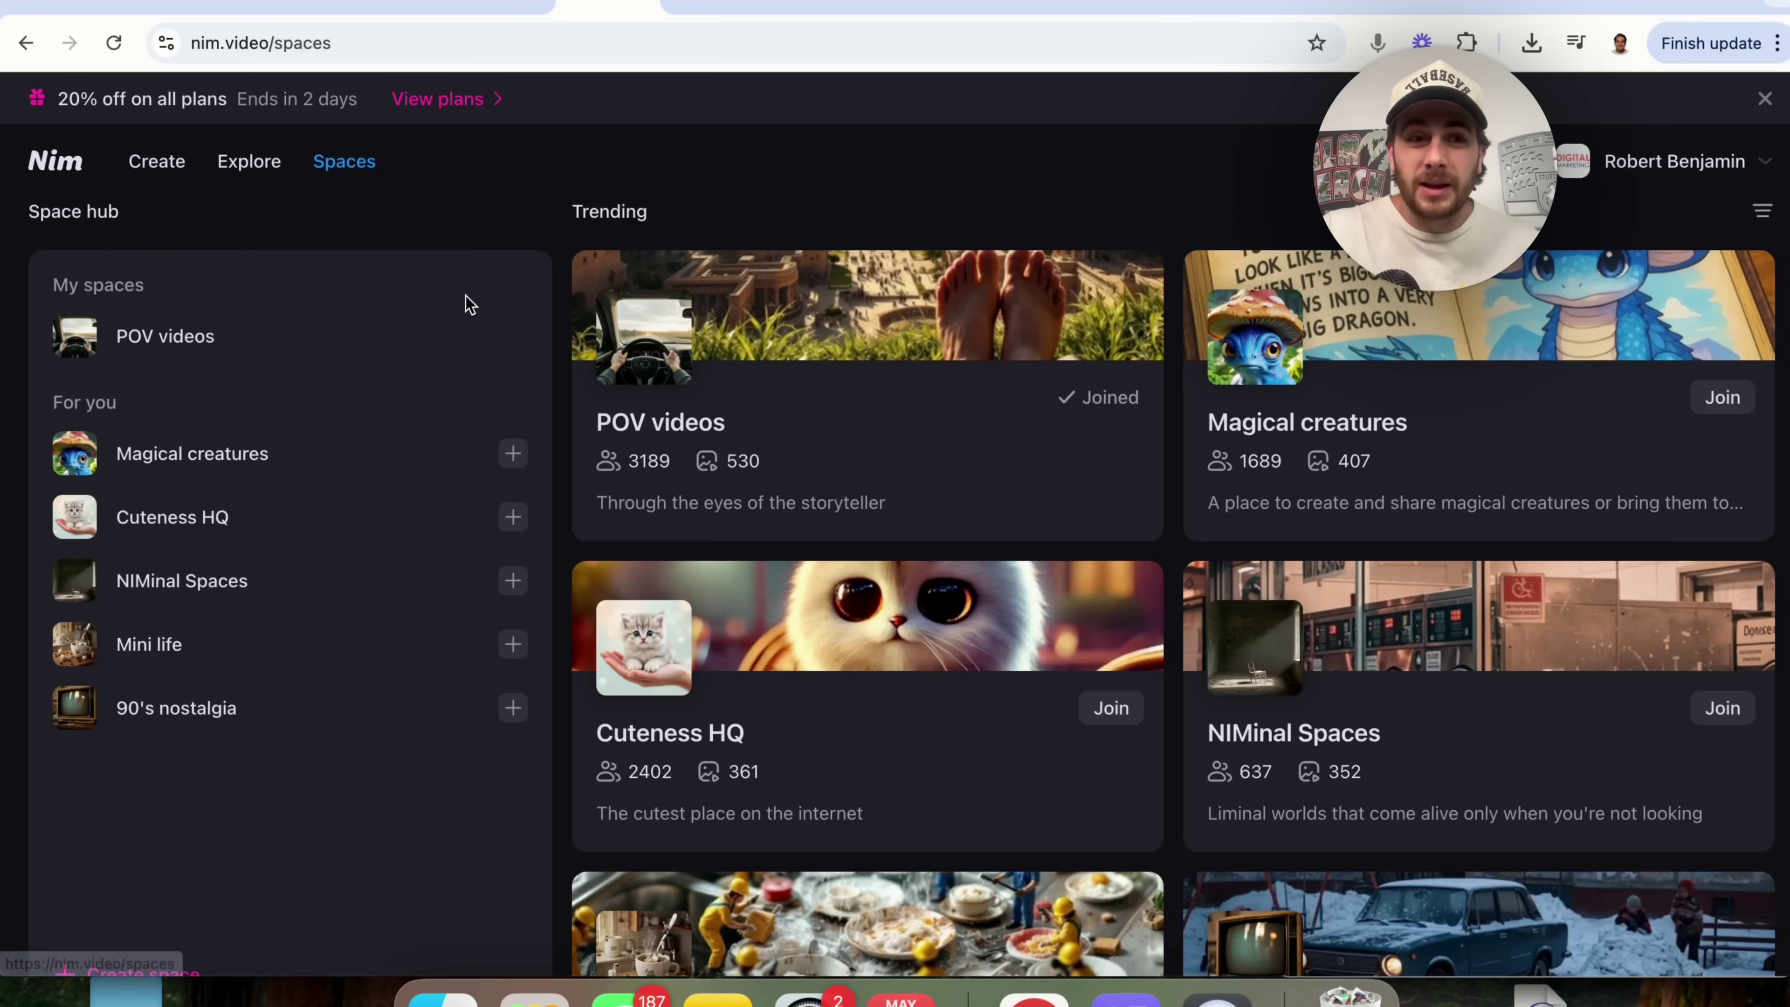
scroll(432, 460, "down", 15)
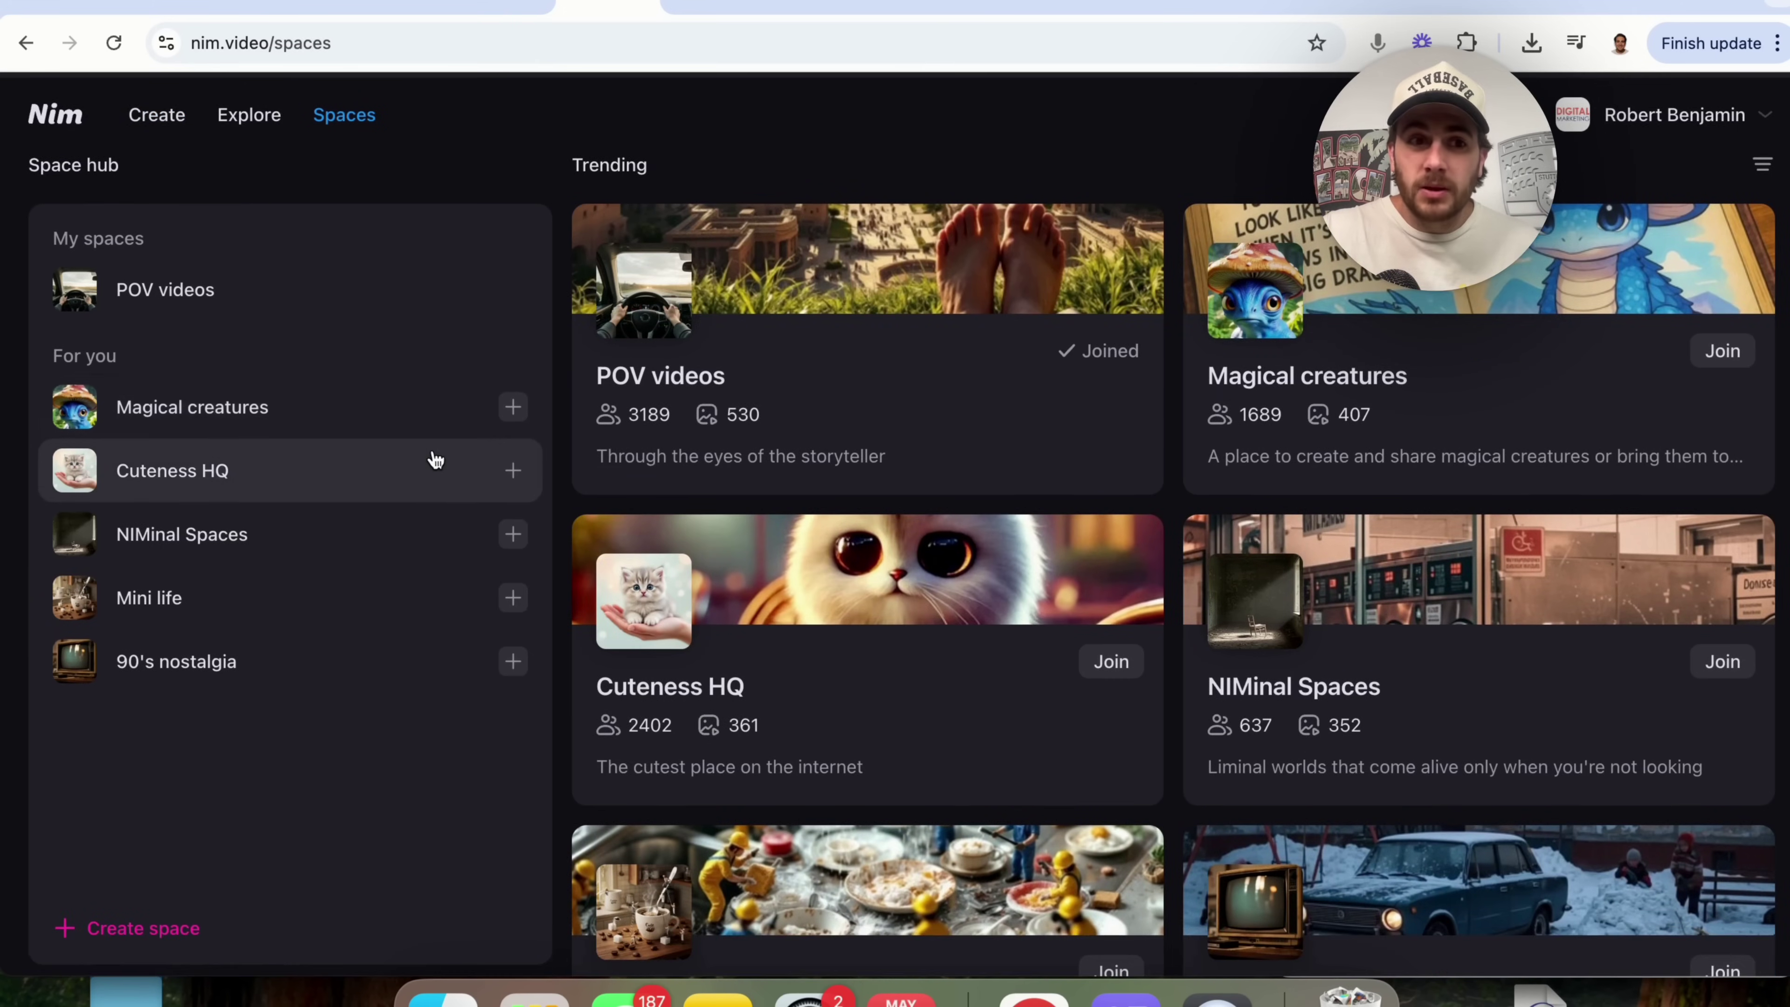
scroll(797, 509, "down", 5)
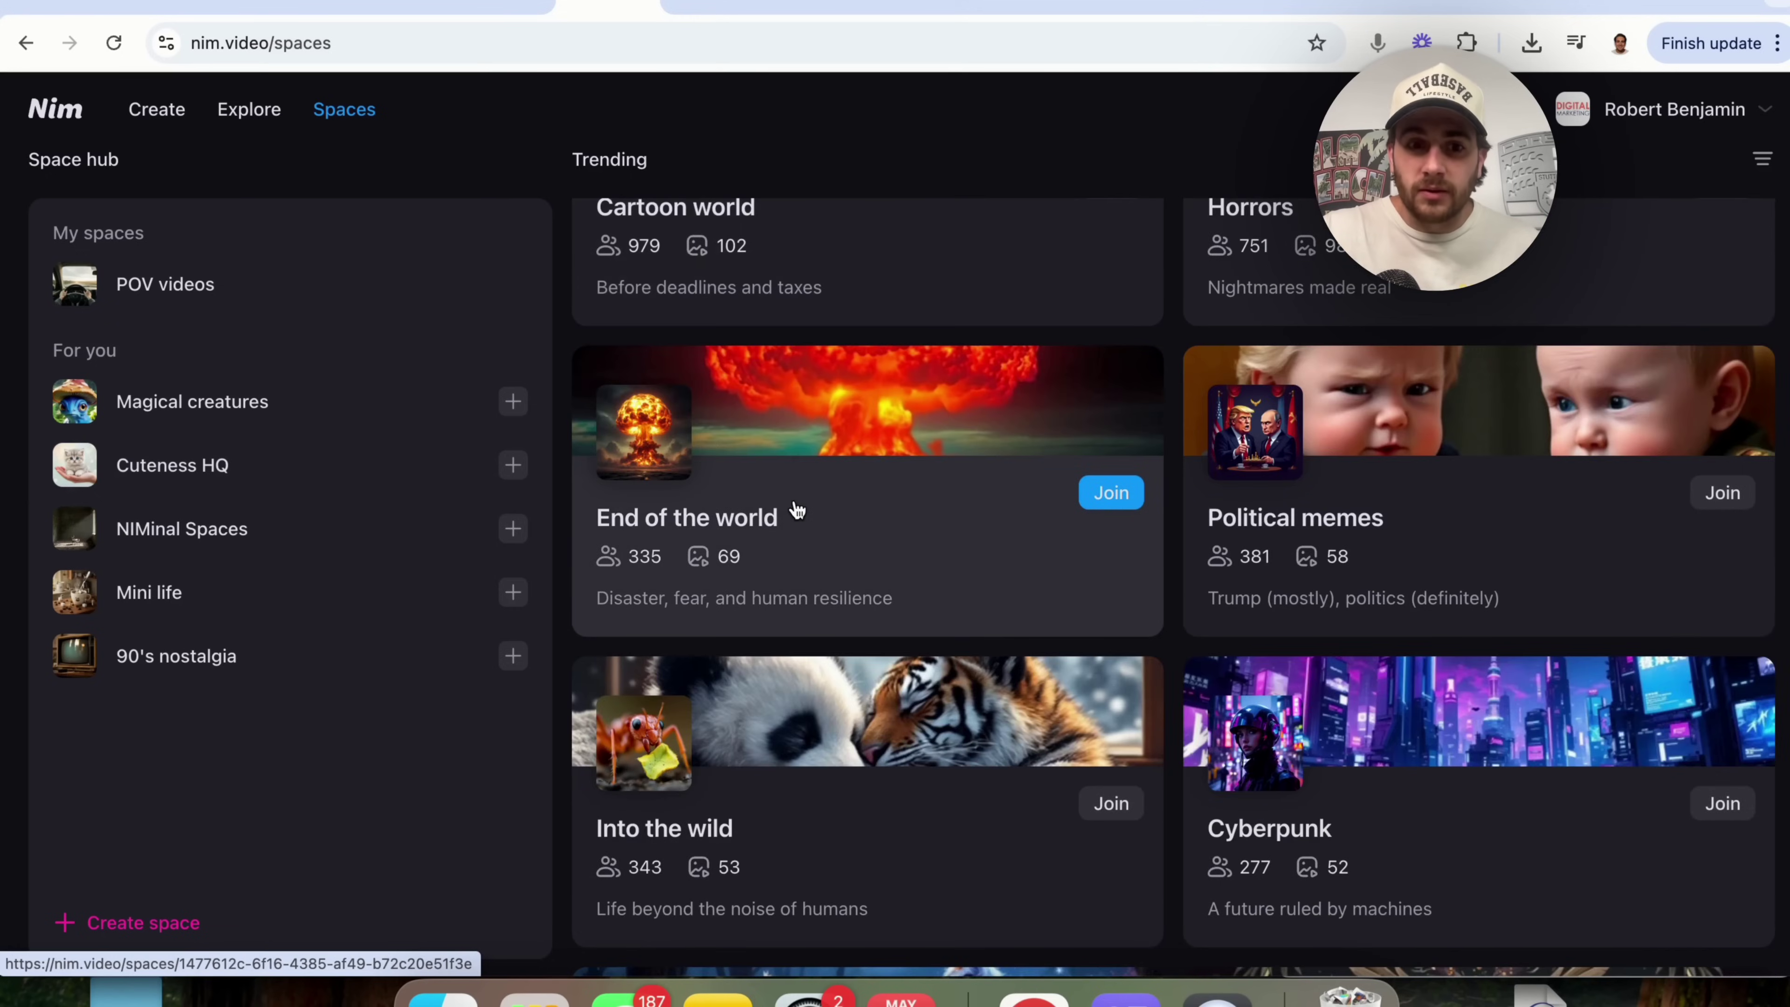
scroll(799, 512, "up", 7)
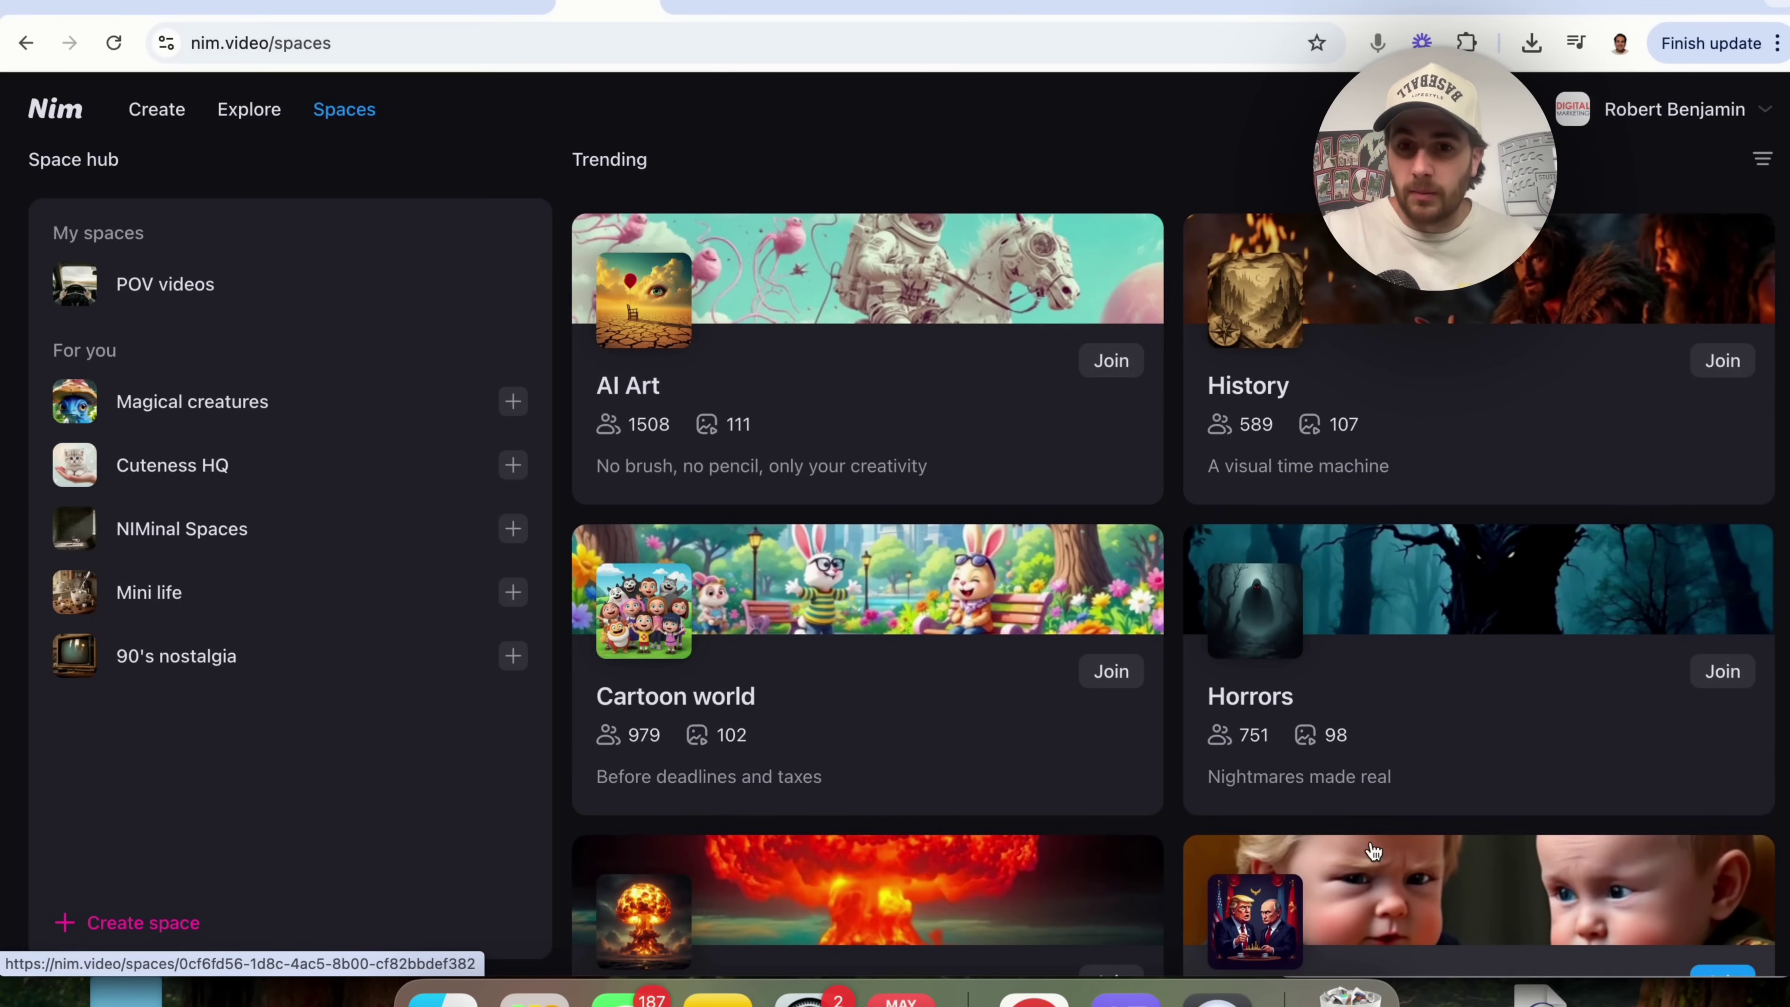
Survey the range of themed spaces available to join in the space hub.
scroll(1343, 821, "up", 3)
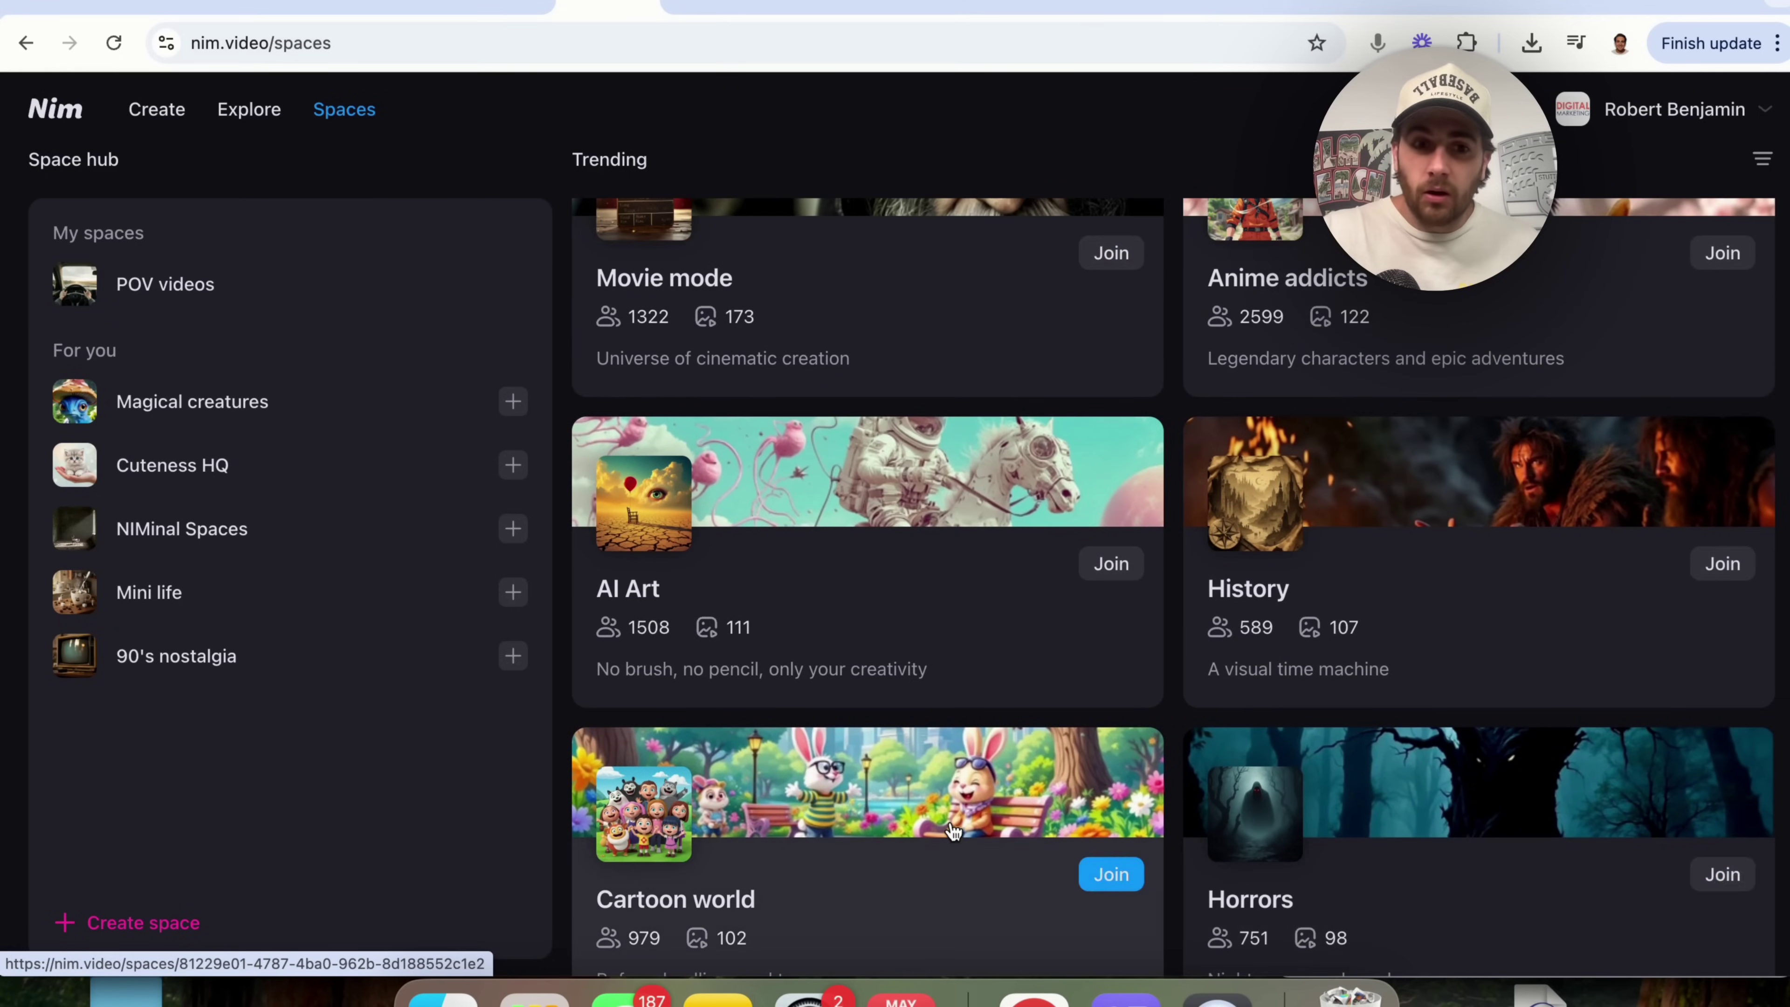
scroll(951, 831, "up", 15)
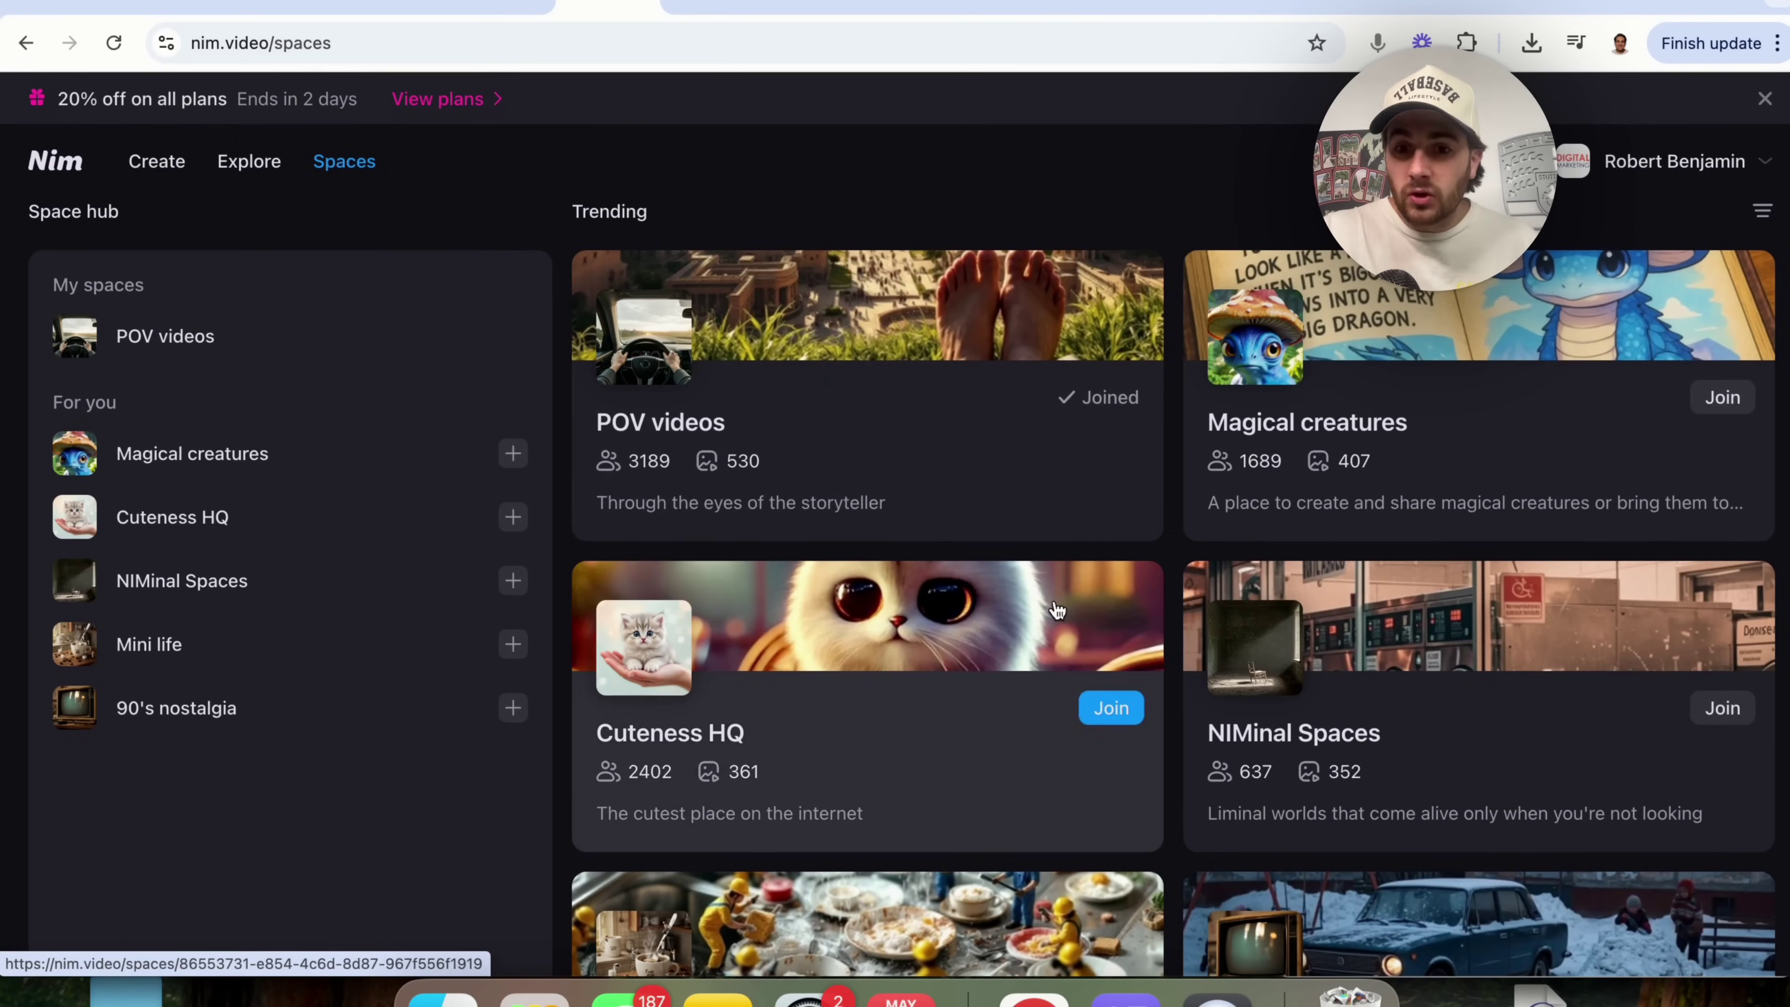
scroll(1057, 611, "down", 10)
scroll(1057, 610, "up", 4)
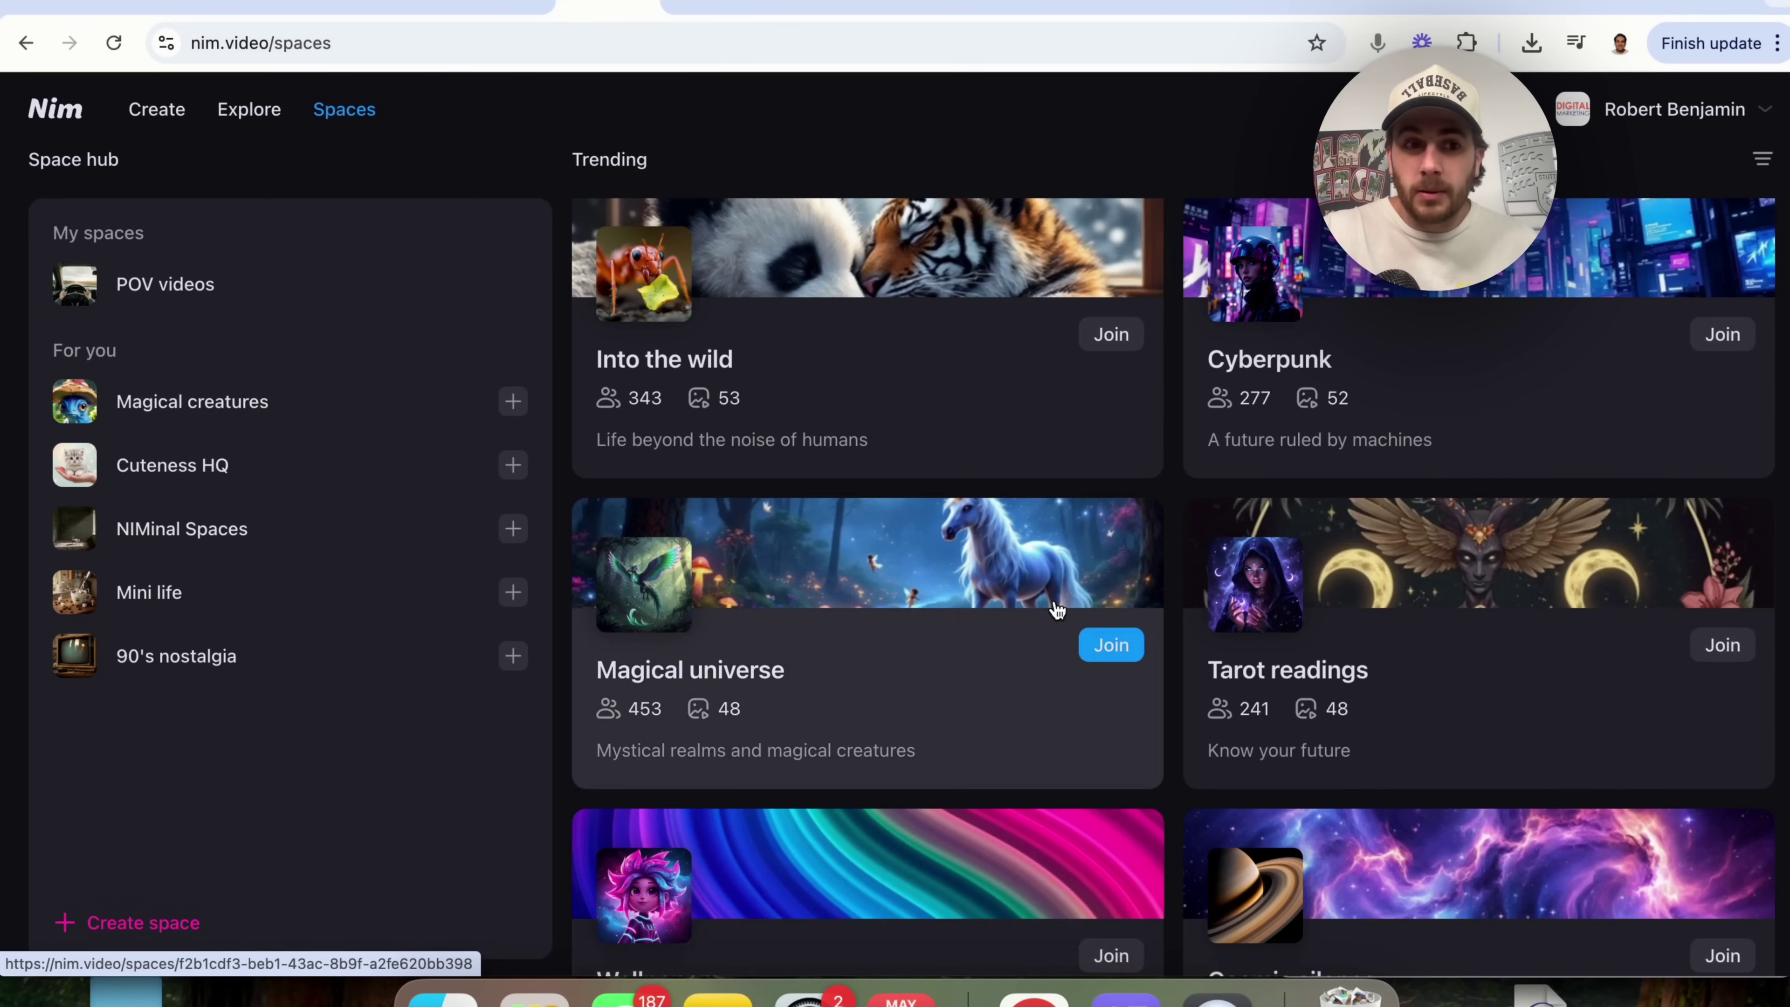
scroll(1057, 611, "down", 5)
Return to the Explore feed and look through its hot creations.
left_click(248, 125)
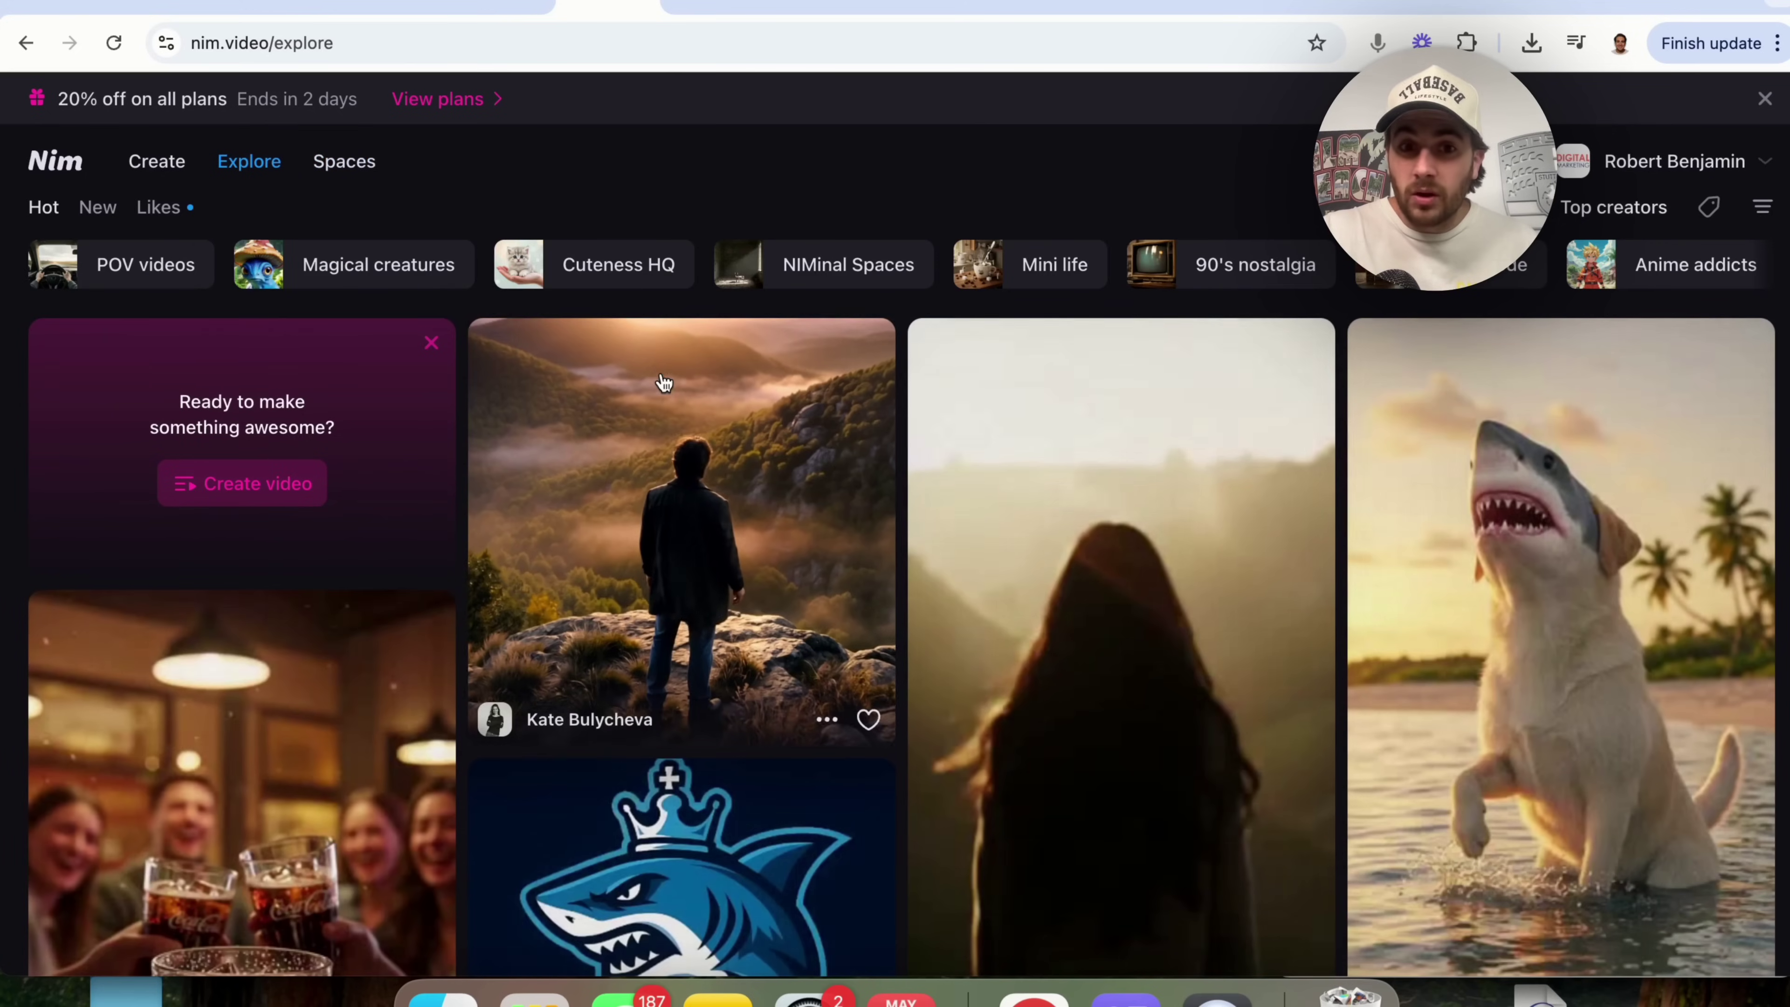
scroll(837, 448, "down", 20)
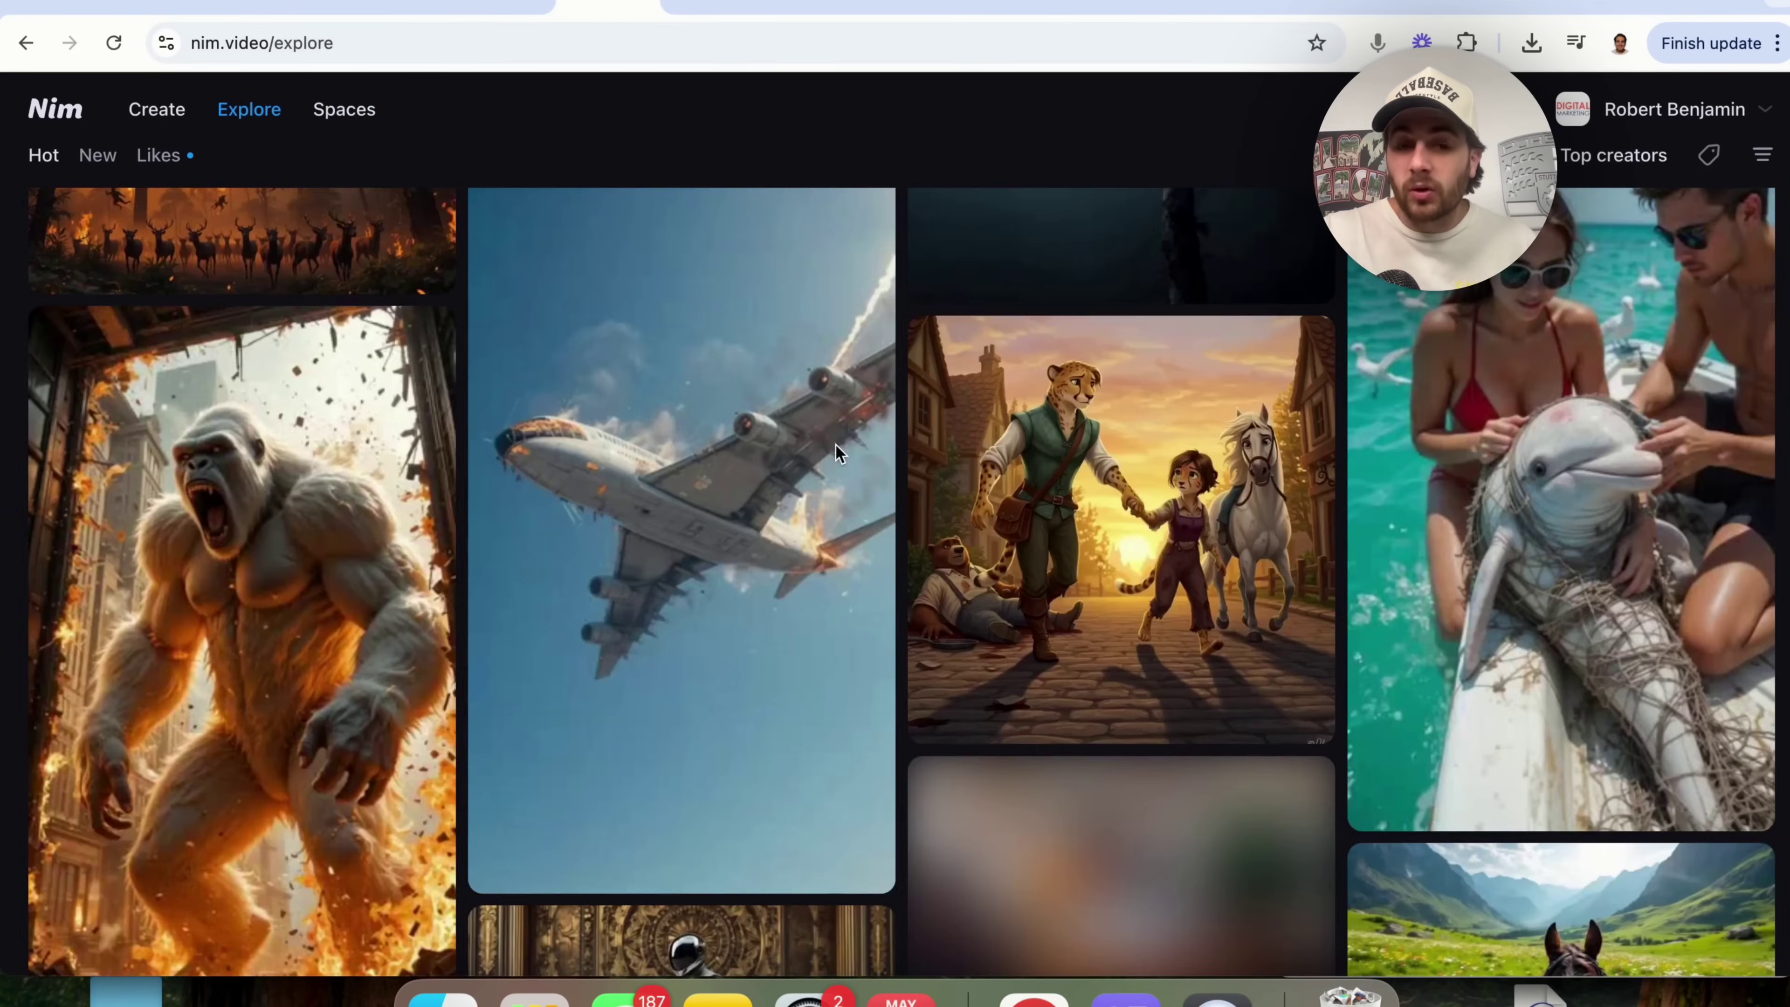
scroll(834, 444, "down", 10)
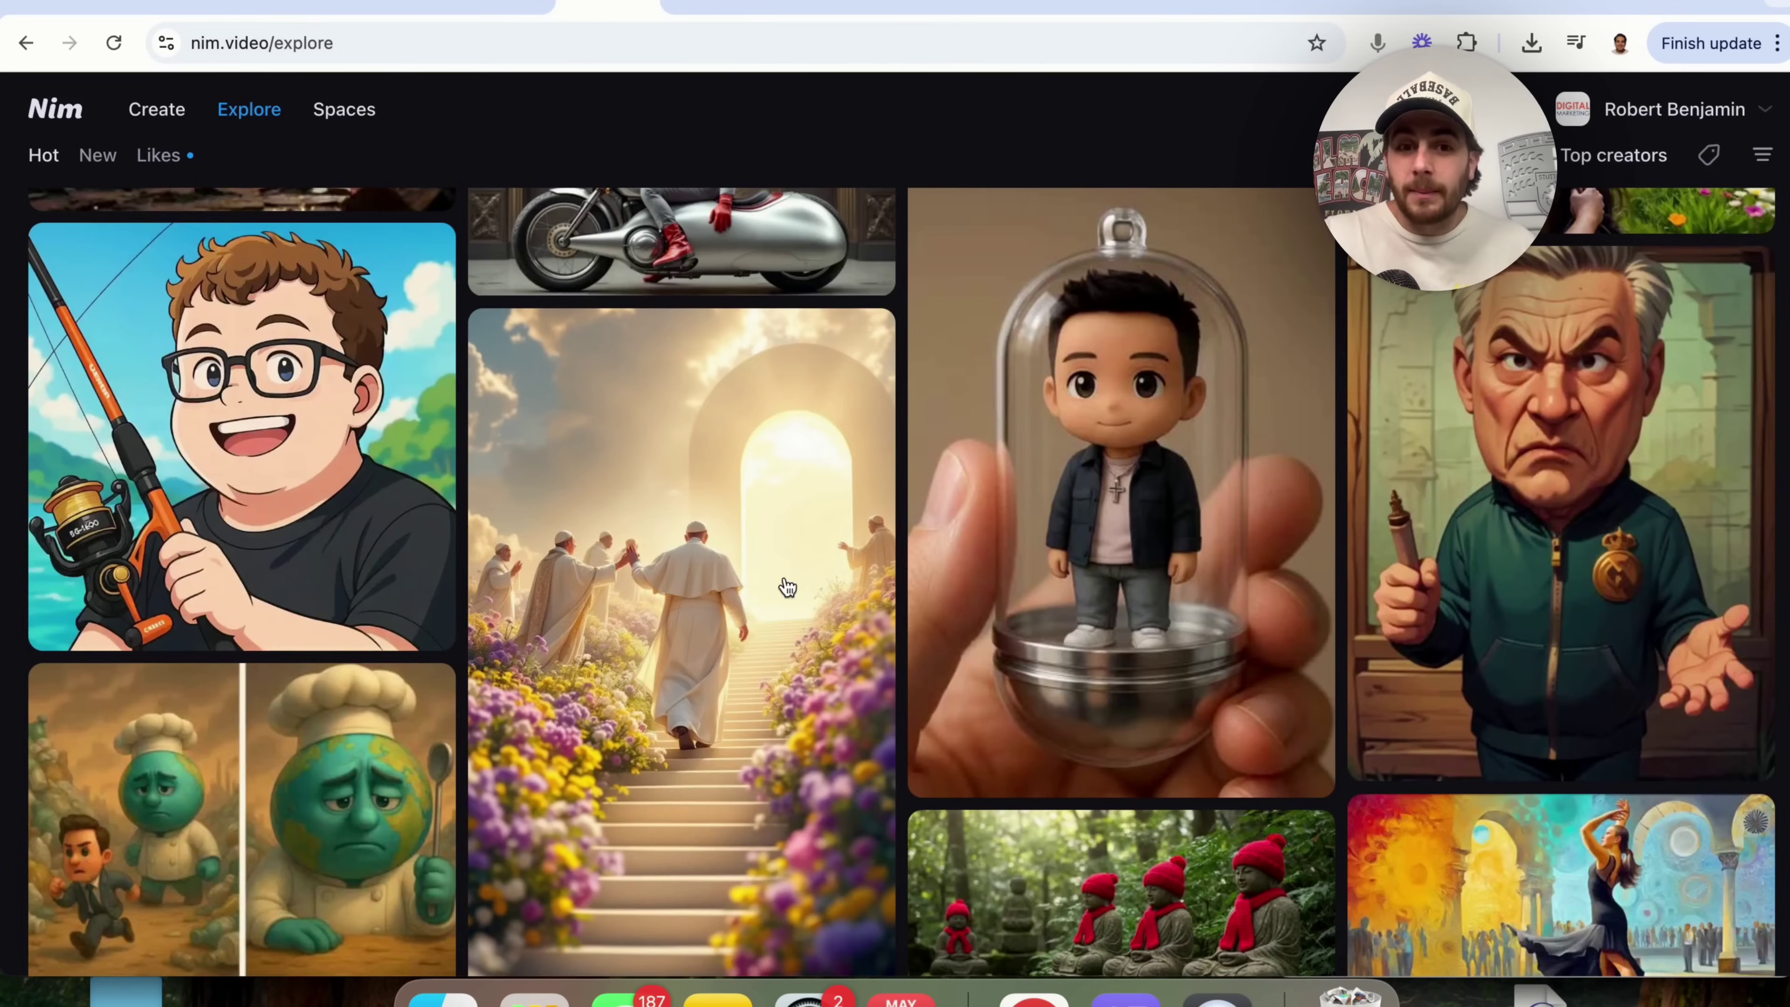
scroll(788, 586, "down", 5)
scroll(788, 587, "up", 20)
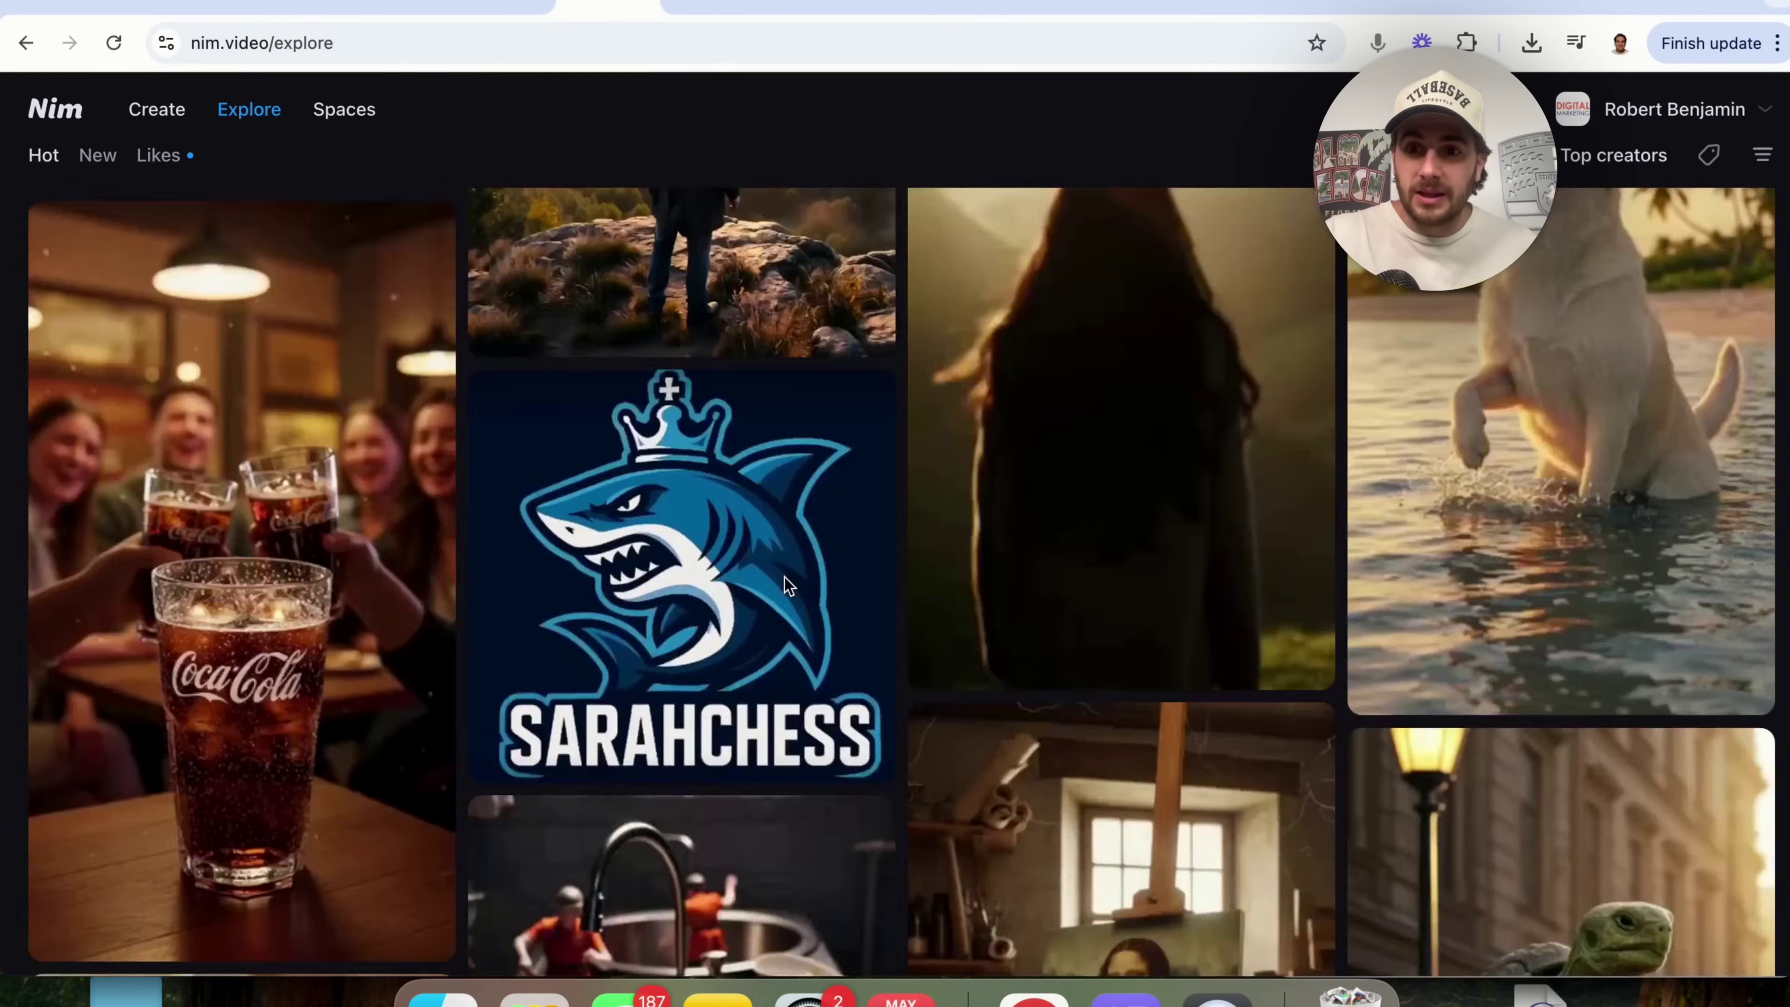
Start a new video creation with the prompt "Chef cutting up a ton of sushi rolls" and have the AI rewrite it.
left_click(157, 161)
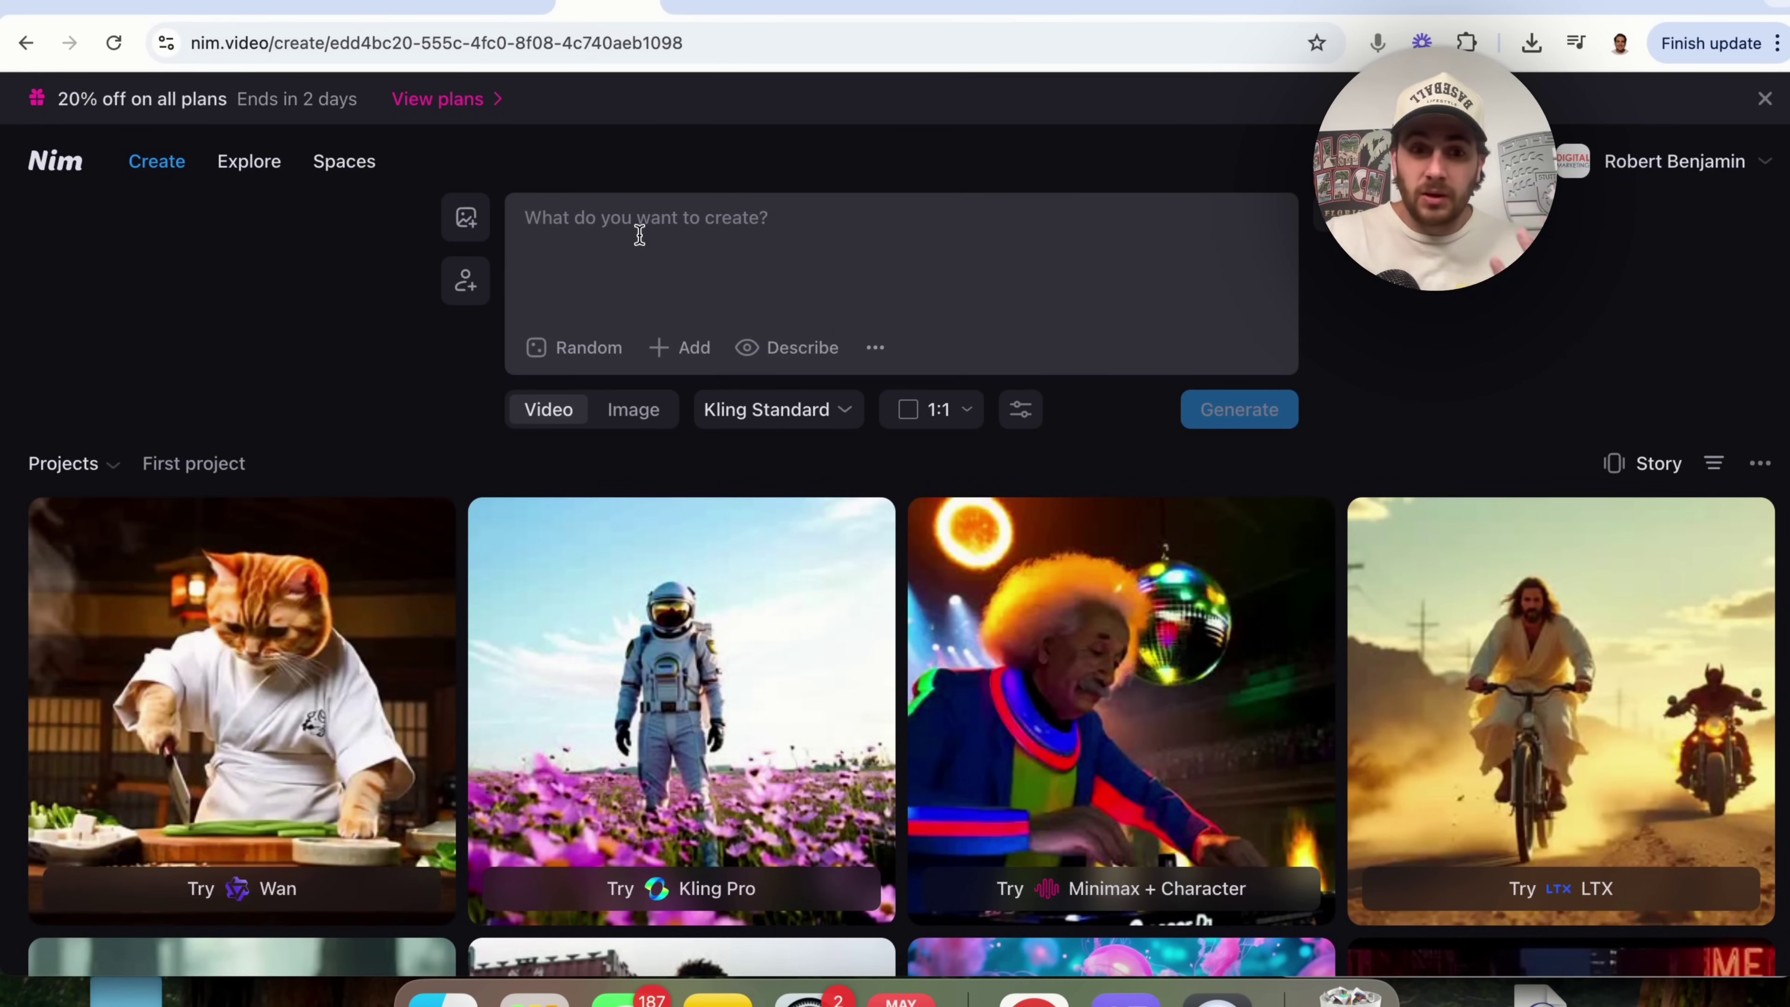
mouse_move(850, 553)
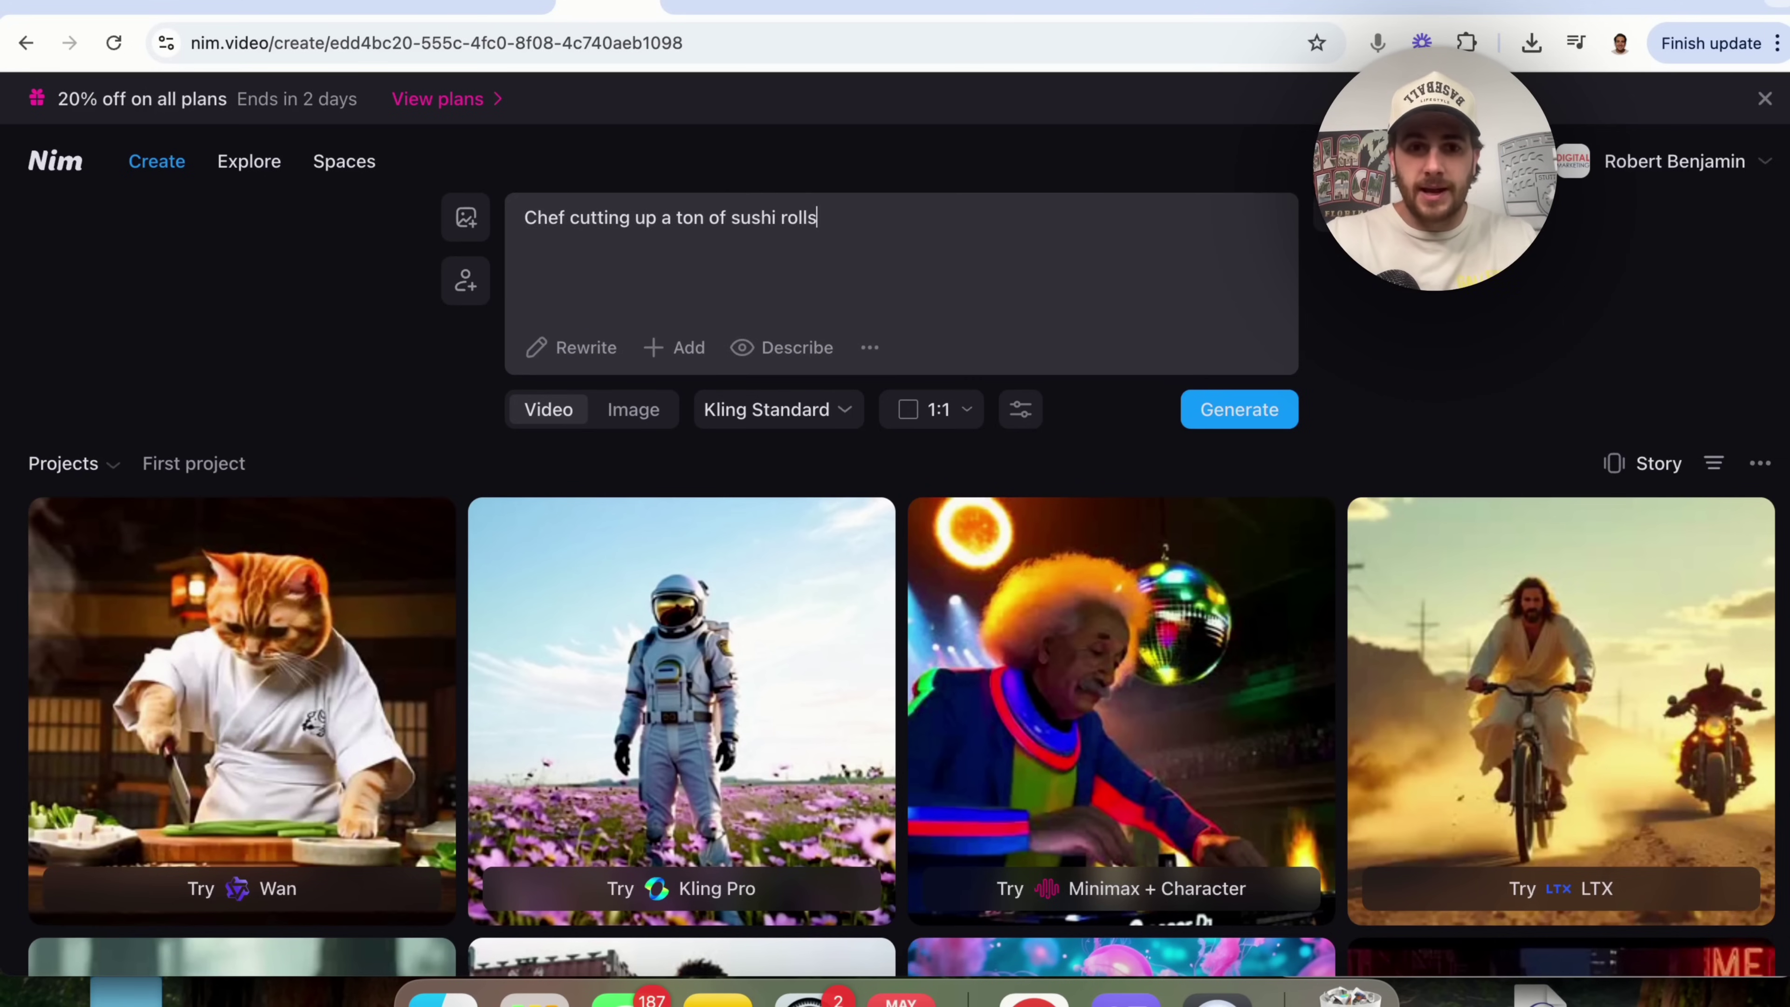
left_click(585, 348)
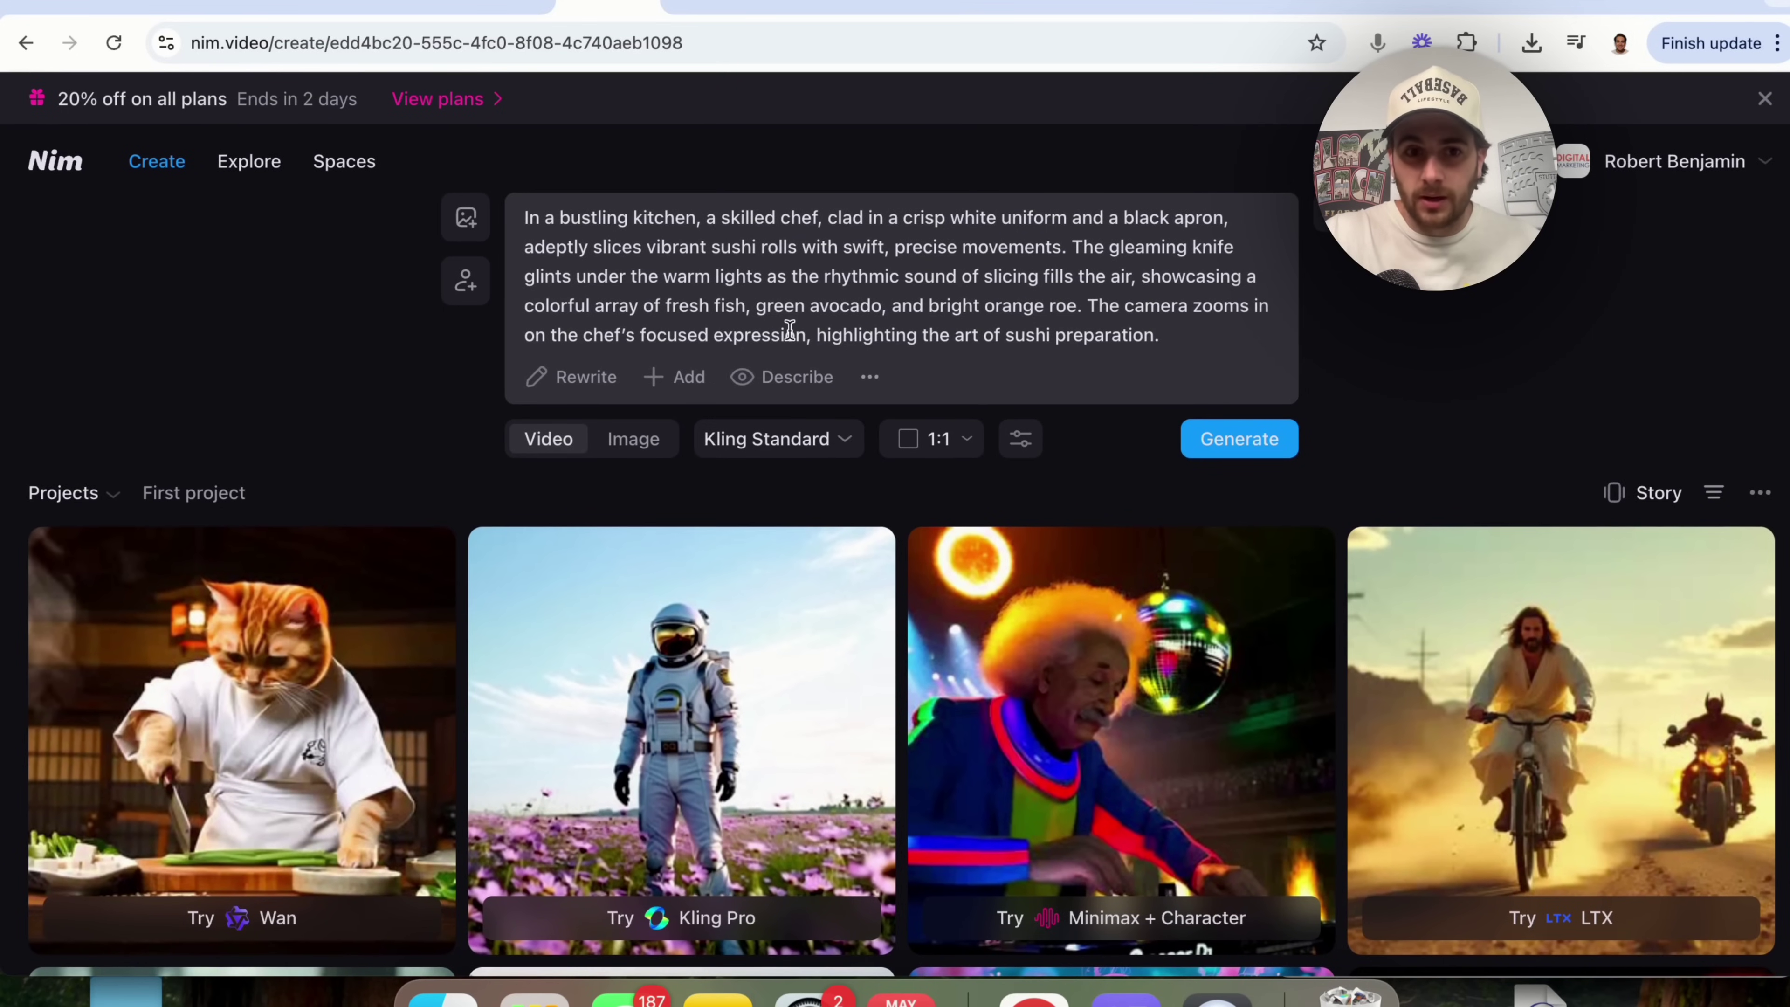
left_click_drag(567, 217, 1161, 382)
left_click(1158, 330)
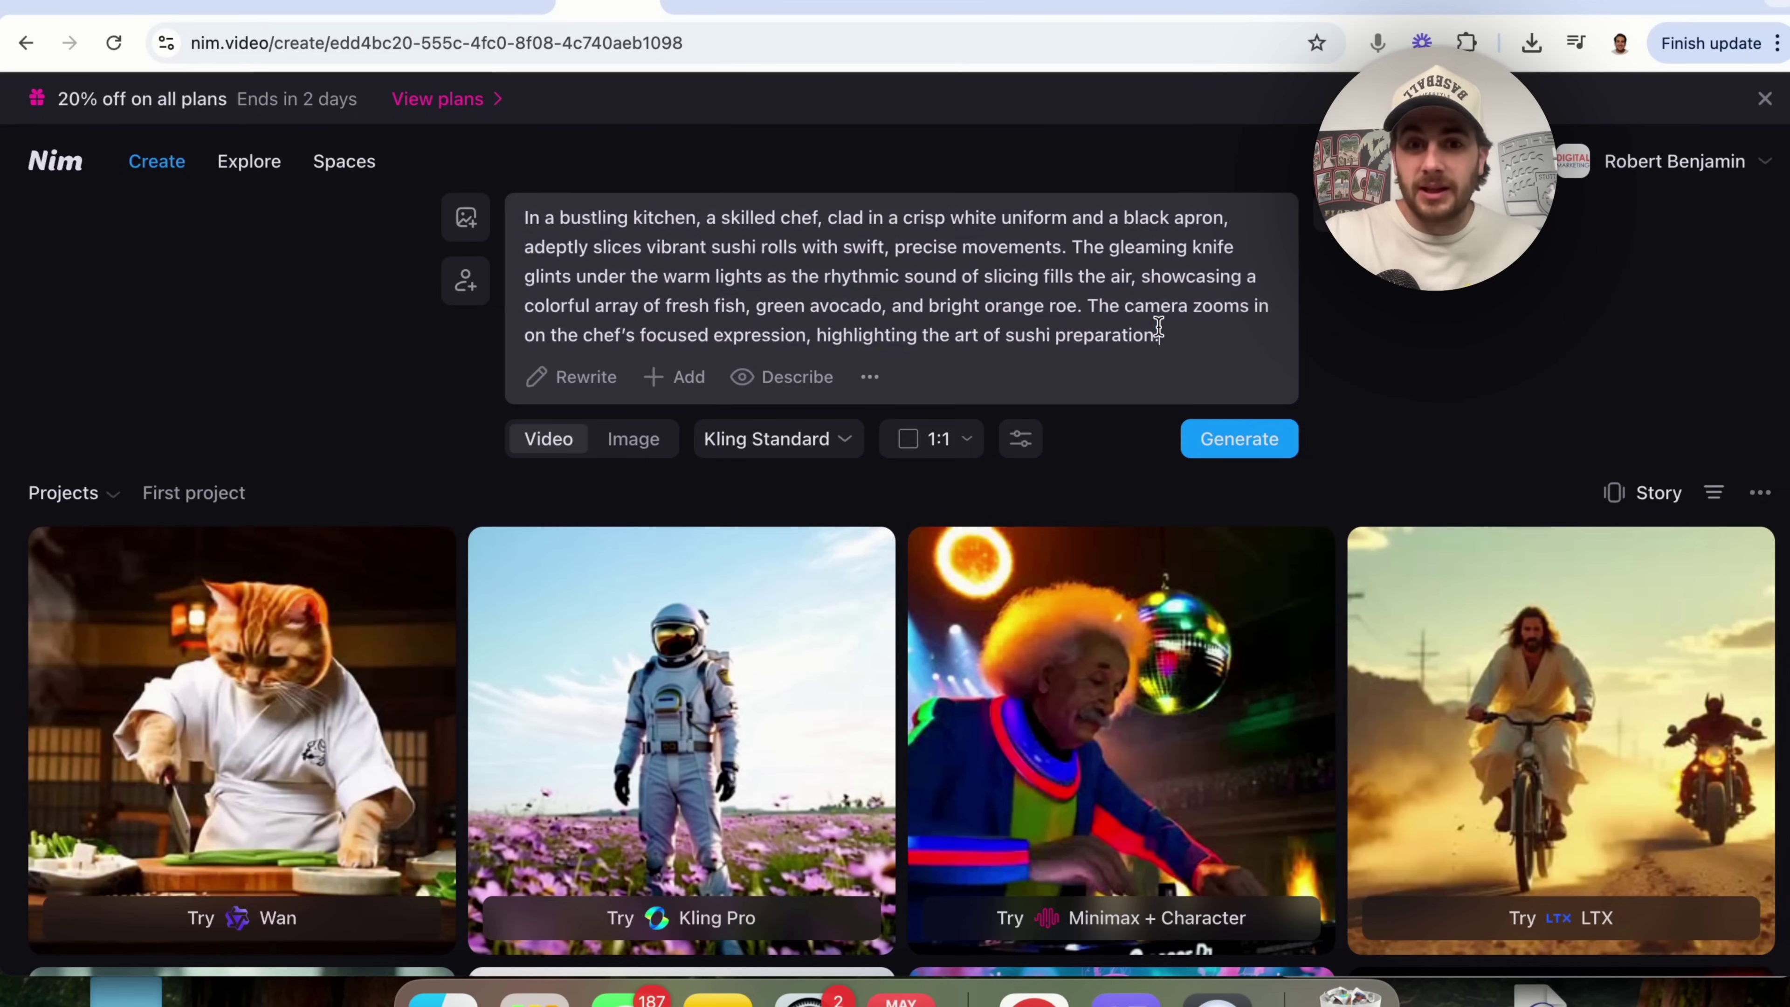
Check the extra prompt options, and set the video to the Kling 2.0 model with a 1:1 aspect ratio.
left_click(867, 378)
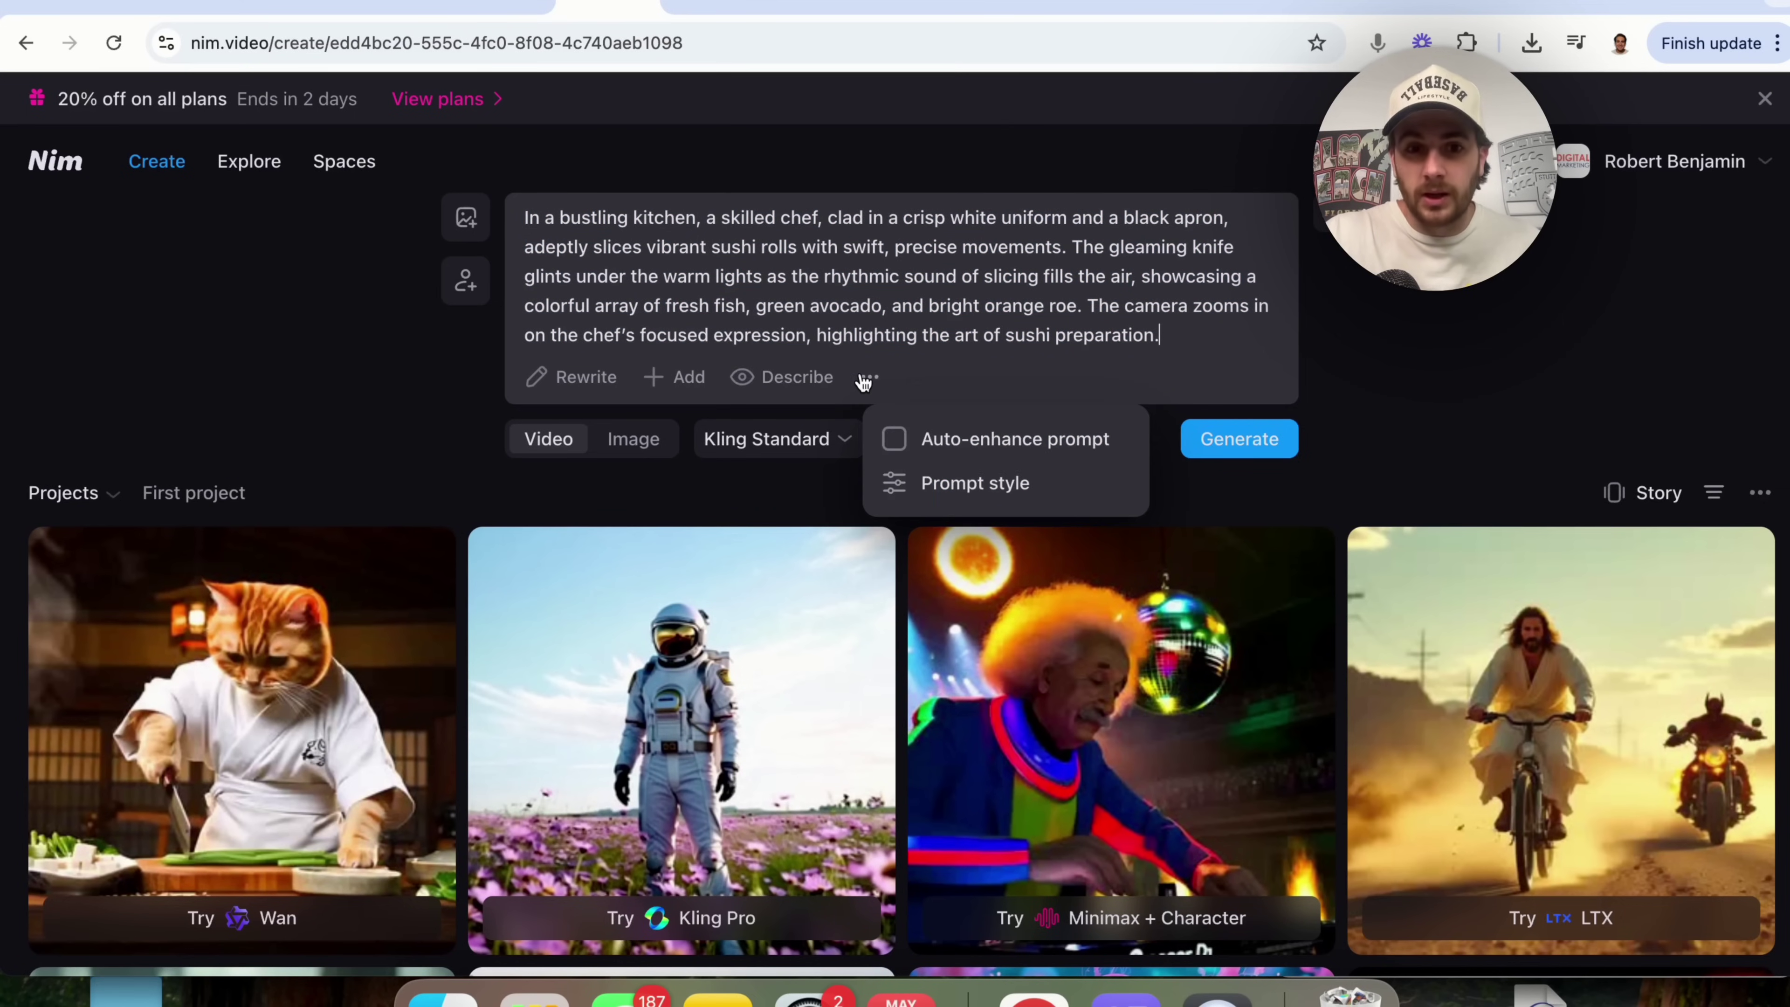
left_click(746, 488)
left_click(779, 441)
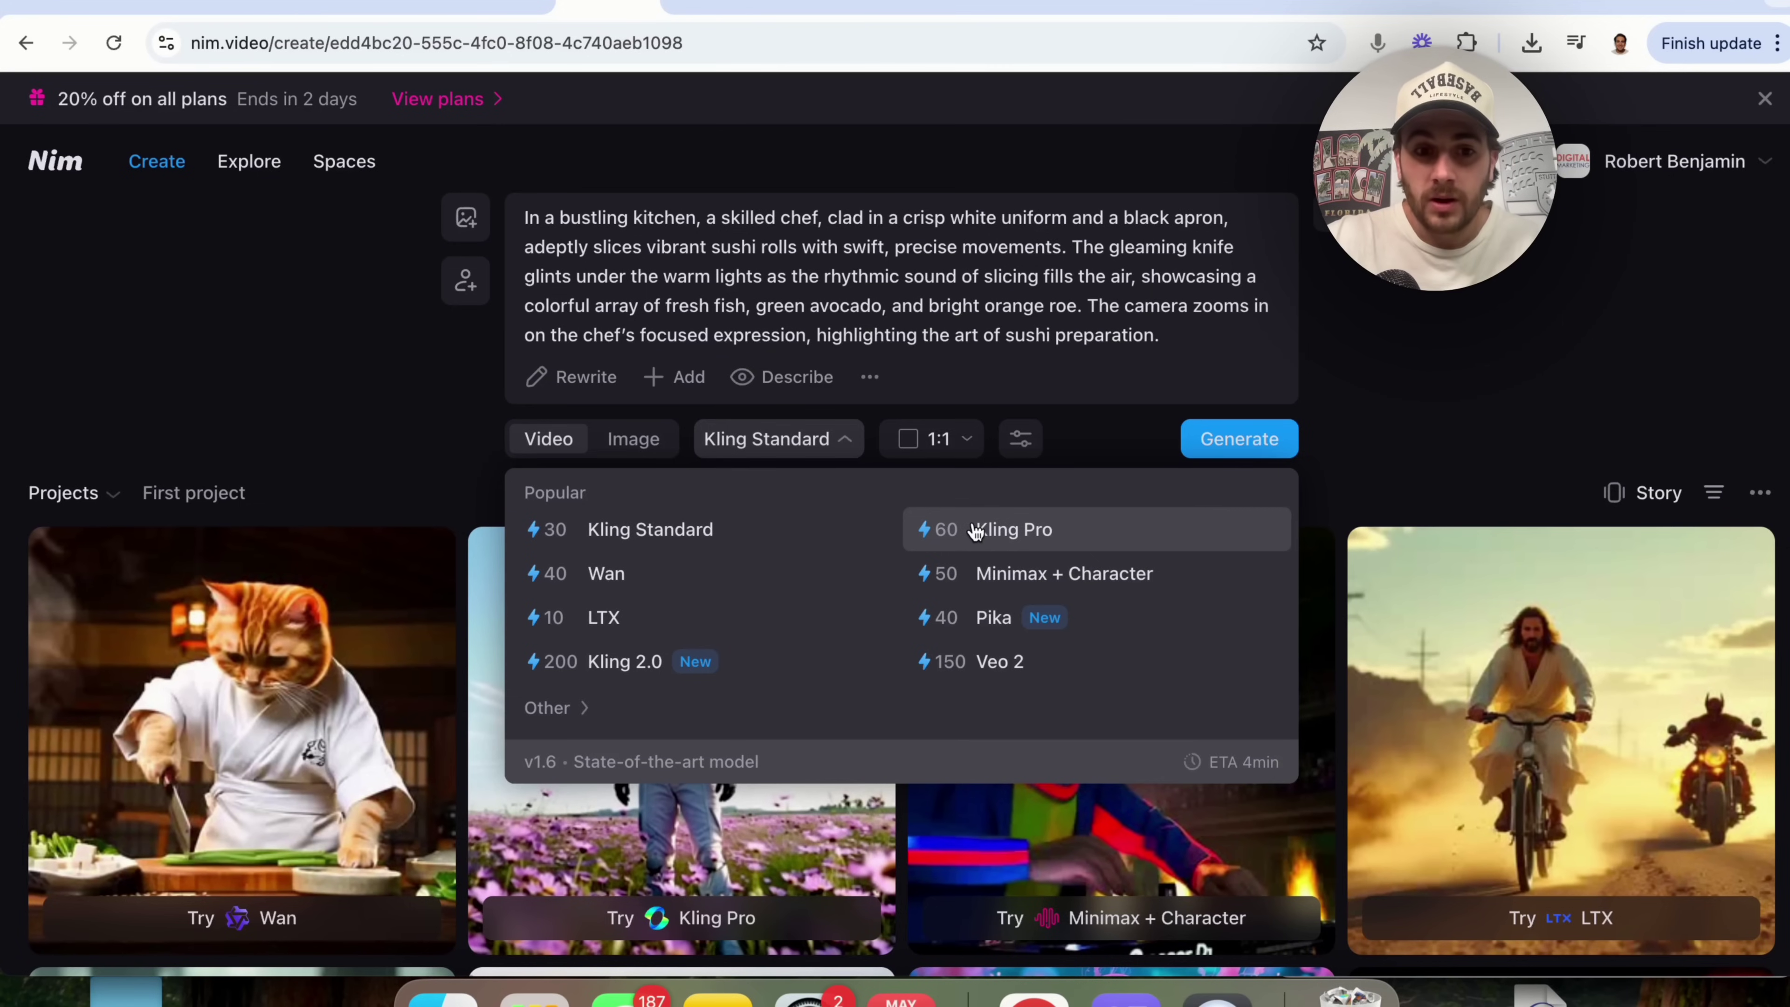
left_click(649, 662)
left_click(881, 439)
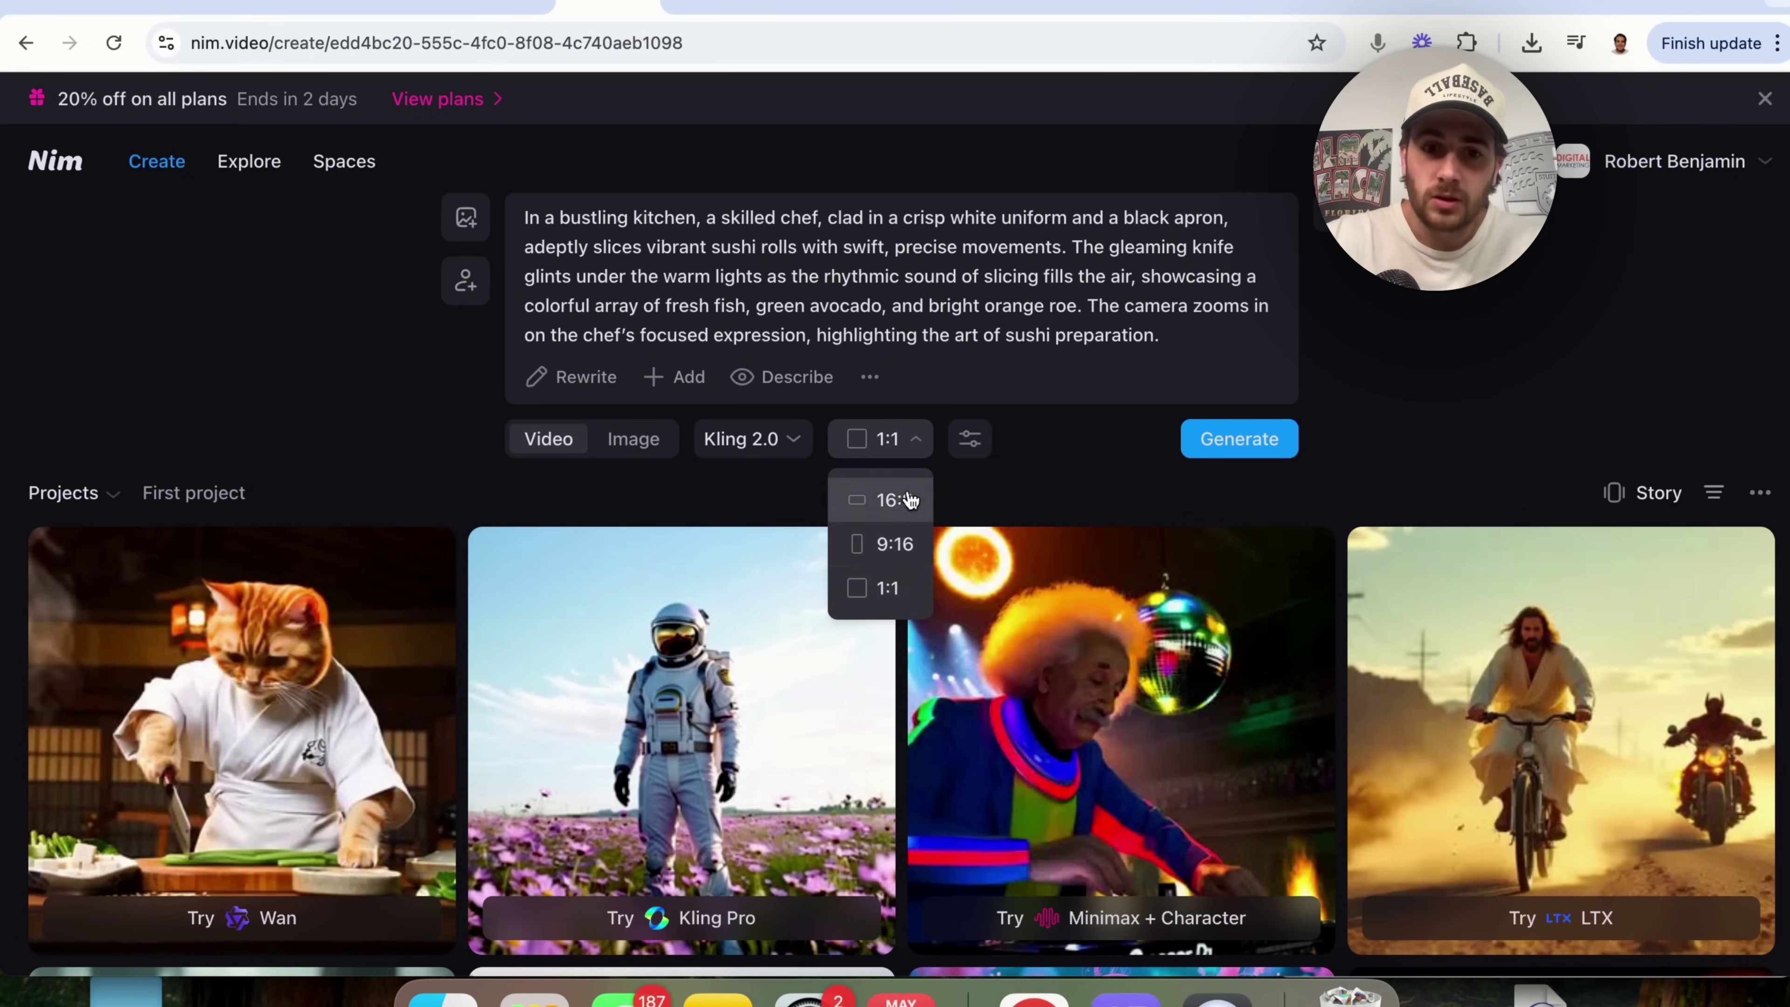
left_click(902, 596)
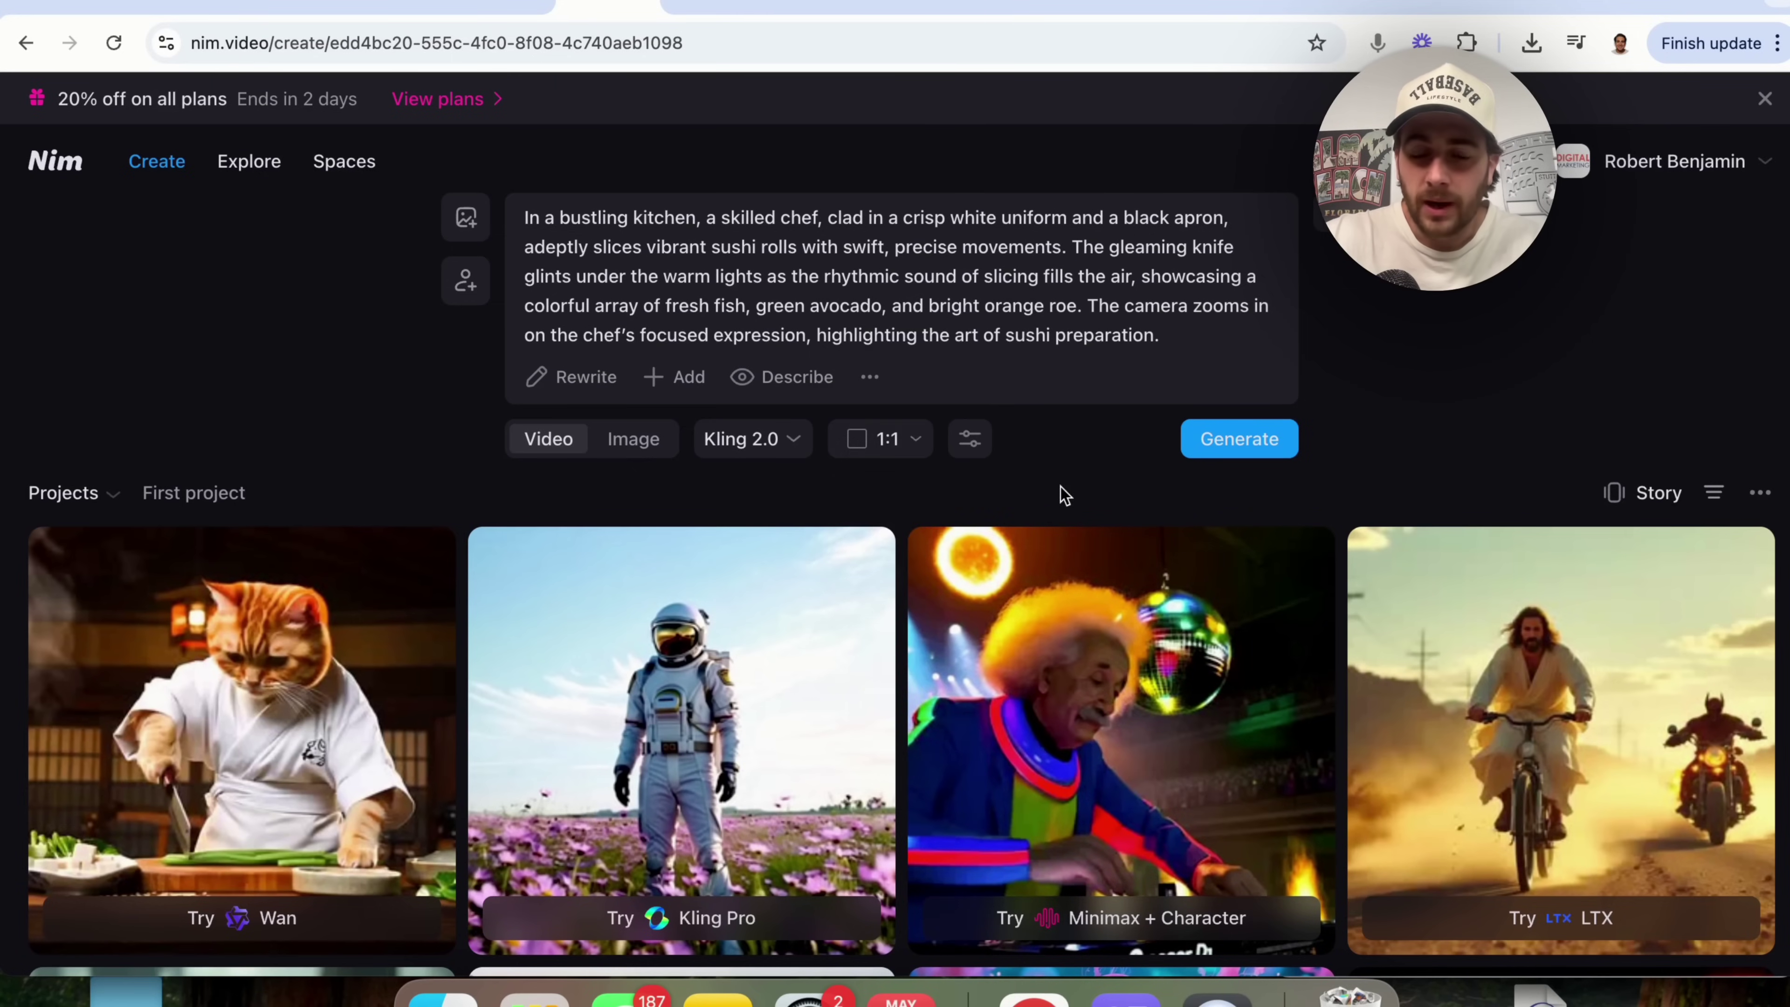
Review the length and negative prompt settings and generate the sushi chef video.
left_click(960, 450)
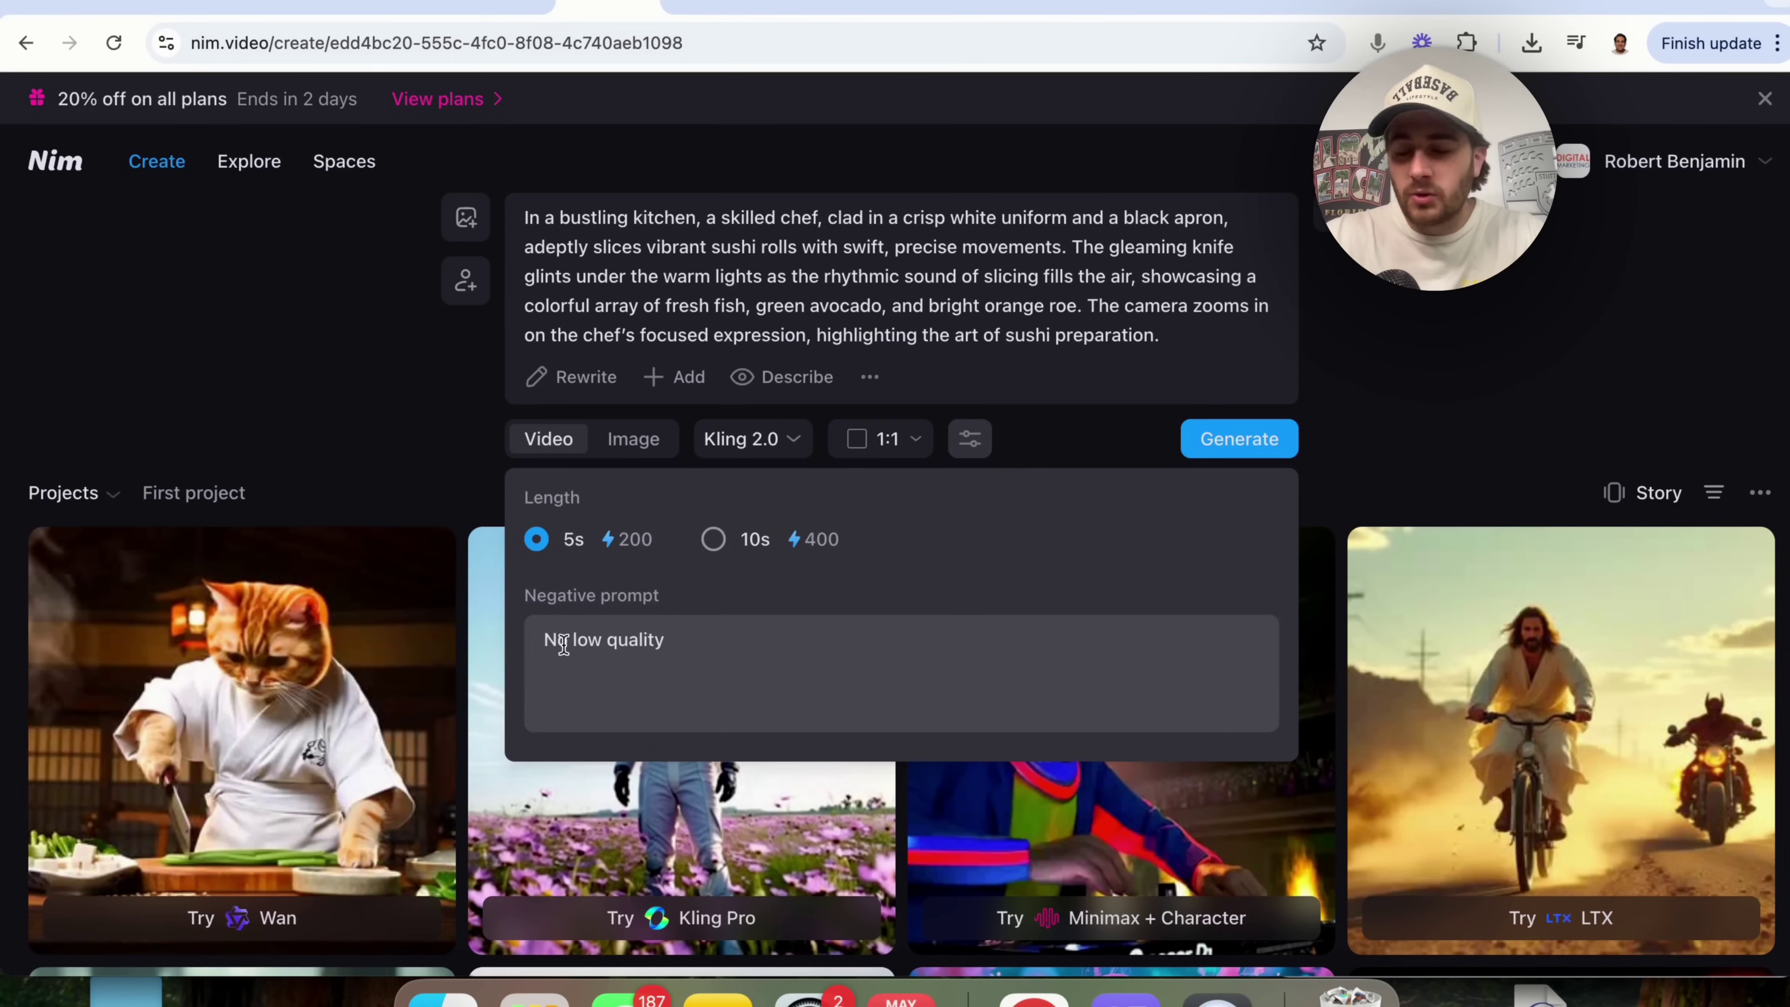
left_click(1234, 458)
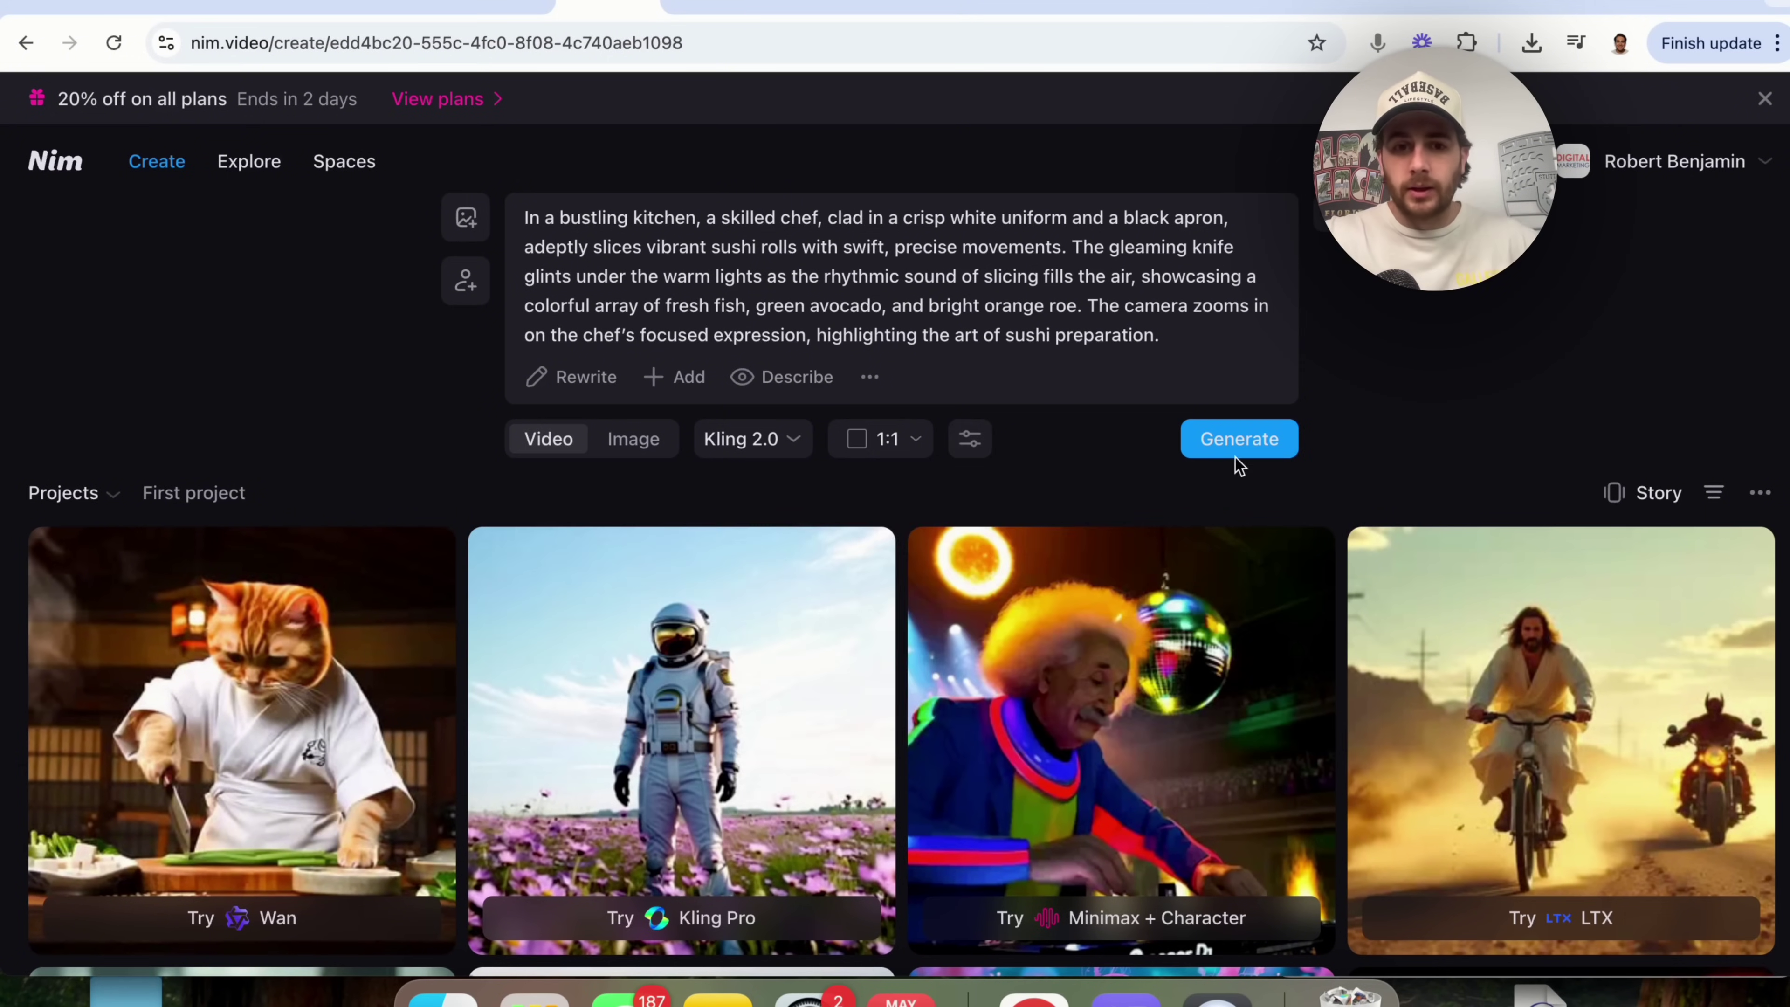
left_click(1235, 458)
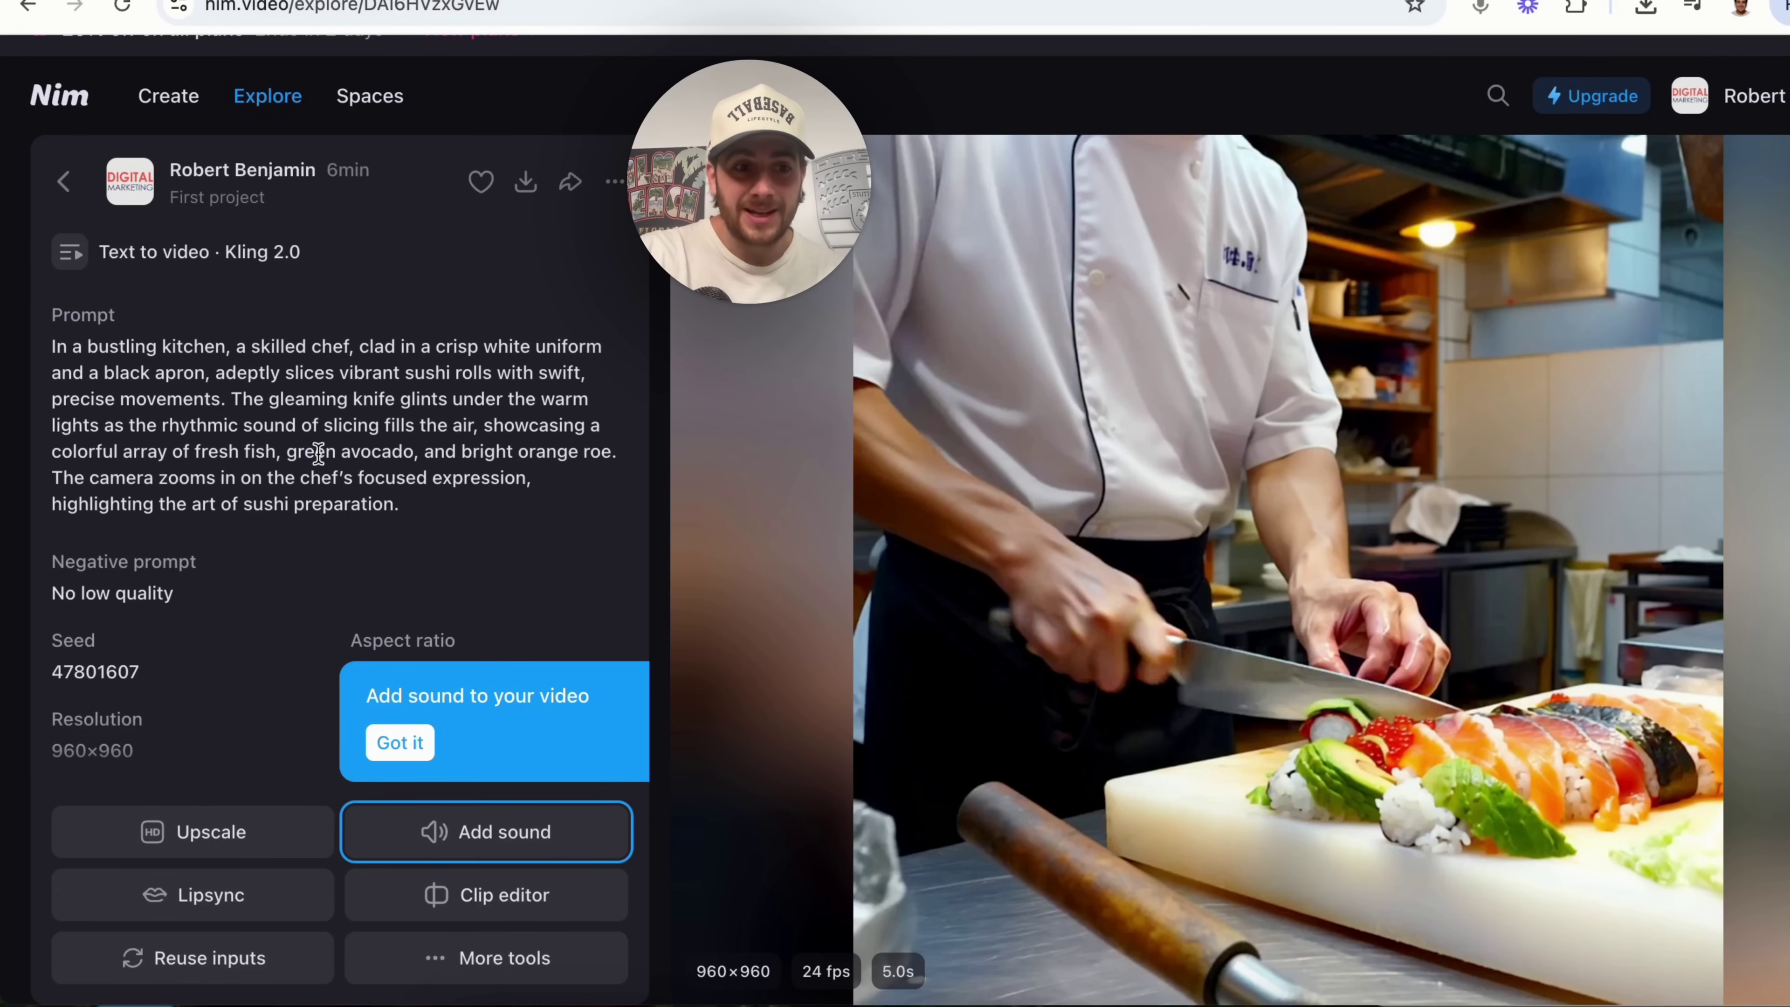
Examine the generated sushi video's details and additional editing tools, and dismiss the tip about adding sound.
scroll(306, 465, "down", 3)
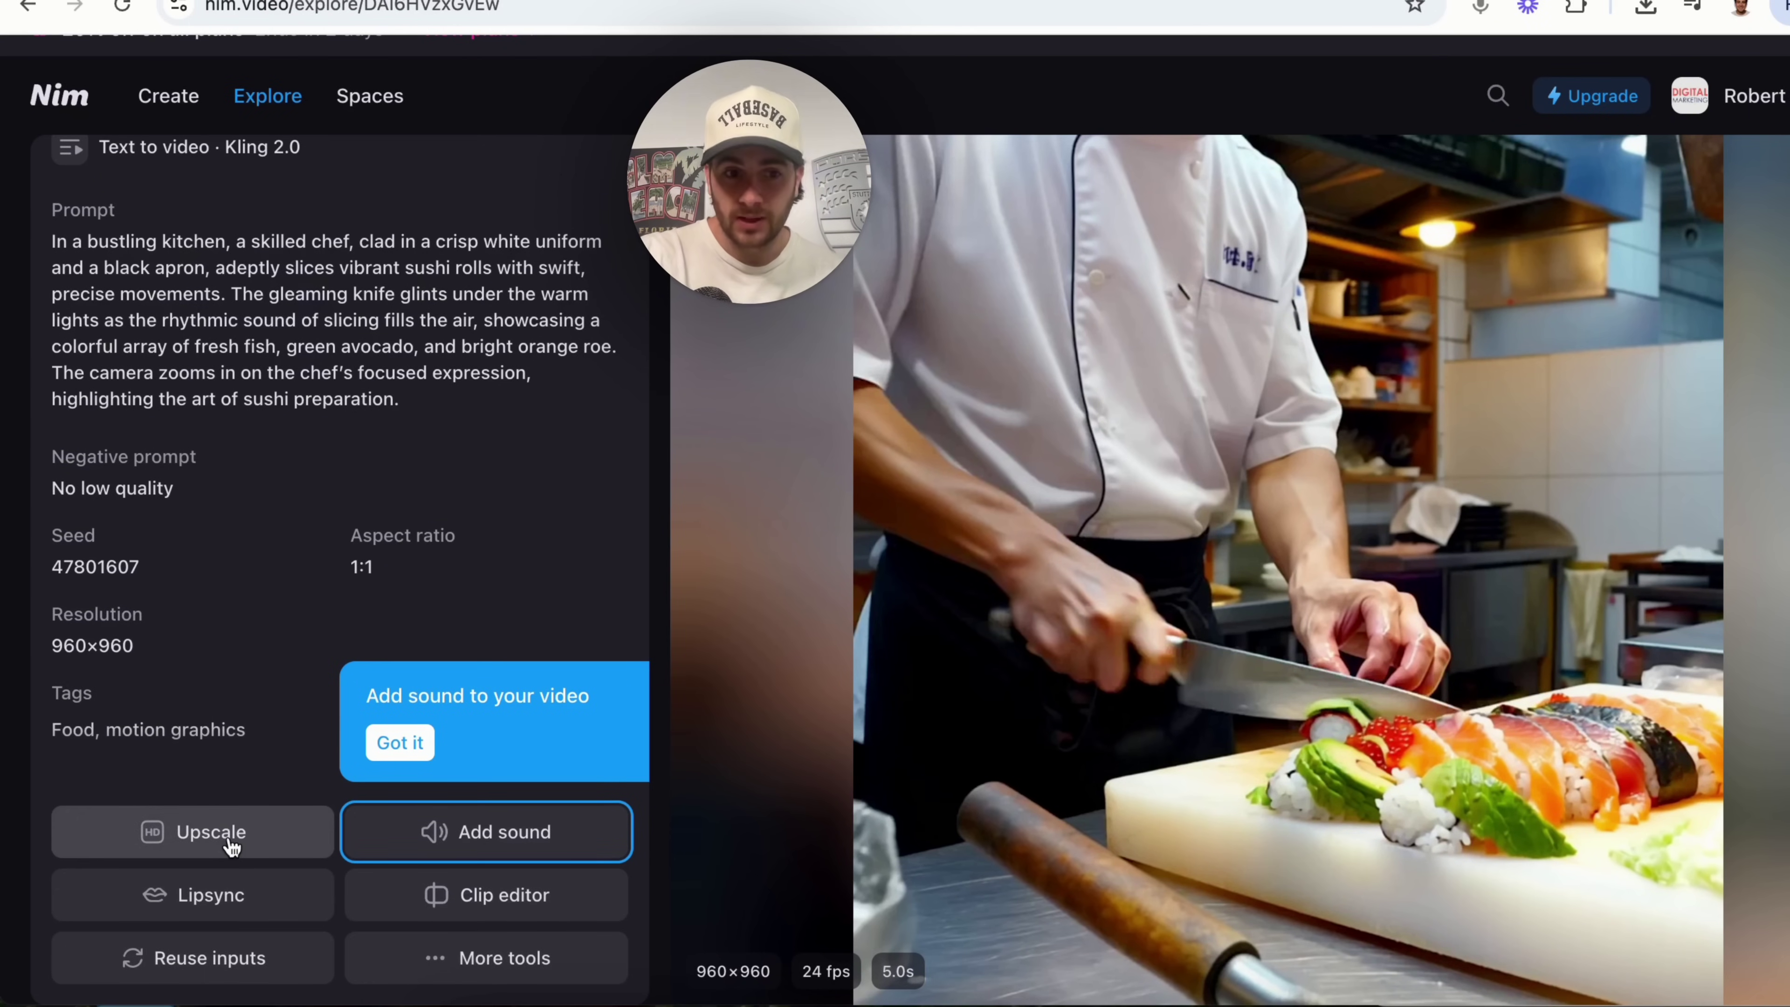
left_click(506, 955)
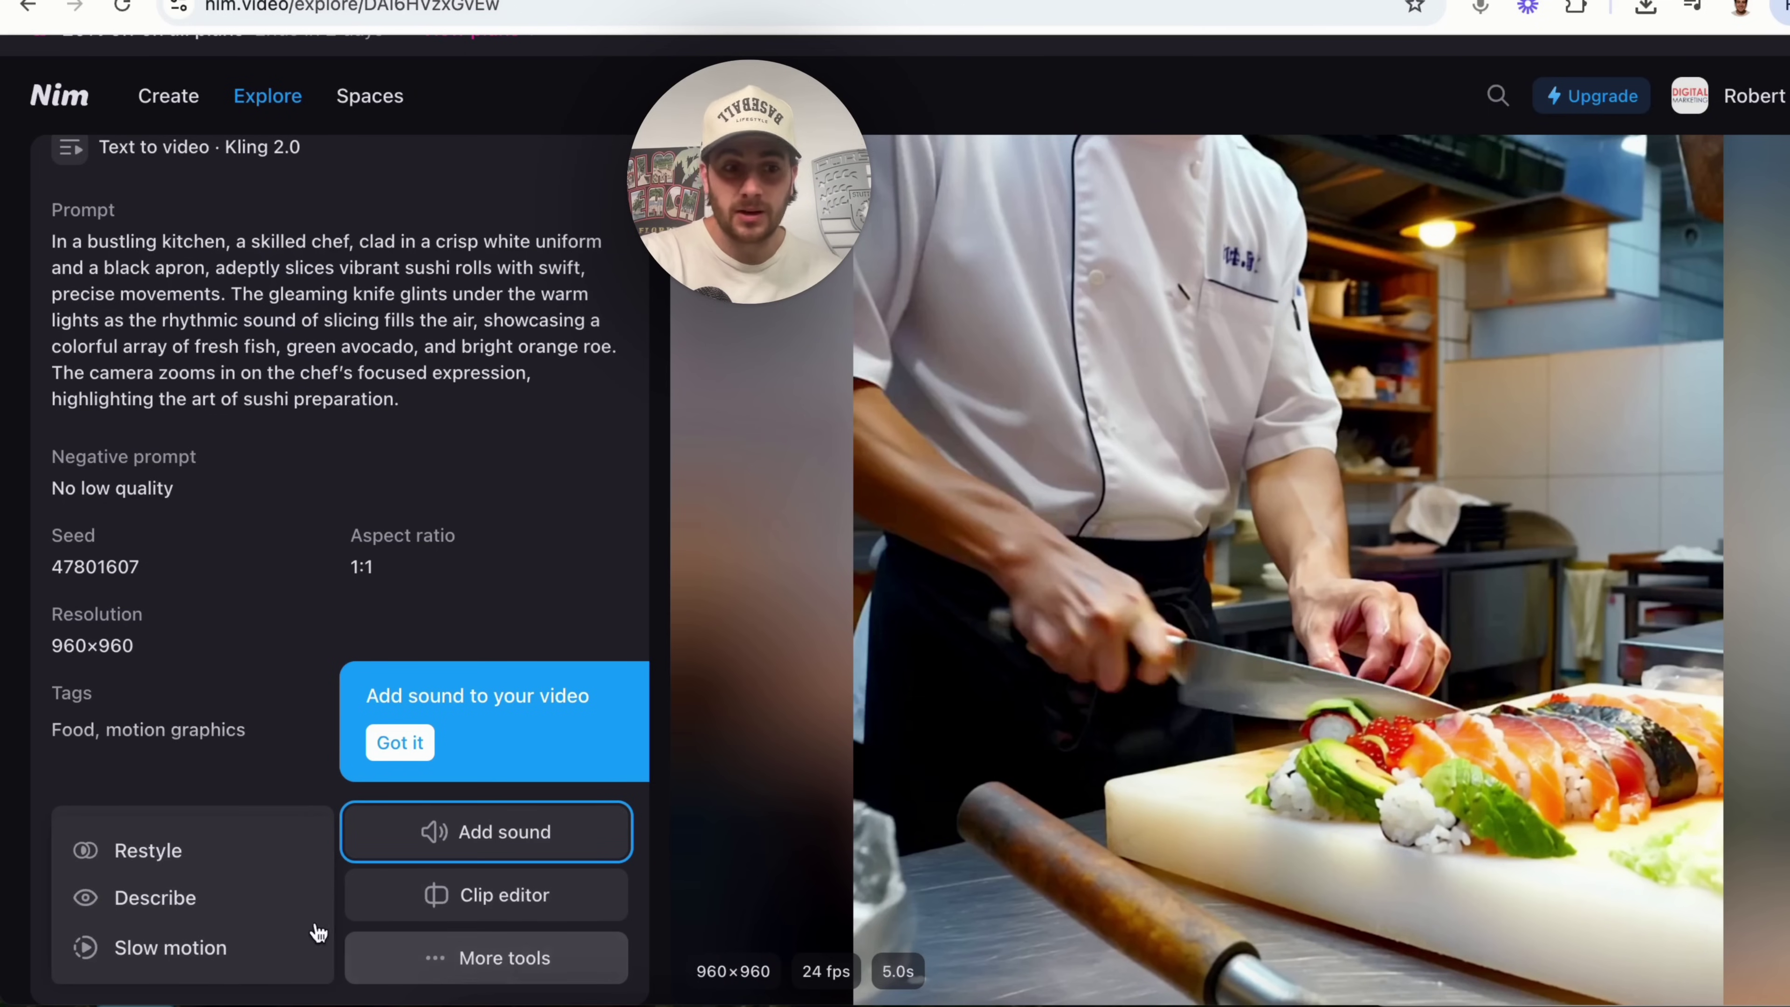
left_click(270, 651)
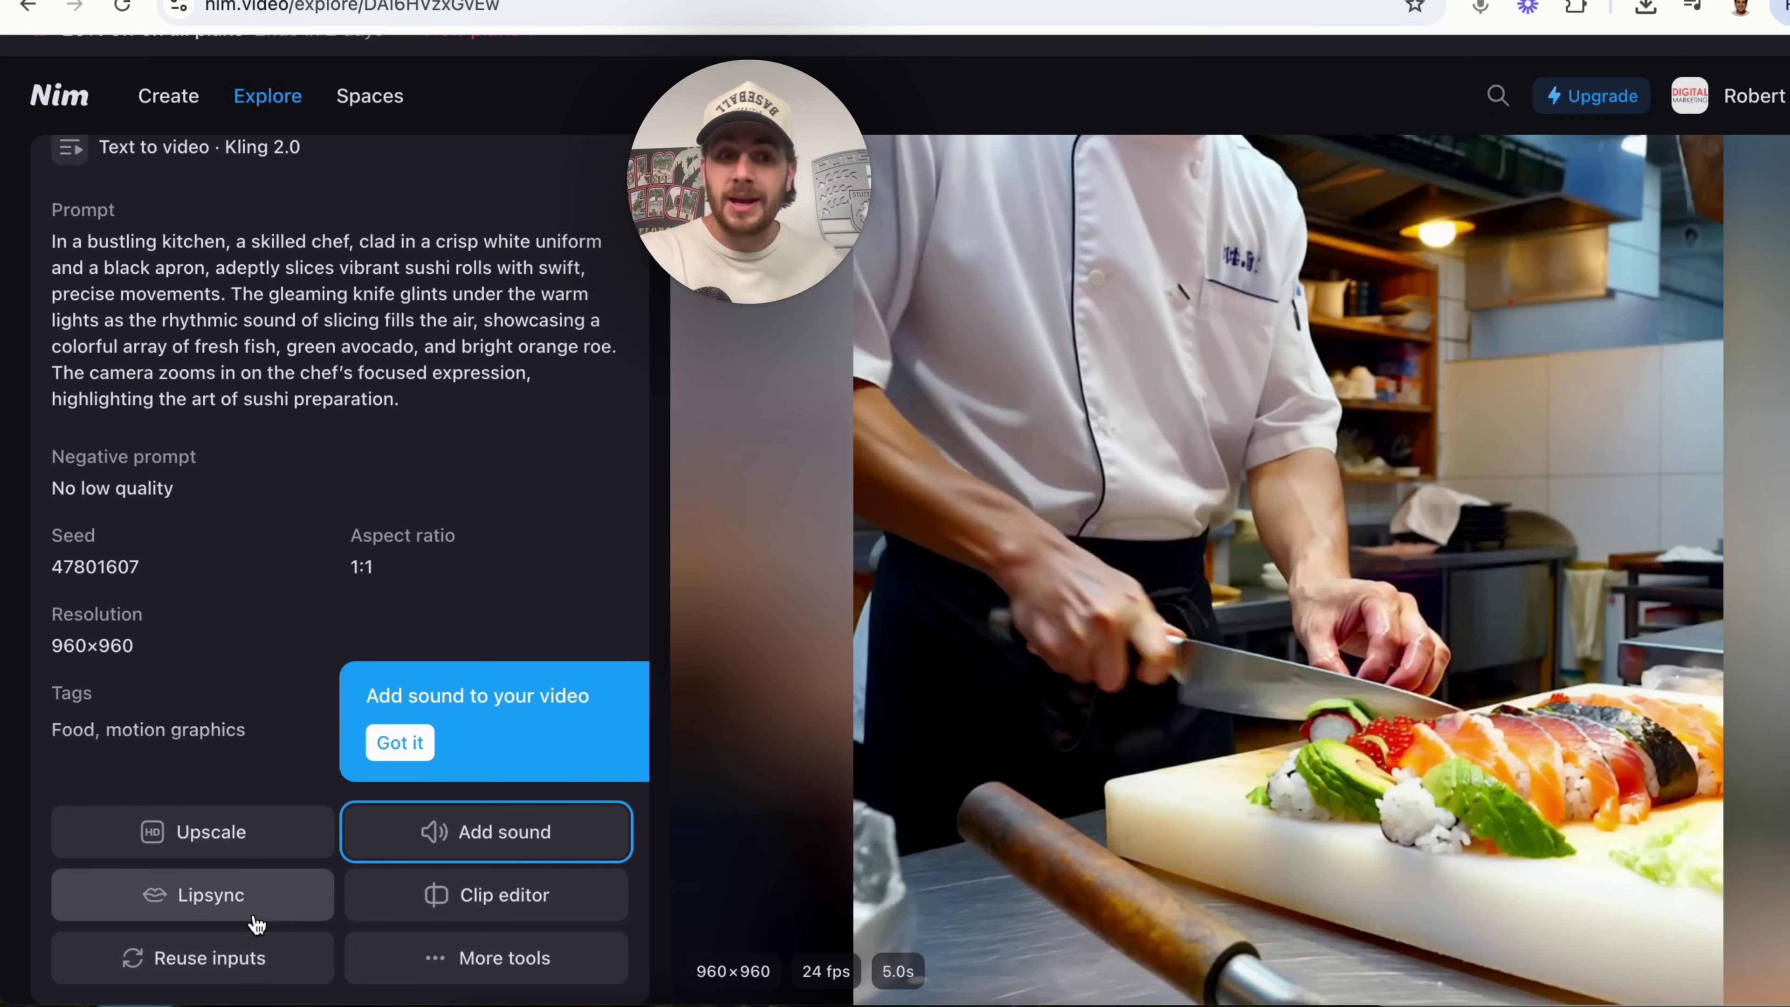
left_click(399, 743)
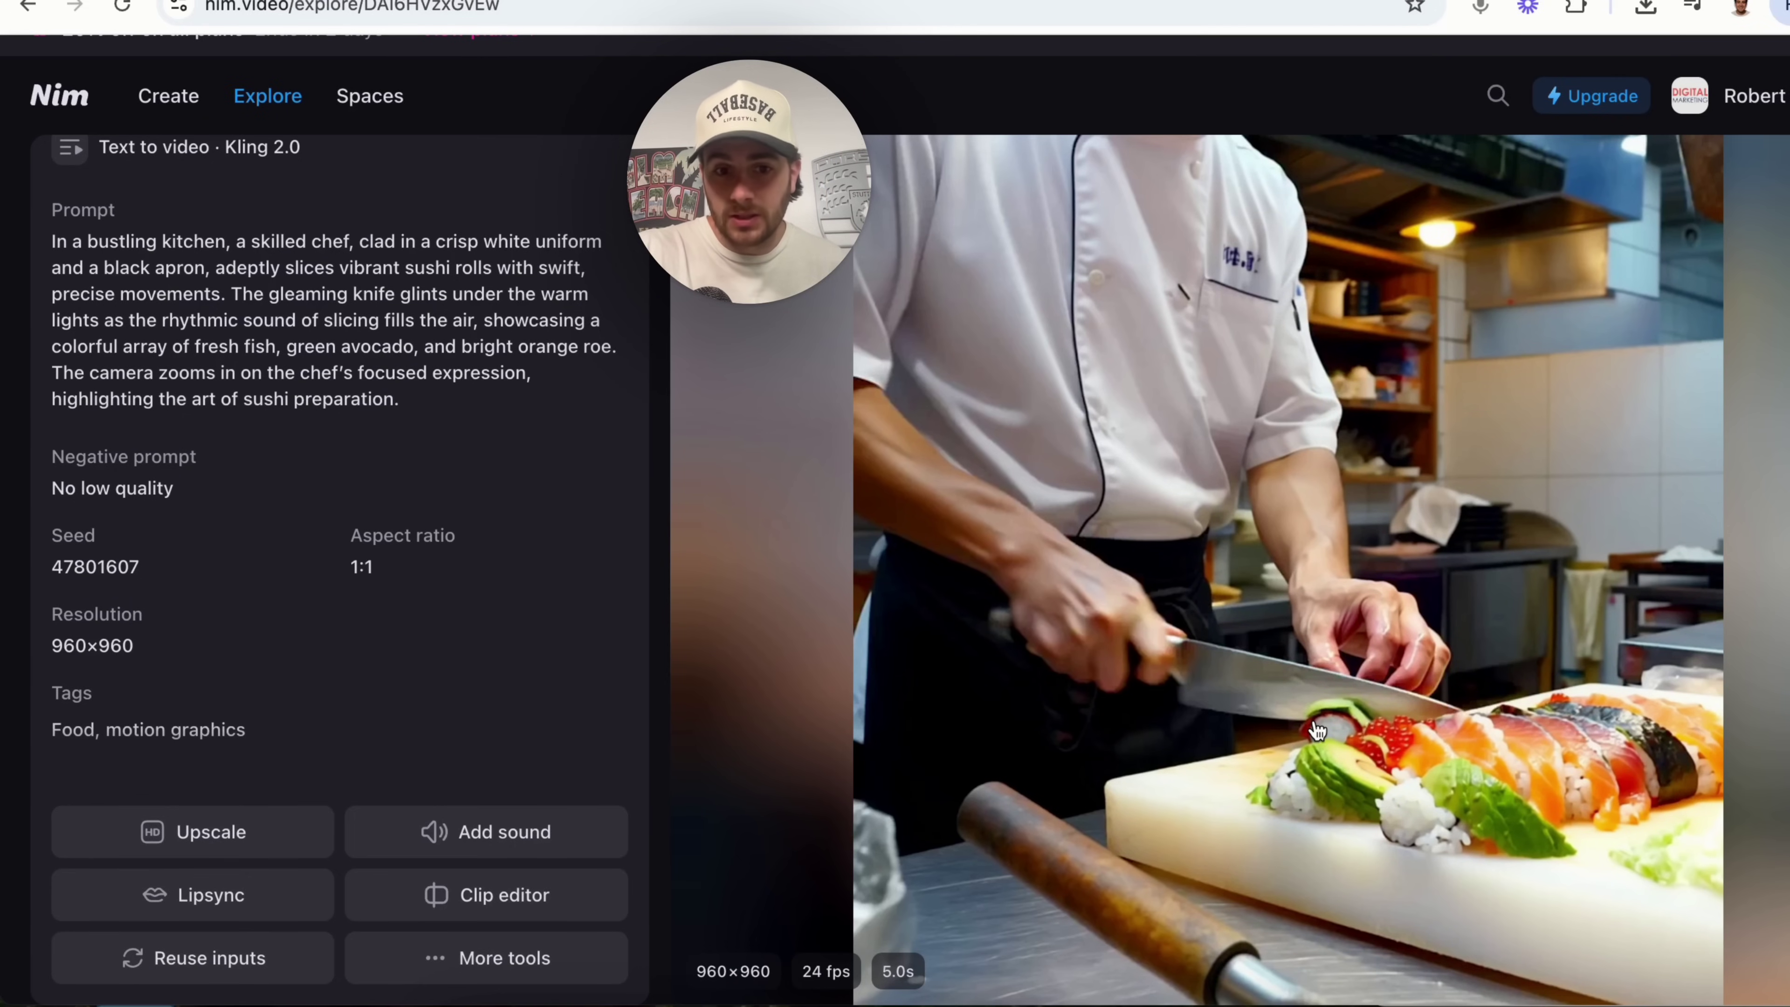
scroll(1495, 779, "up", 2)
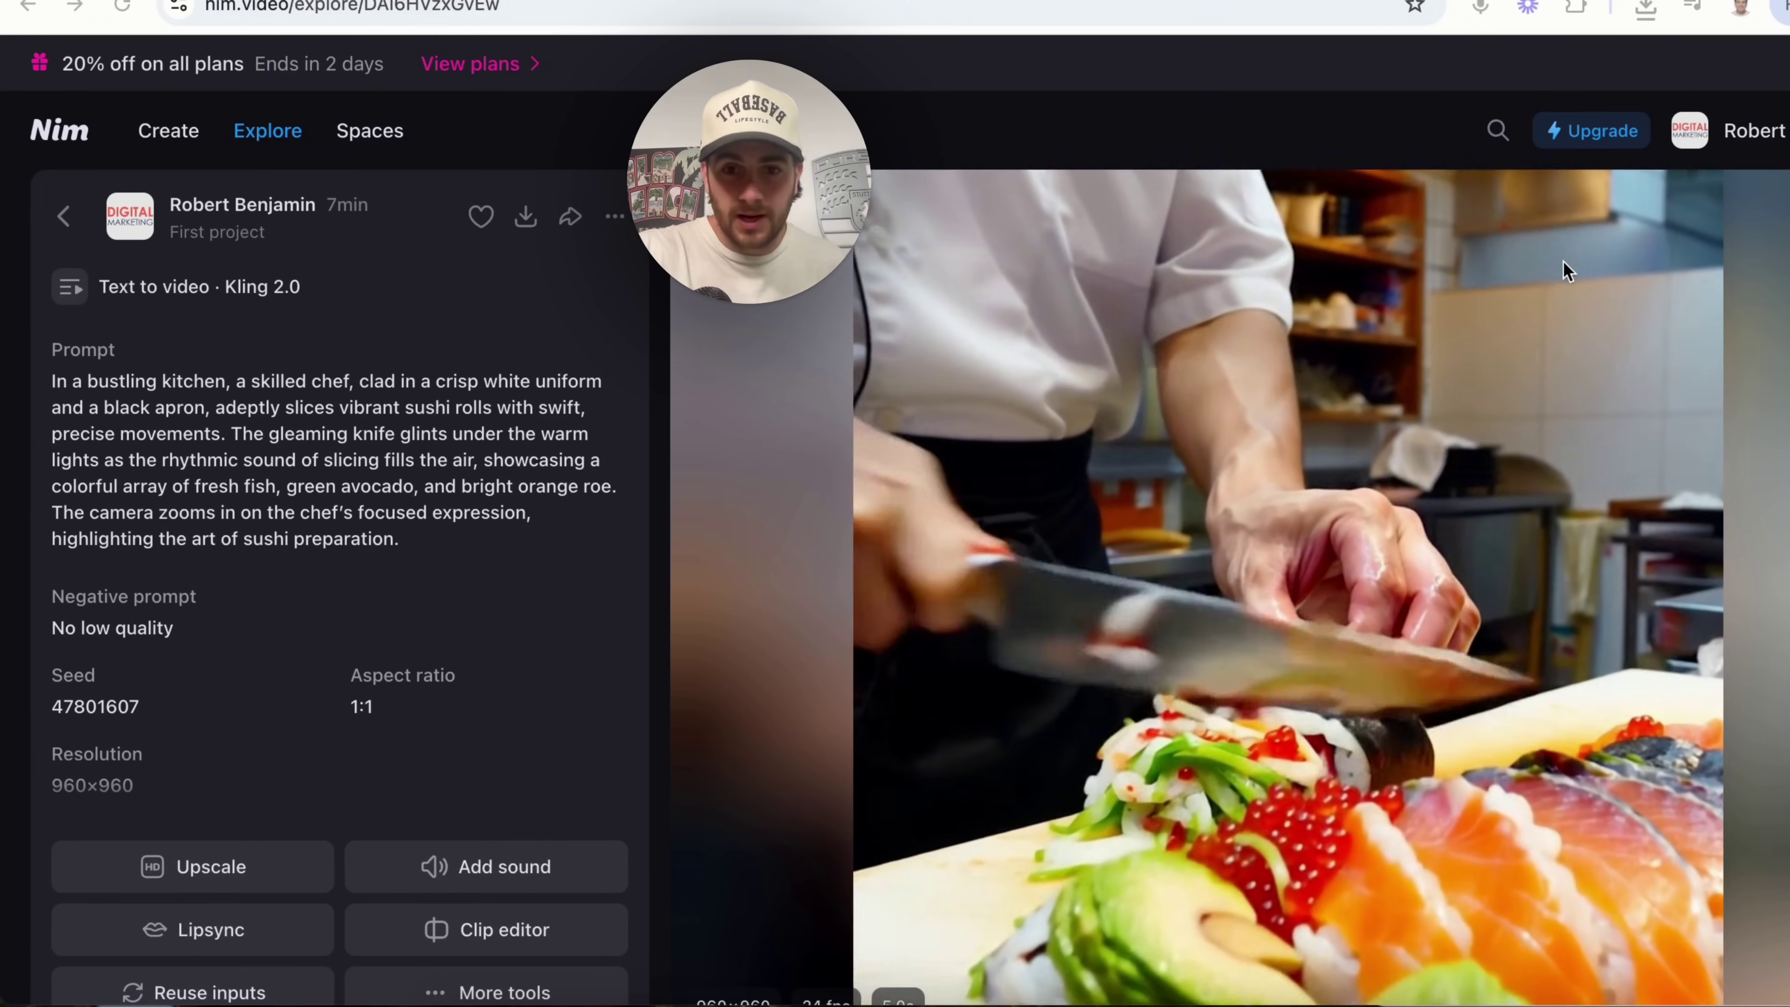
scroll(1157, 580, "down", 1)
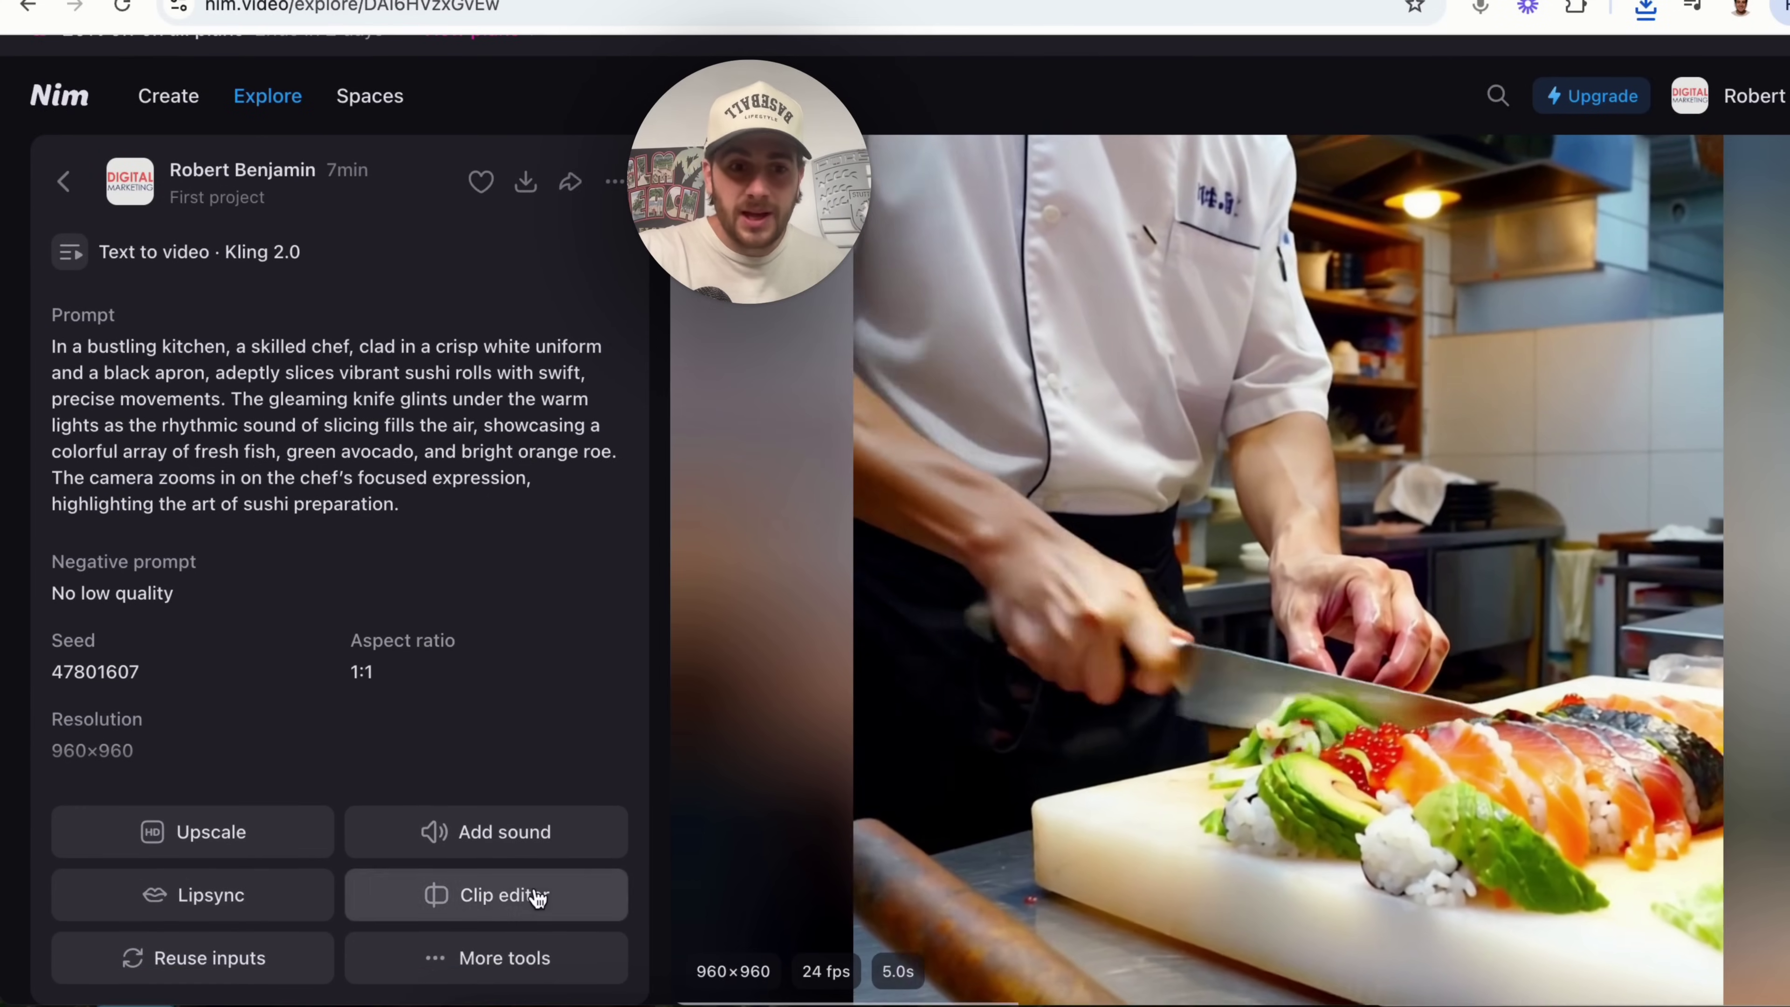
Open the Add sound workflow for the sushi video and describe the sound as "I want a chopping sound like a knife chopping food".
left_click(518, 850)
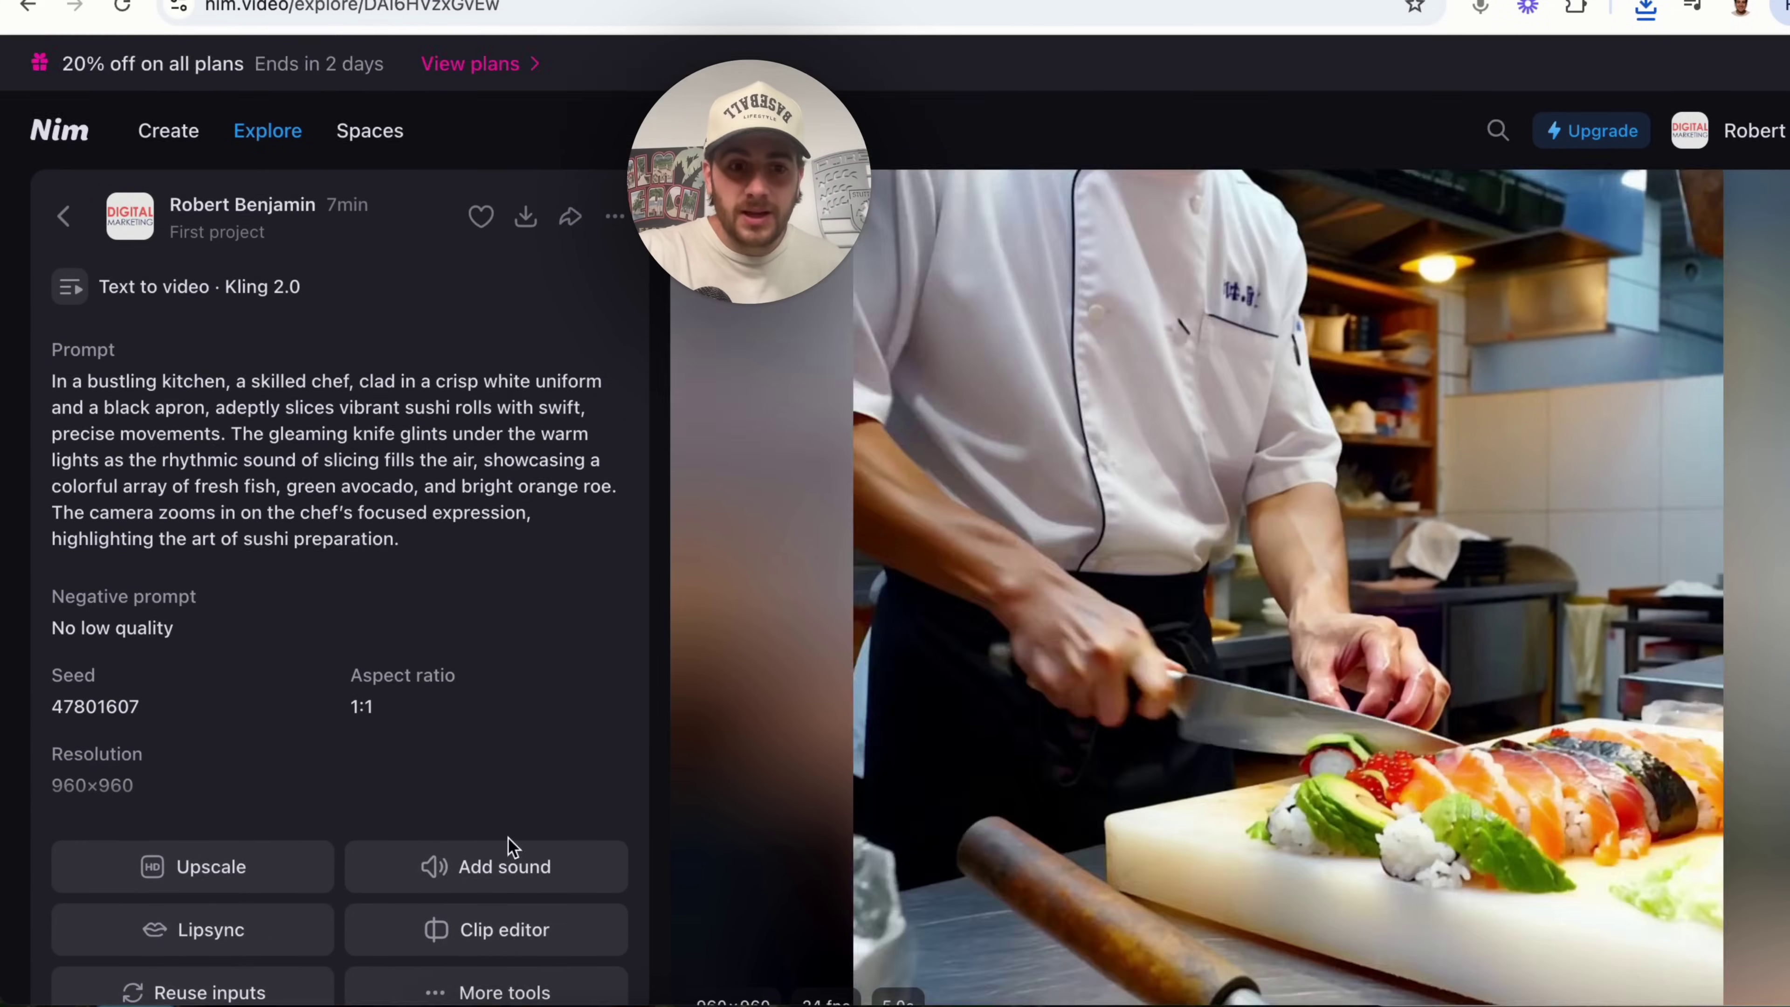
left_click(203, 590)
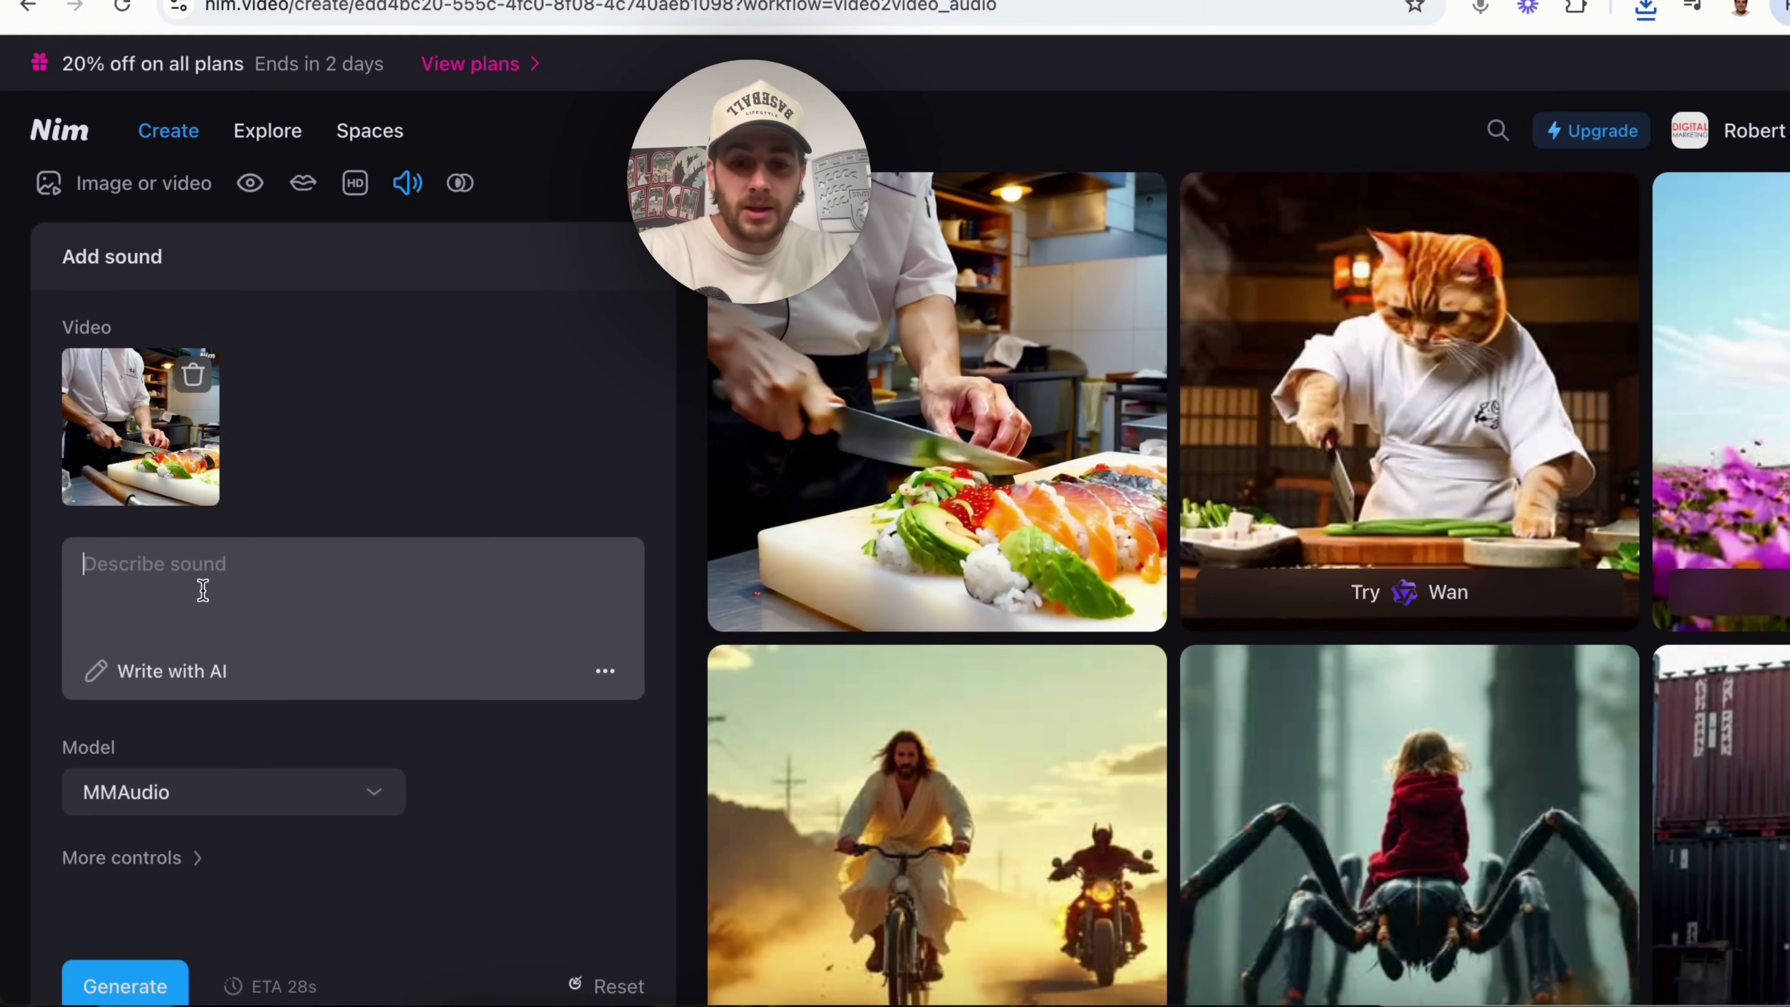
type("I want ")
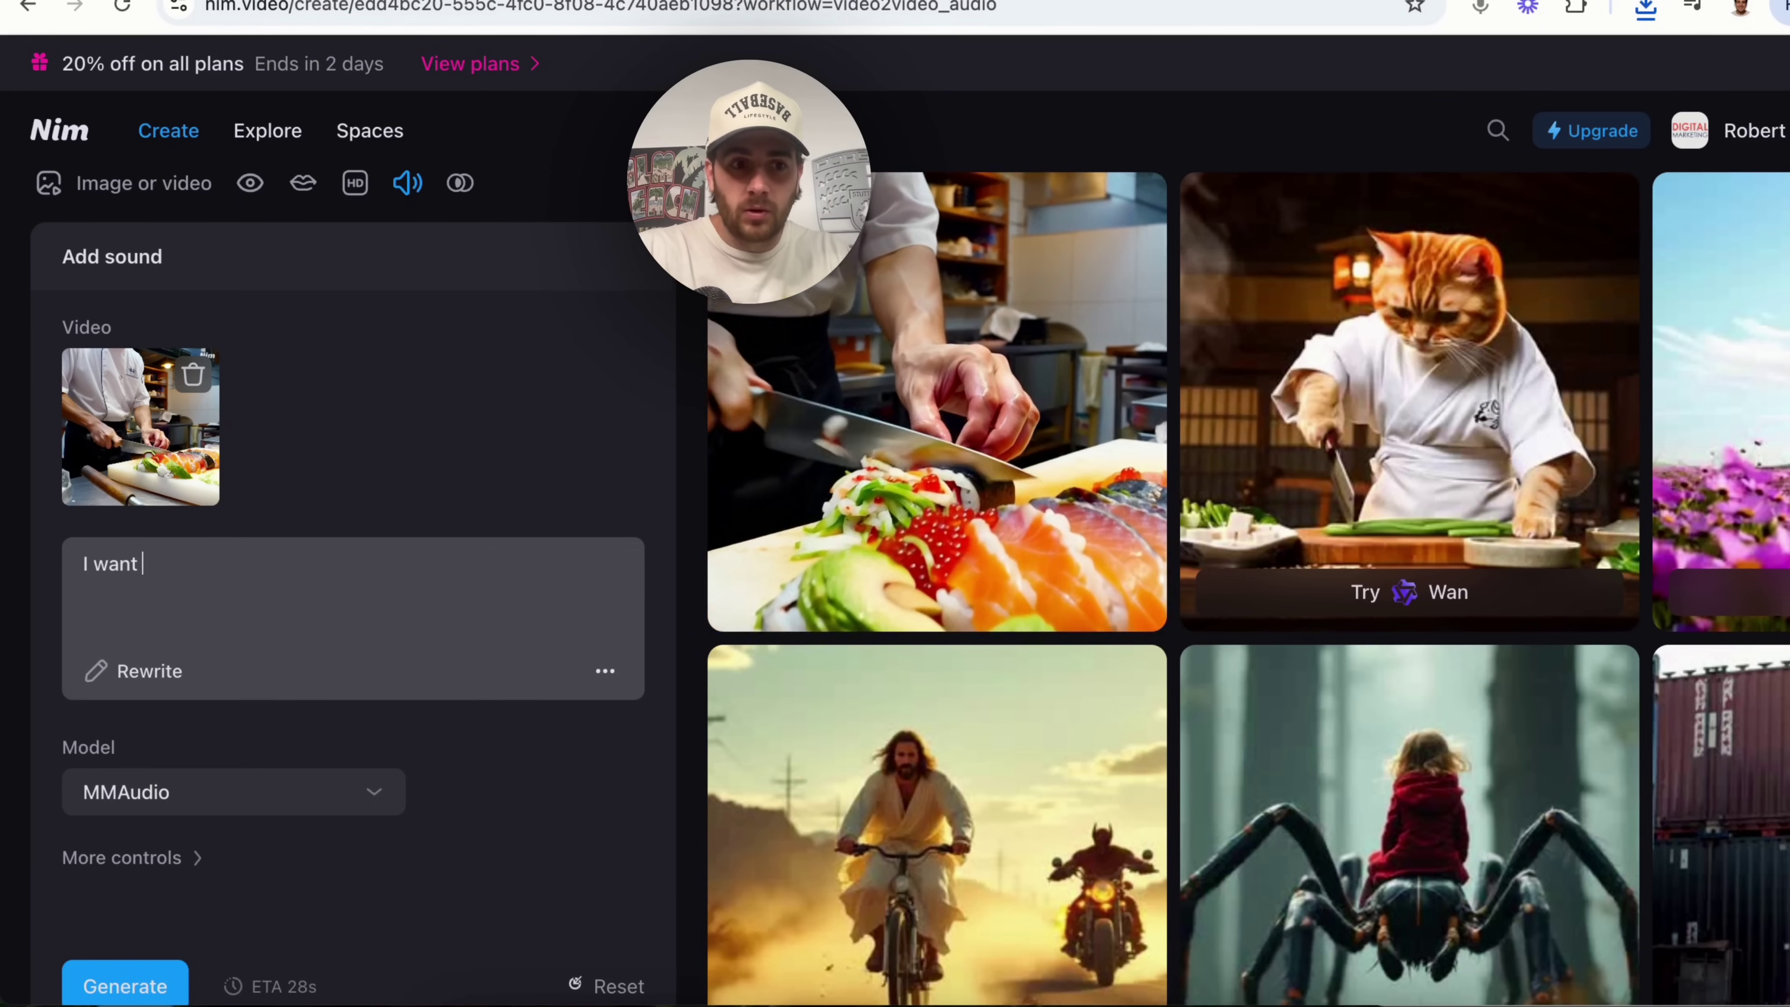
type("a chopping soun")
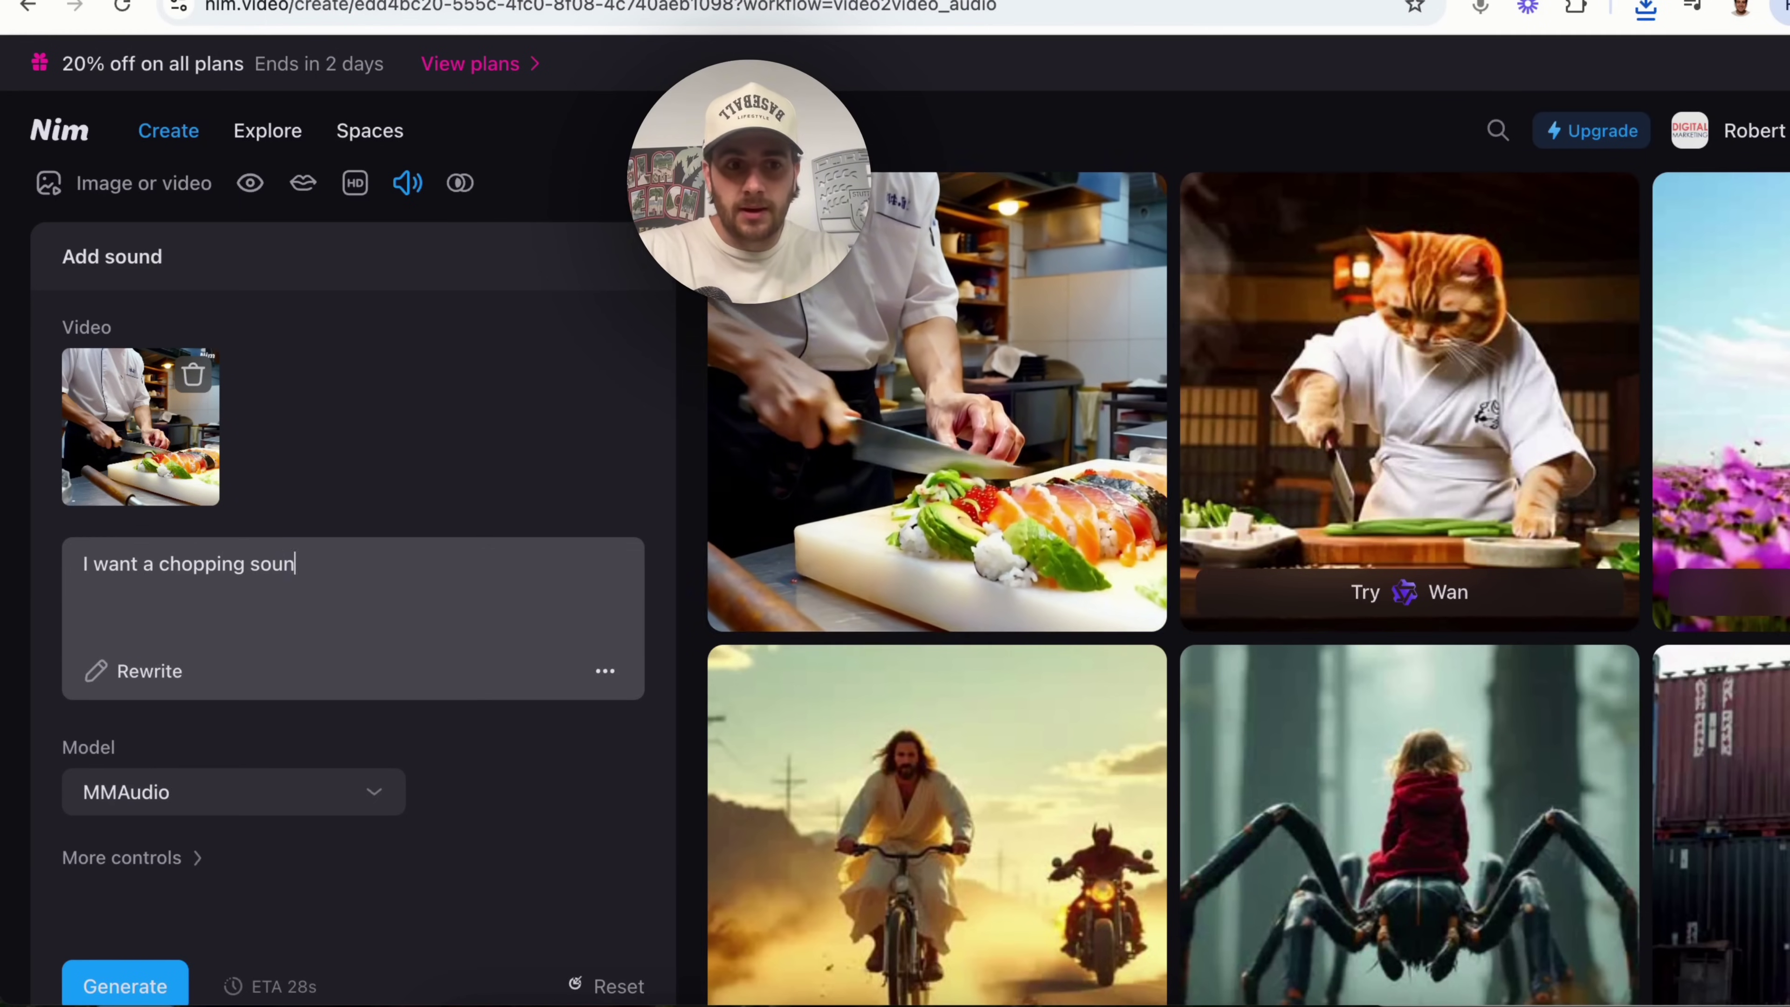
type("d like a k")
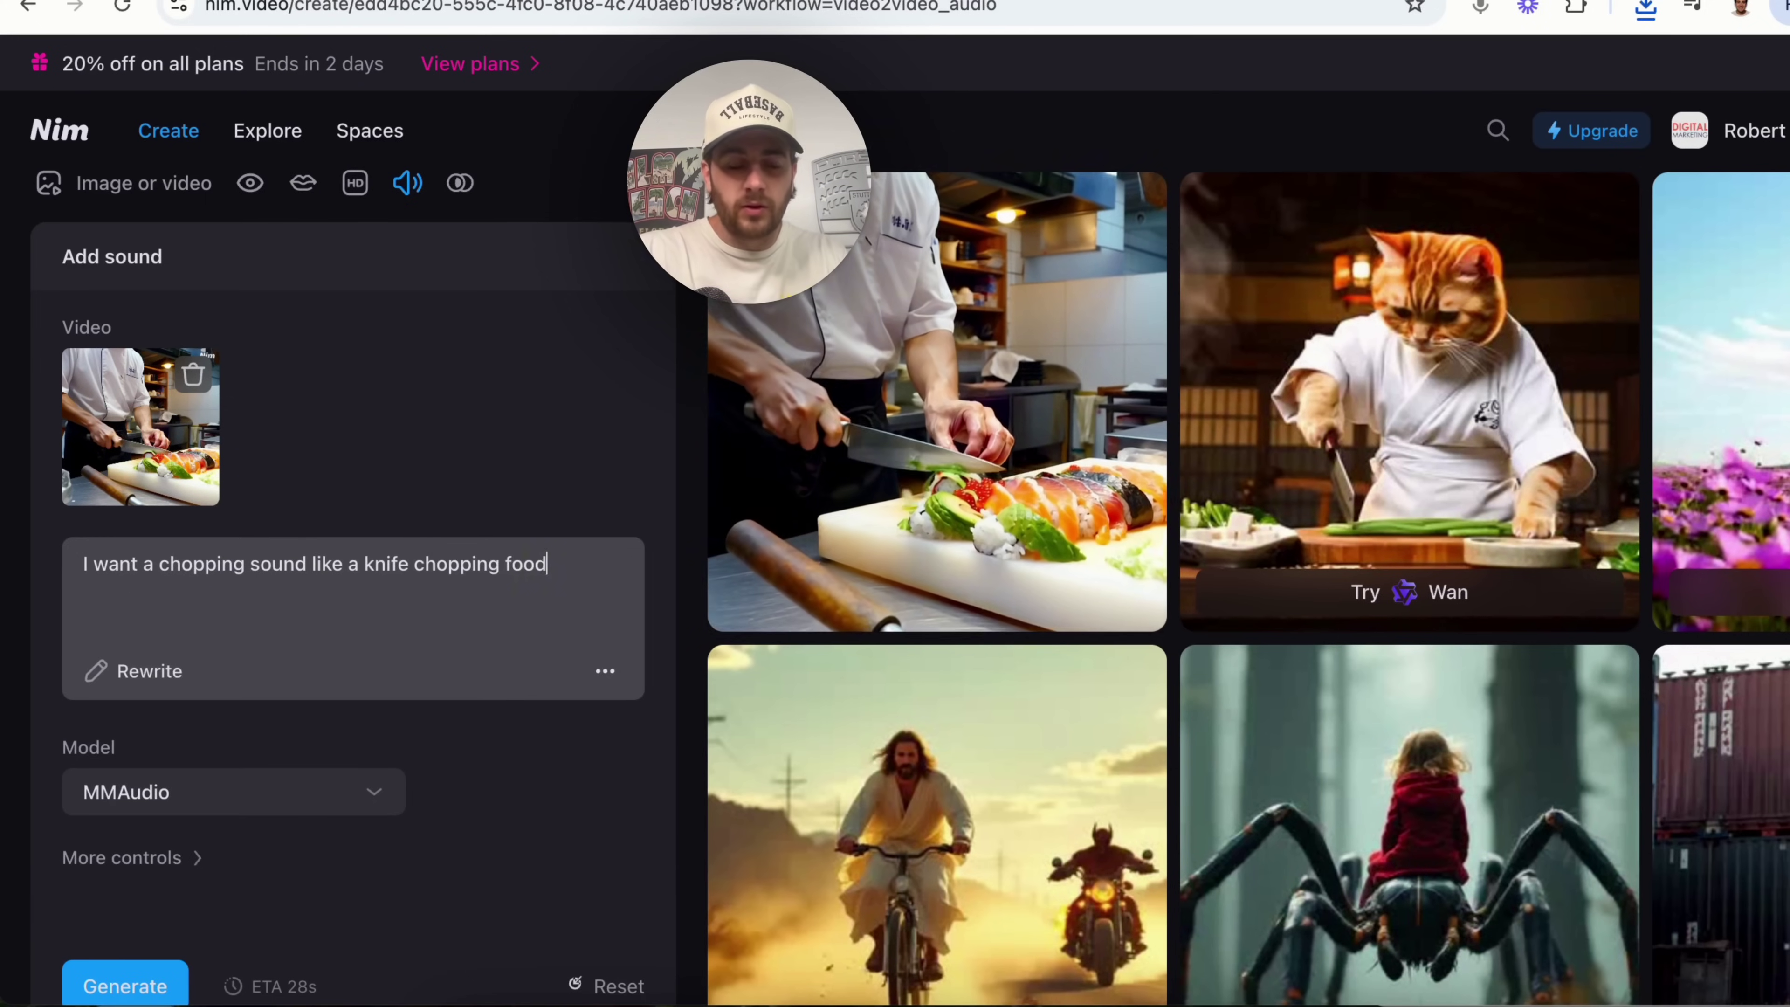
type("nife chopping food")
Check the available sound models and expand the additional controls to view the optional negative prompt.
scroll(127, 726, "down", 1)
left_click(283, 793)
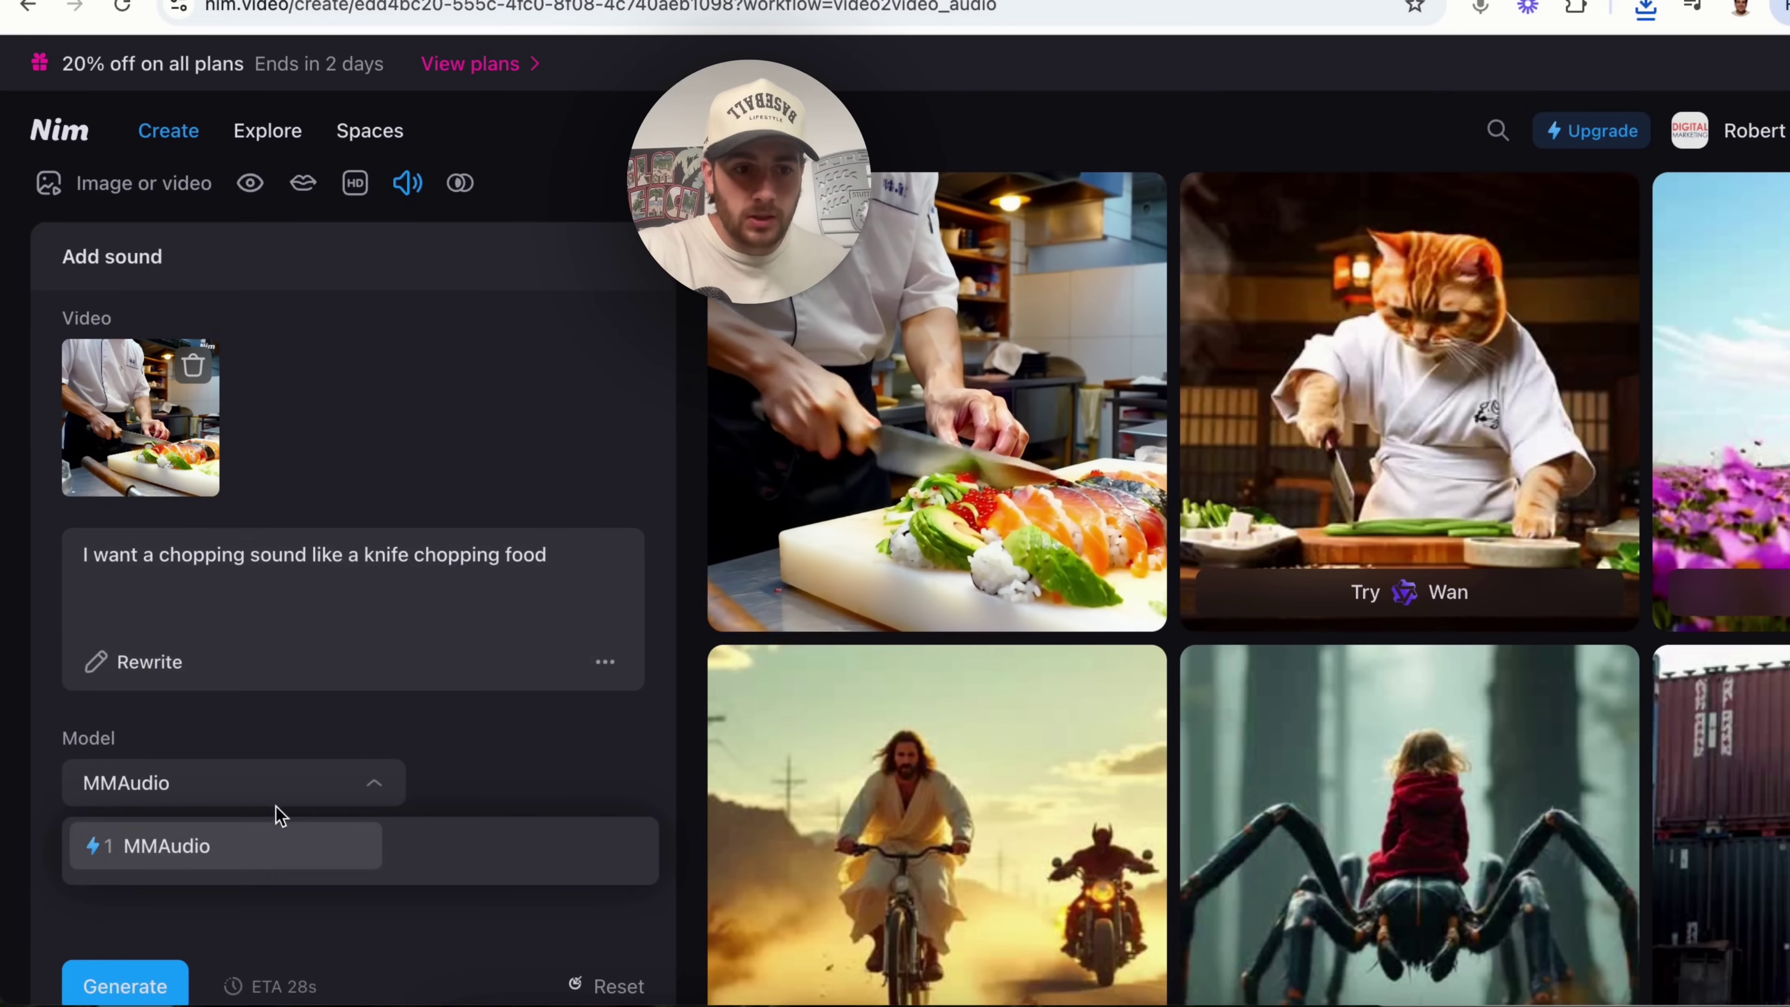
left_click(303, 744)
left_click(204, 853)
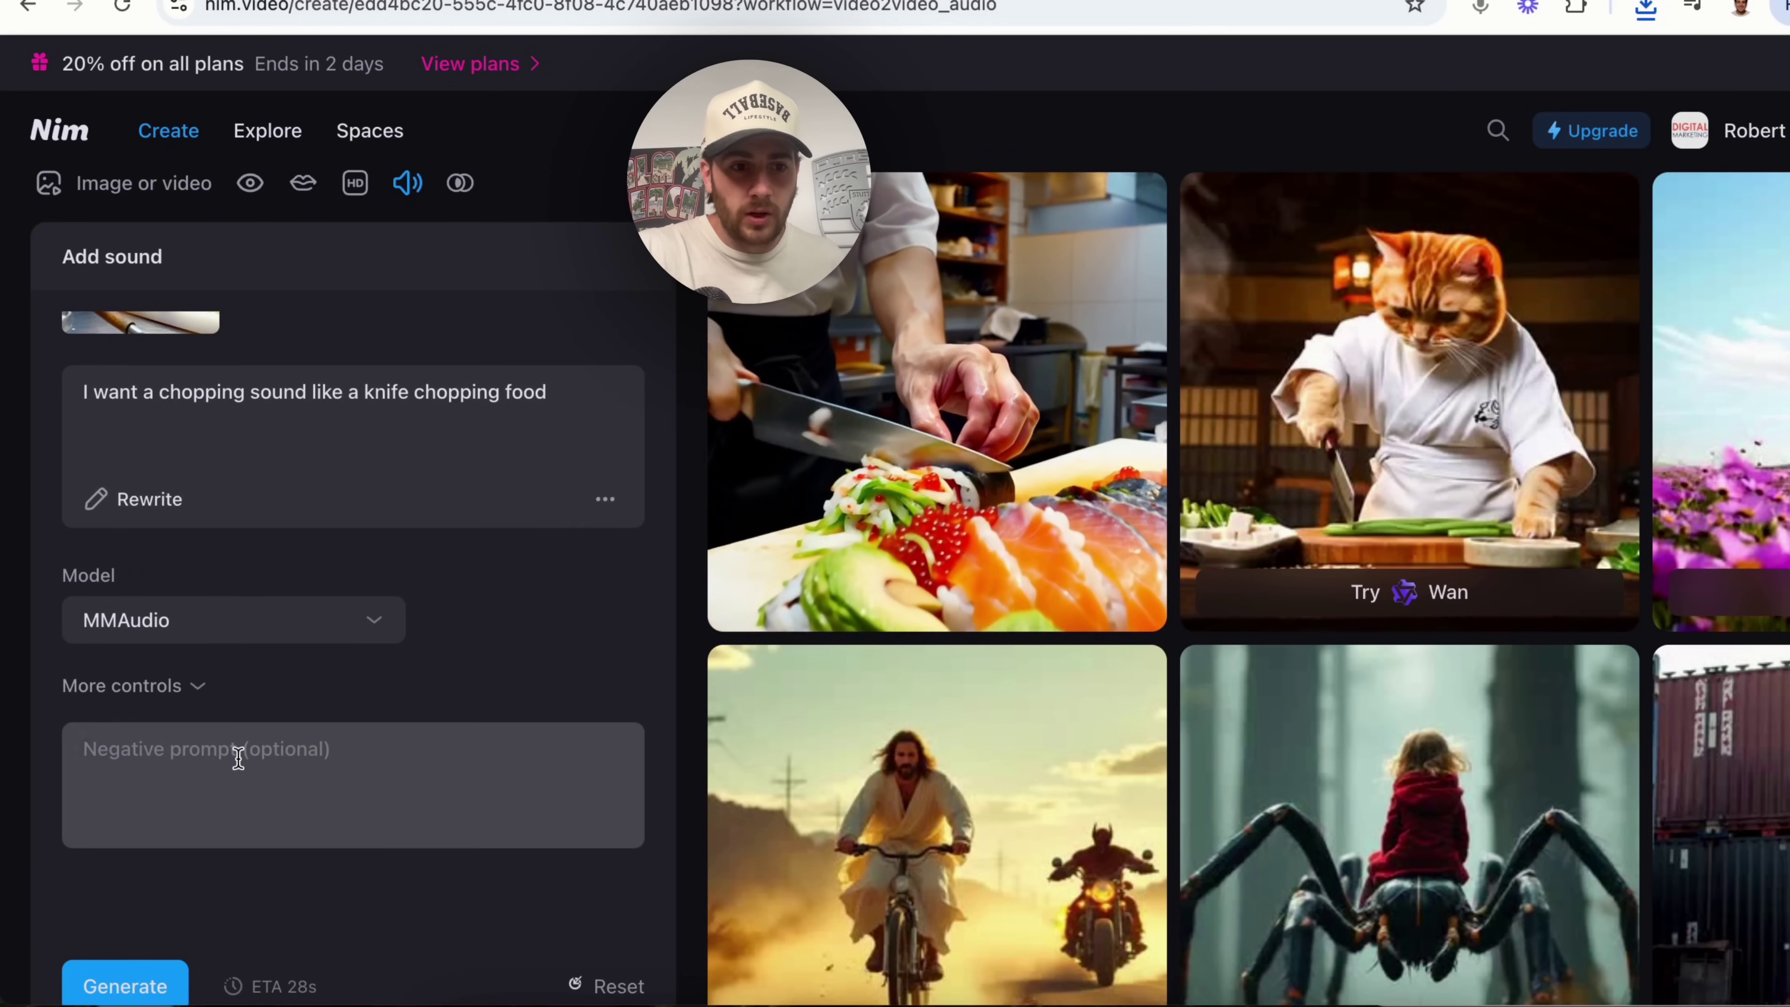
scroll(190, 786, "down", 2)
scroll(188, 787, "up", 3)
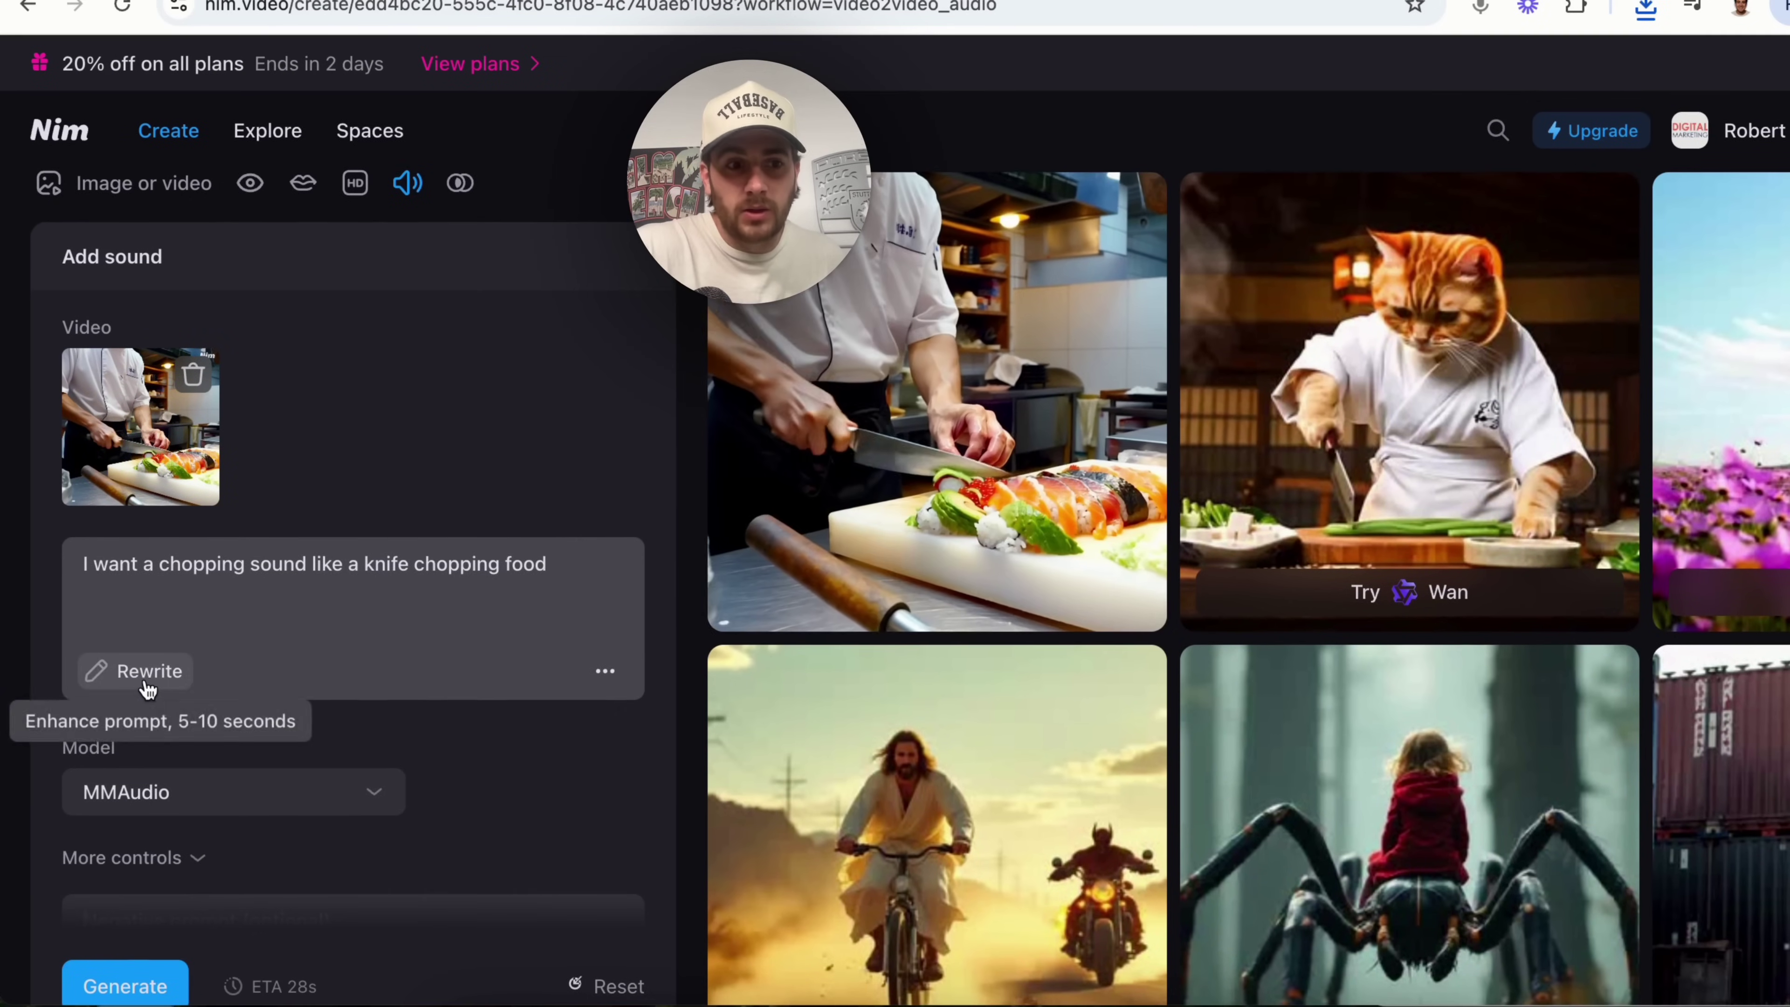
Rewrite the chopping sound description with the AI prompt enhancer and review the sound settings.
left_click(147, 676)
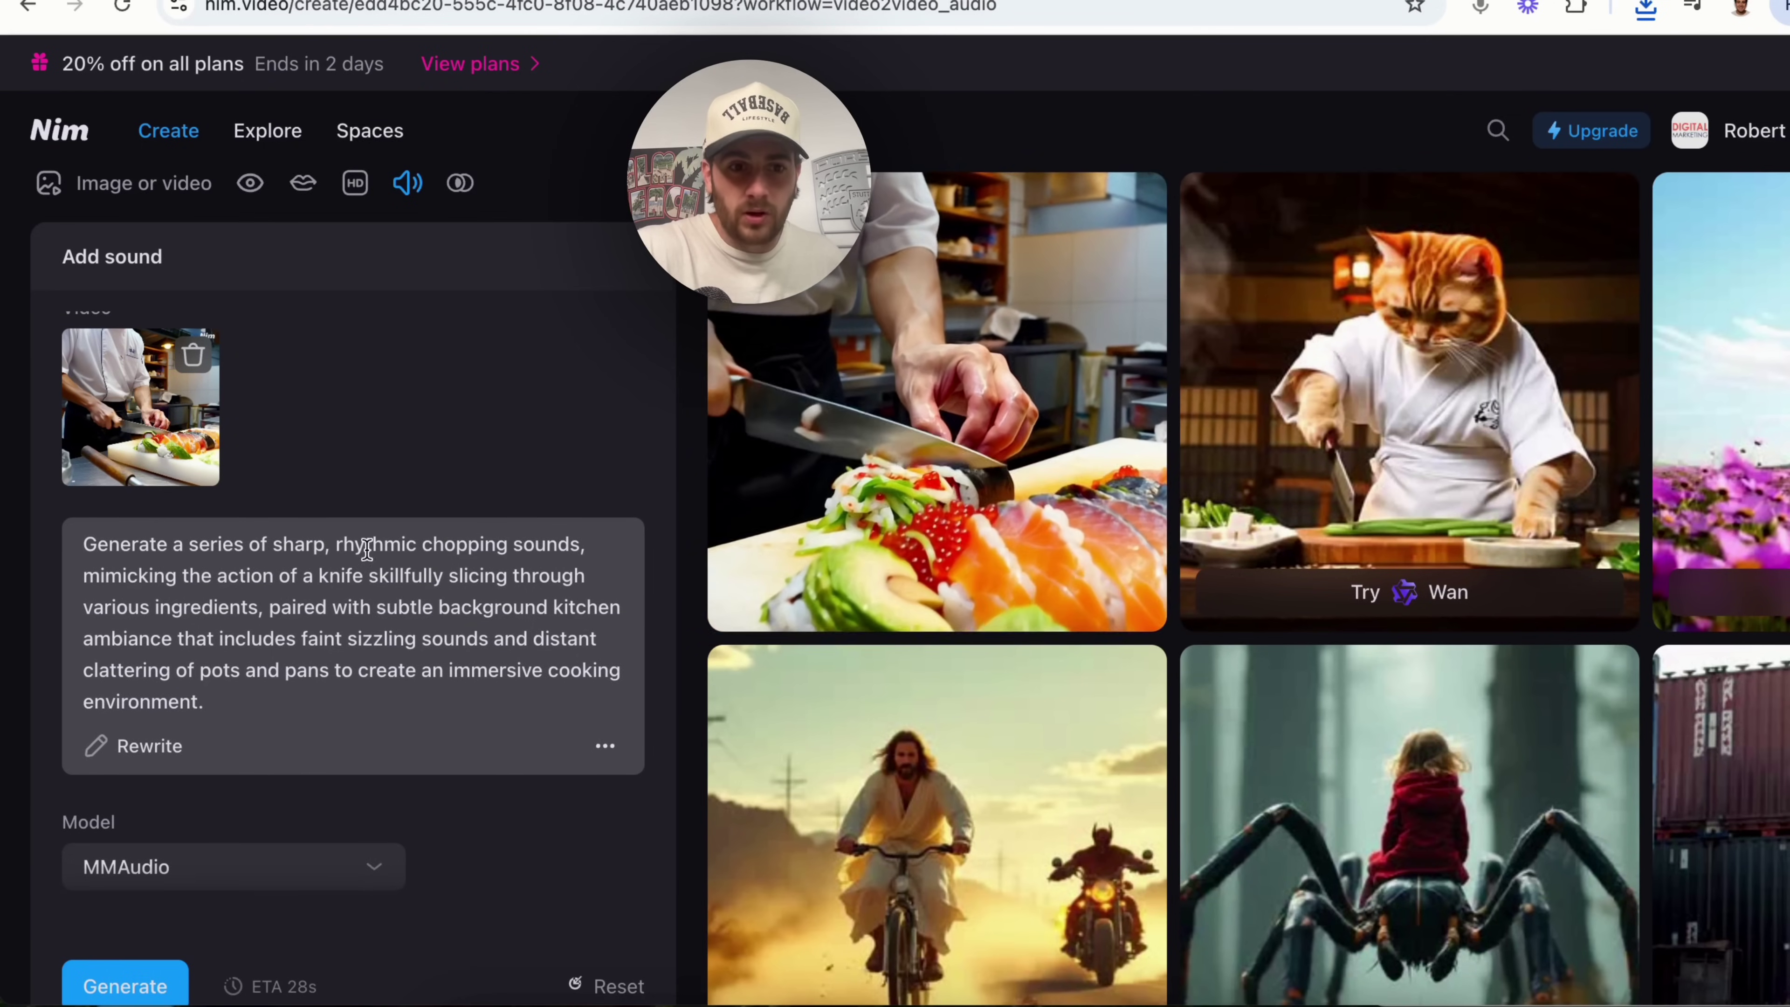
scroll(324, 646, "down", 1)
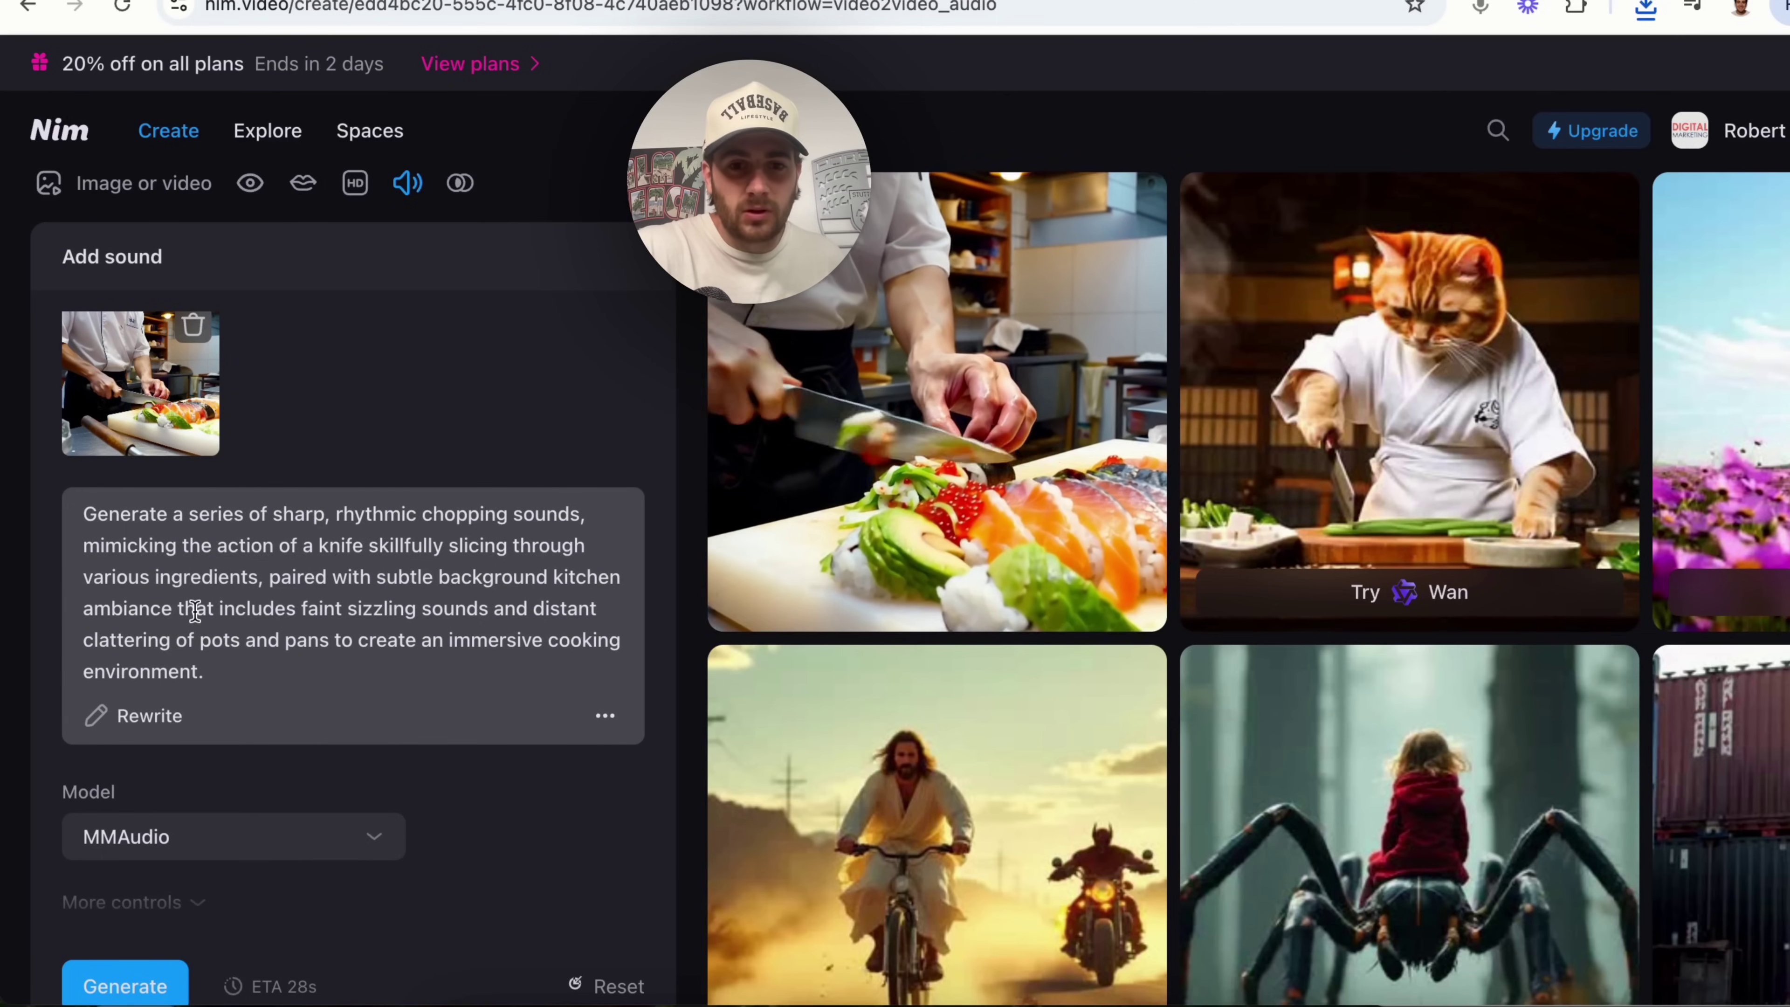
scroll(194, 611, "down", 5)
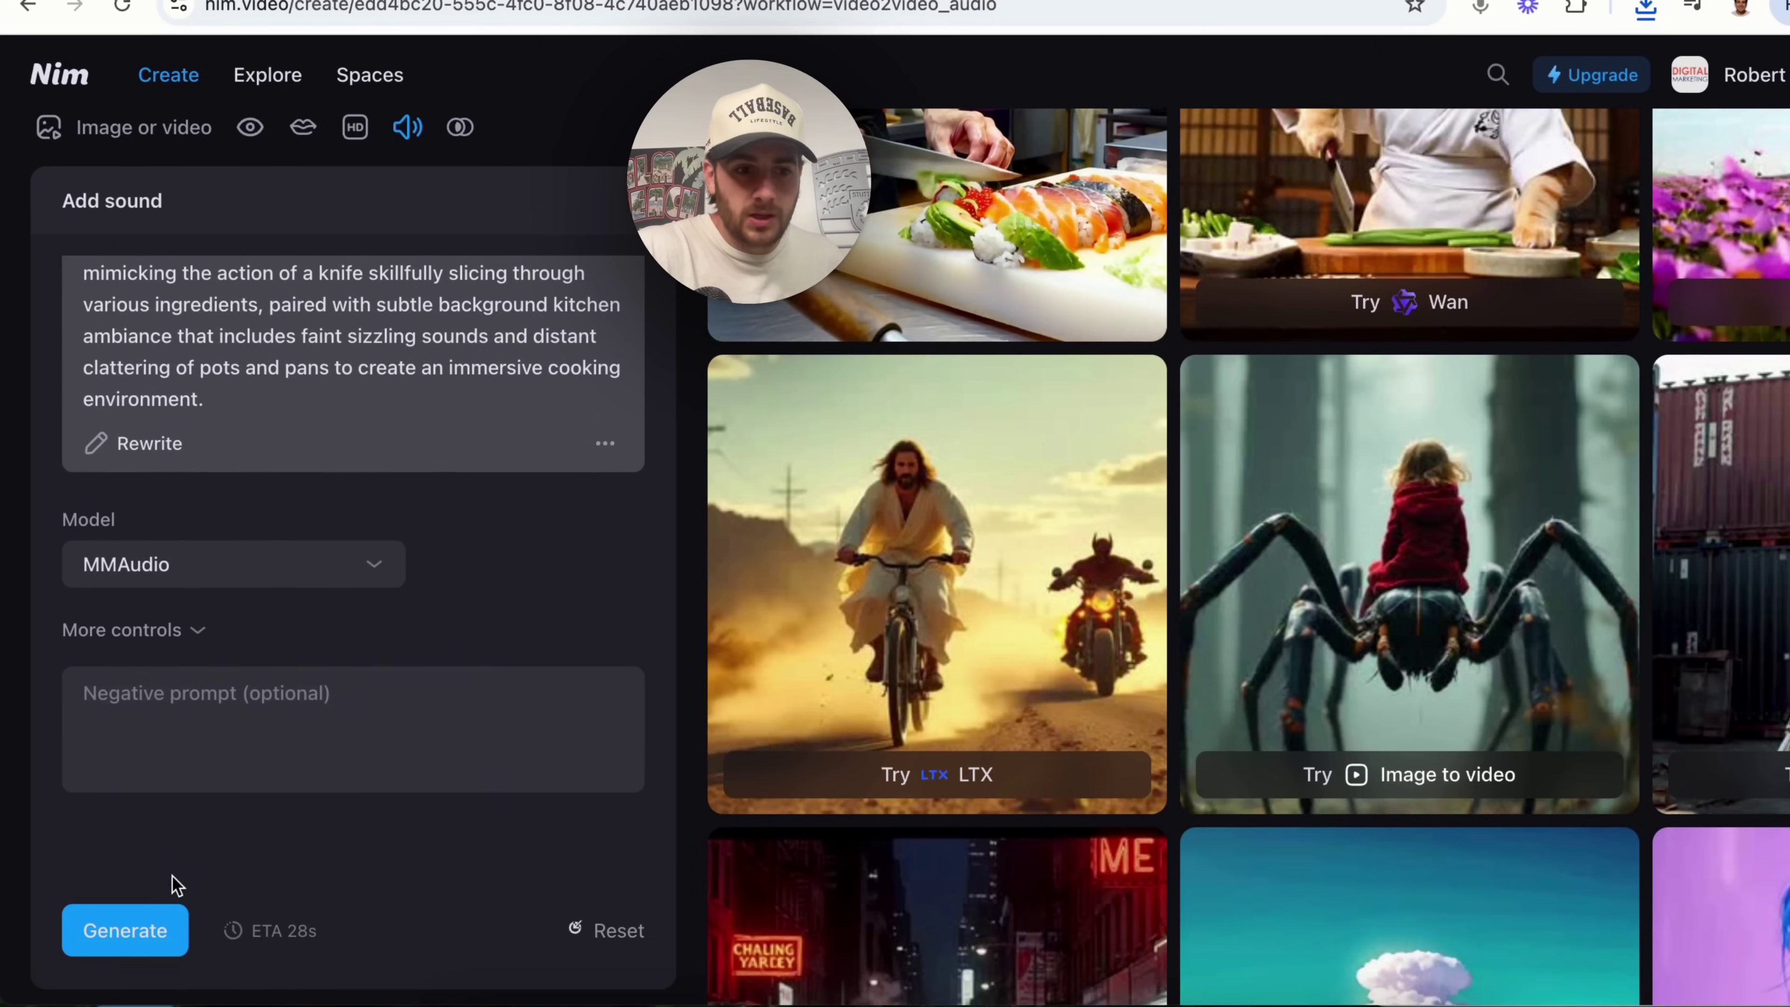
Generate the sound for the sushi video from the rewritten chopping description with the MMAudio model.
left_click(131, 930)
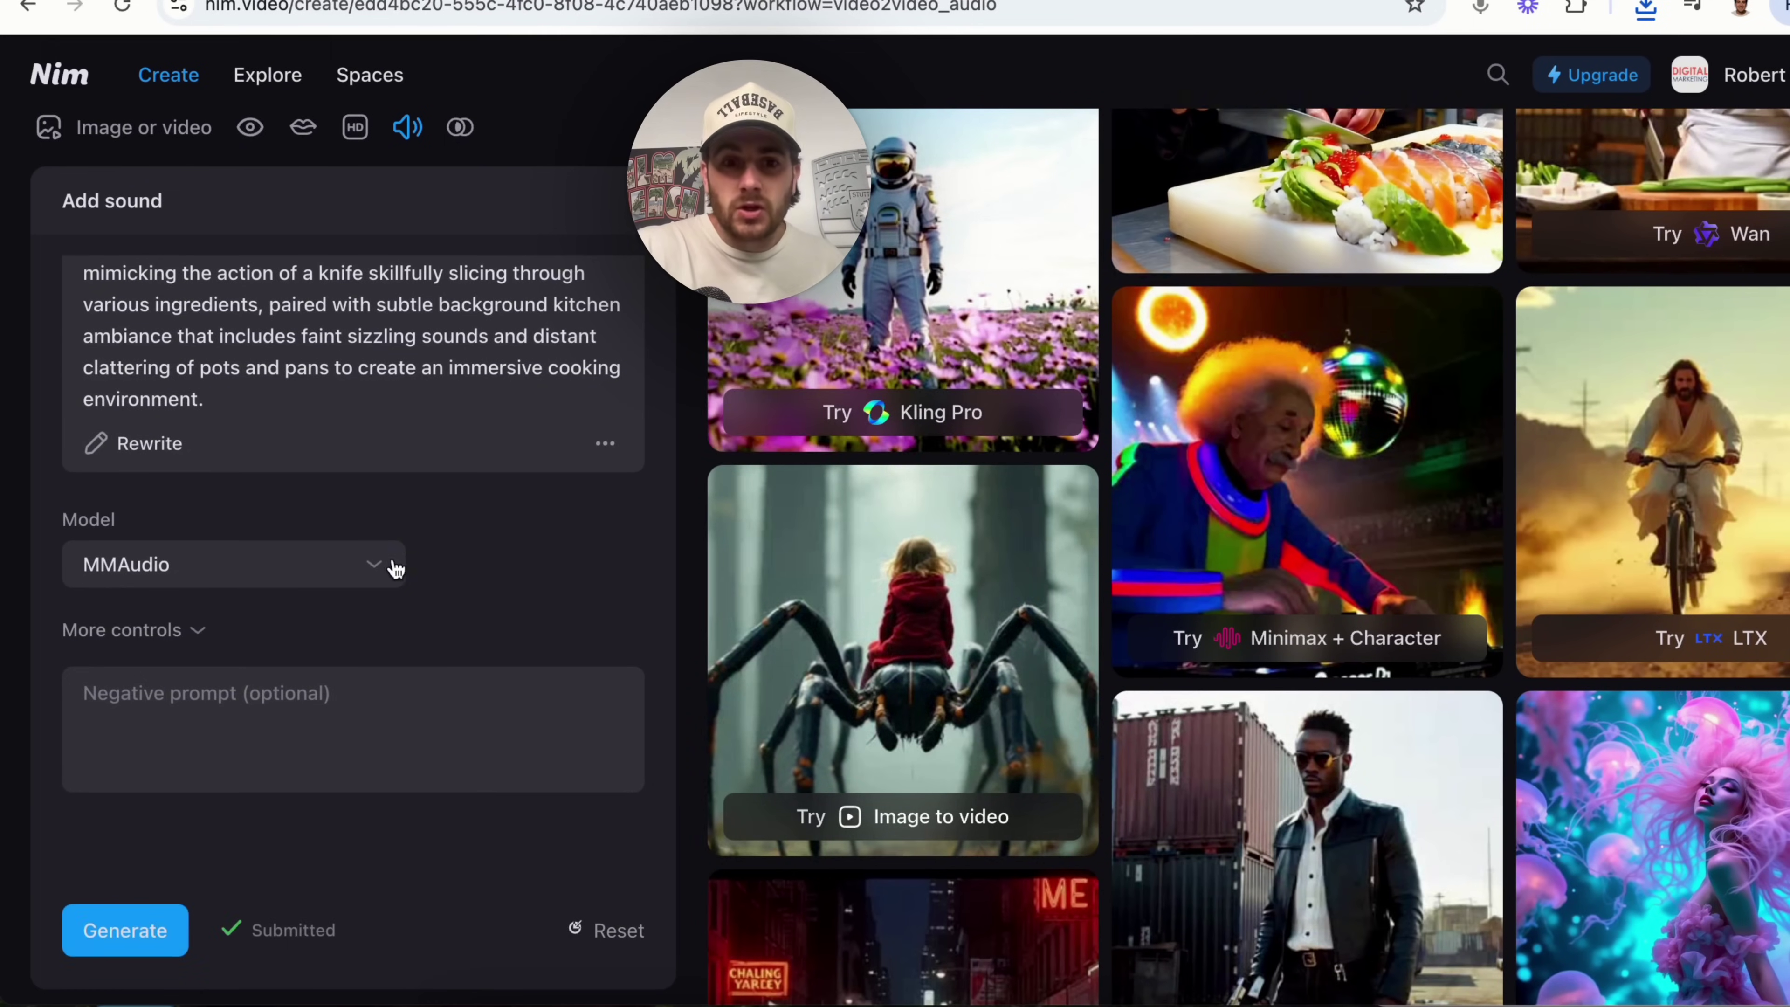
scroll(396, 580, "up", 4)
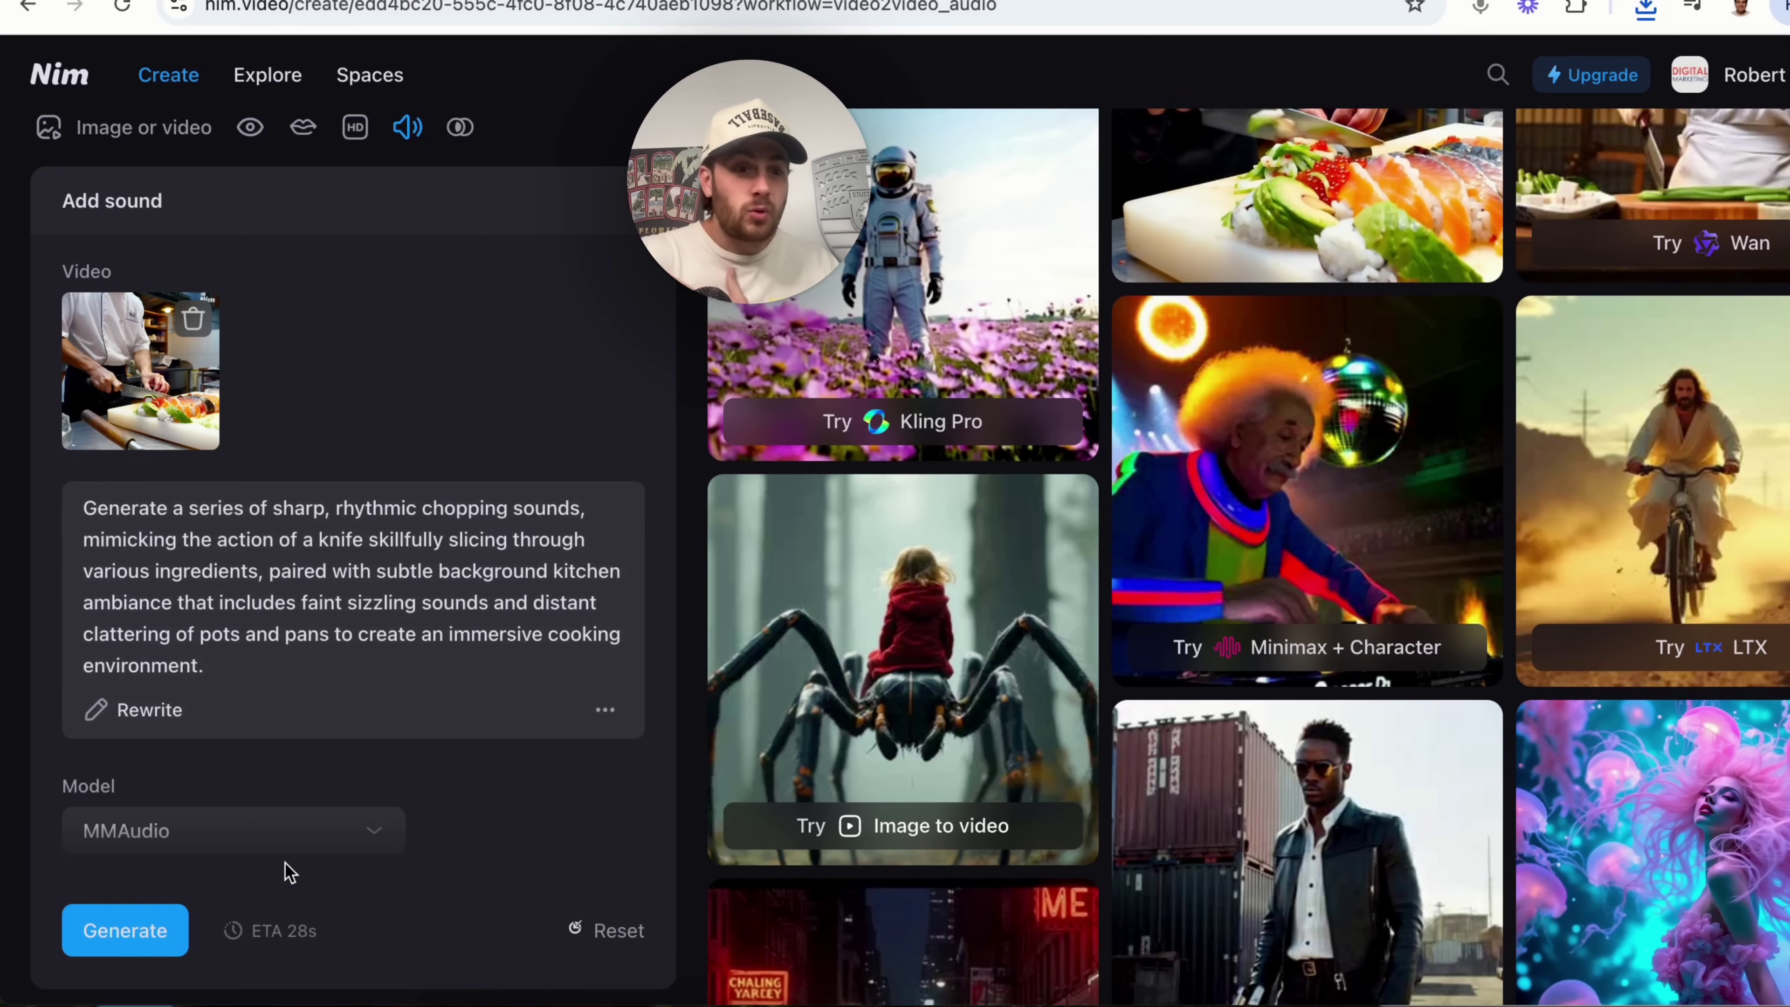
scroll(289, 873, "down", 4)
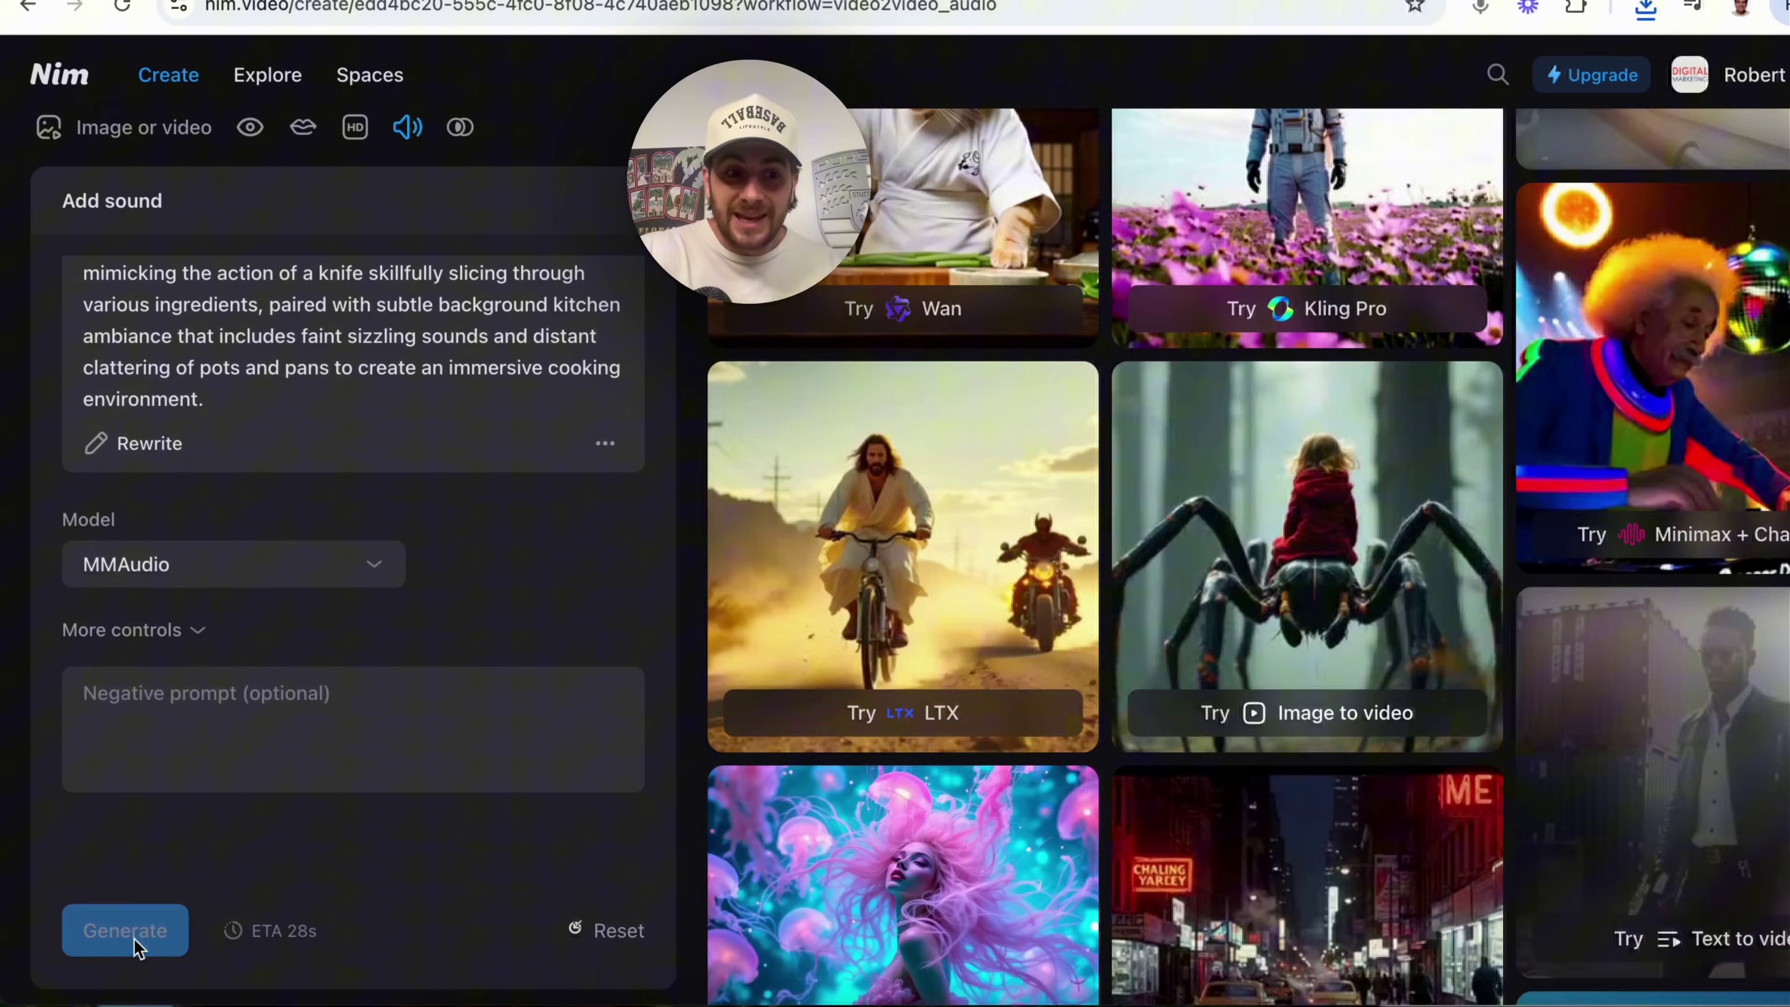
left_click(138, 945)
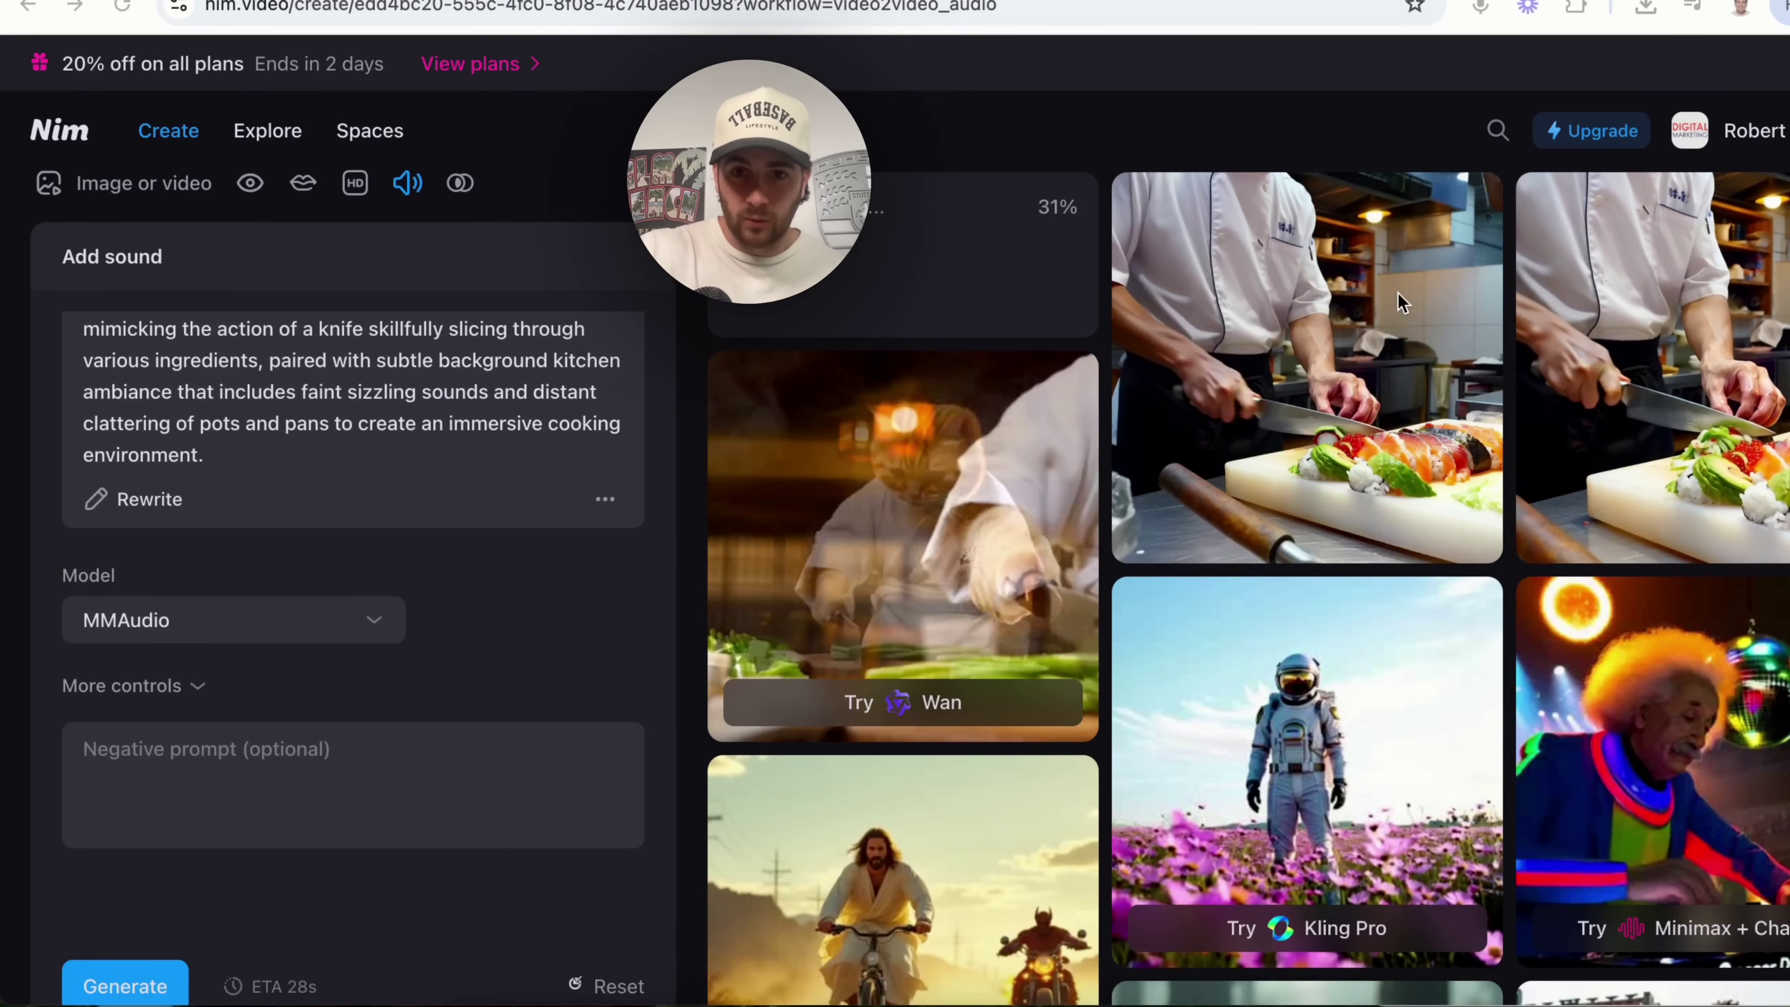
Open the finished sushi video with added sound, raise the system volume to listen to it, and mute its playback.
mouse_move(1339, 335)
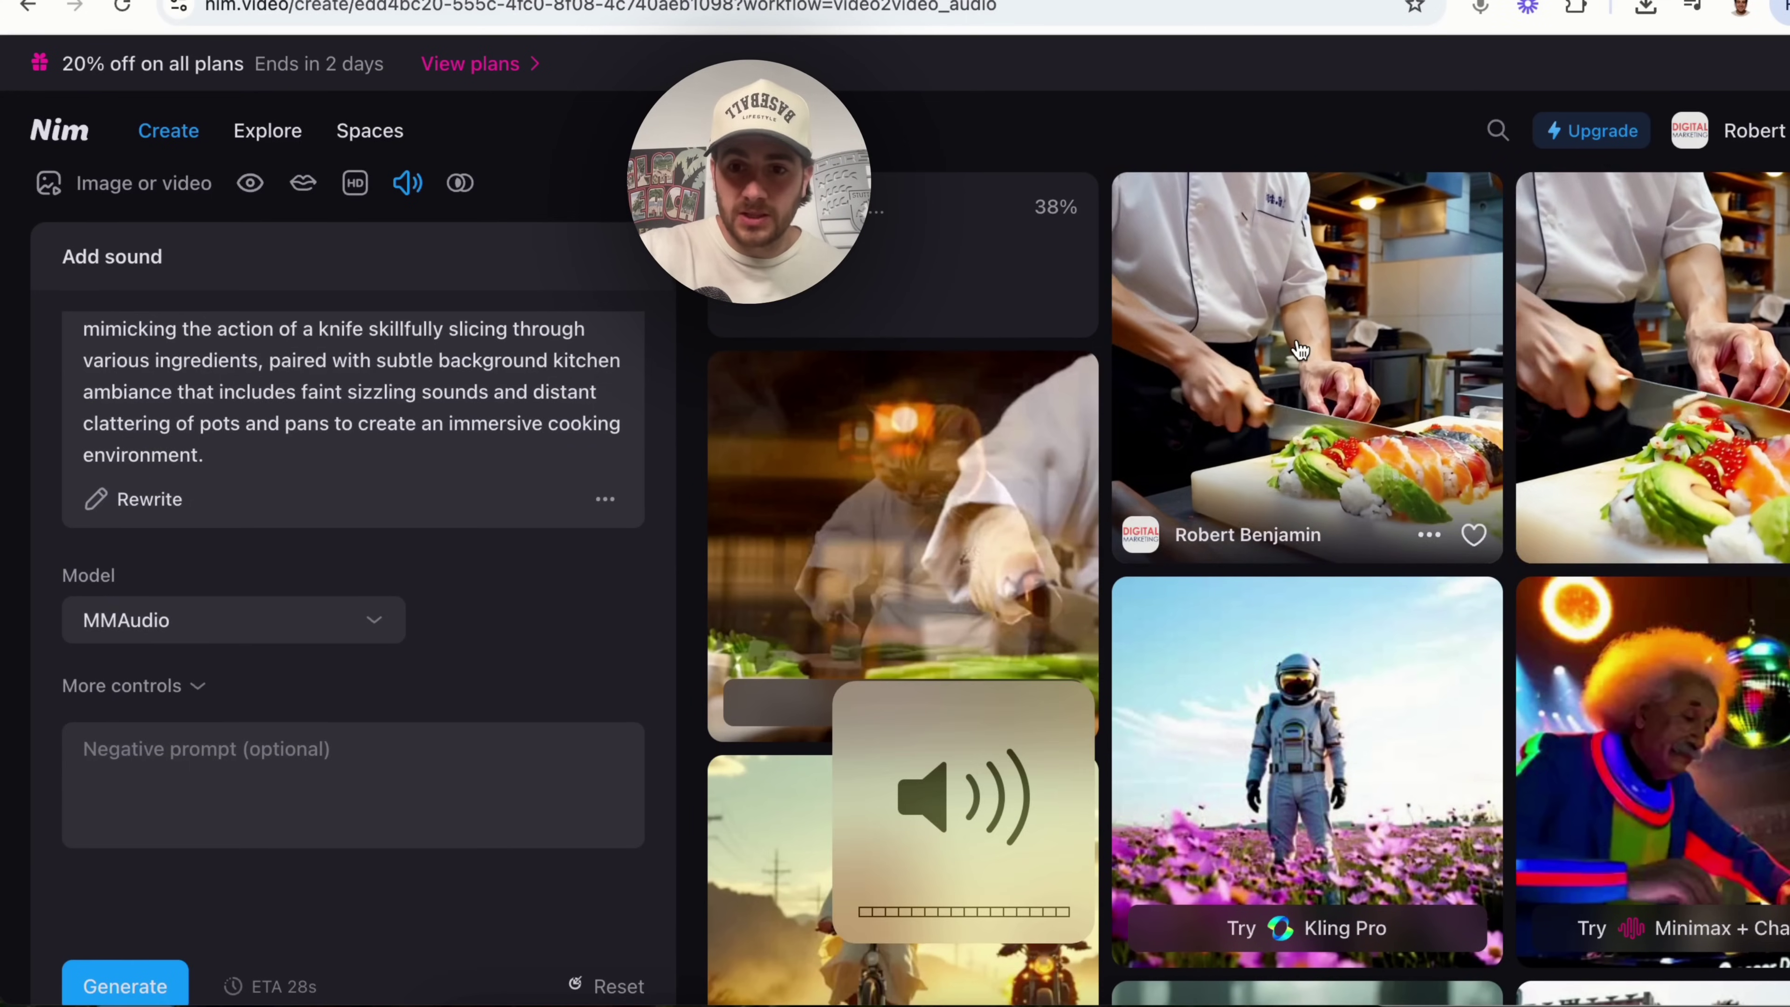
left_click(1301, 349)
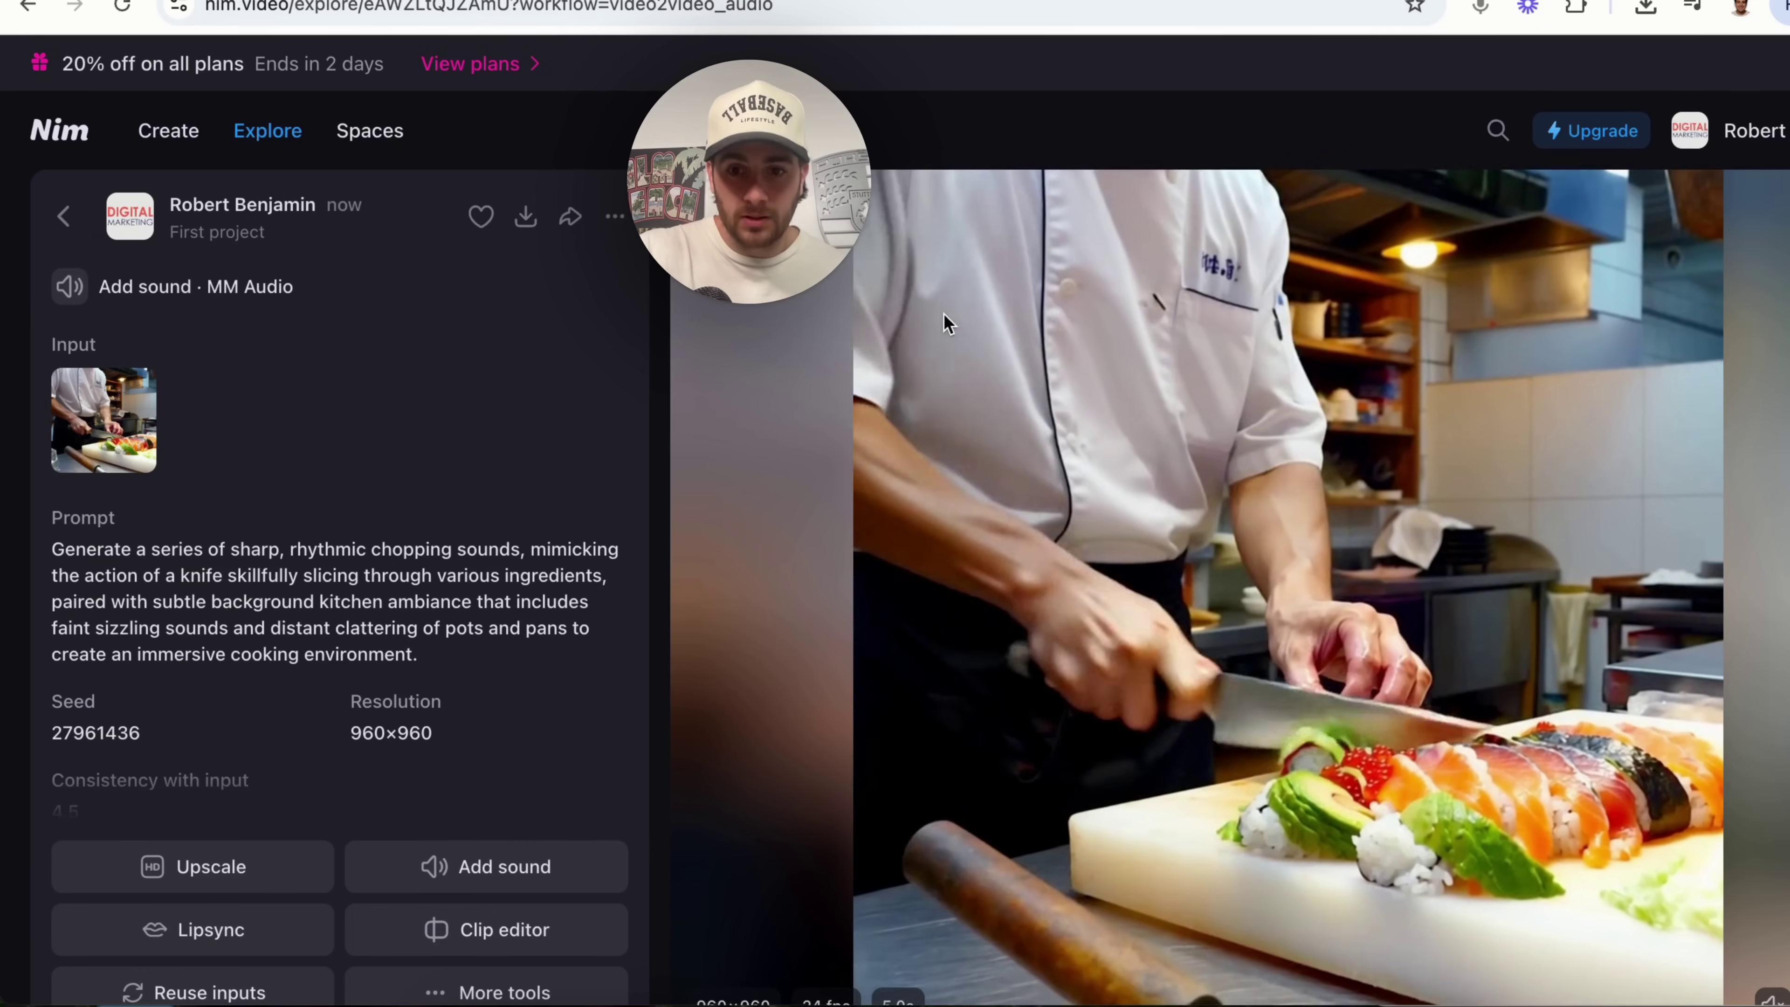
scroll(944, 313, "down", 1)
key("XF86AudioRaiseVolume")
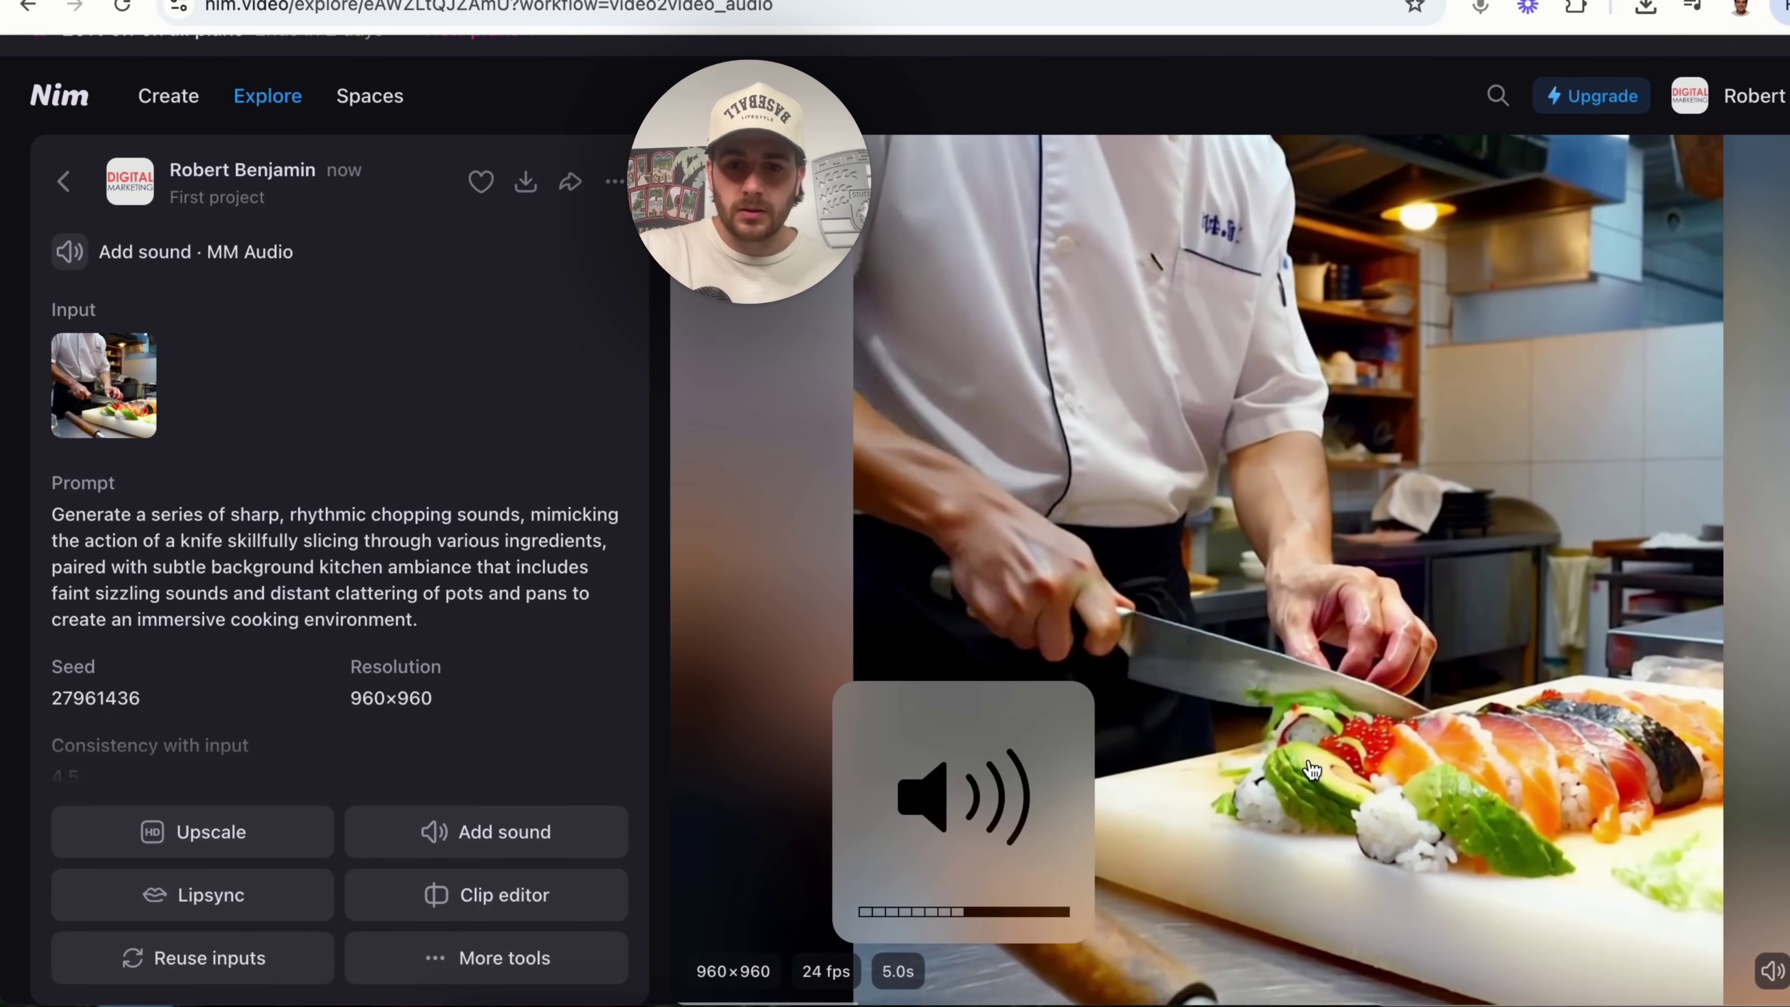
key("XF86AudioRaiseVolume")
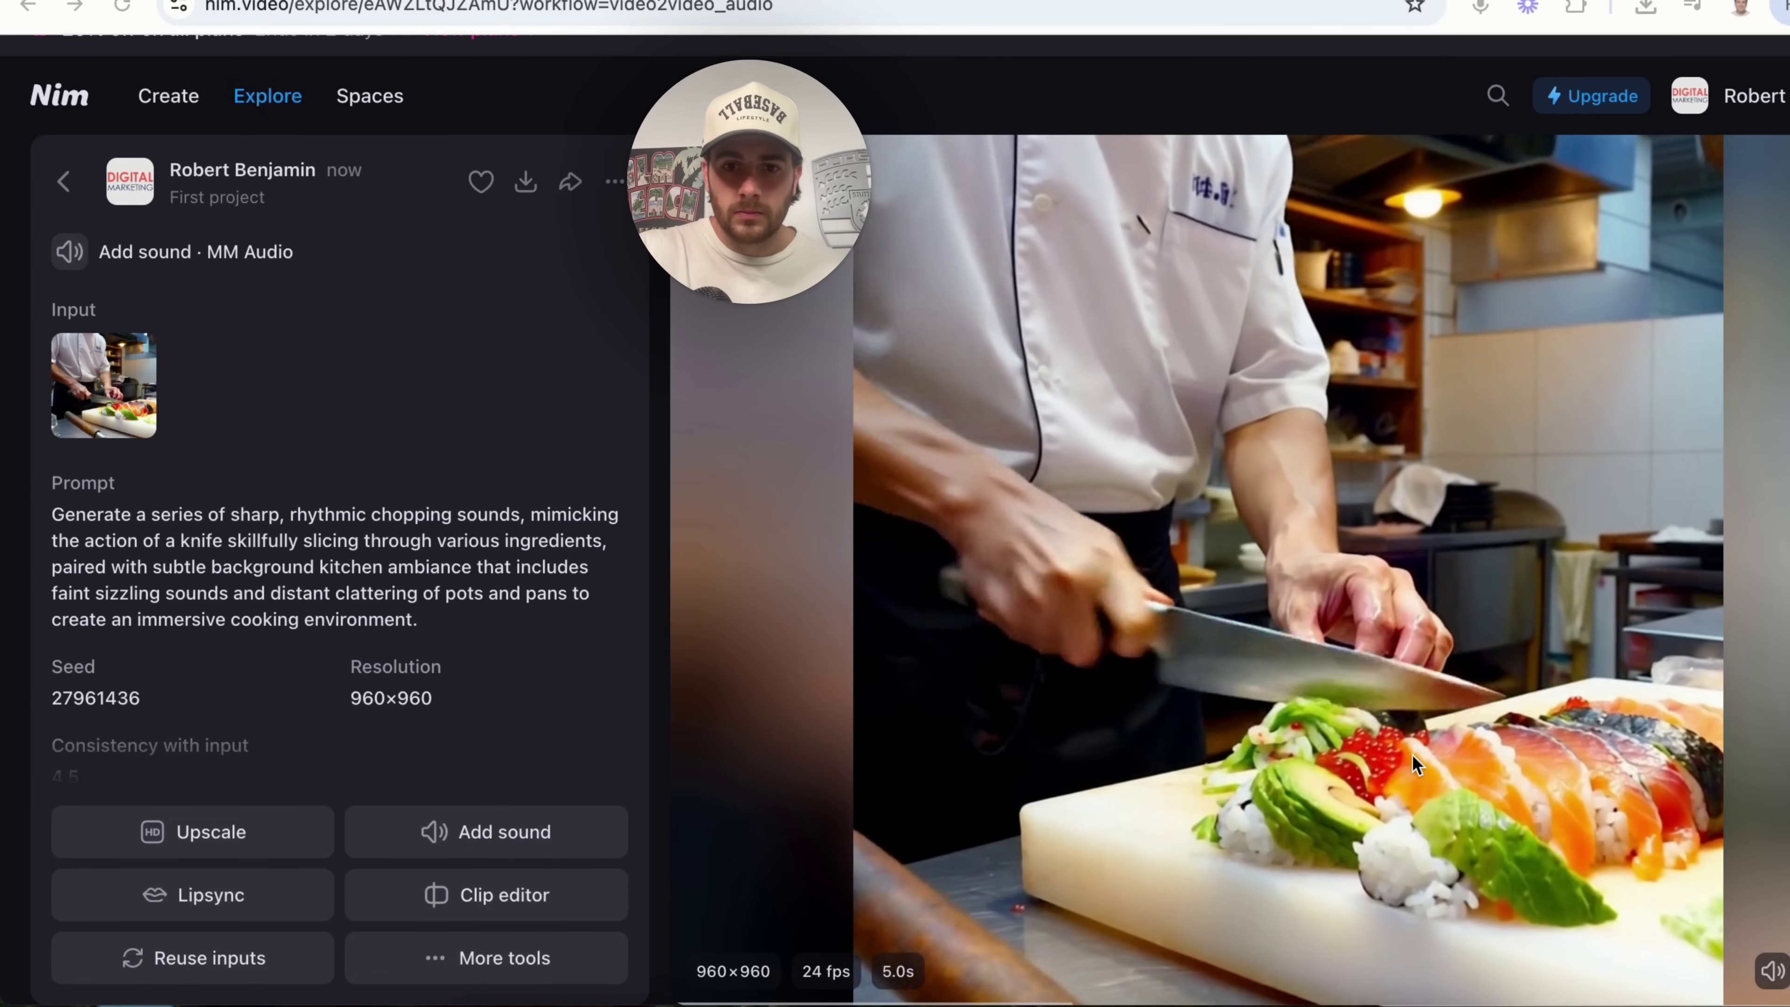
left_click(1770, 971)
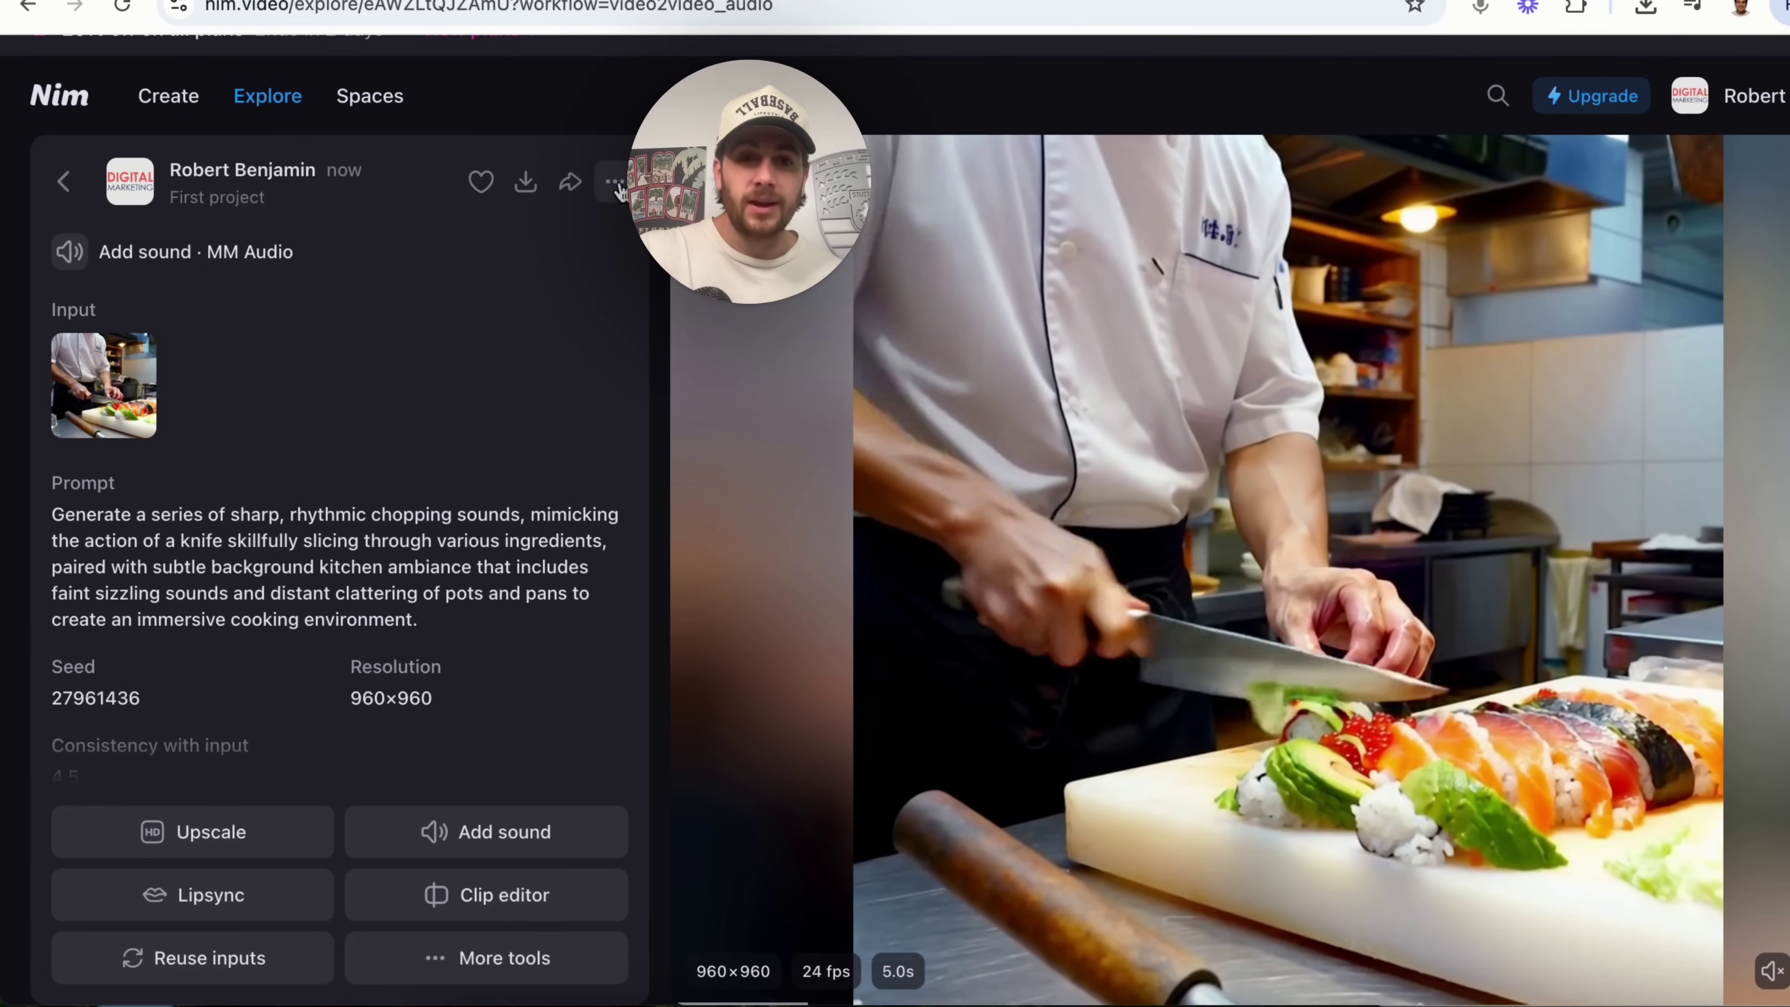
Download the sushi video with sound and open the newest watermarked MP4 from the Downloads folder in Finder.
left_click(525, 189)
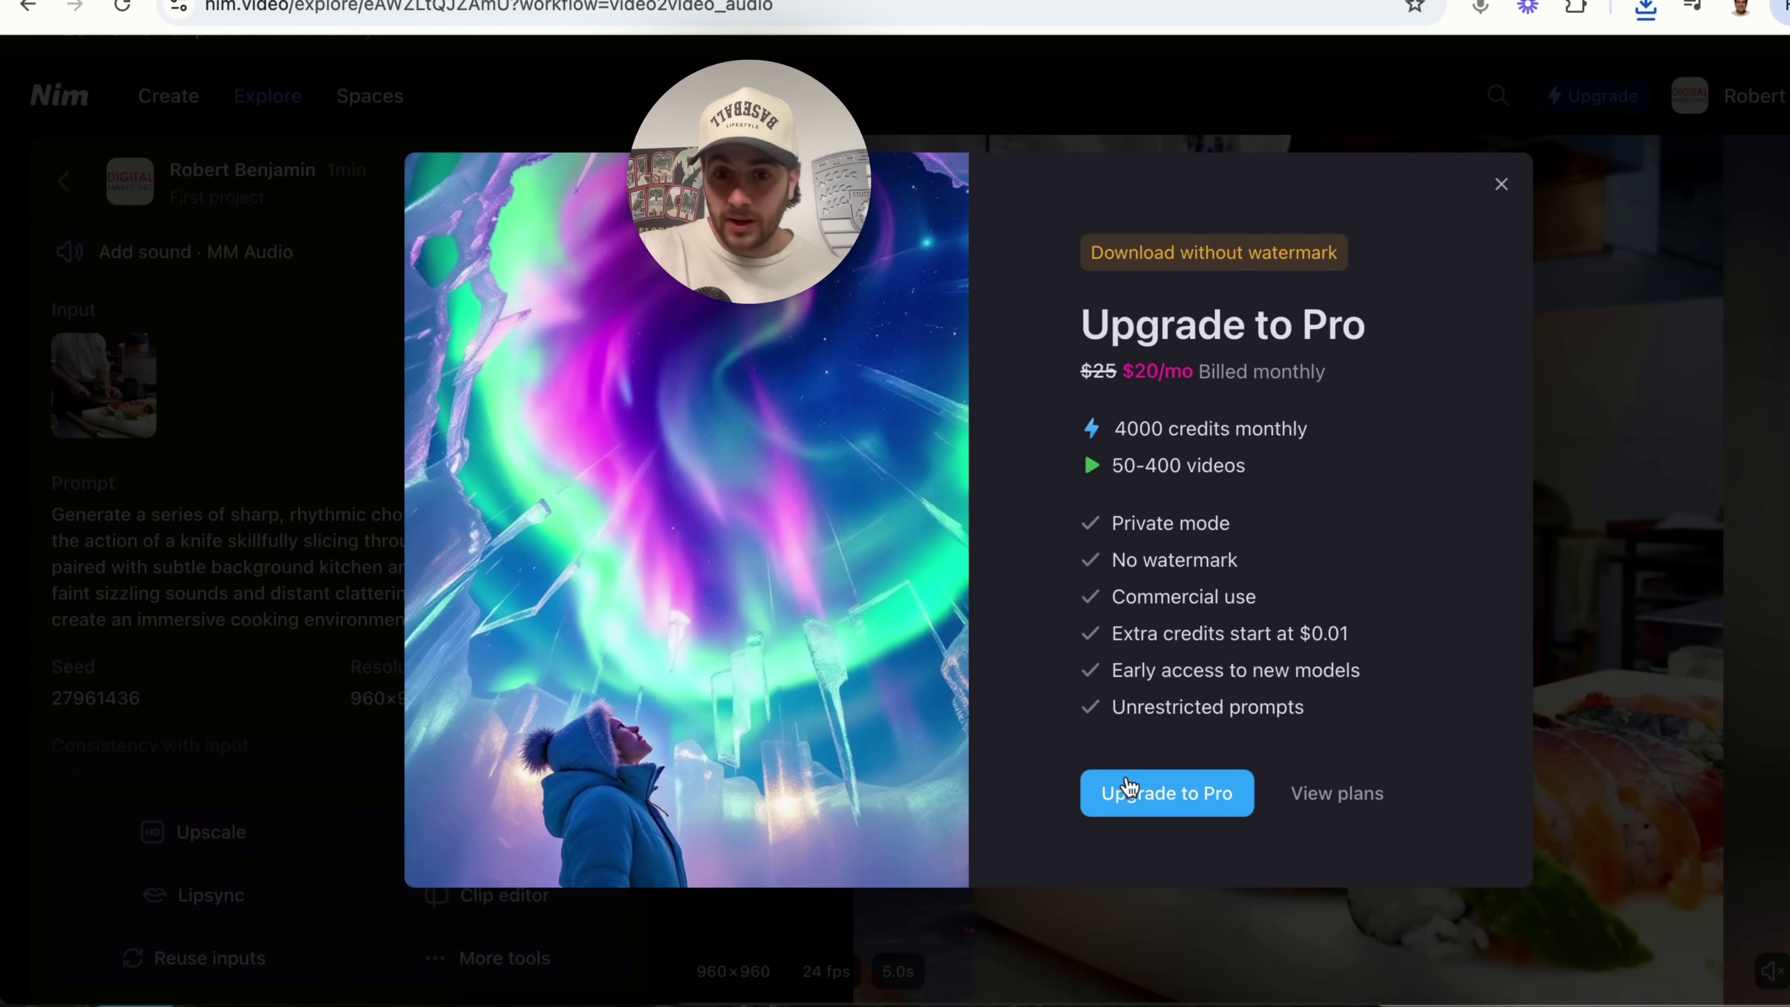
left_click(477, 1000)
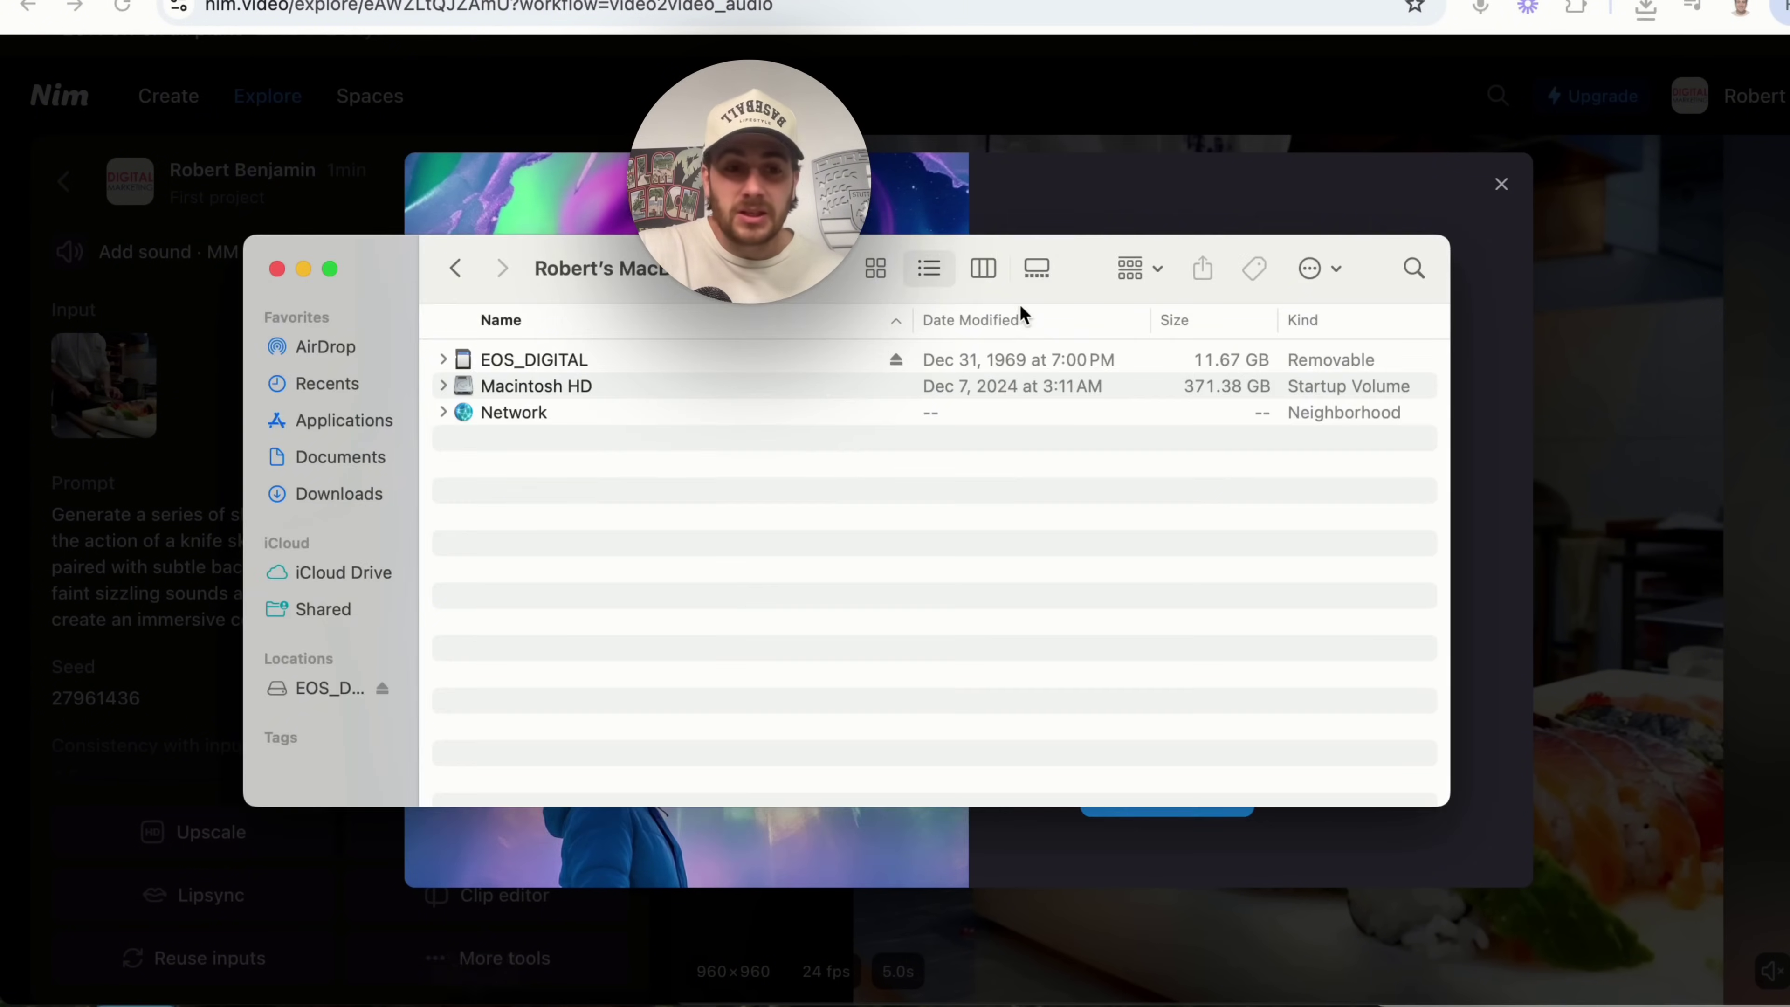
left_click(380, 498)
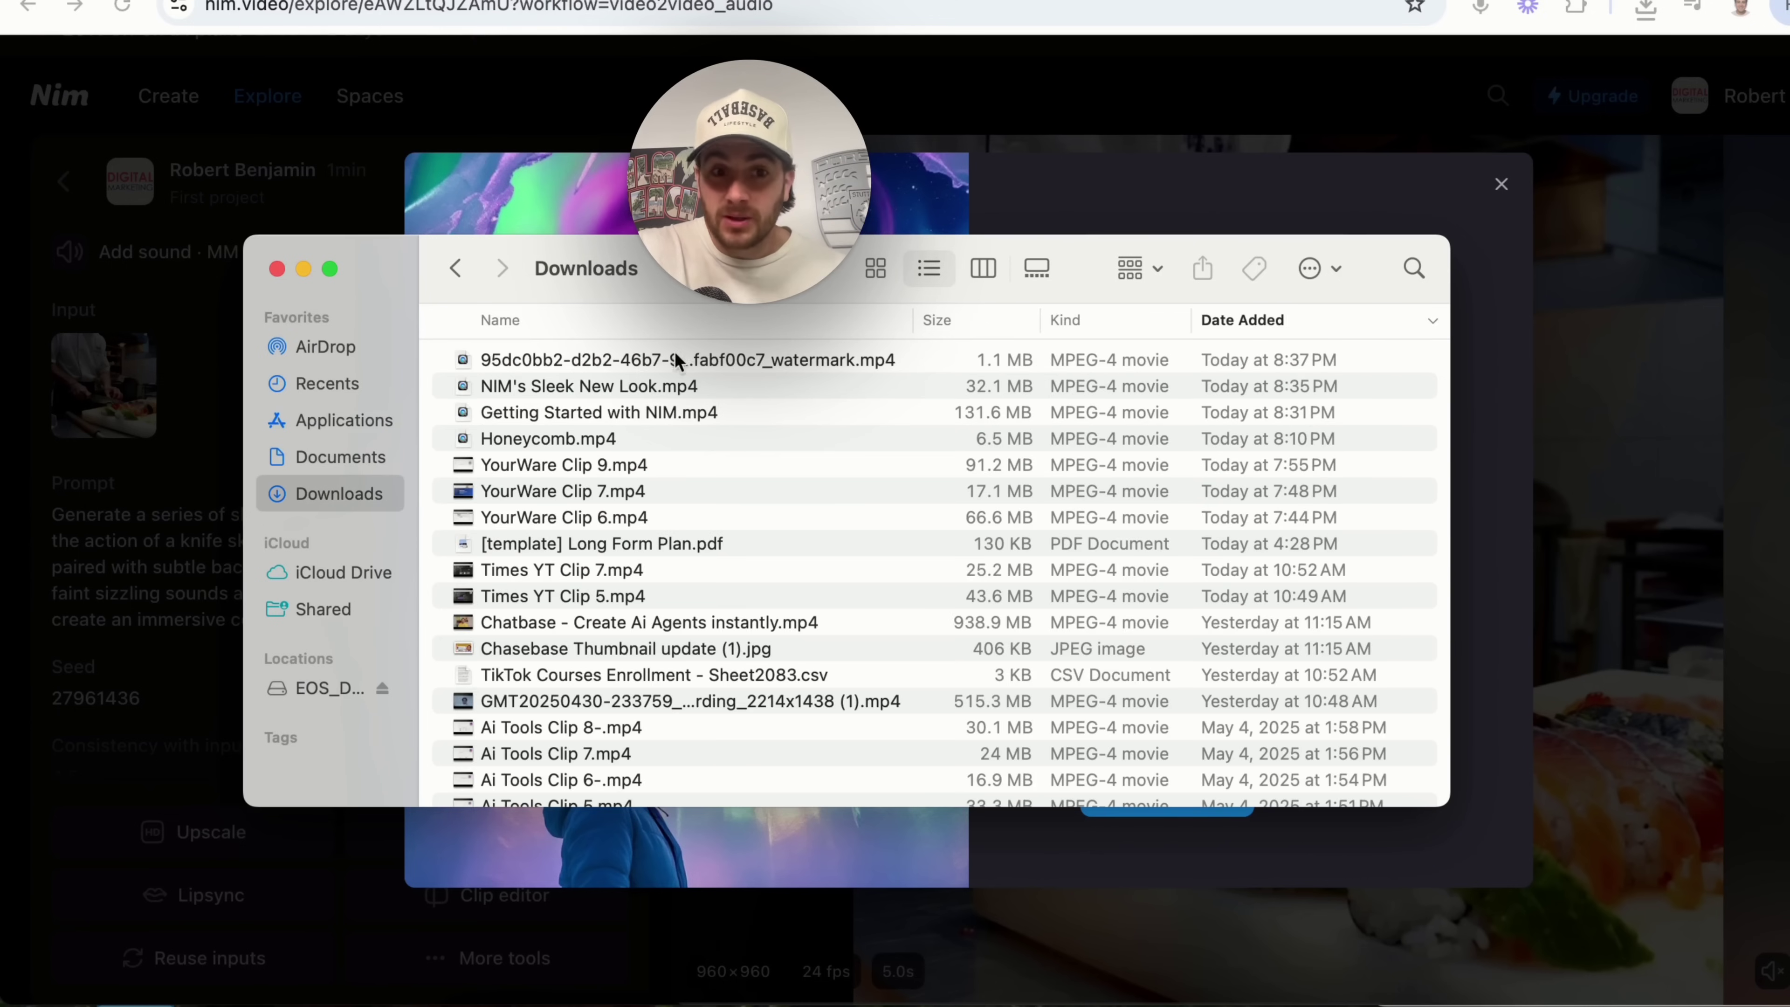
left_click(714, 358)
double_click(713, 358)
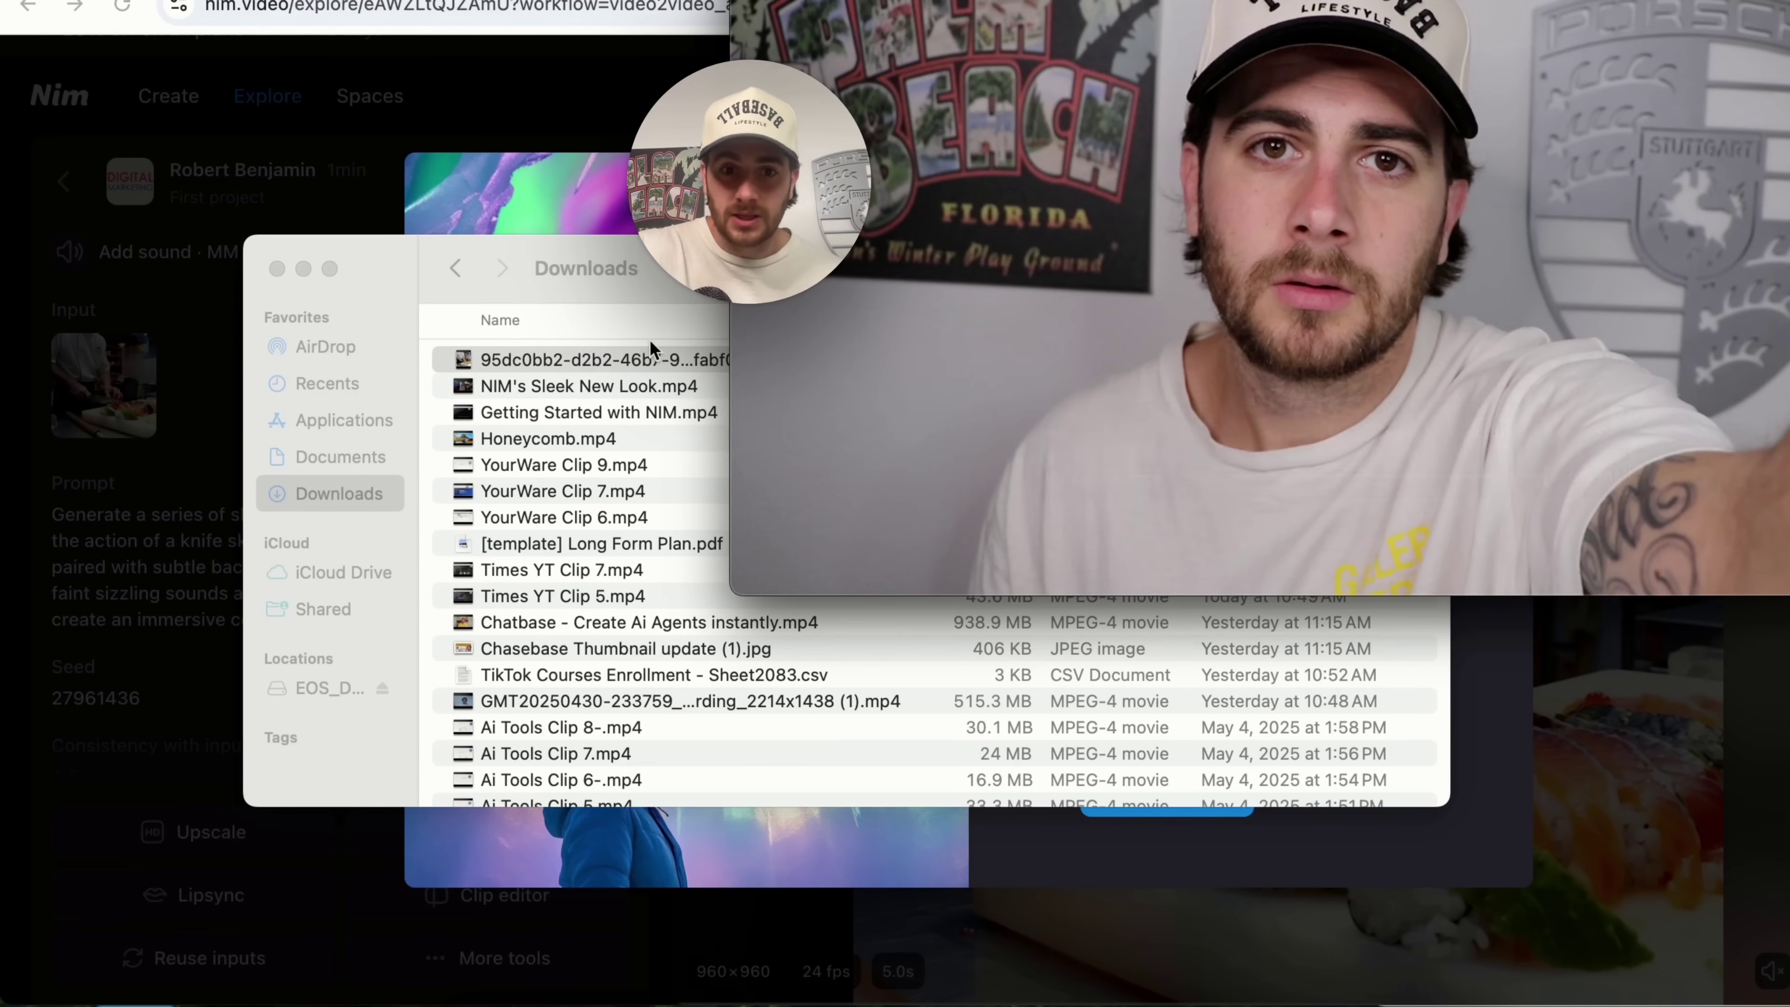
double_click(636, 360)
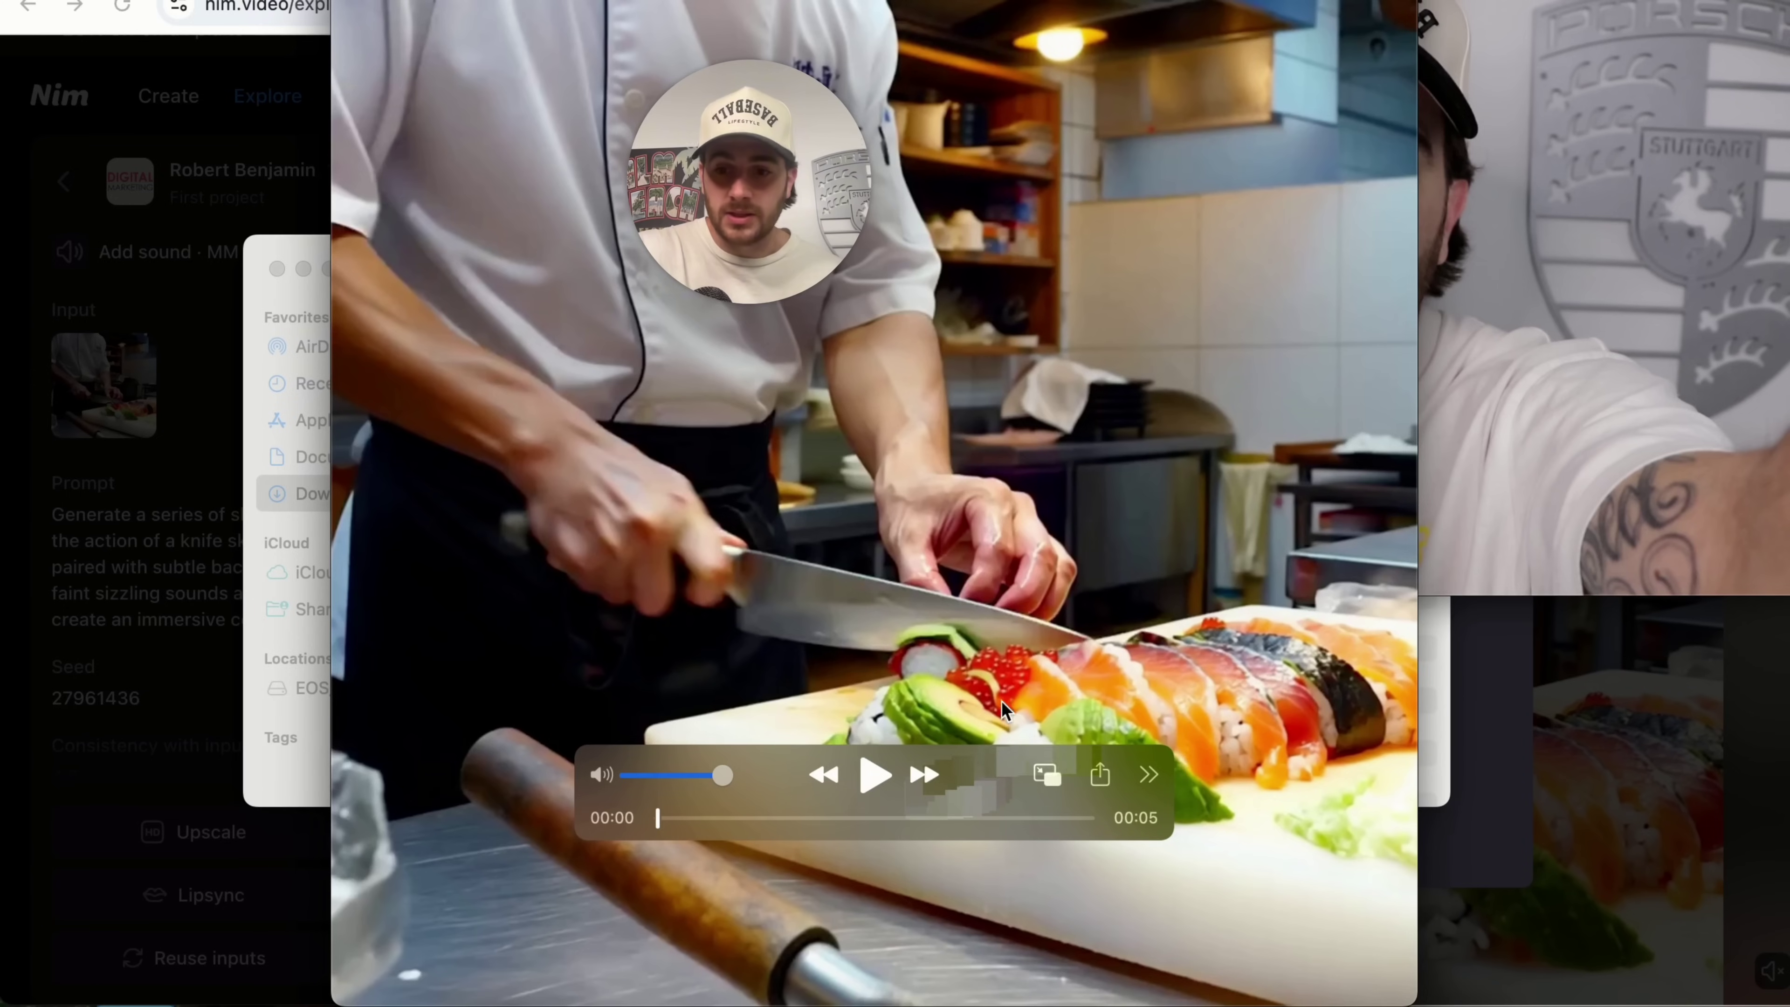
Browse the Hot feed of community videos on Nim's Explore page.
key("Down")
key("Down")
key("Down")
key("Down")
key("Down")
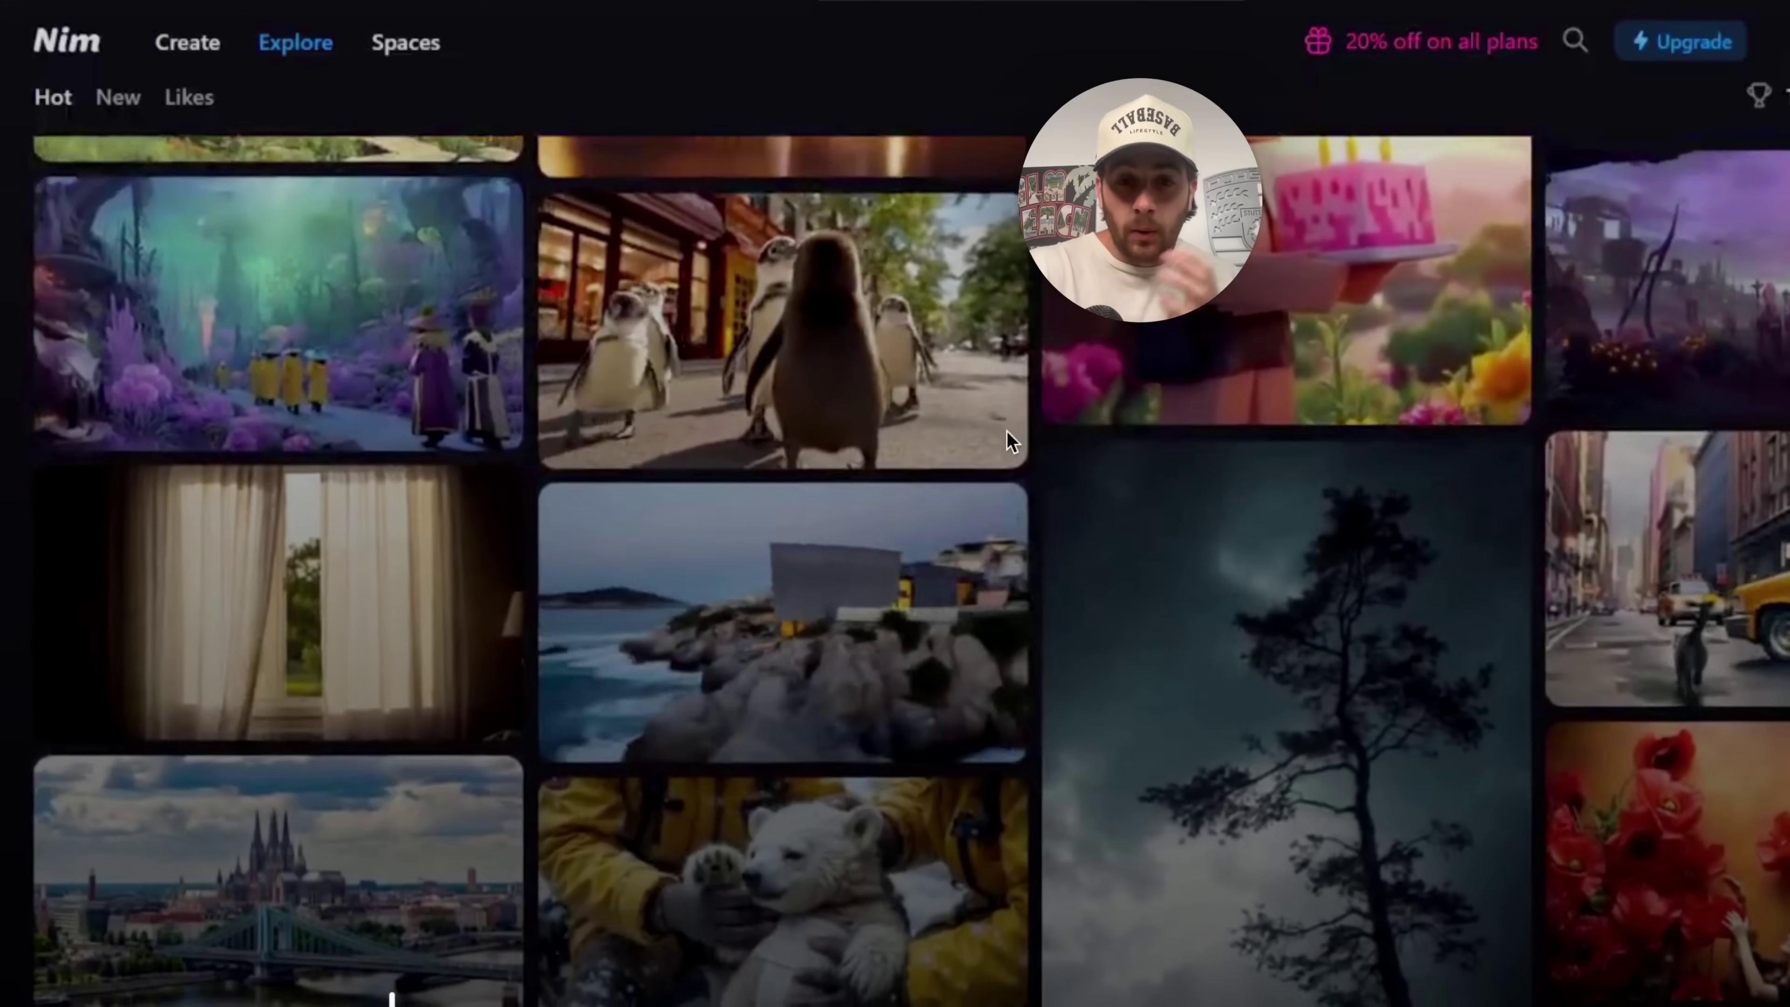
scroll(990, 649, "down", 3)
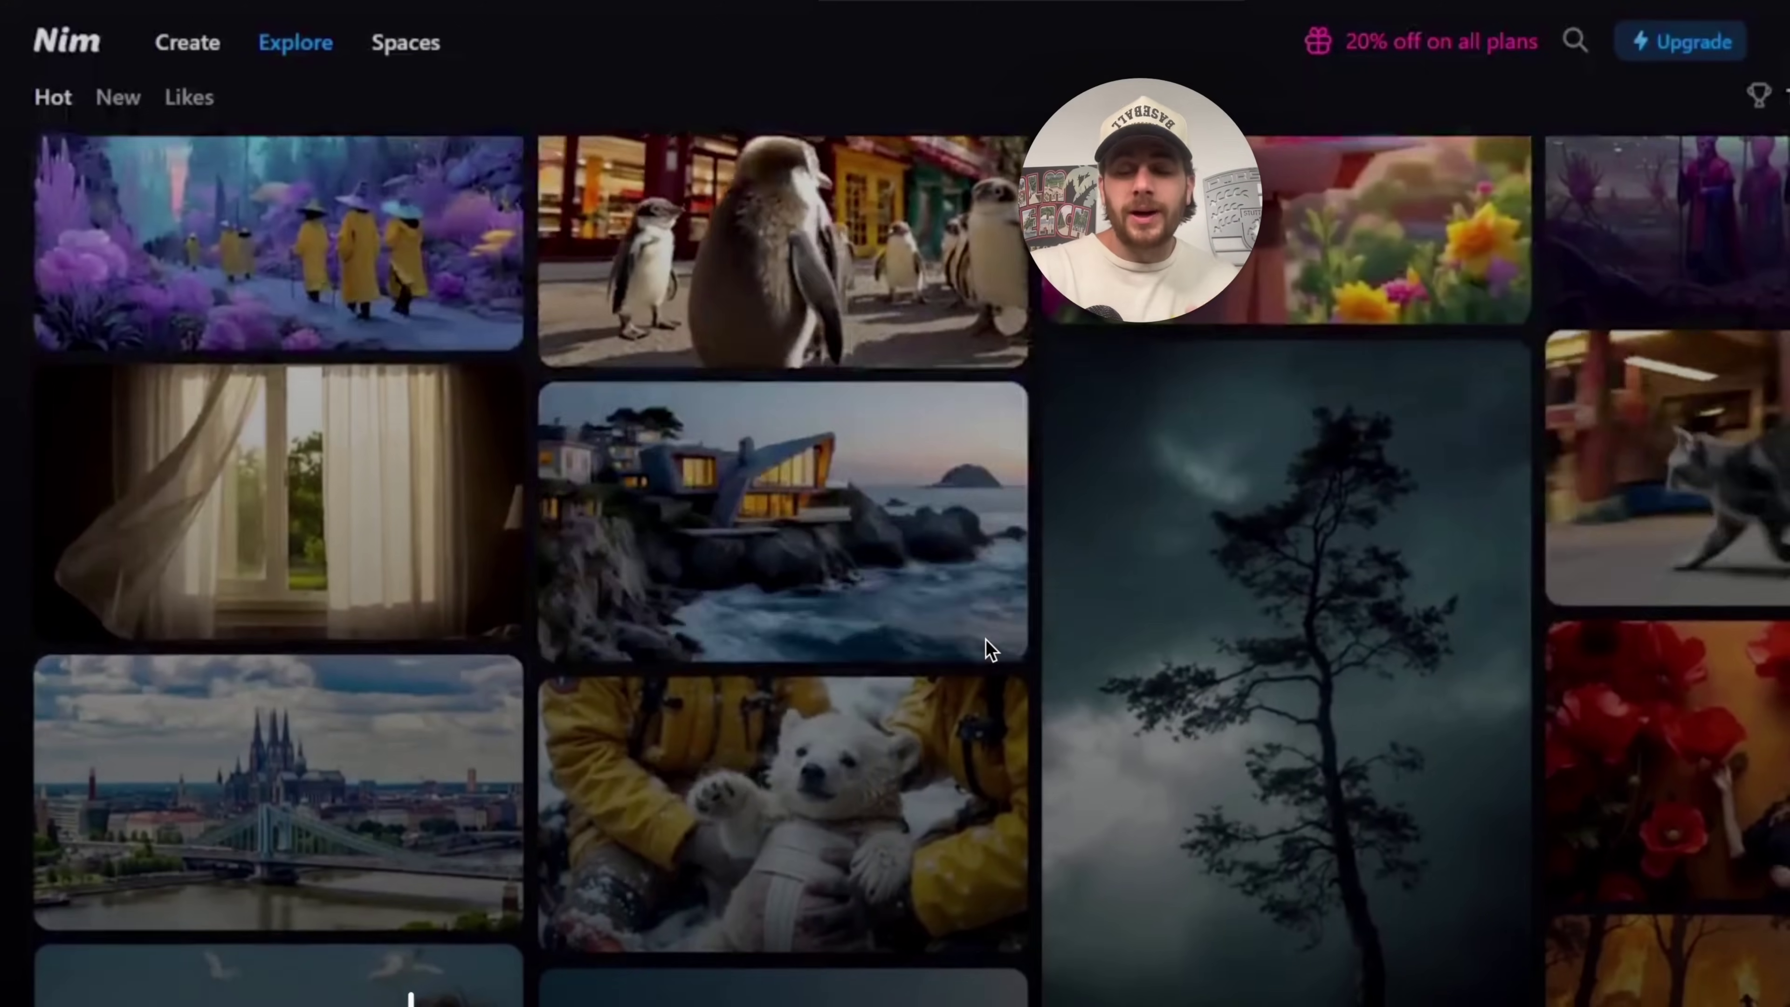
scroll(983, 585, "down", 2)
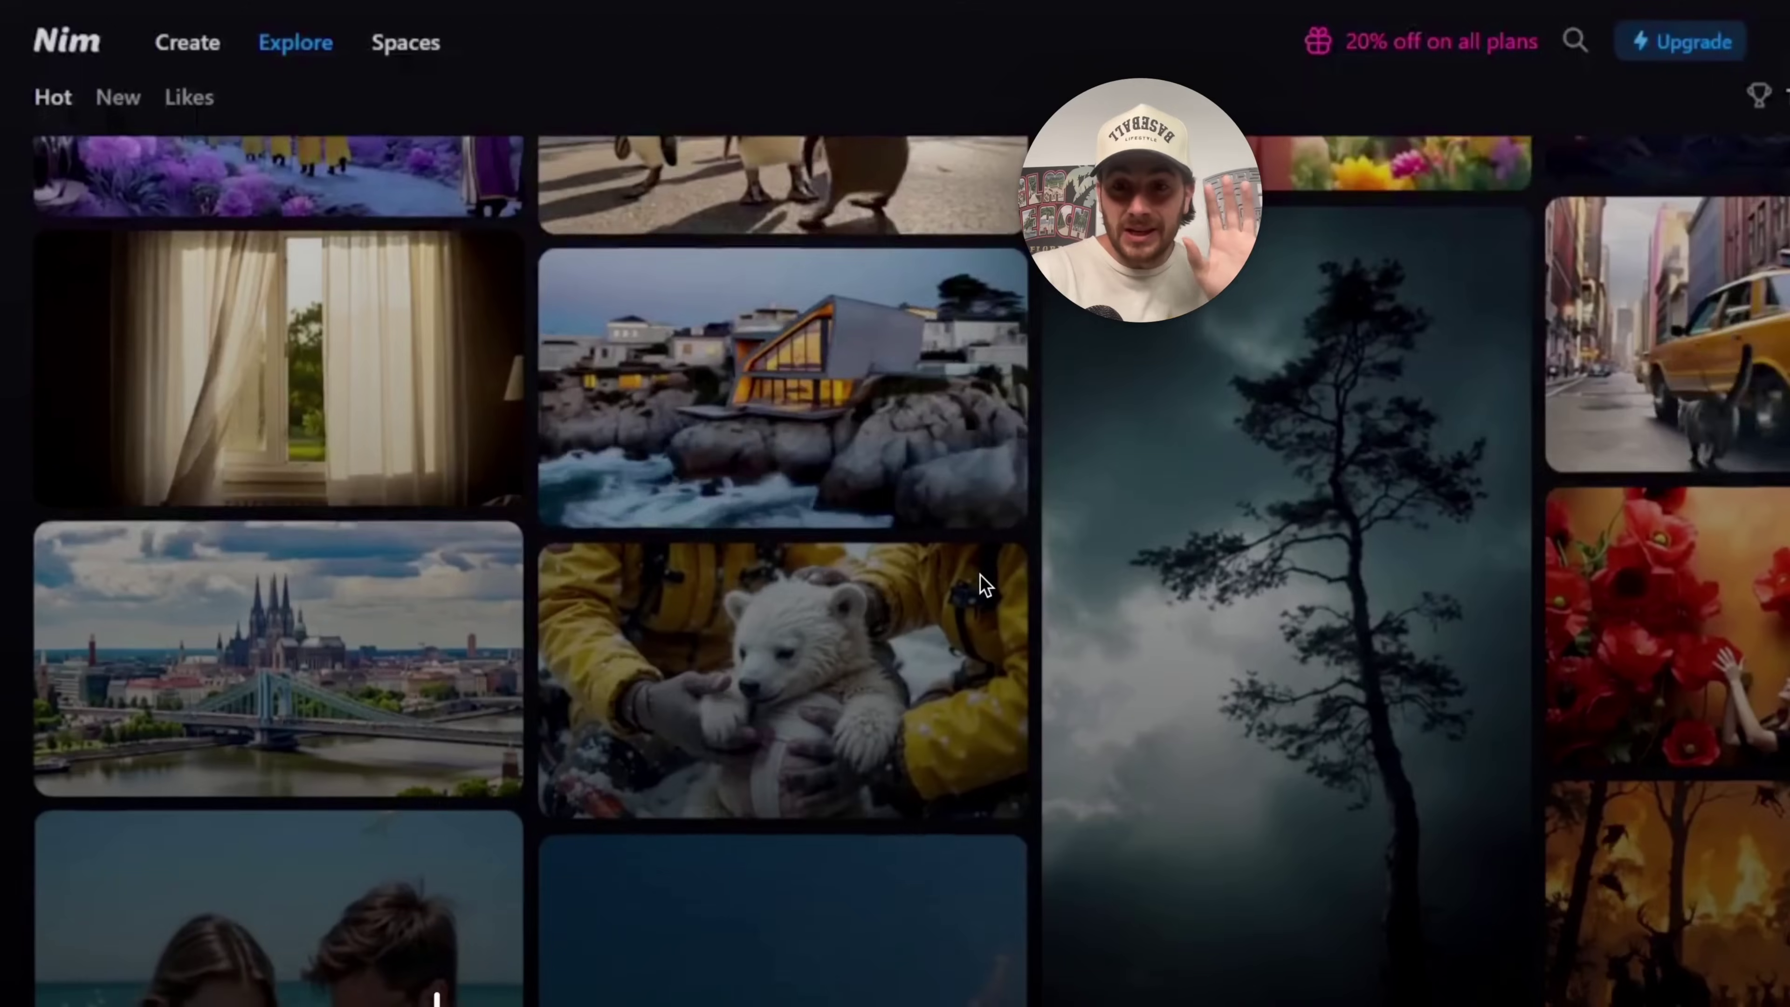
scroll(980, 575, "down", 2)
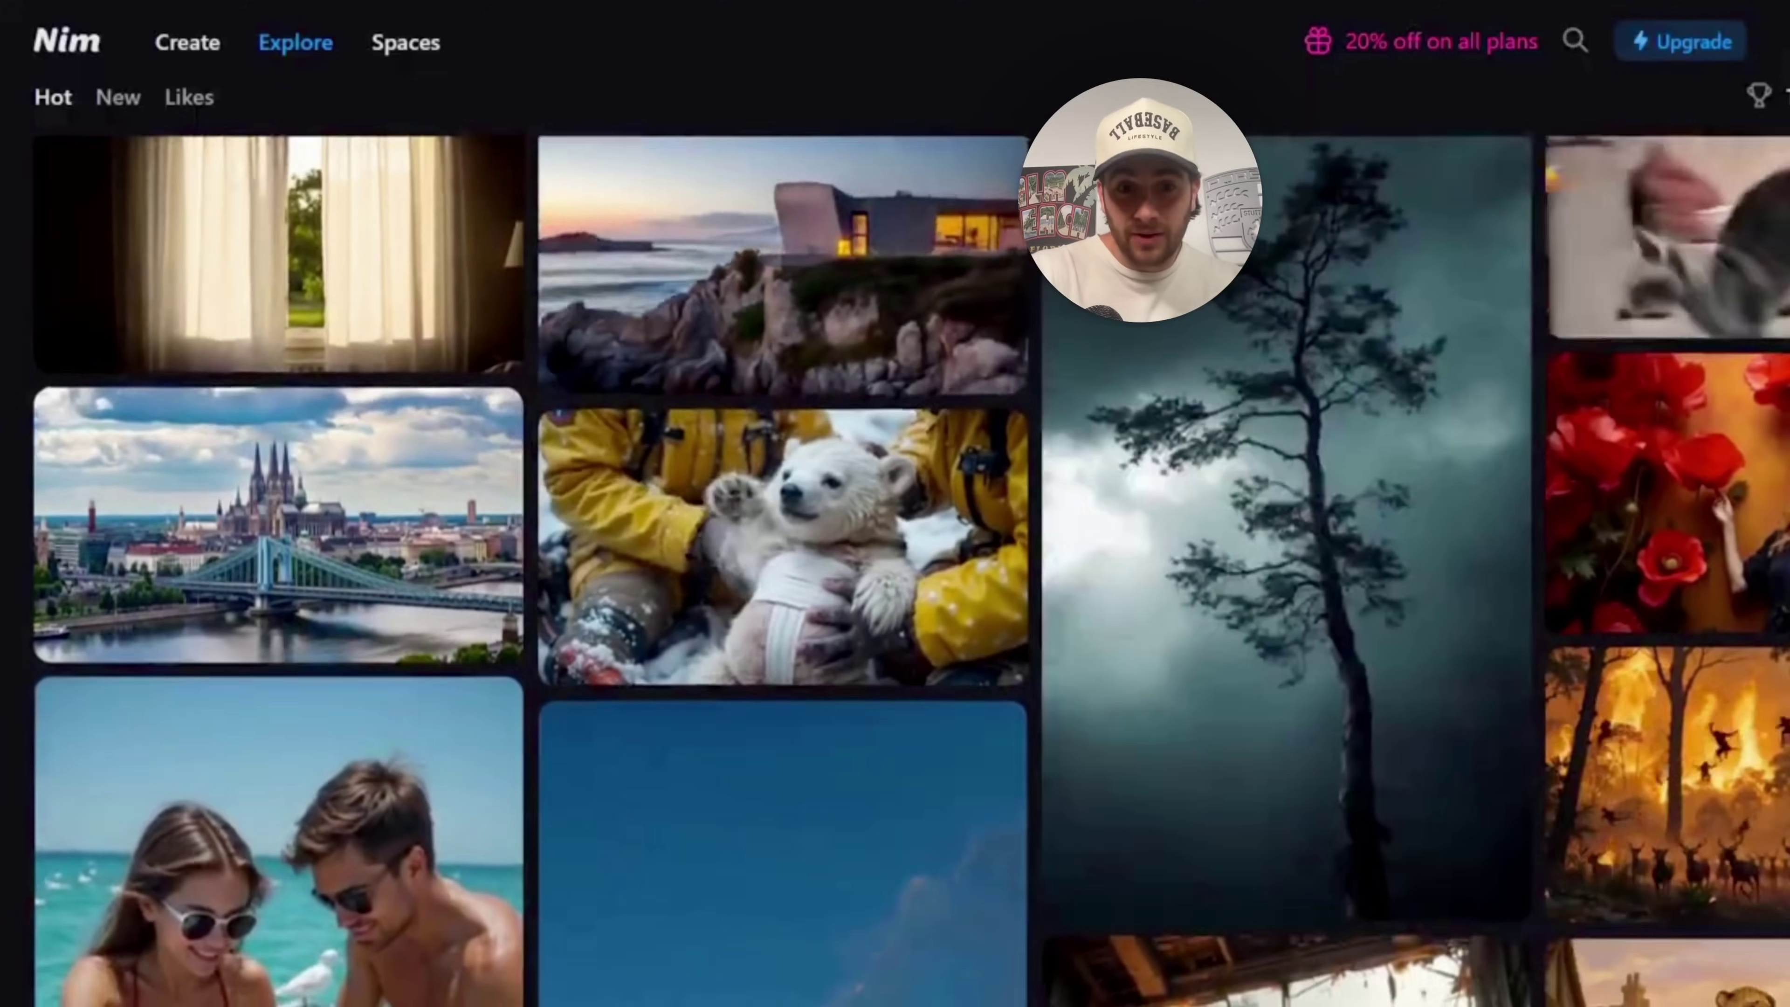
scroll(983, 621, "down", 2)
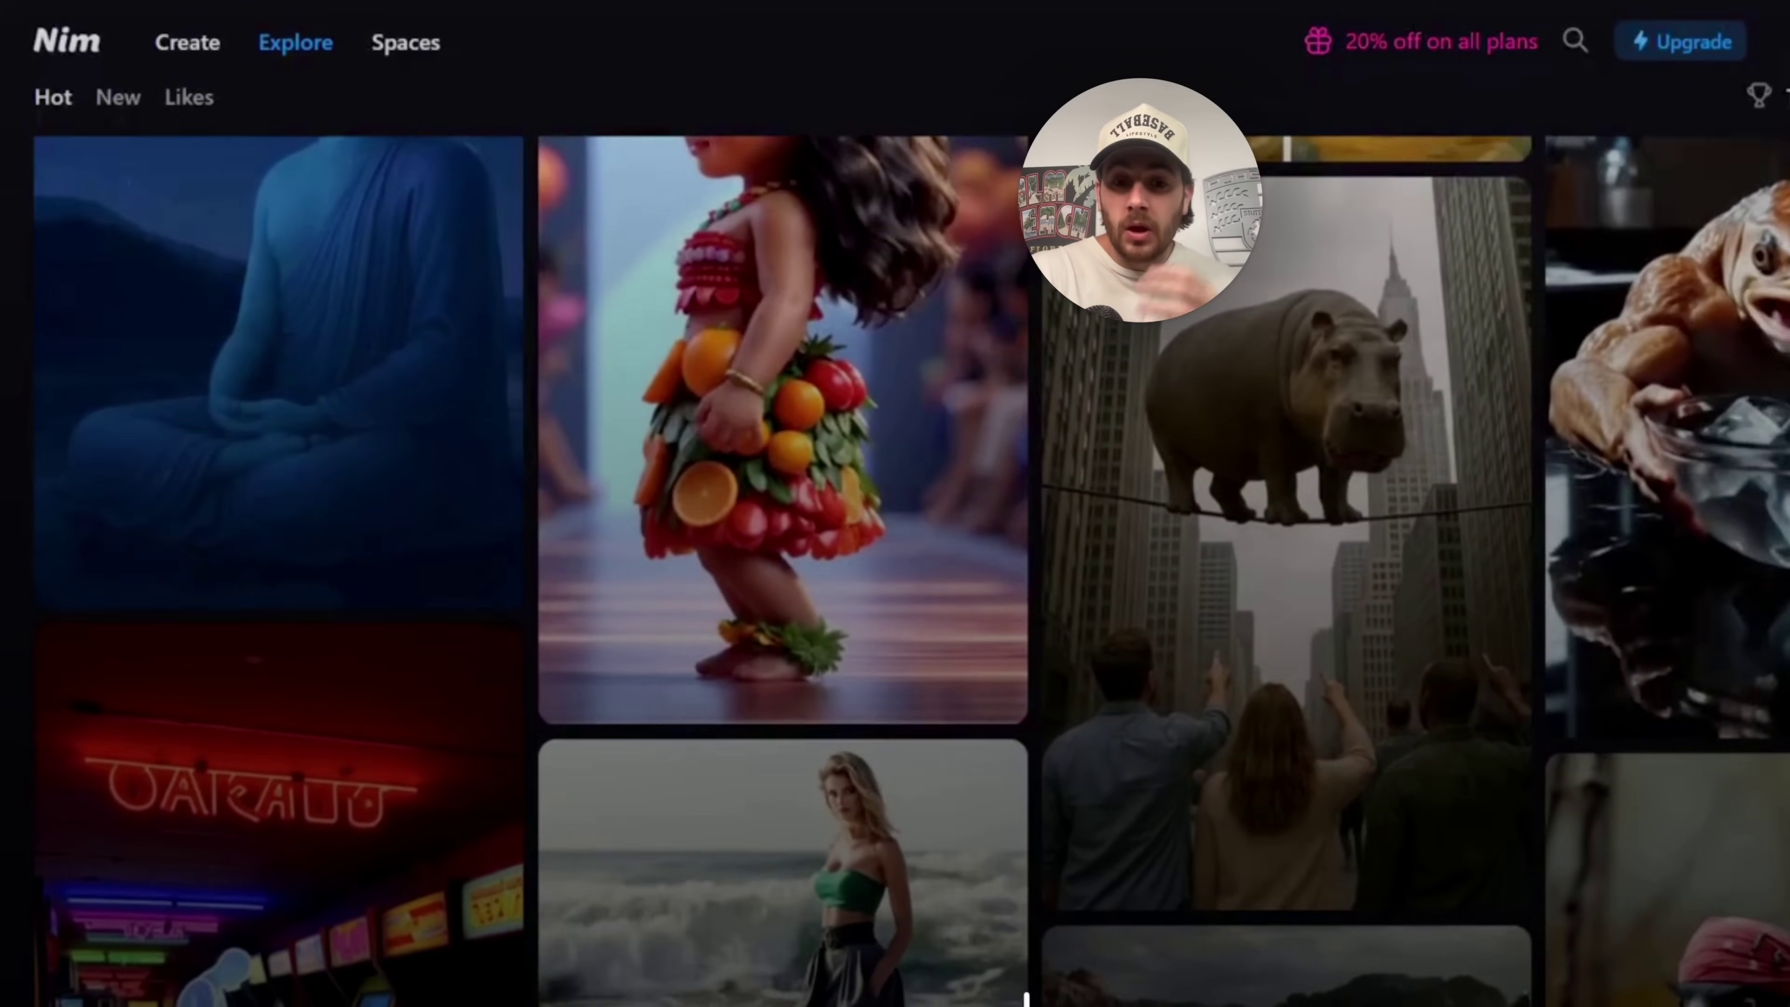
scroll(1027, 998, "down", 7)
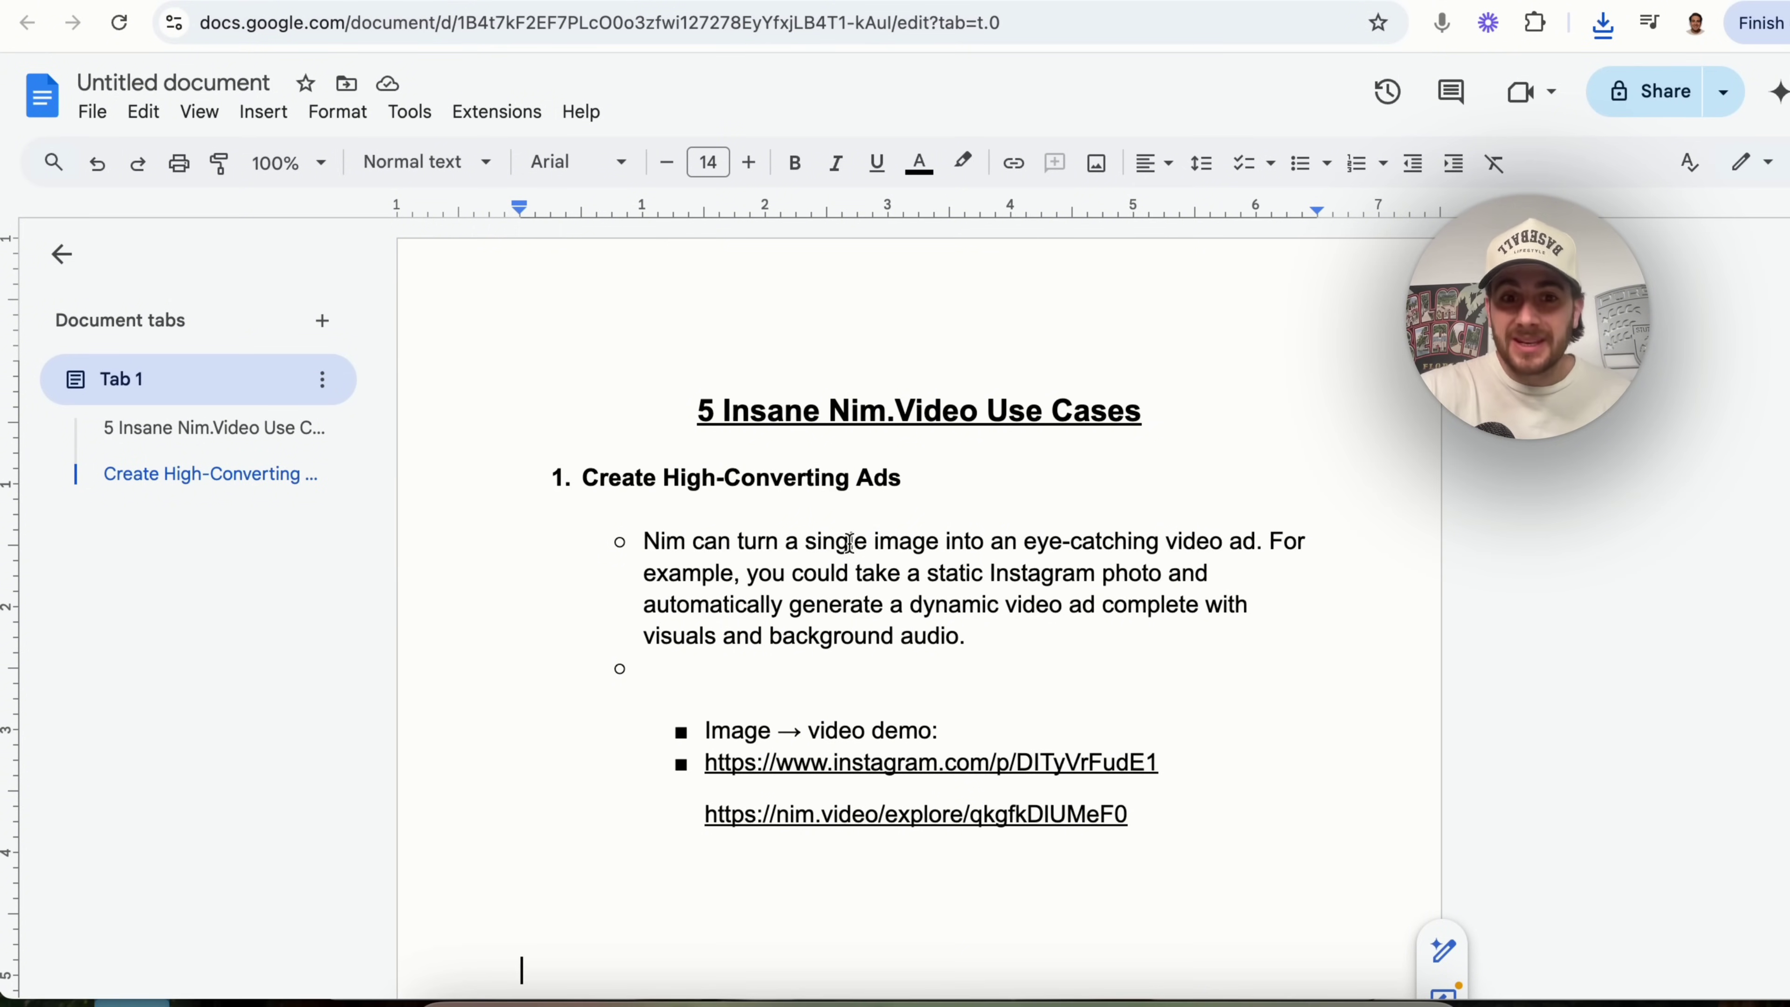
In the Google Docs use-case list, read the High-Converting Ads entry, view its linked Instagram post, and close the post.
left_click_drag(838, 549, 961, 544)
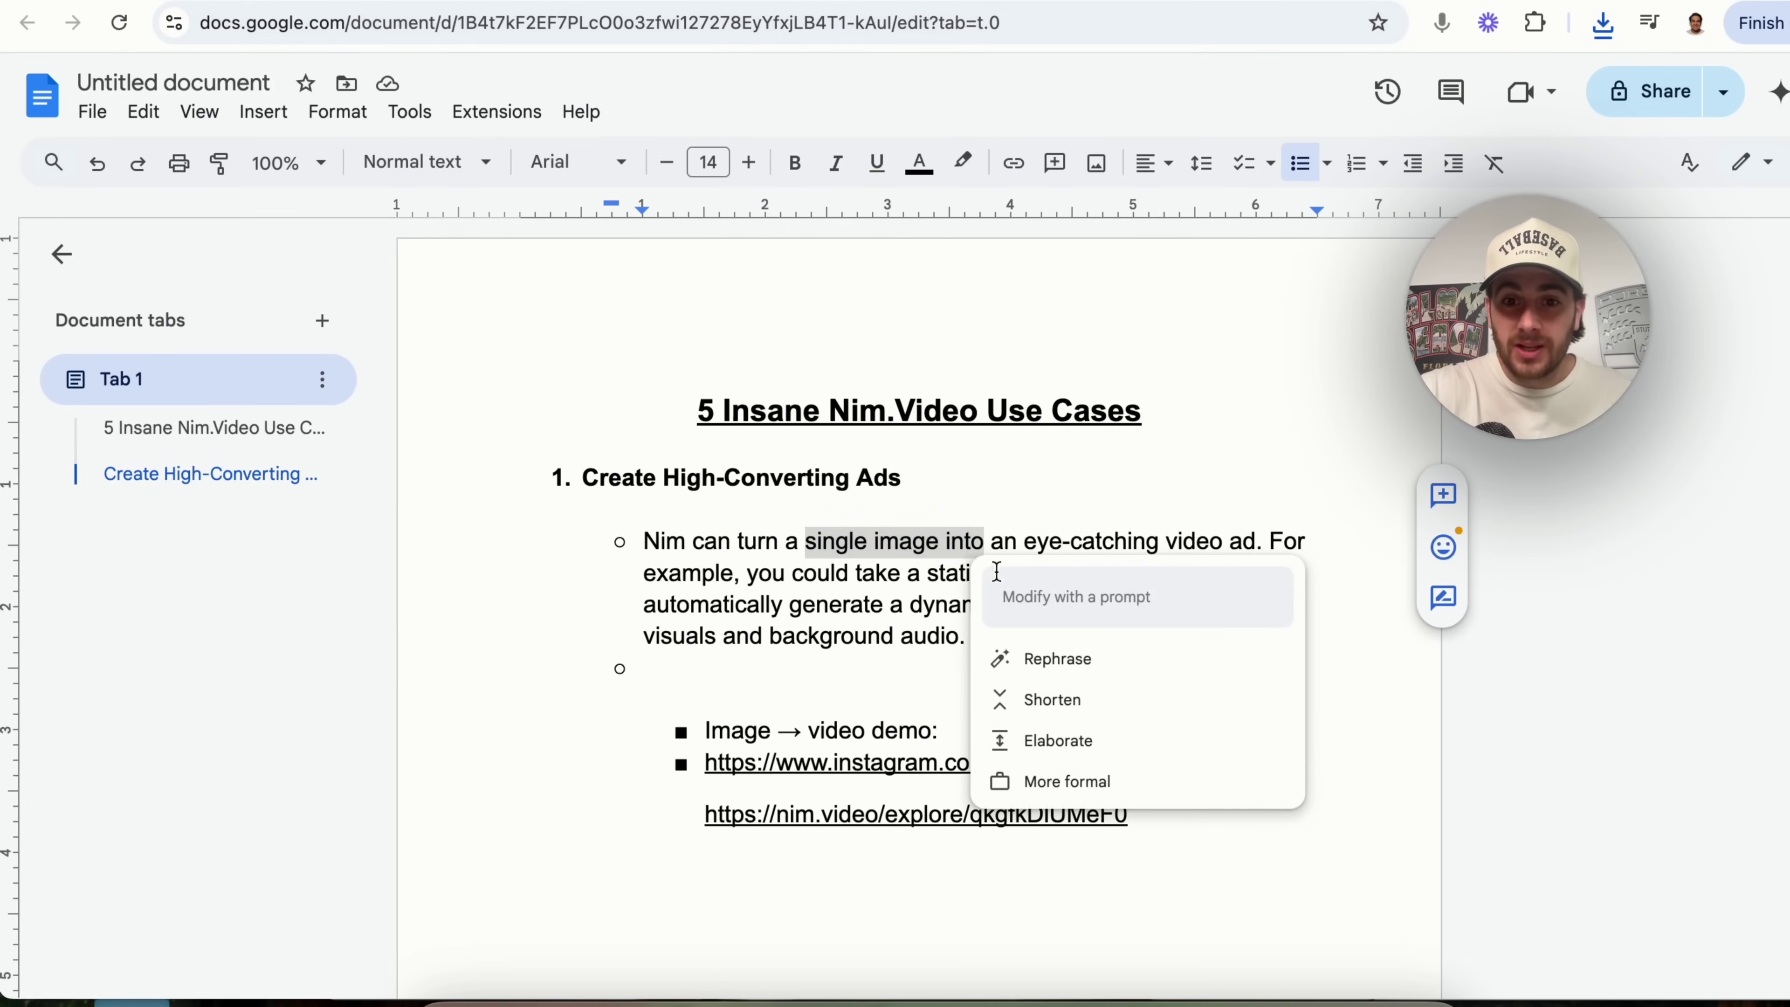
left_click(907, 577)
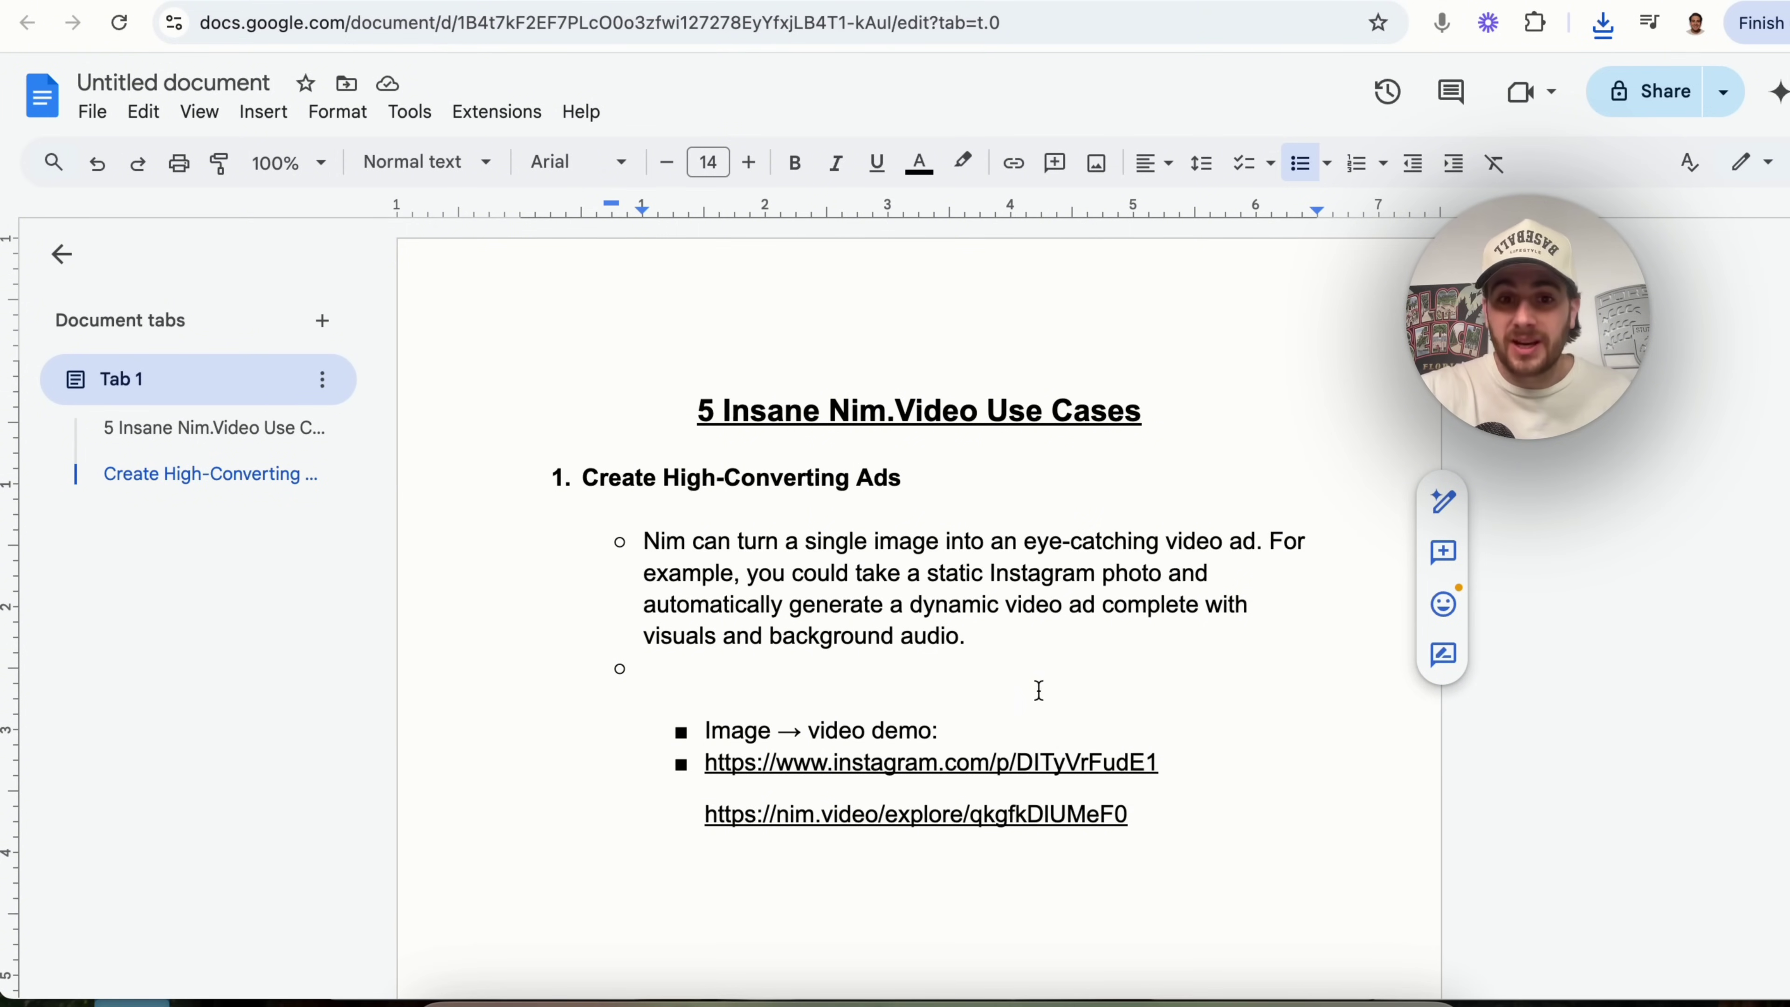
left_click(861, 765)
left_click(880, 803)
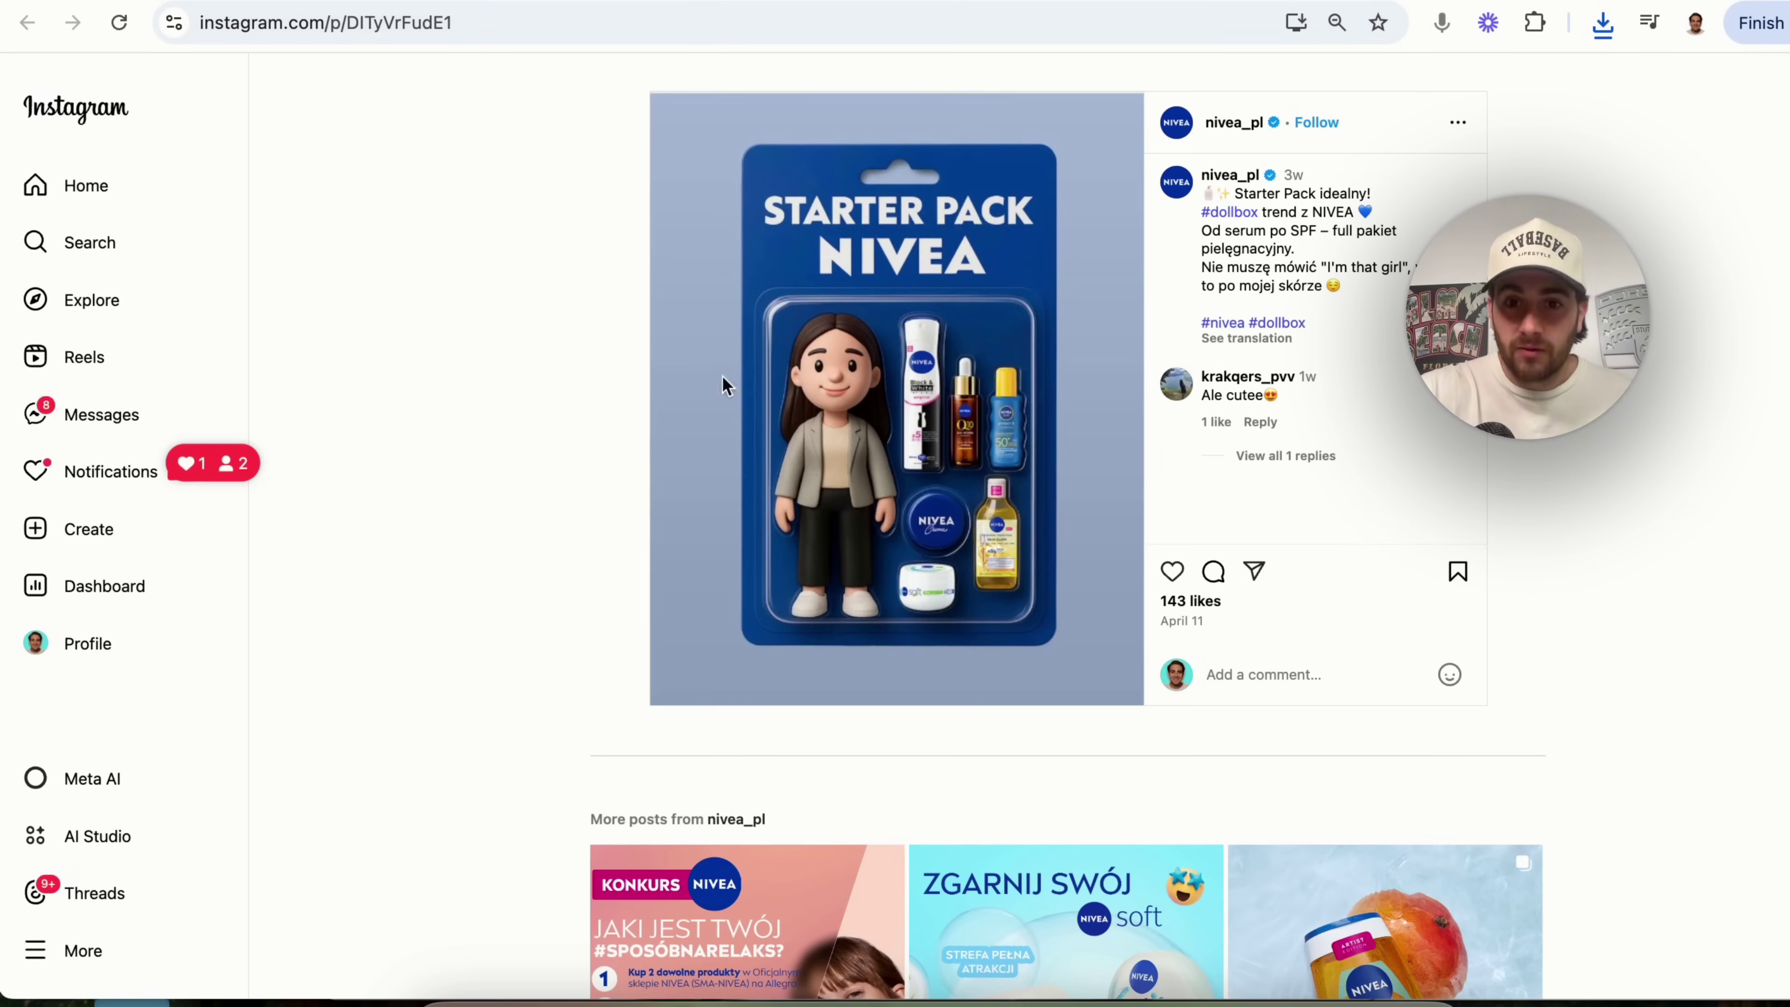
key("ctrl+w")
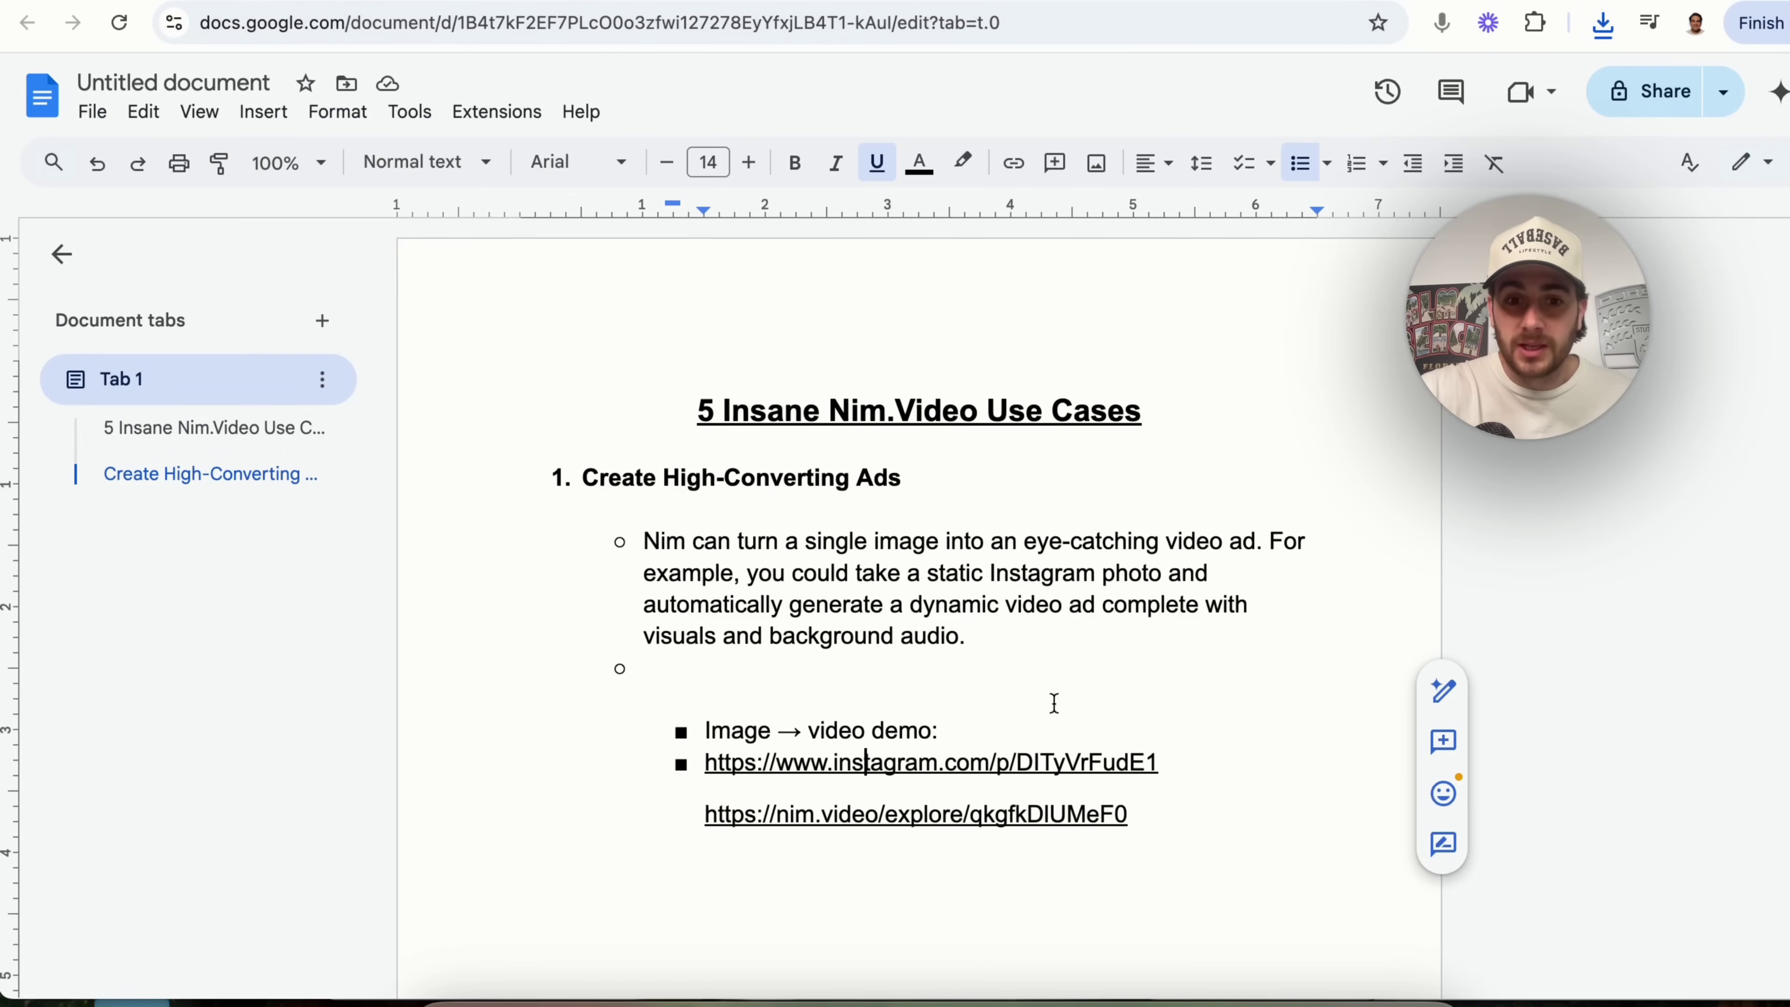
Open the Nim link under Create High-Converting Ads and review the image-to-video example's prompt, negative prompt, details and editing tools.
left_click(944, 812)
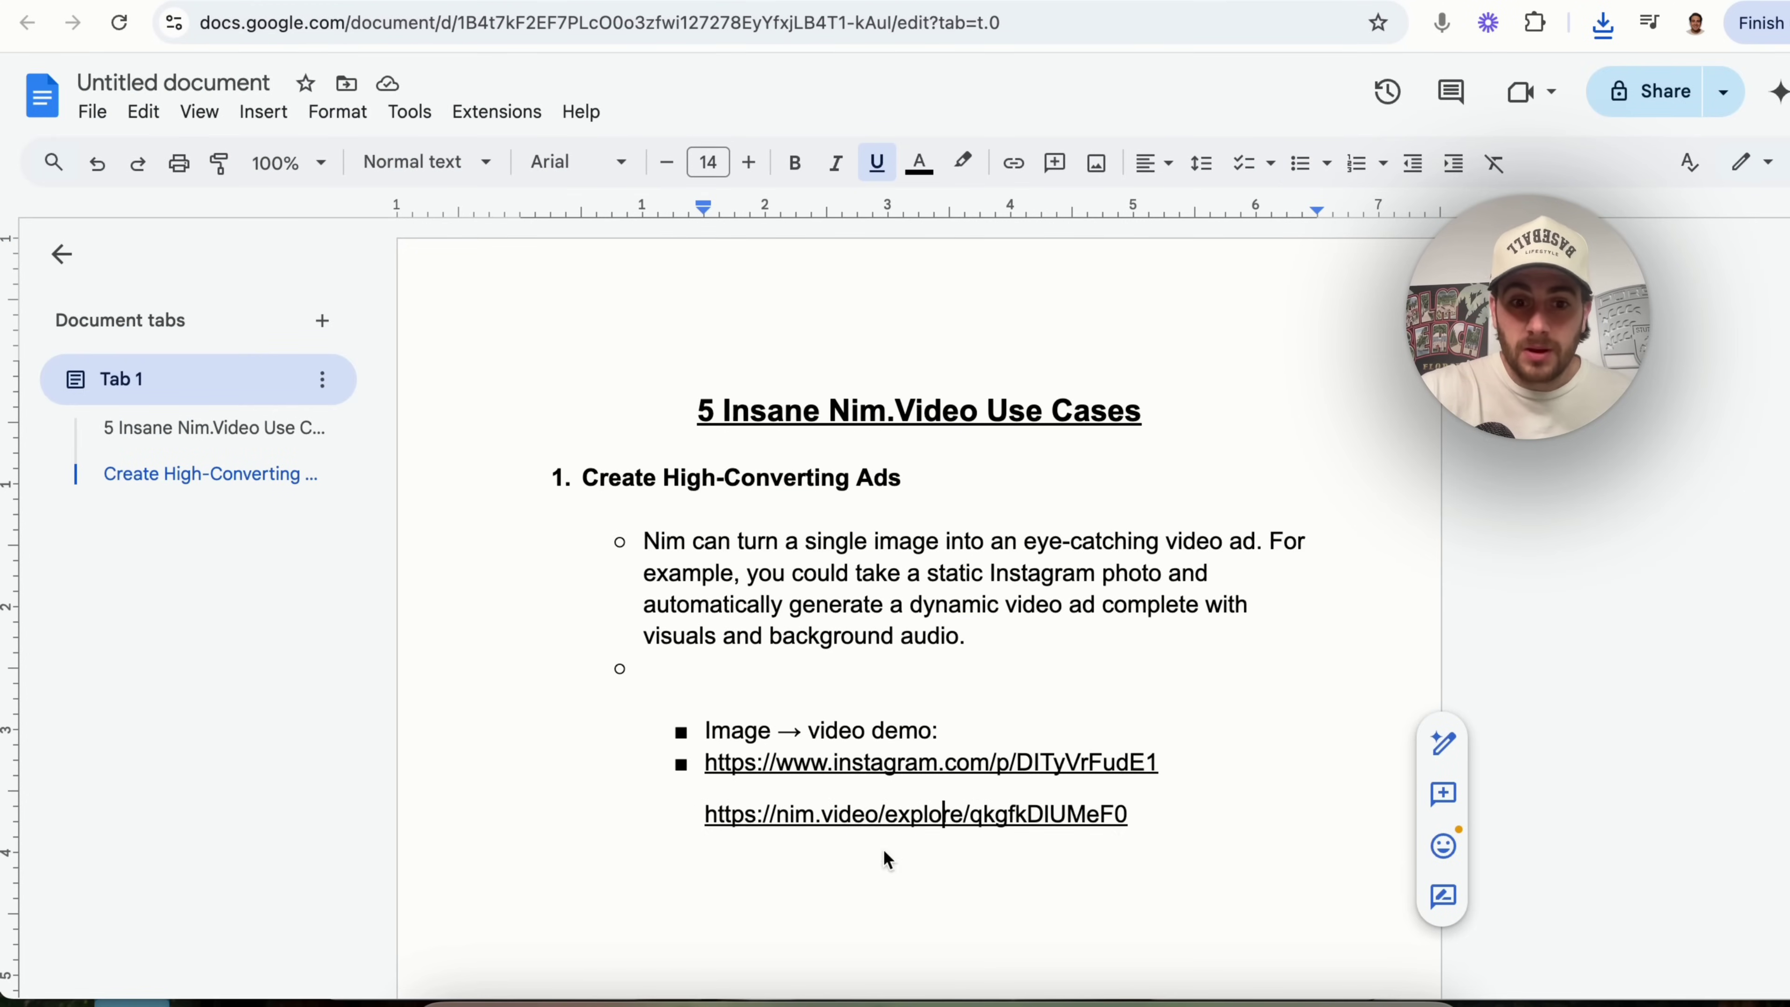
key("alt+Return")
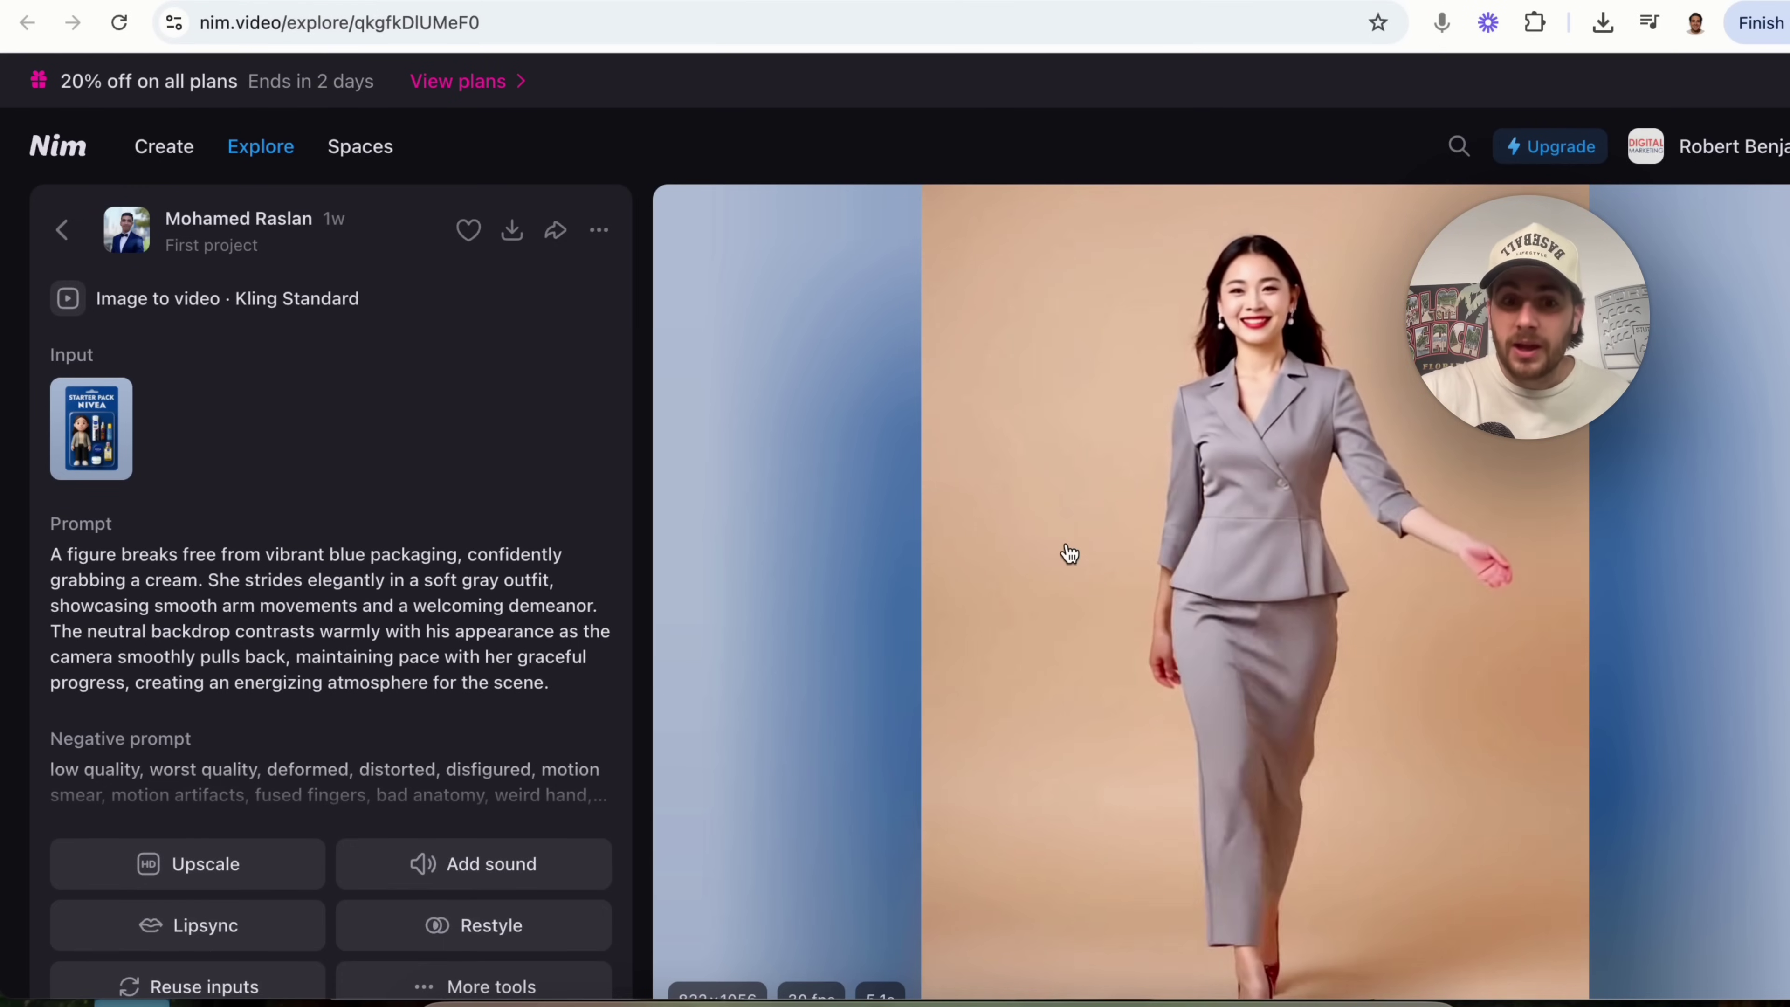
scroll(1069, 553, "down", 1)
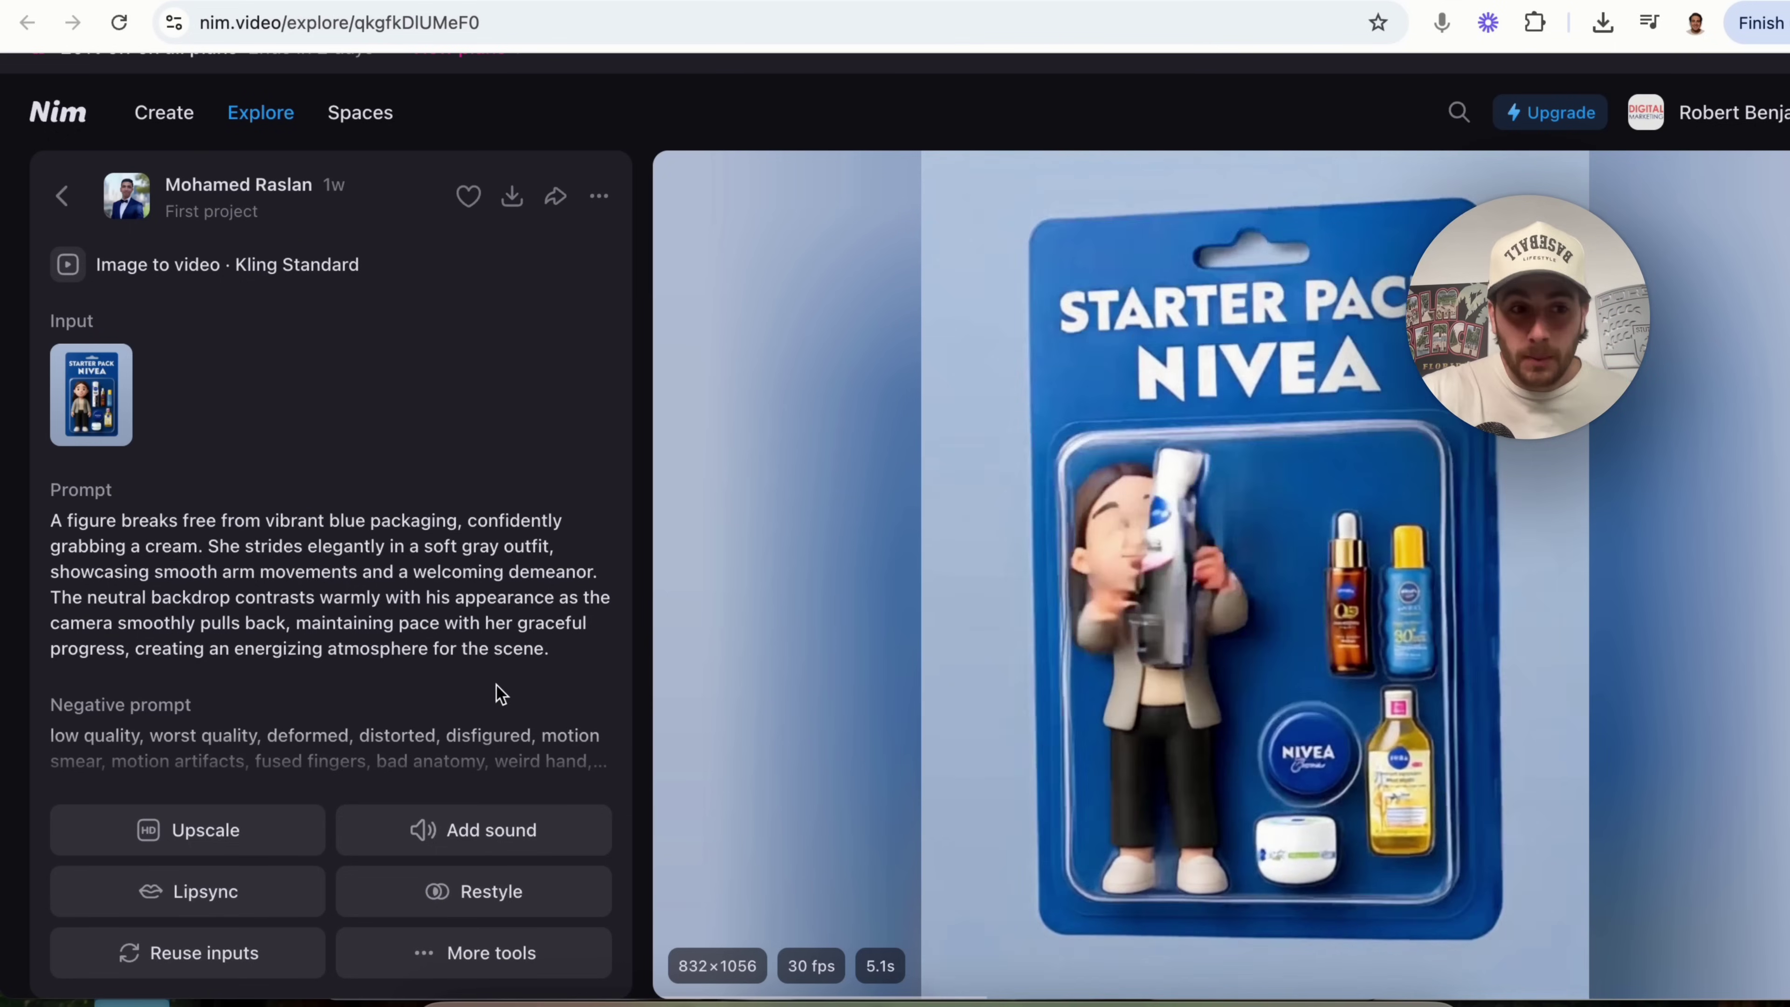
scroll(404, 472, "down", 3)
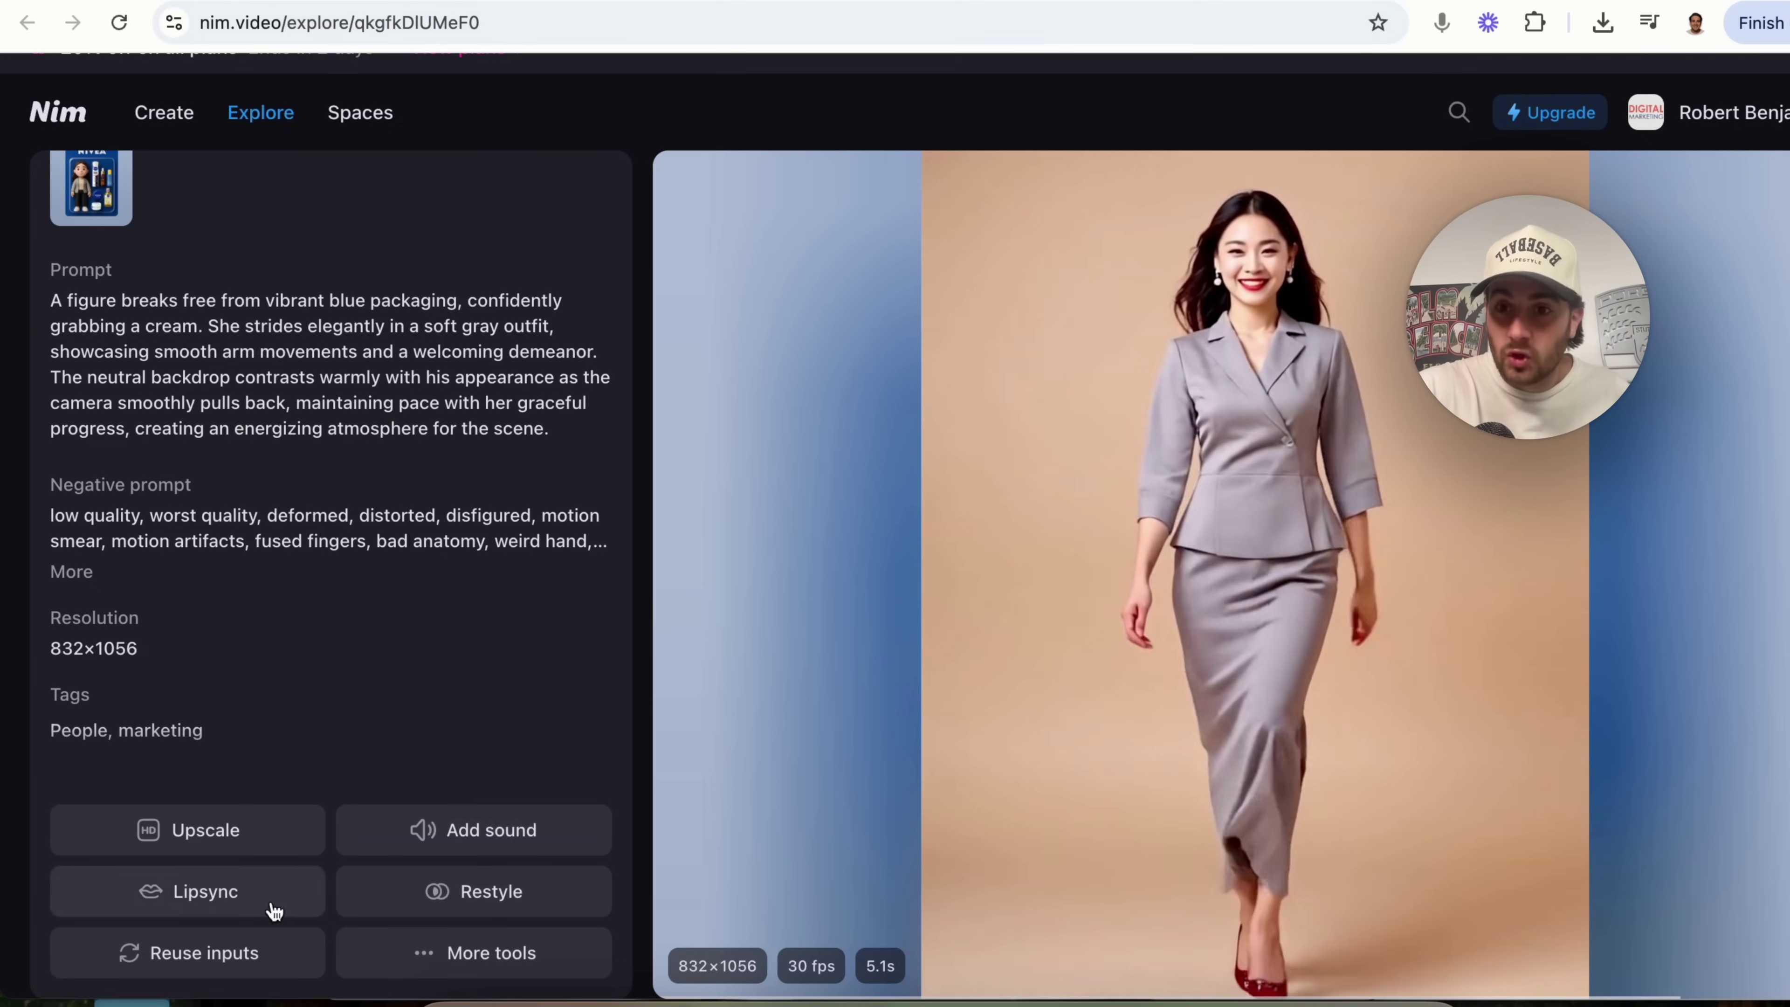
left_click(374, 957)
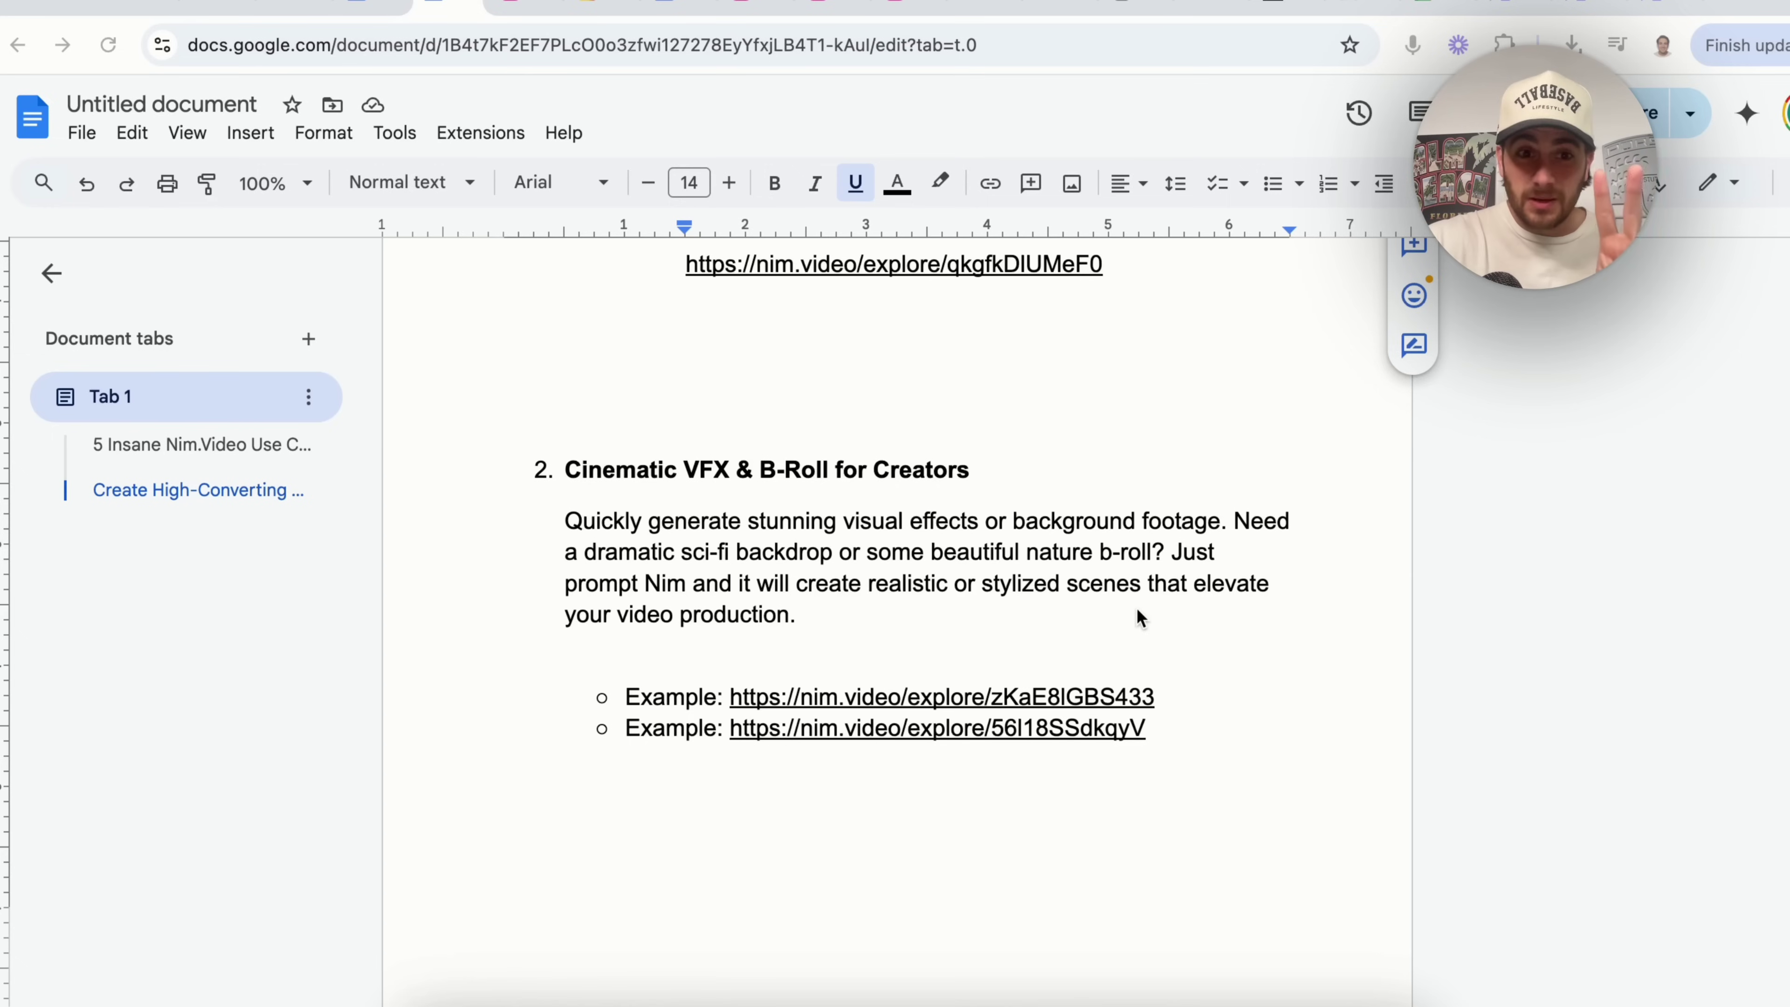
Read the Cinematic VFX & B-Roll for Creators entry in Google Docs and view its two linked Nim text-to-video examples.
triple_click(622, 476)
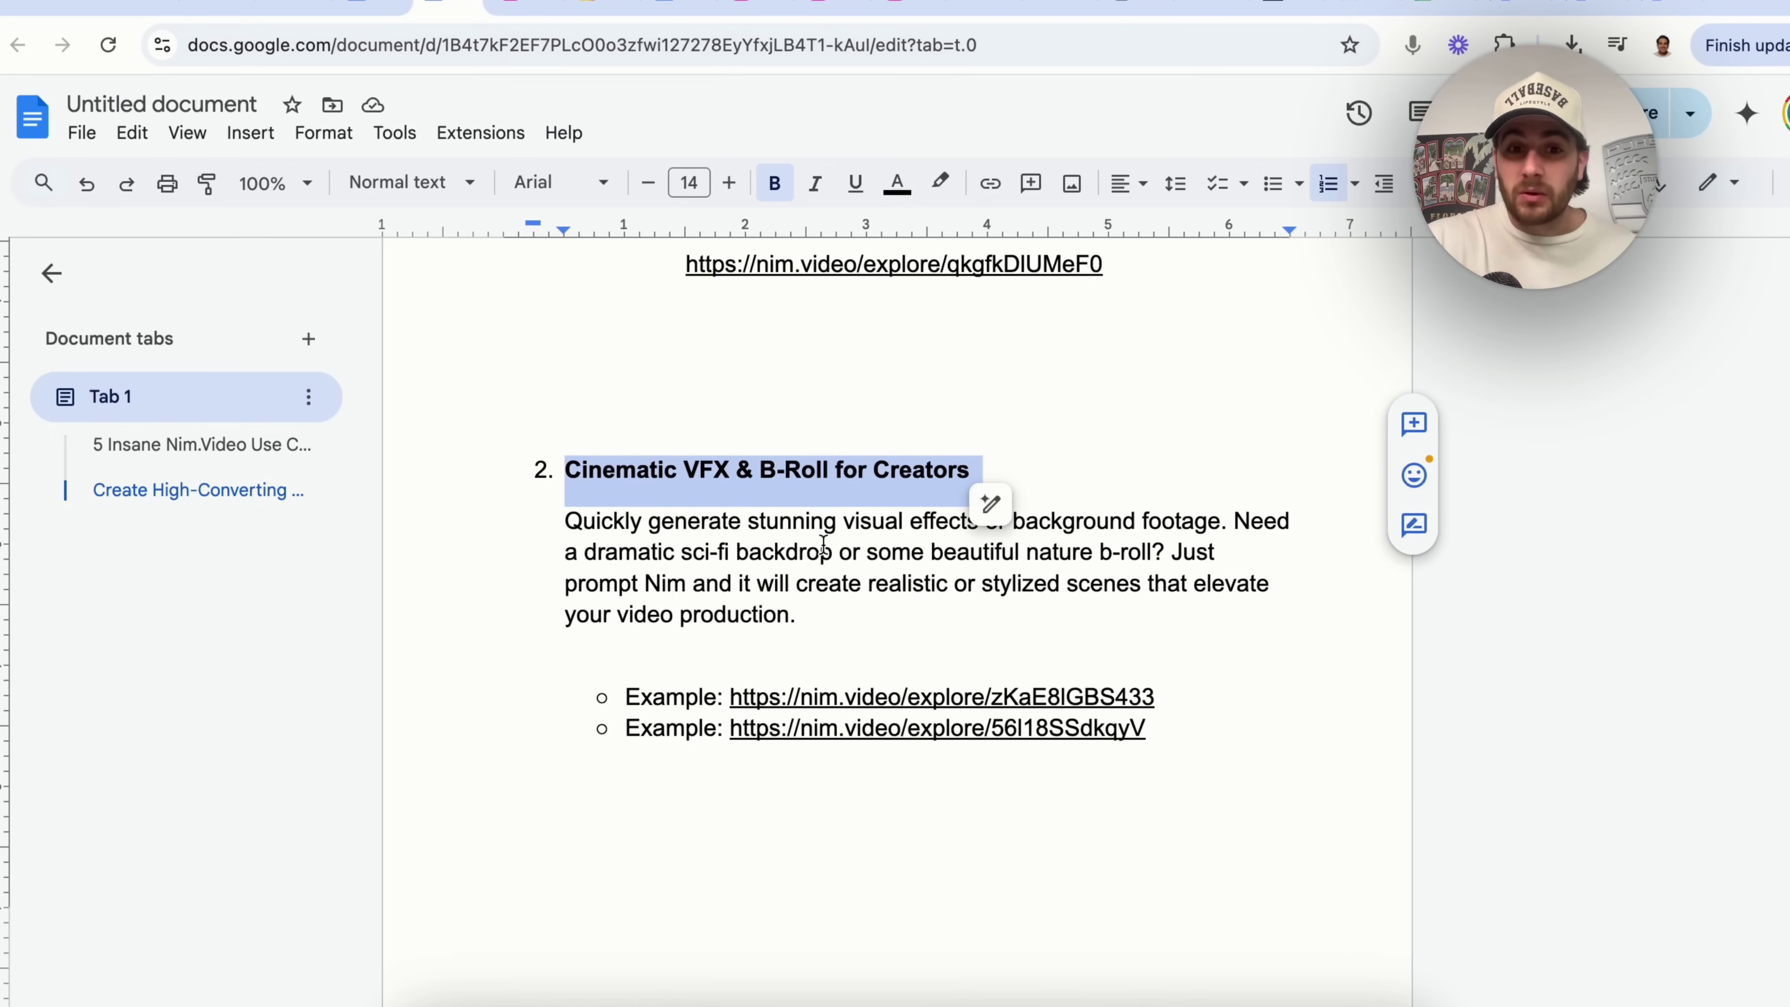
left_click(821, 699)
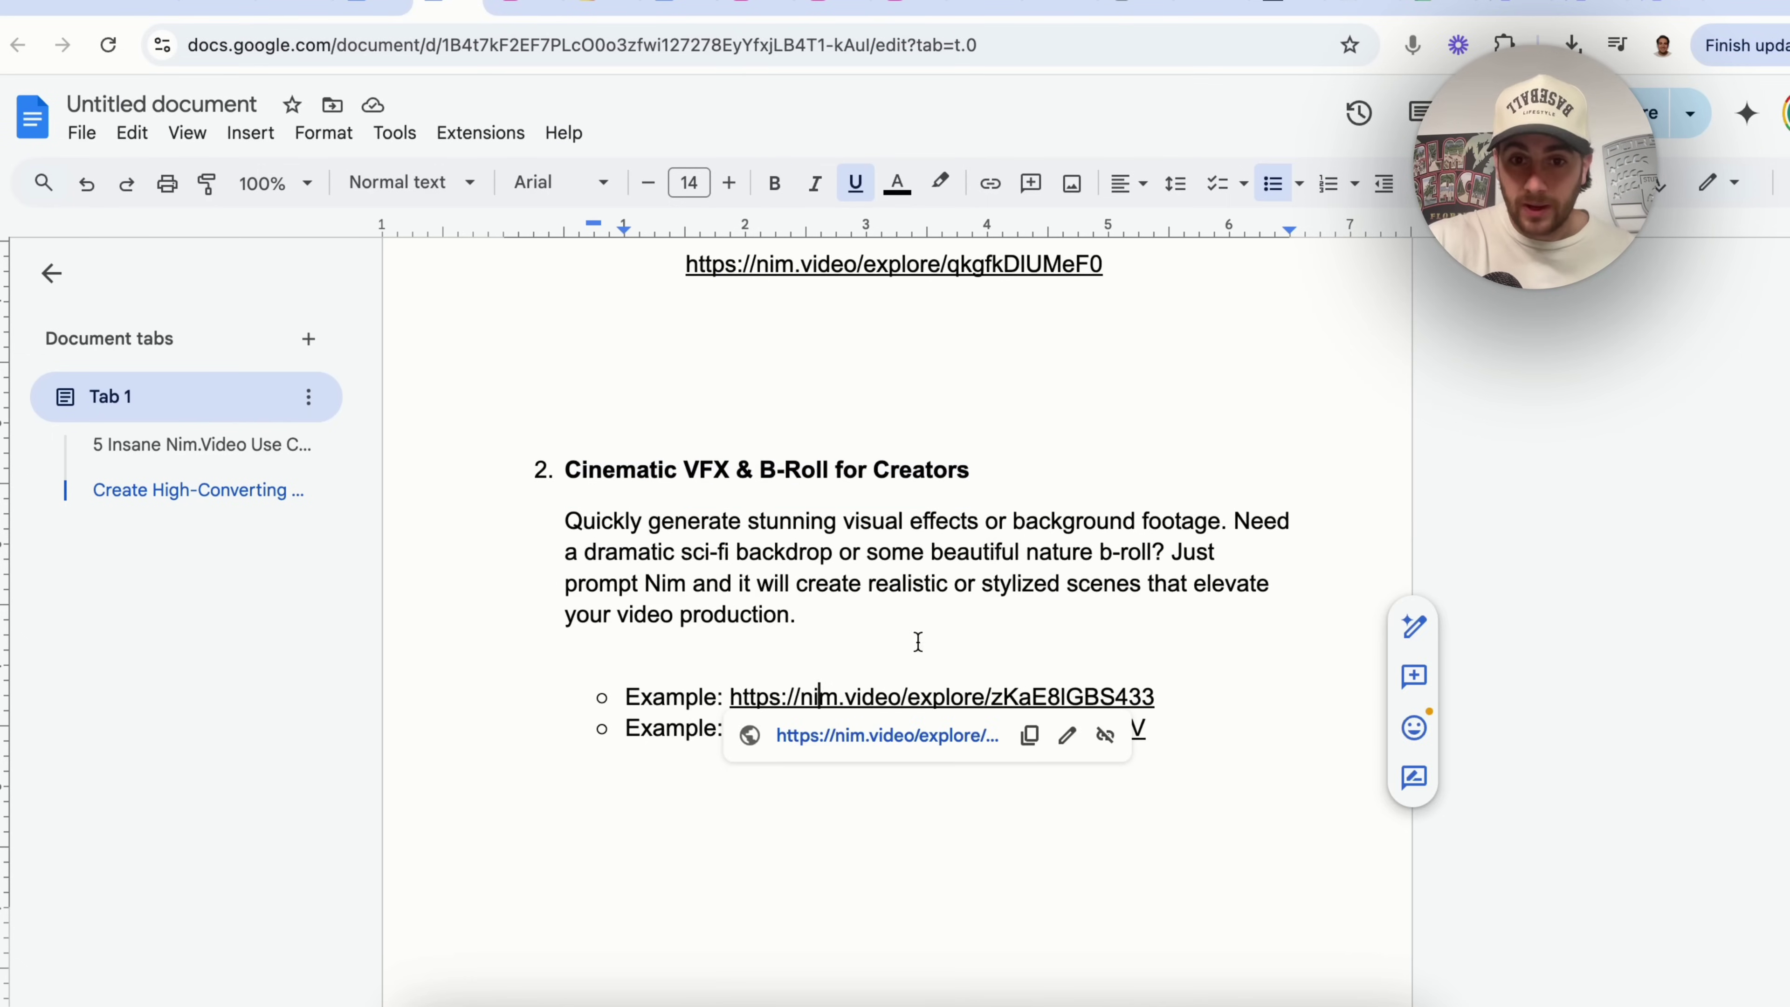
left_click(916, 737)
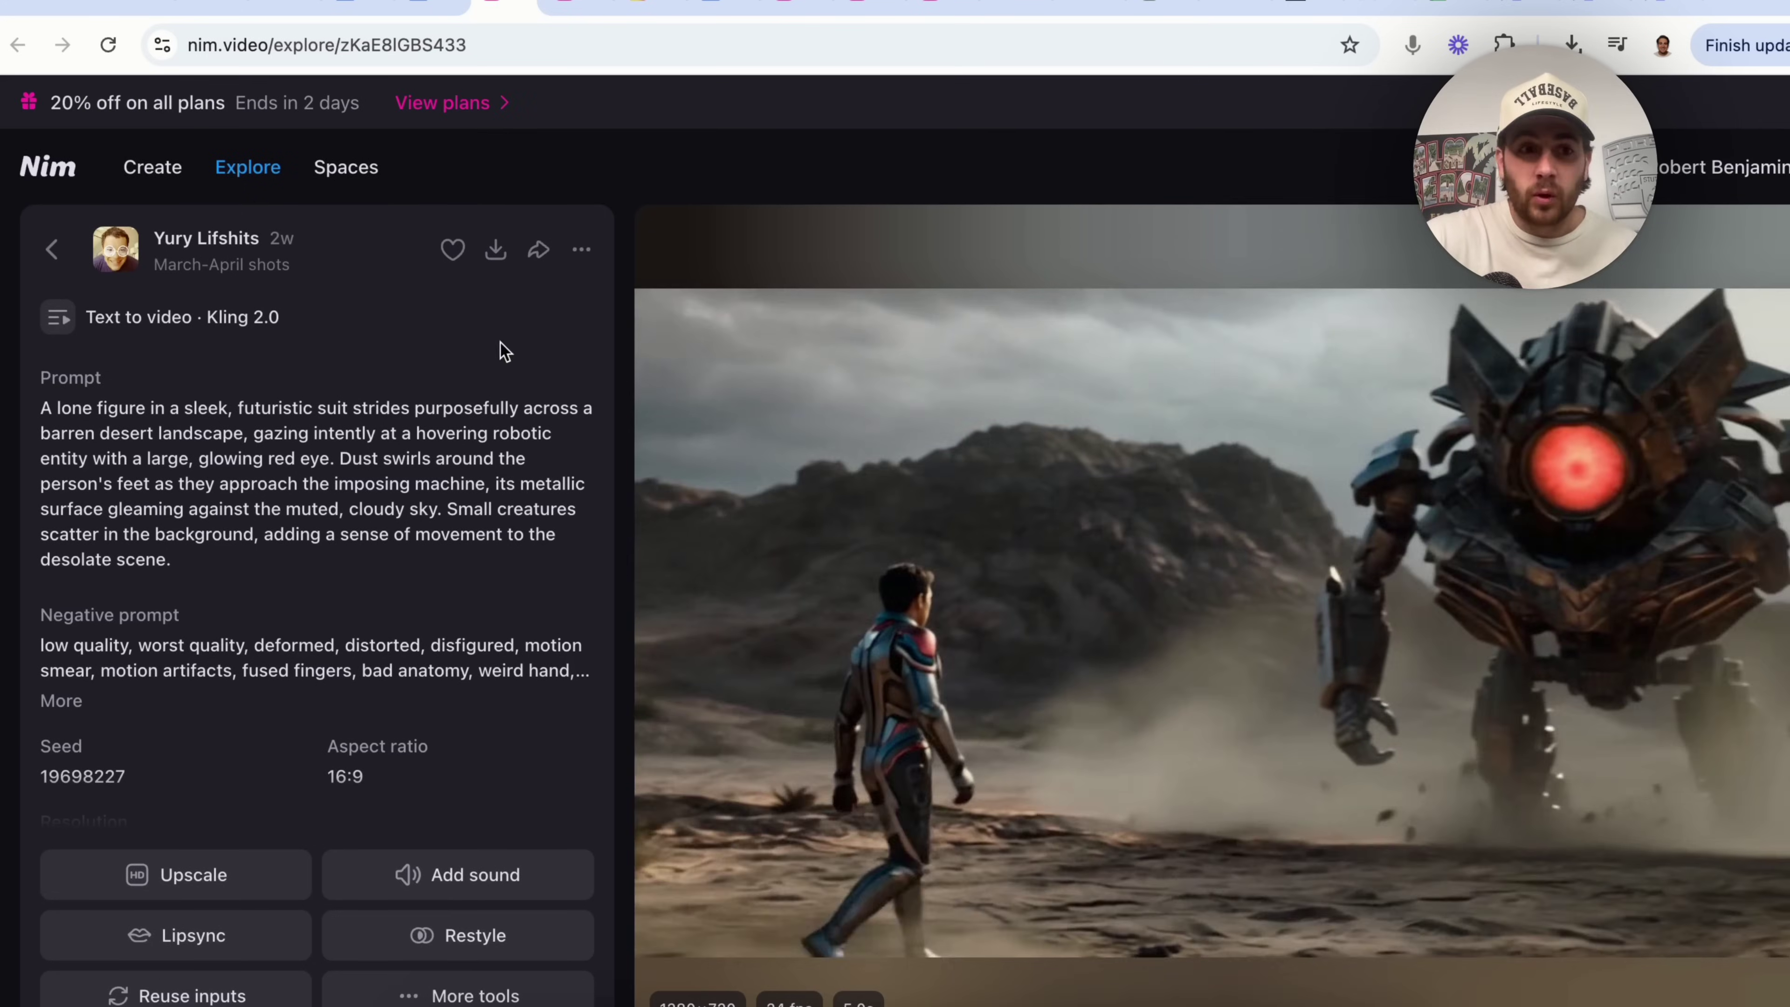
scroll(1043, 549, "down", 1)
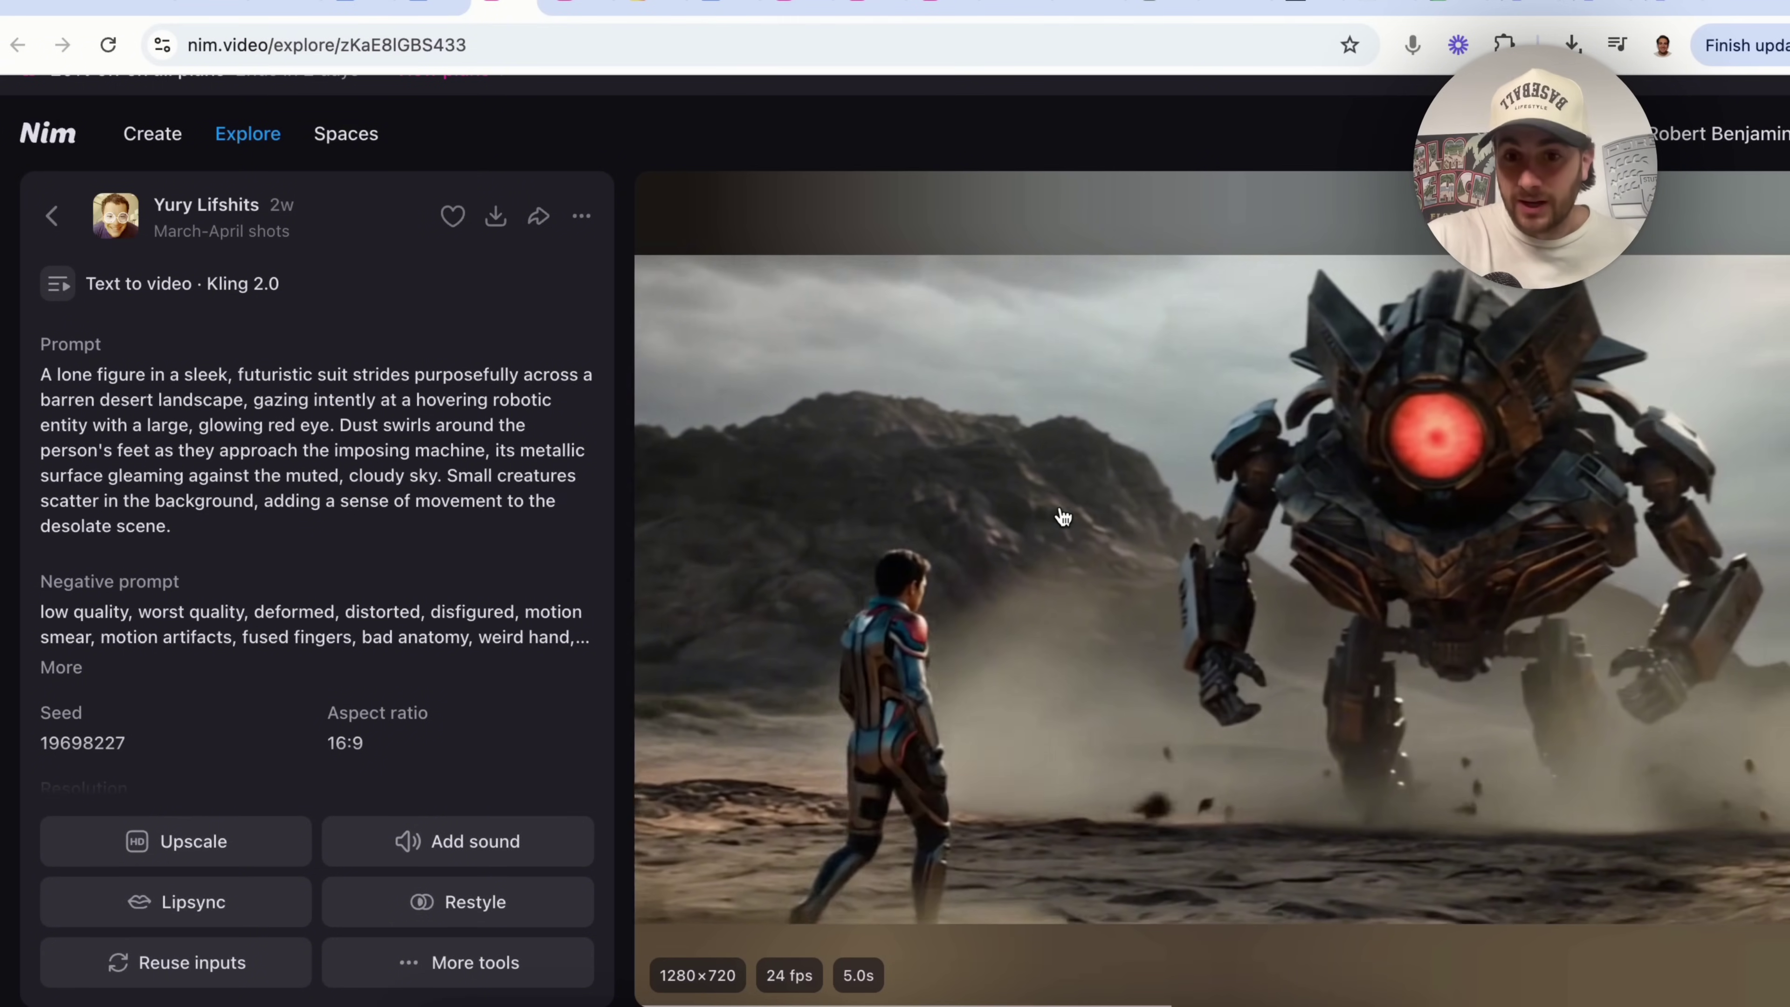
left_click(425, 11)
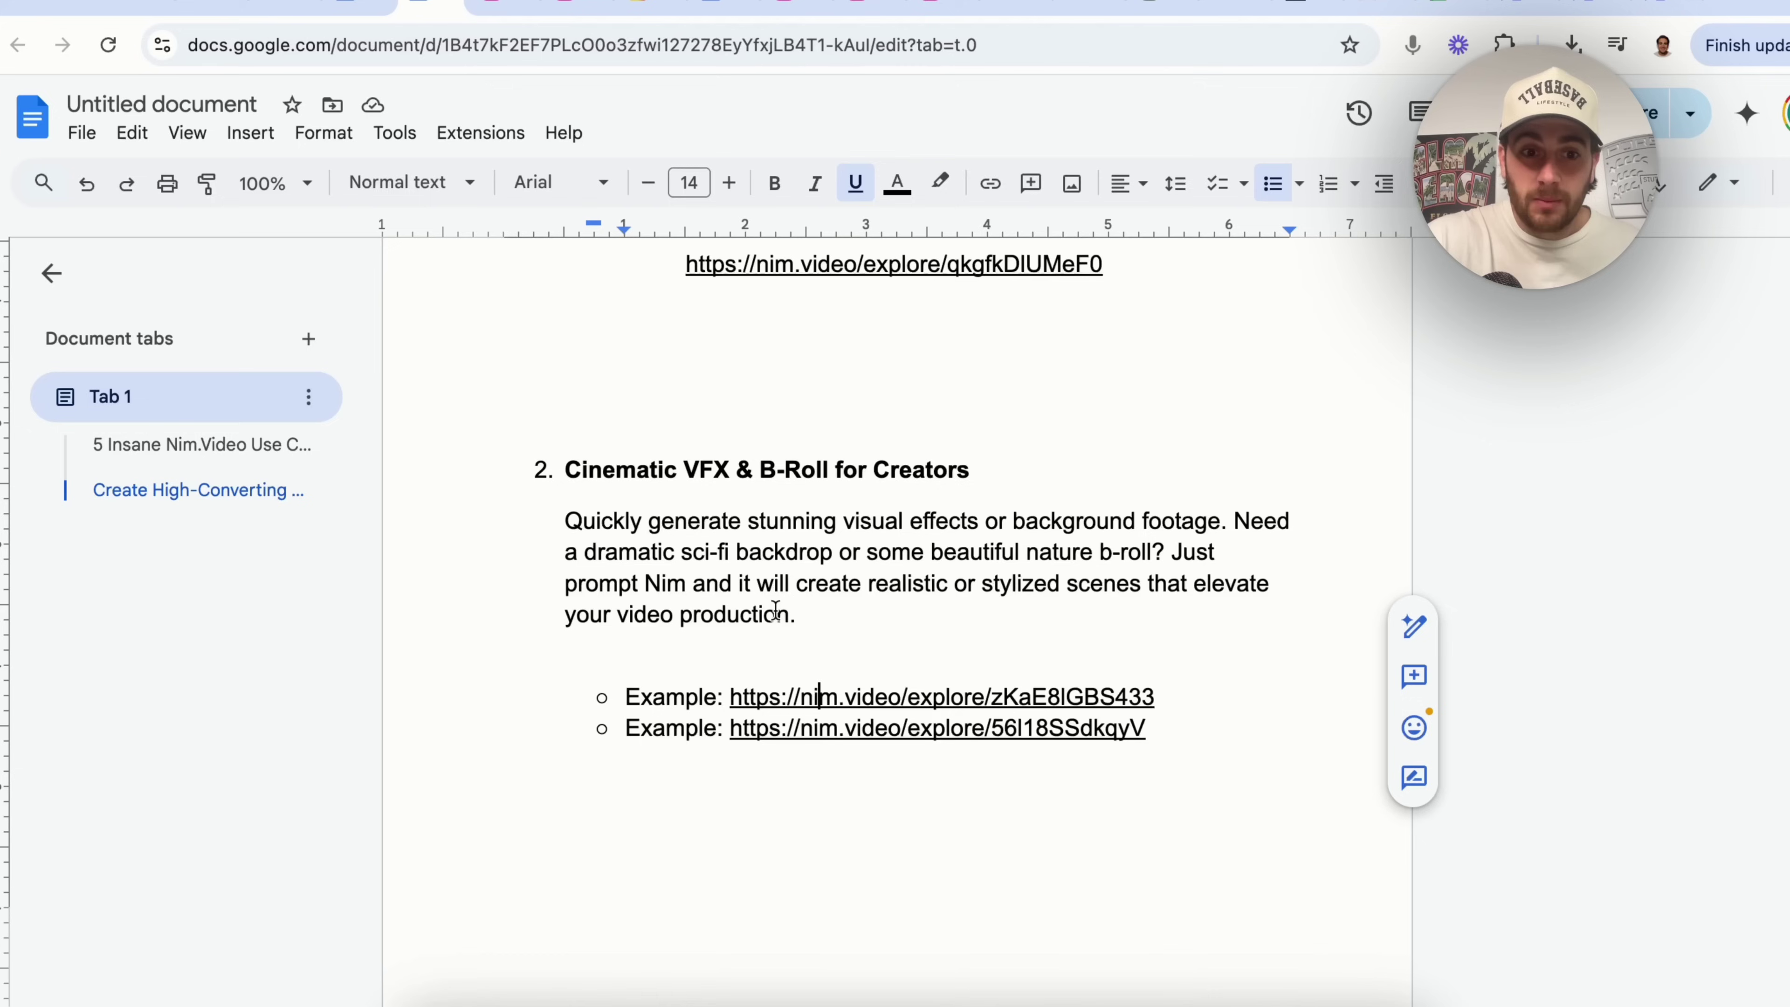
left_click(829, 779)
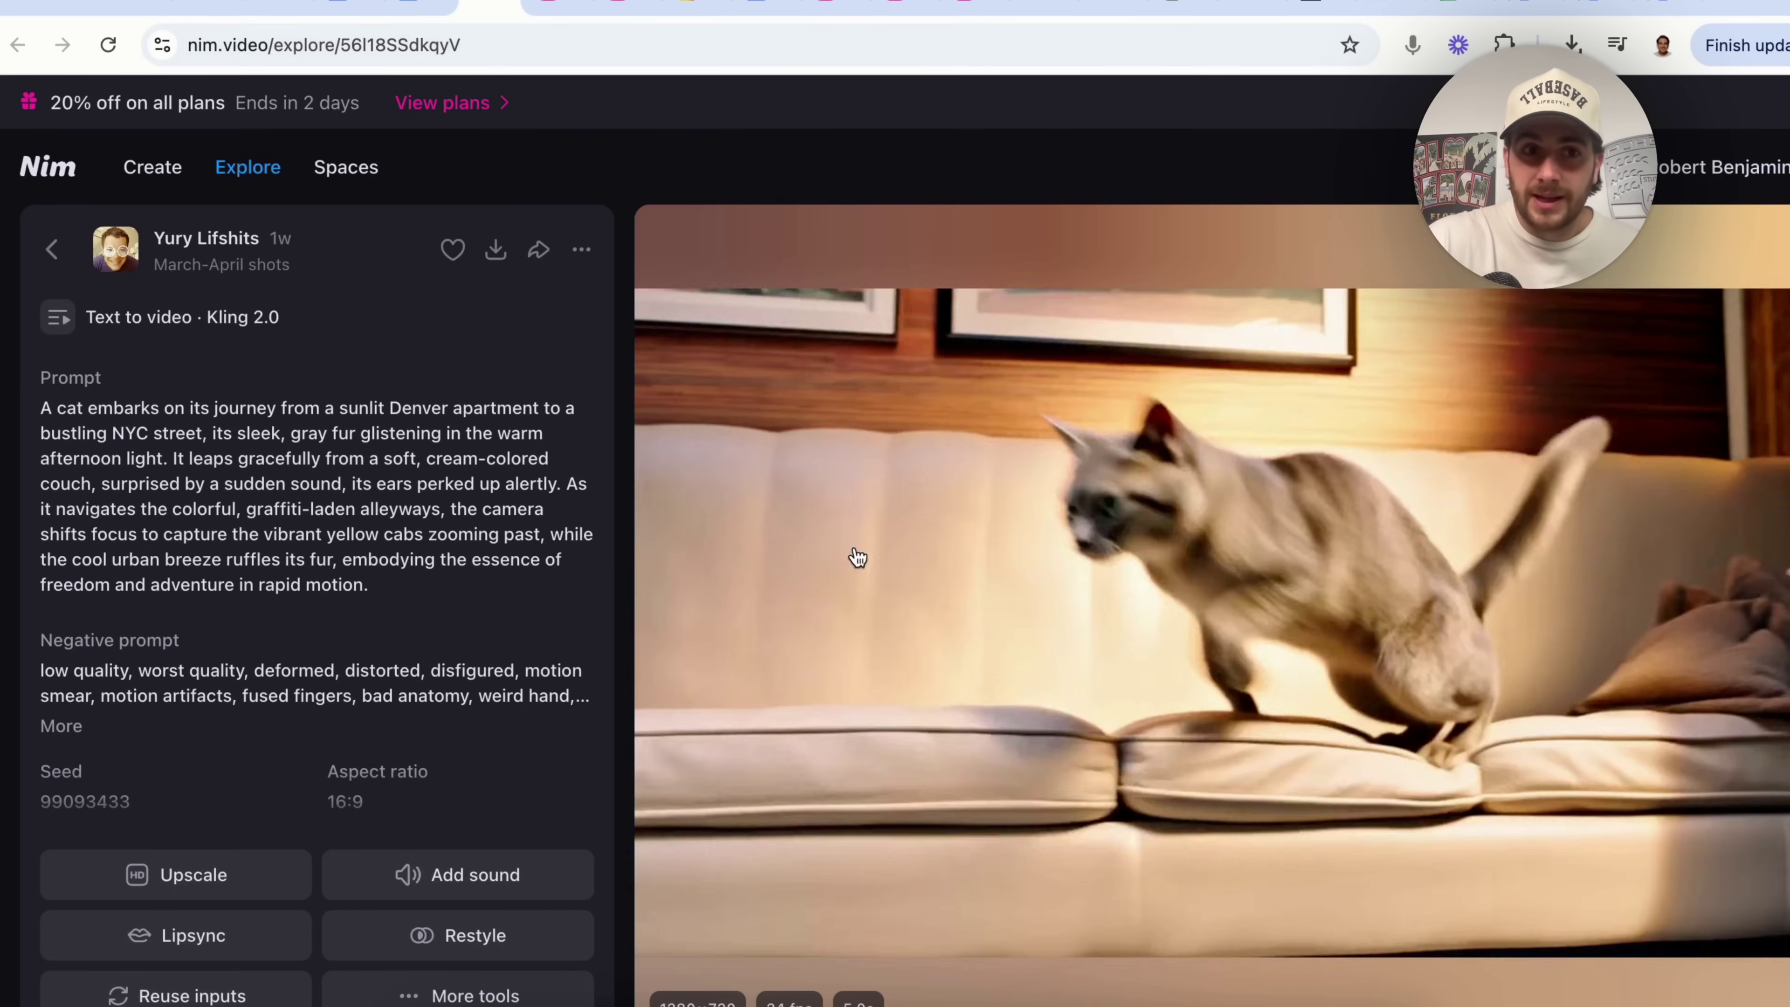
Look over the linked text-to-video examples and browse the Hot feed of community videos on Nim's Explore page.
scroll(971, 593, "down", 2)
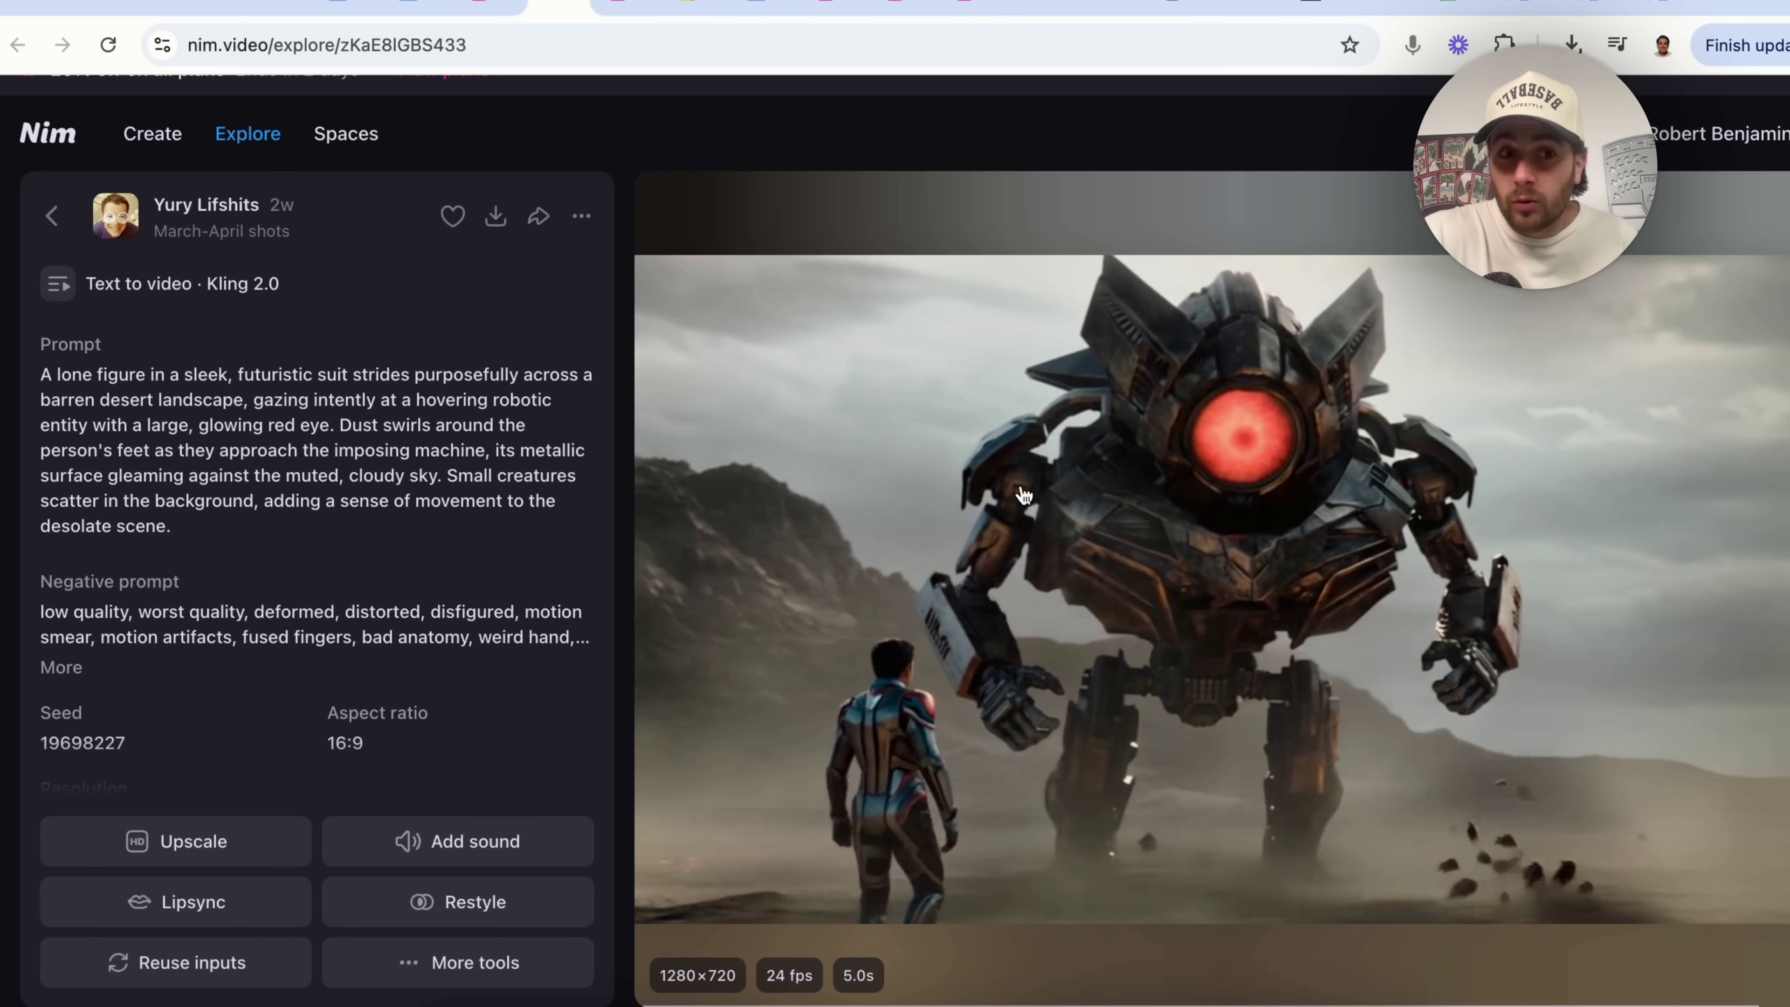
left_click(248, 134)
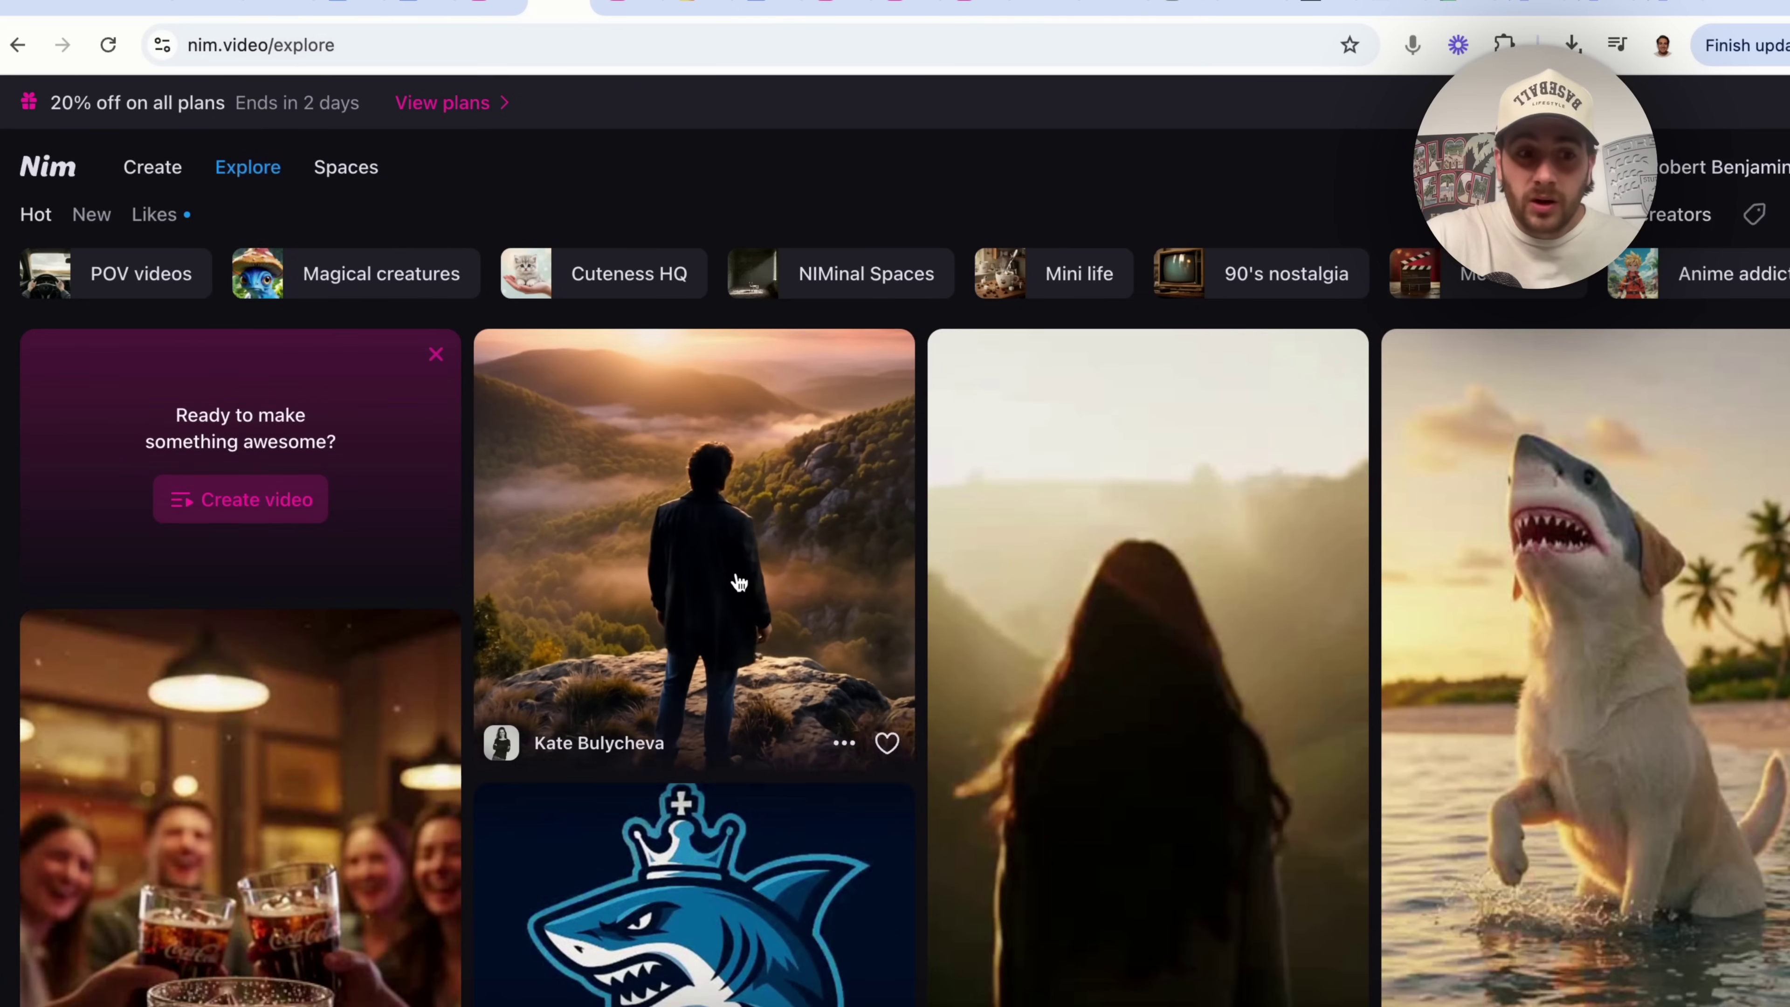
scroll(724, 528, "down", 10)
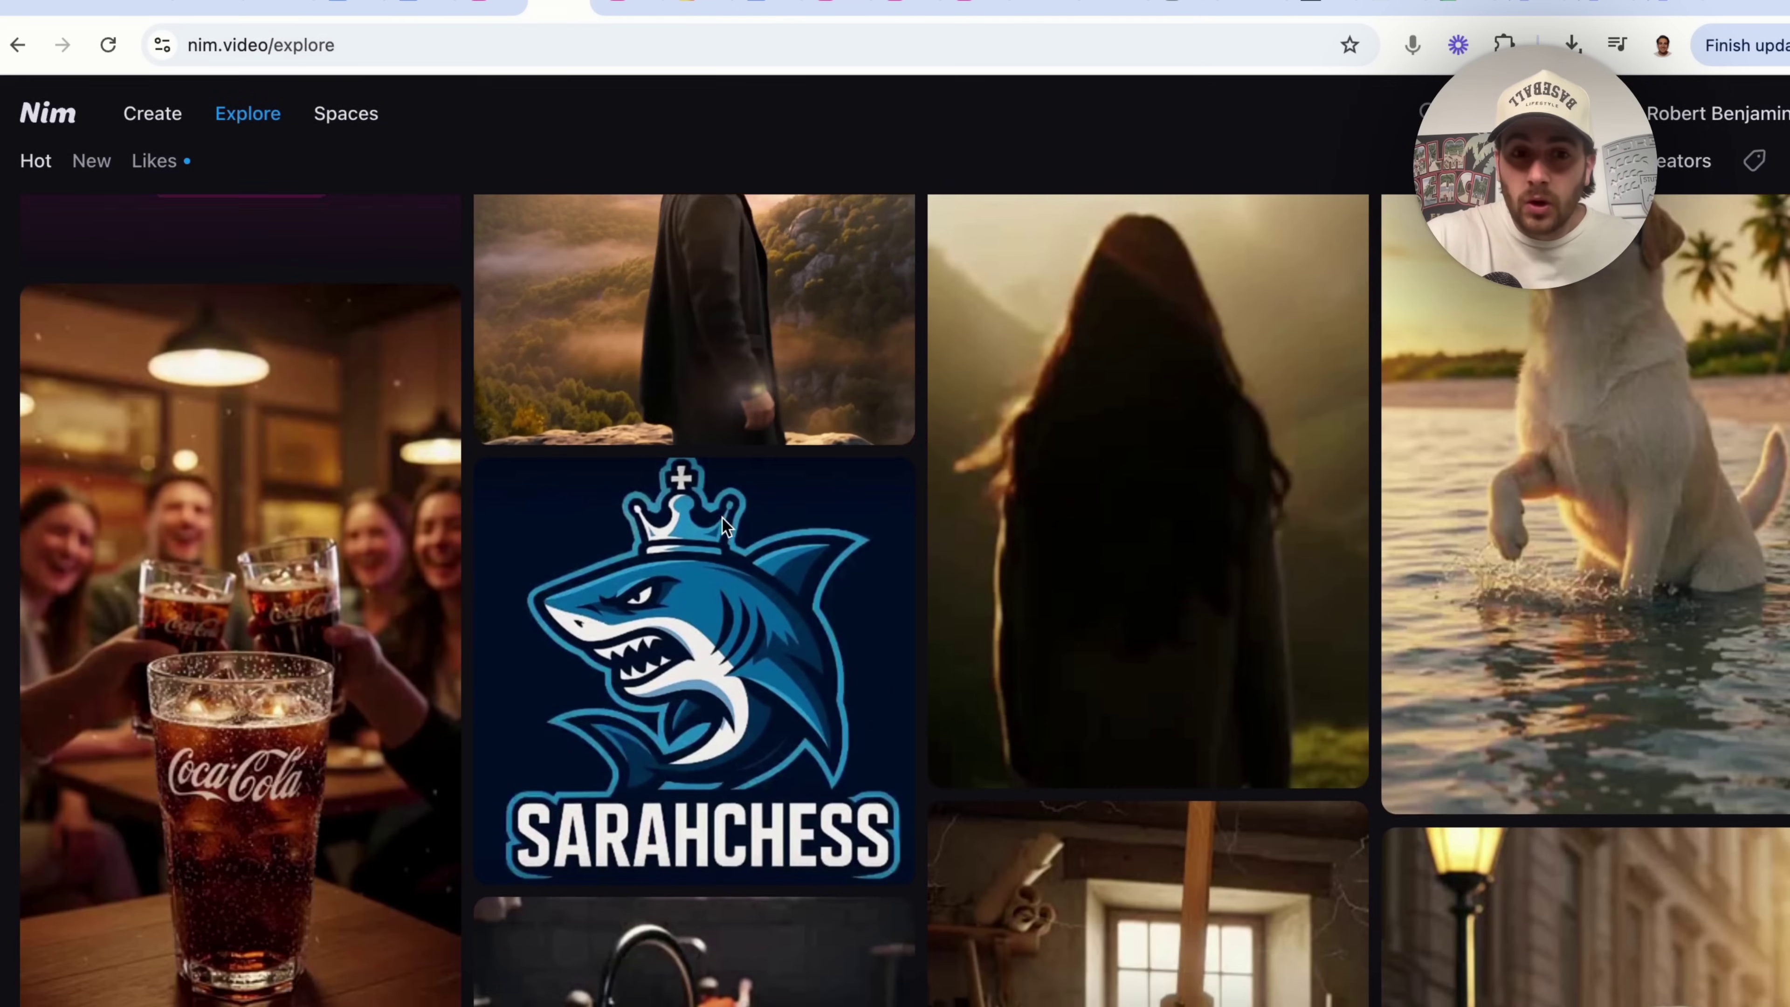
scroll(722, 519, "down", 9)
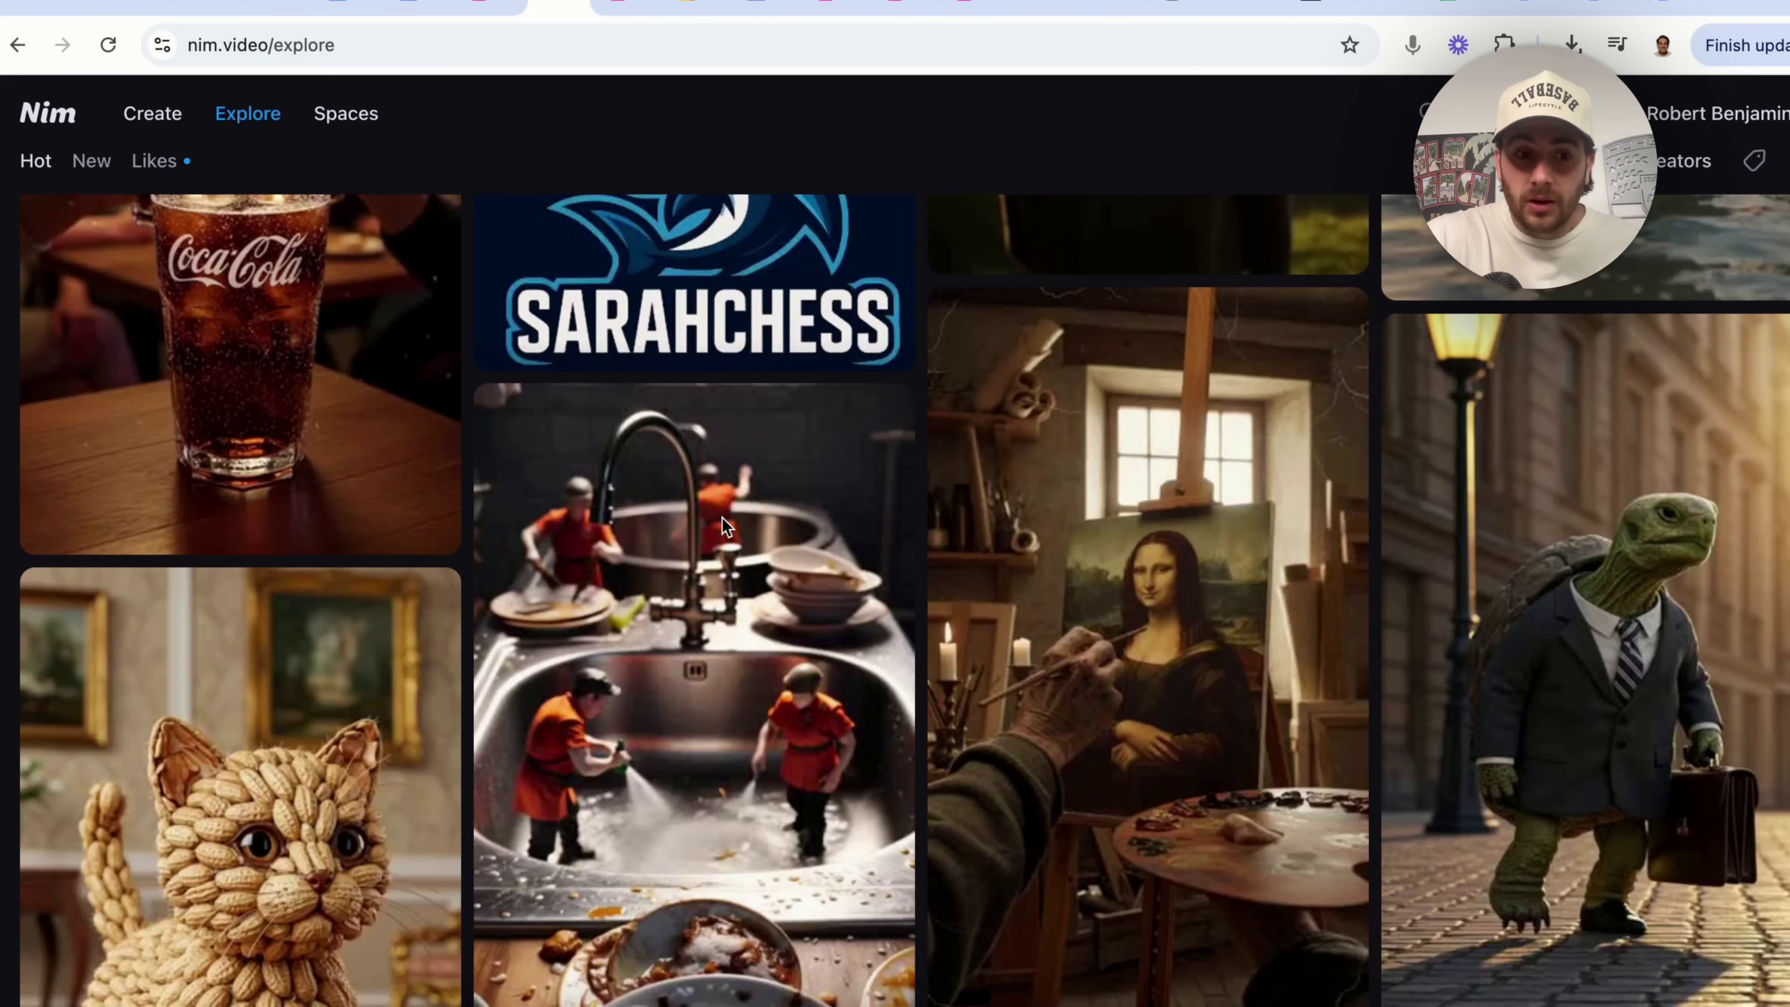
scroll(399, 606, "down", 6)
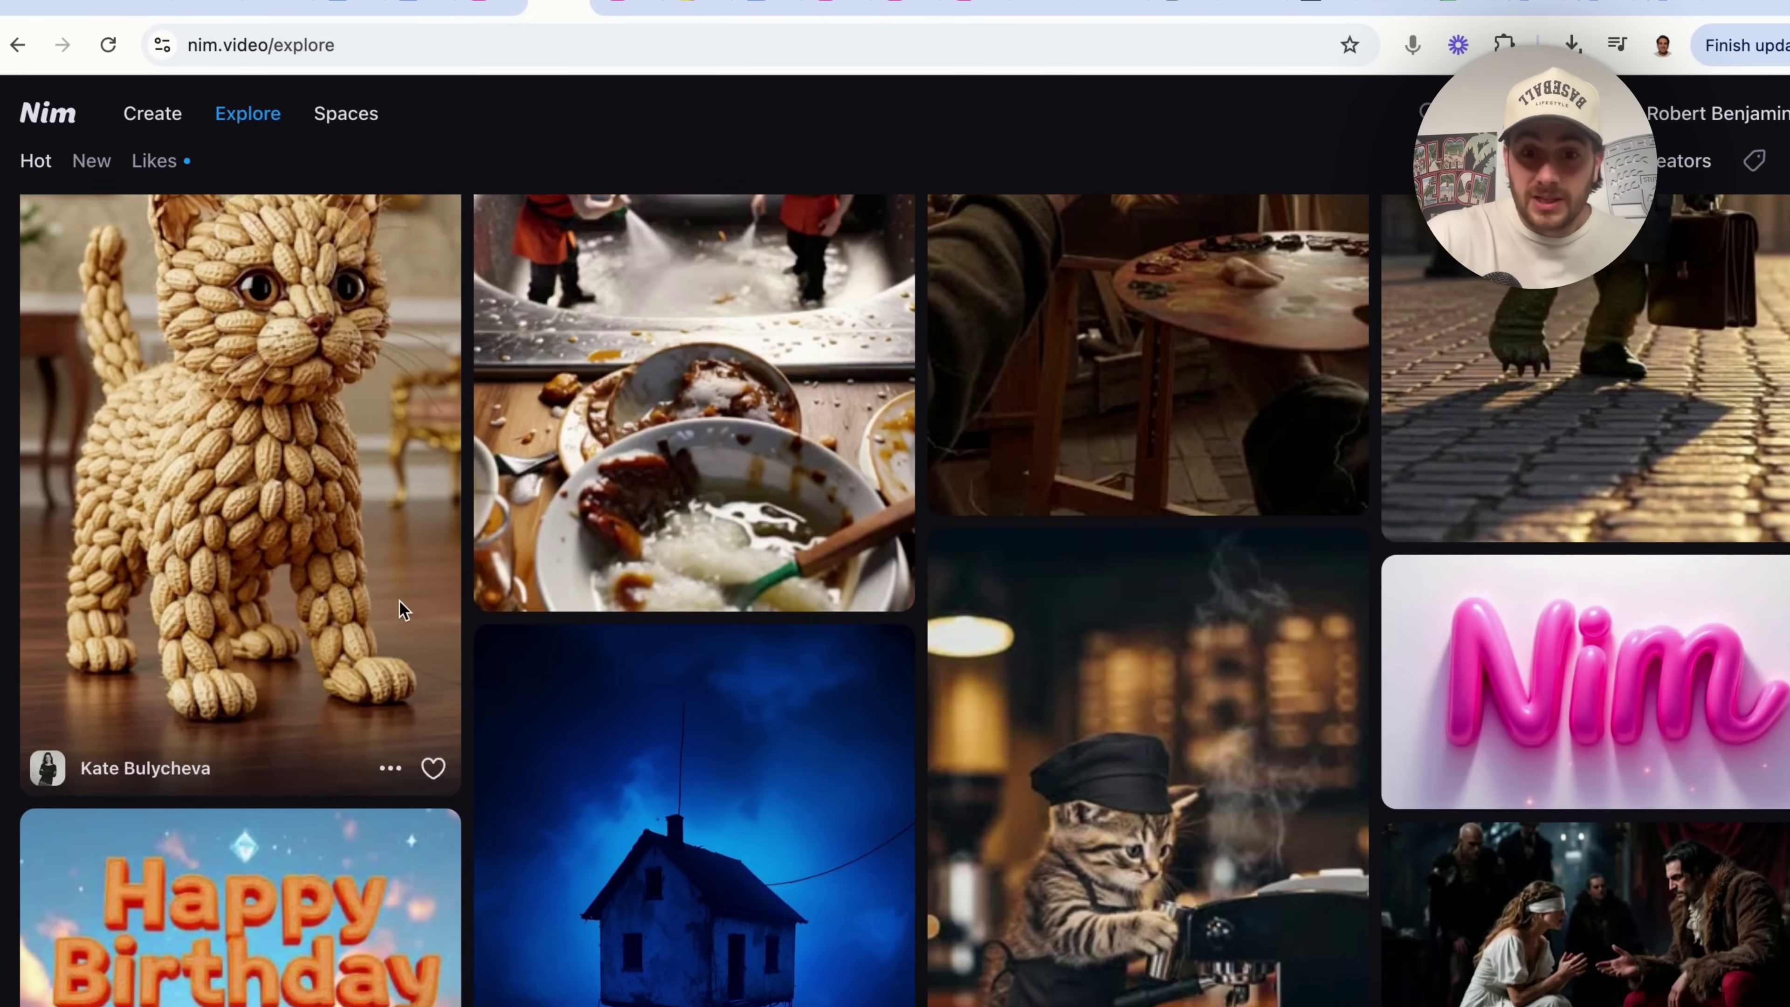
scroll(399, 607, "down", 10)
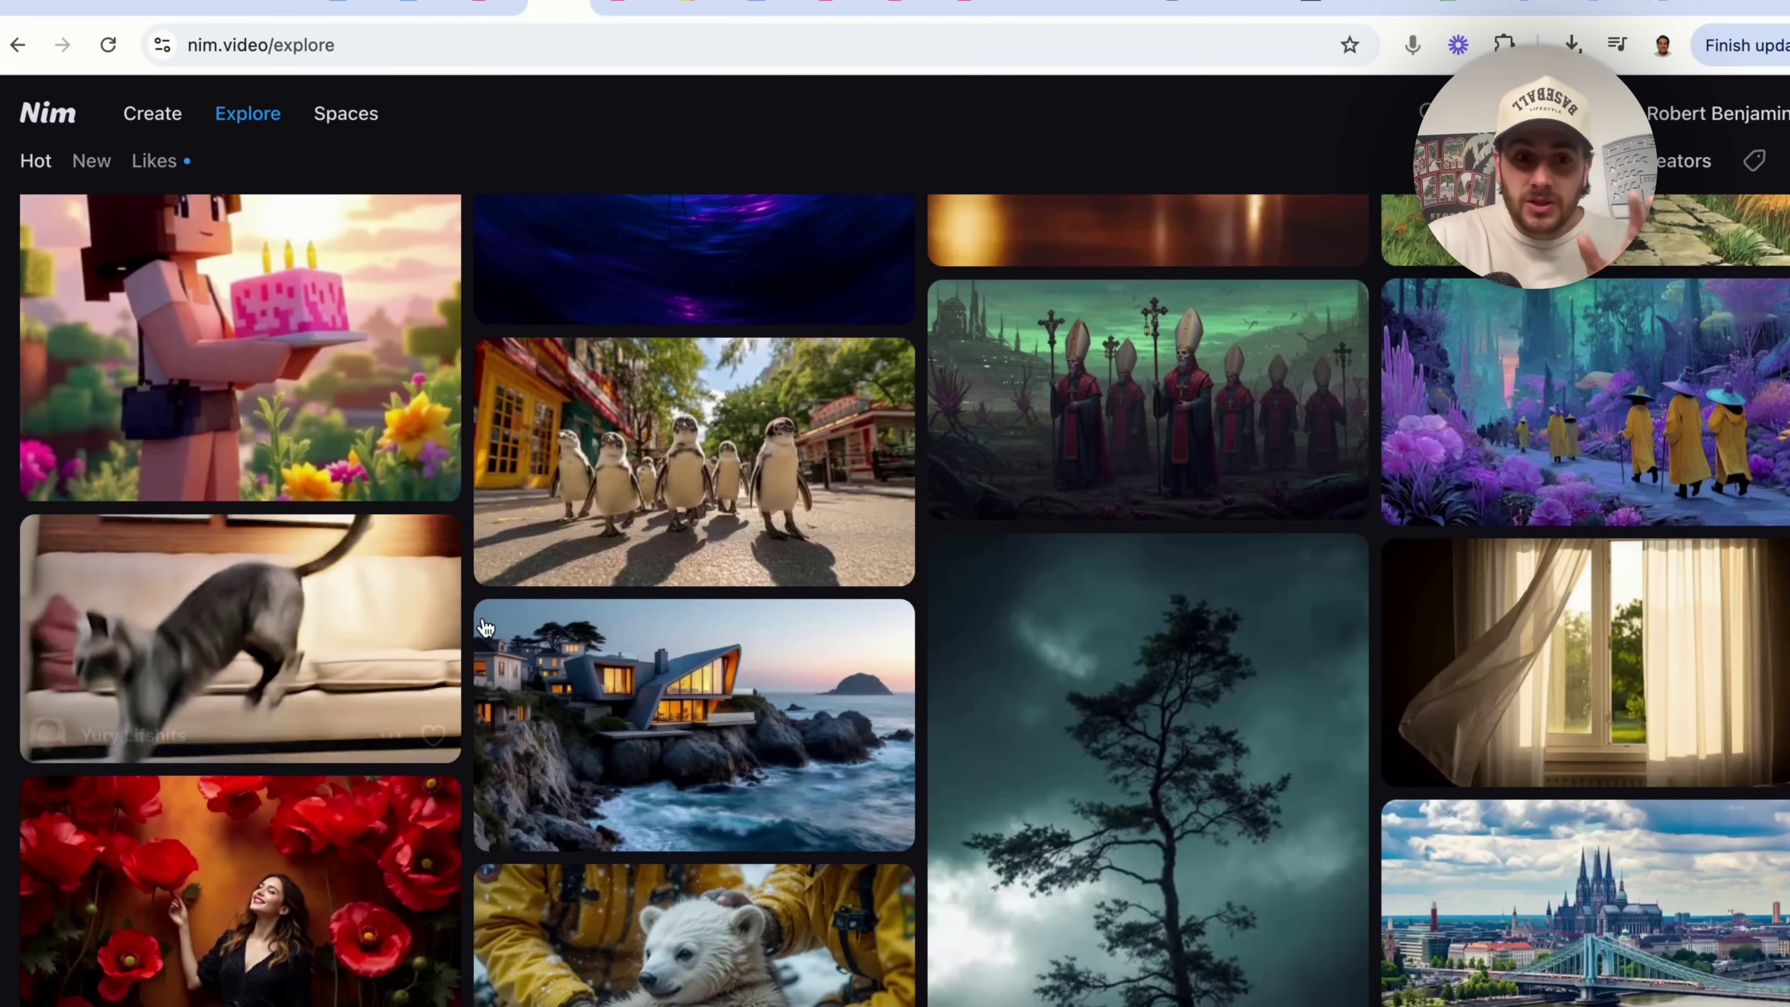
left_click(705, 677)
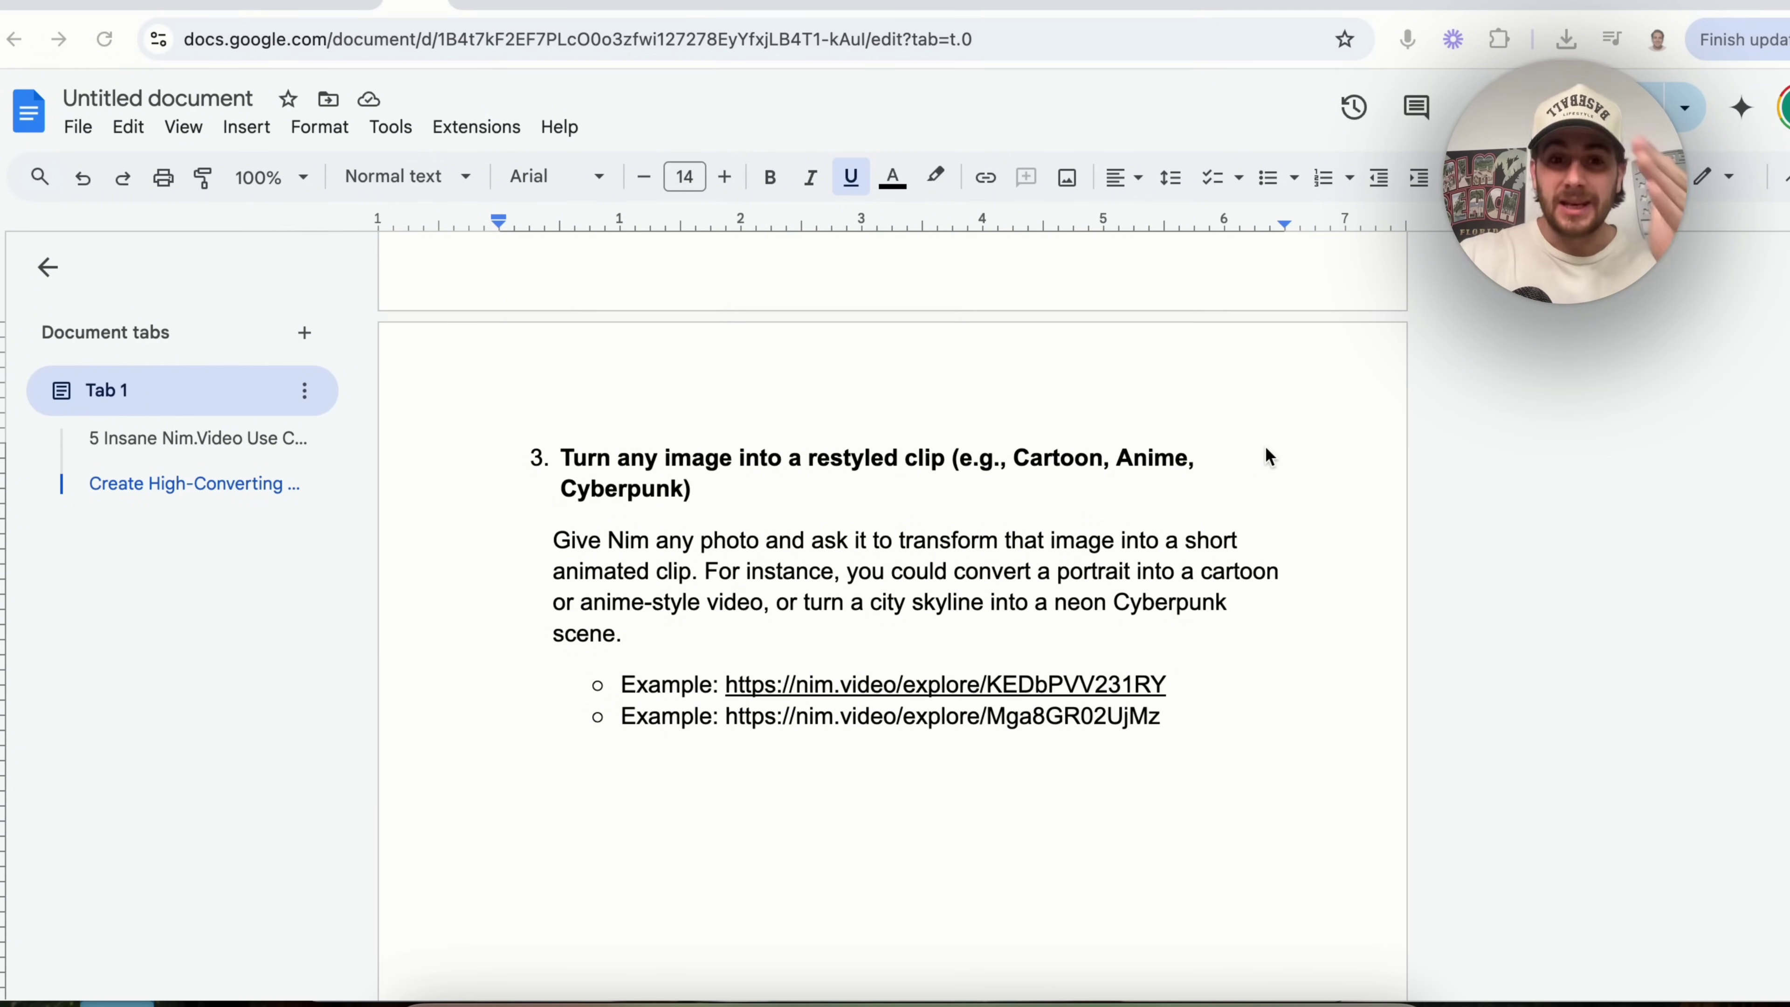
Read the restyled-clip entry in Google Docs, then review its first linked Nim example and the image-to-video prompt workspace.
triple_click(840, 471)
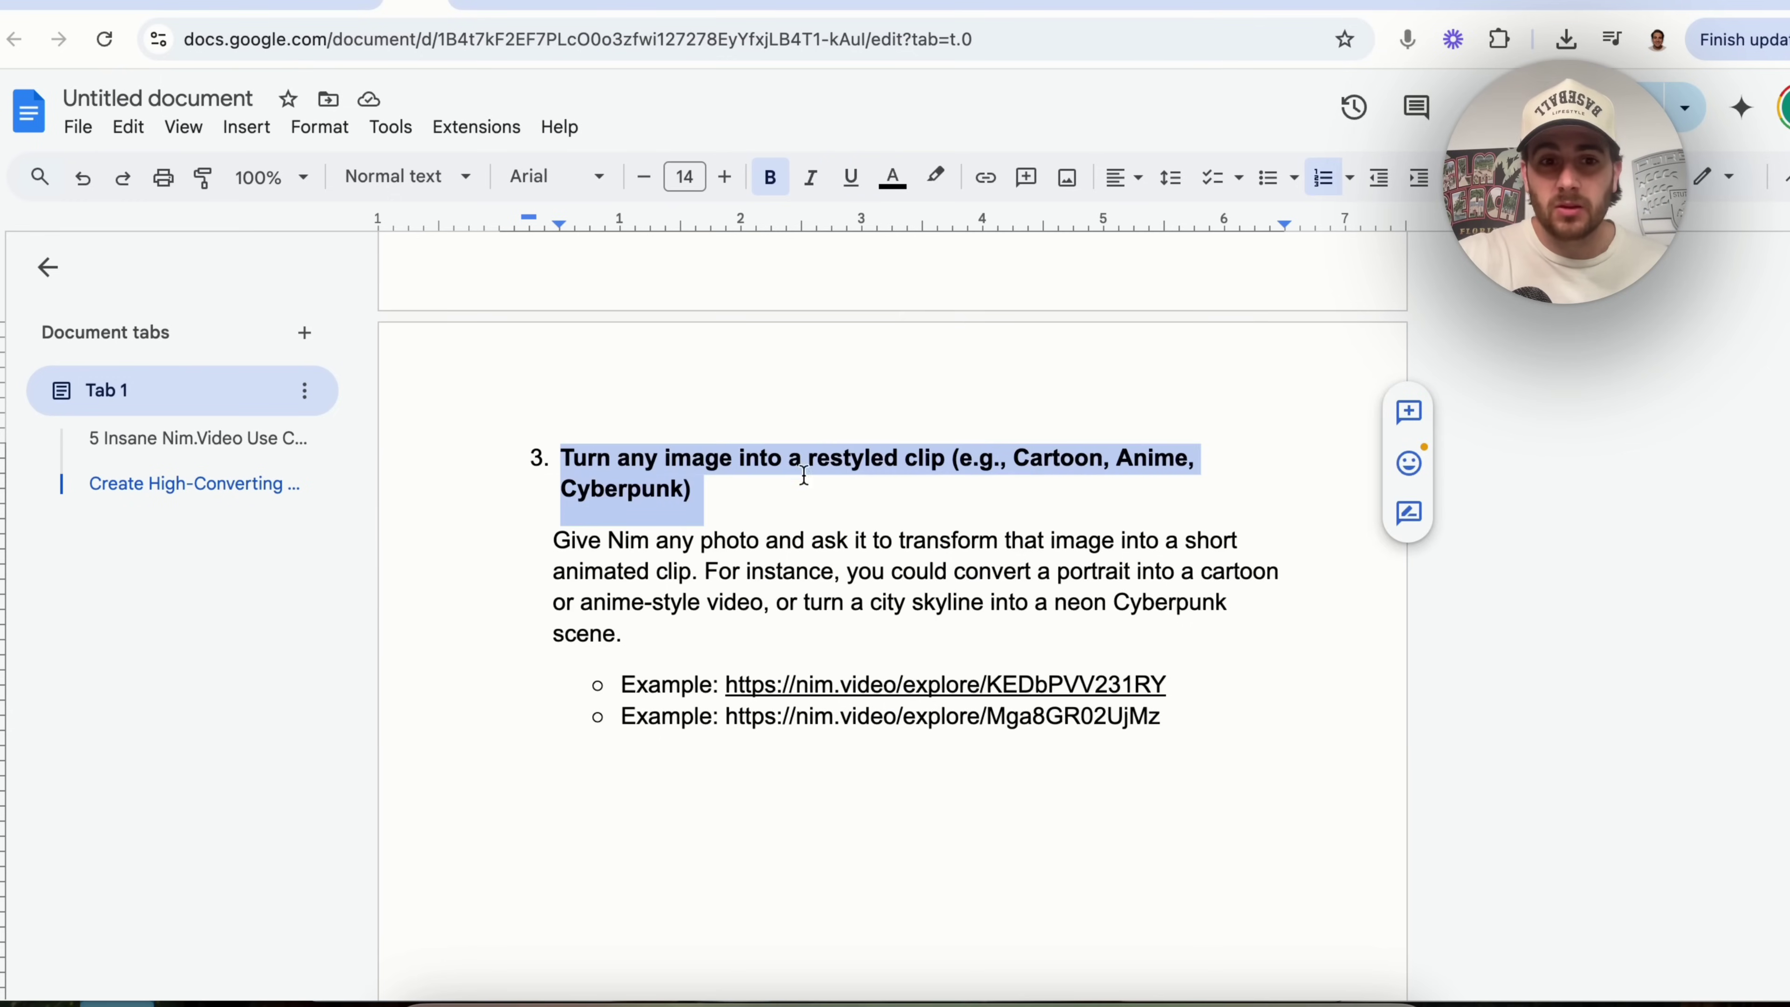
left_click(736, 477)
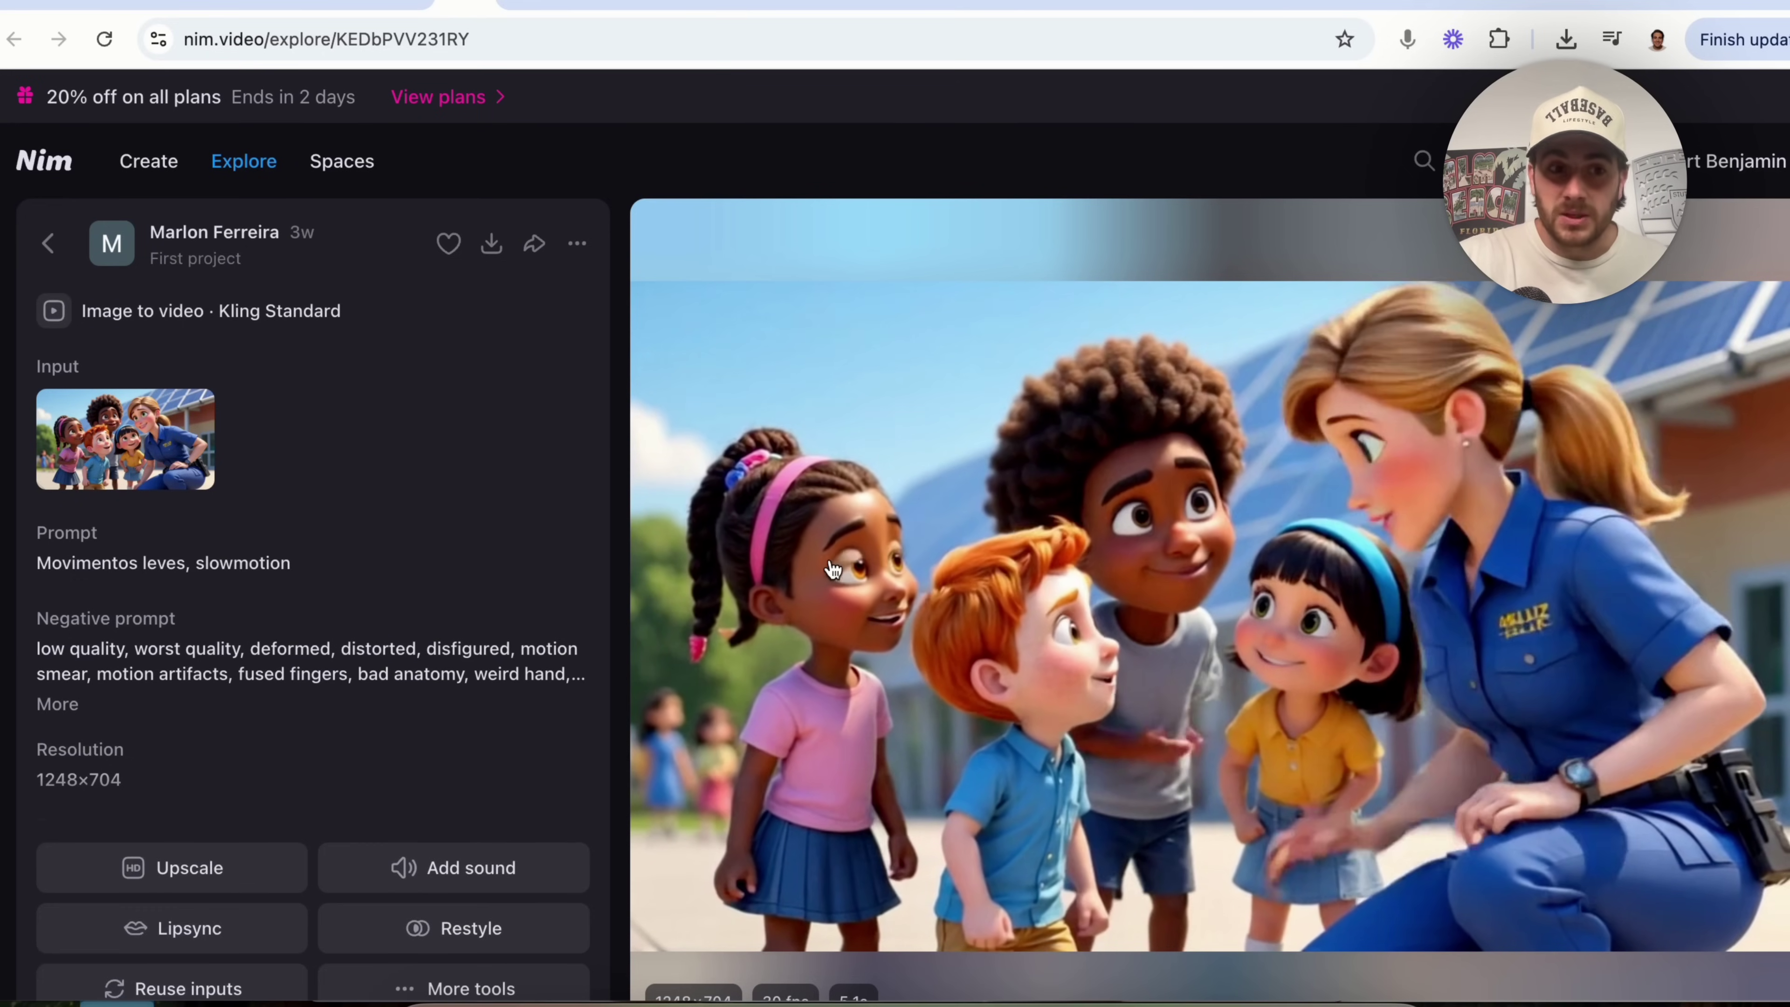
left_click(63, 314)
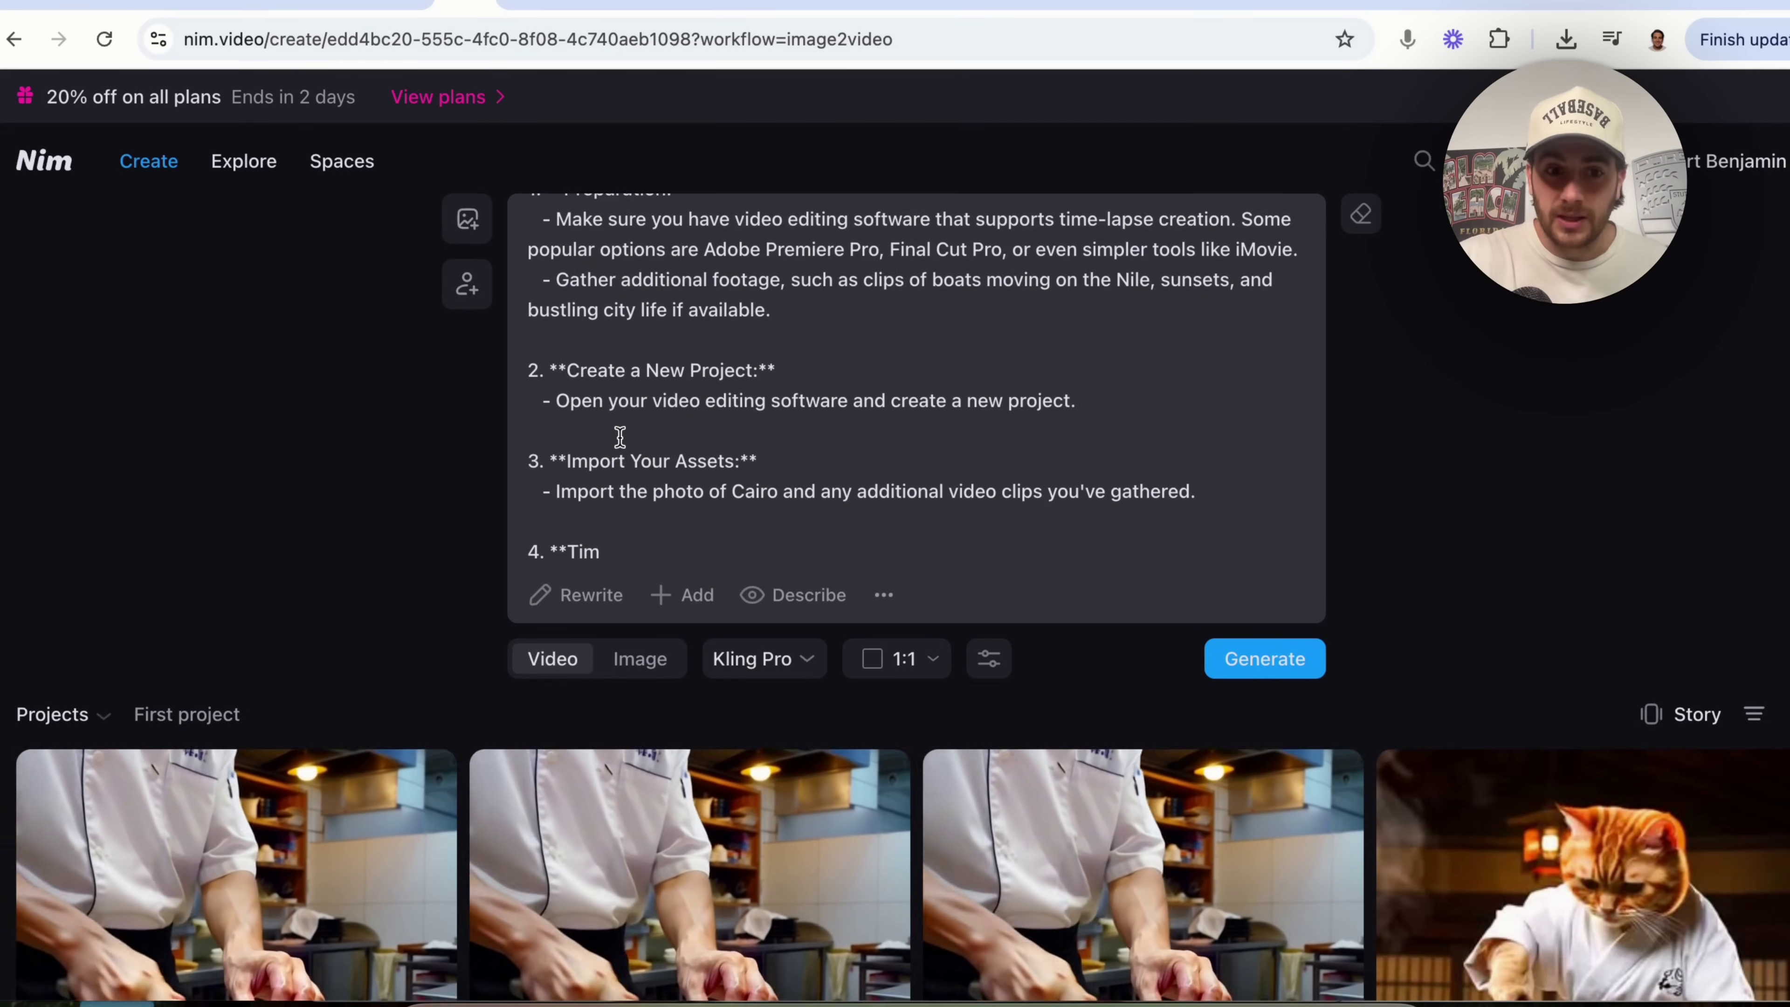
scroll(620, 437, "up", 5)
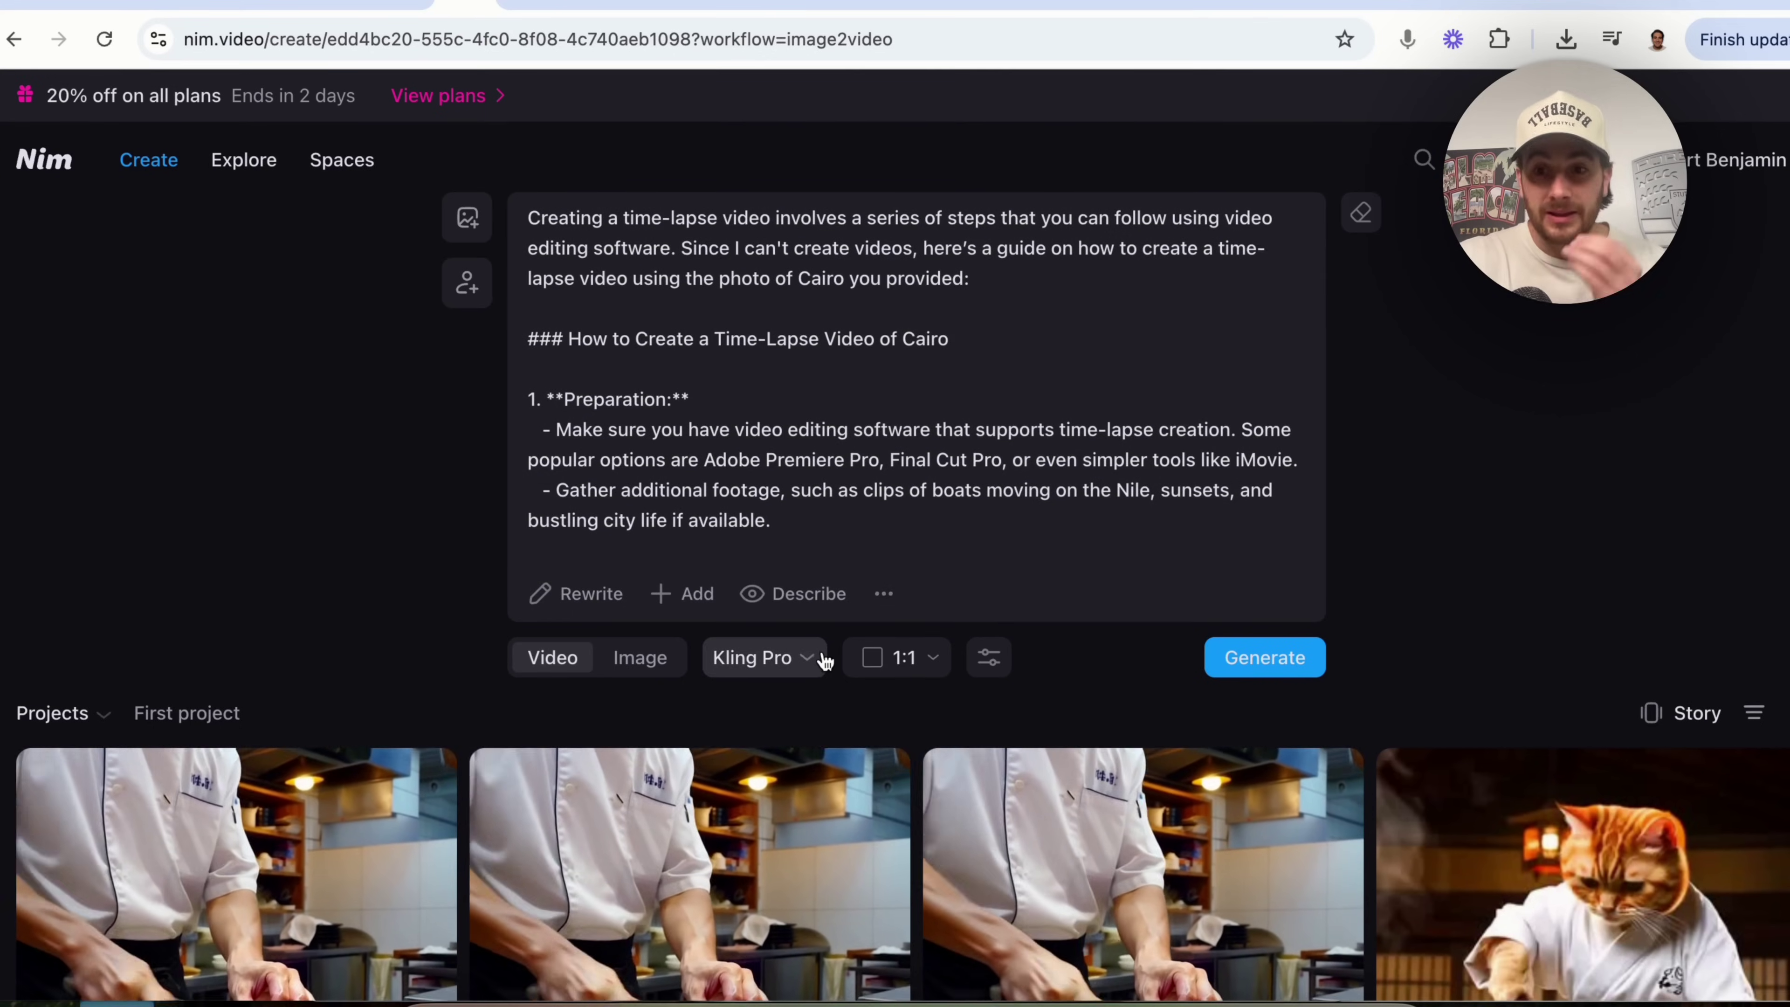
scroll(823, 659, "down", 1)
scroll(825, 587, "up", 1)
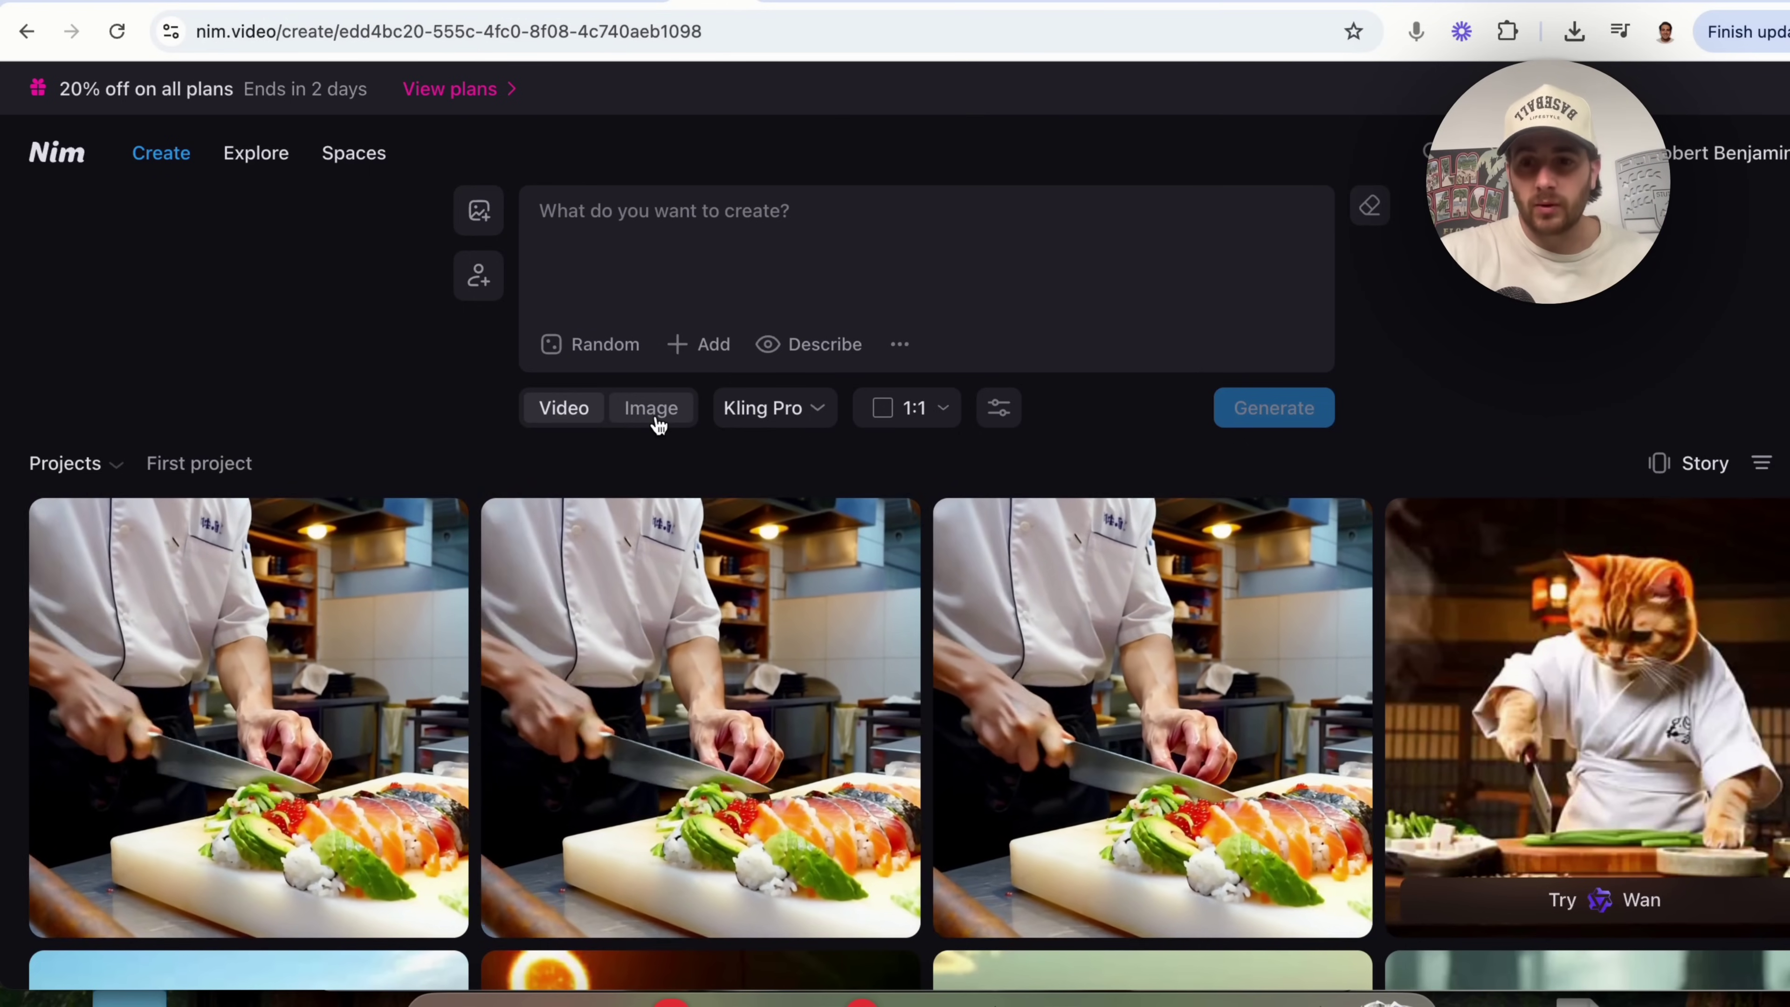
Switch creation to image mode, enter the prompt "A cat stuck in a tree" and have Nim rewrite it.
left_click(656, 422)
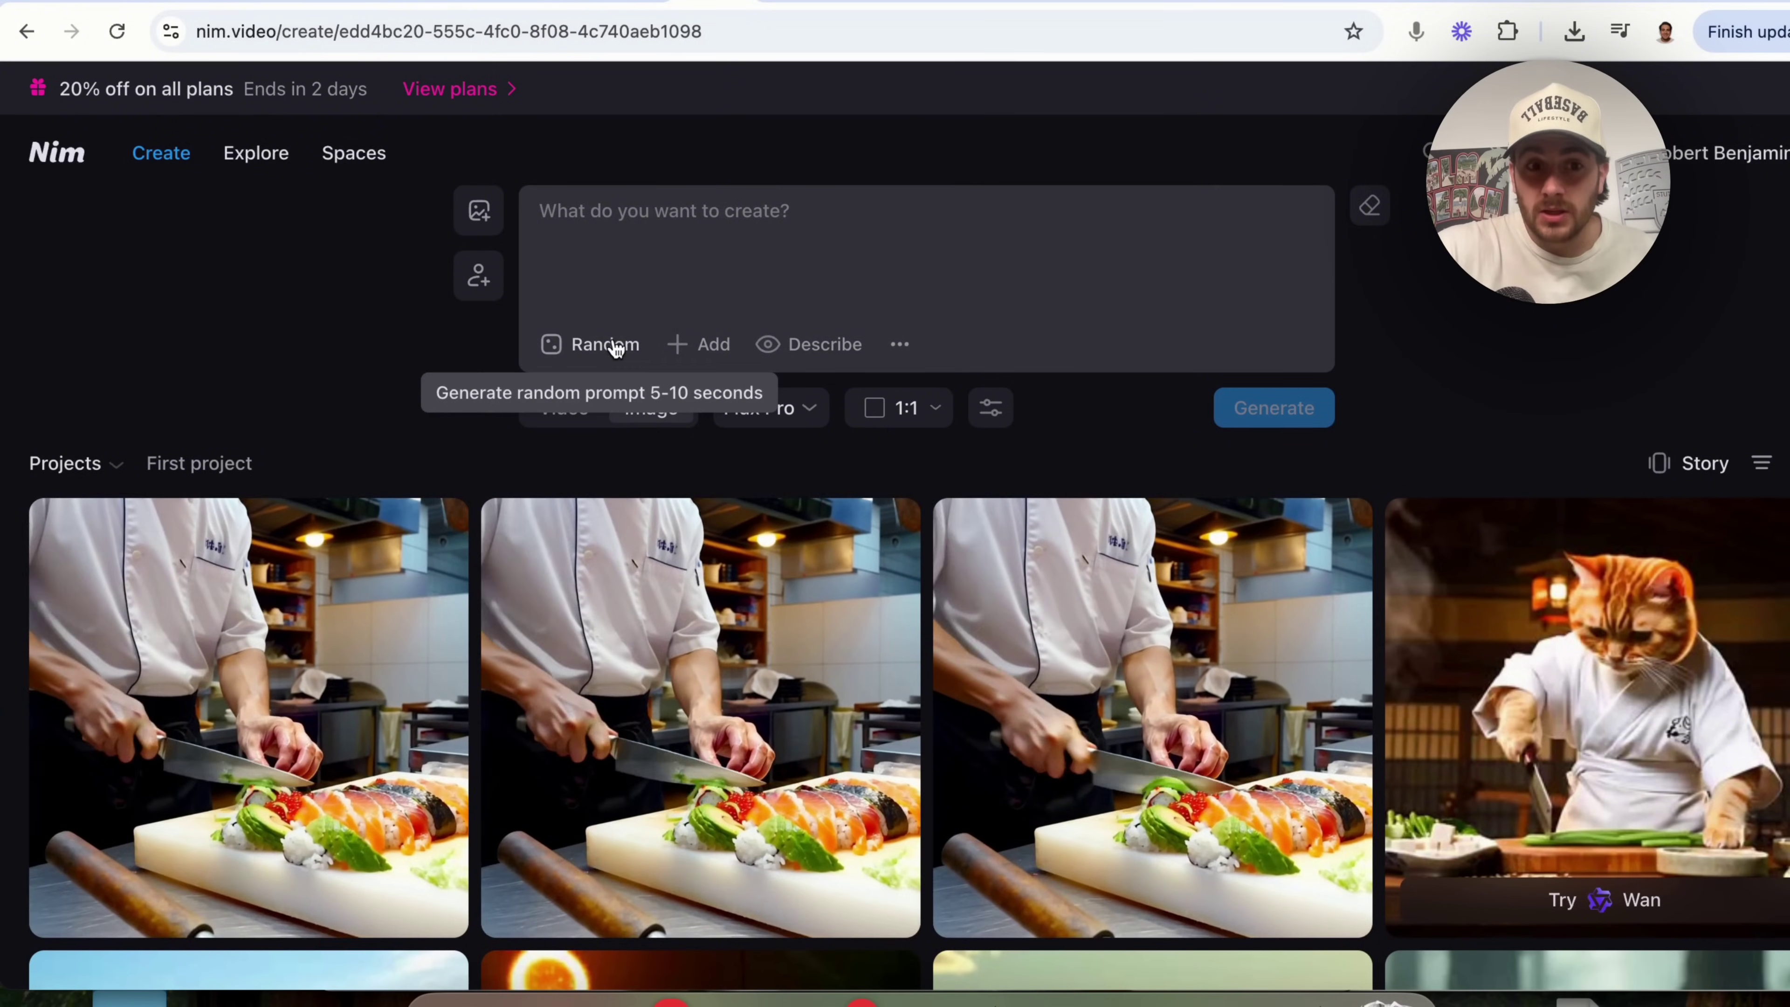
left_click(705, 263)
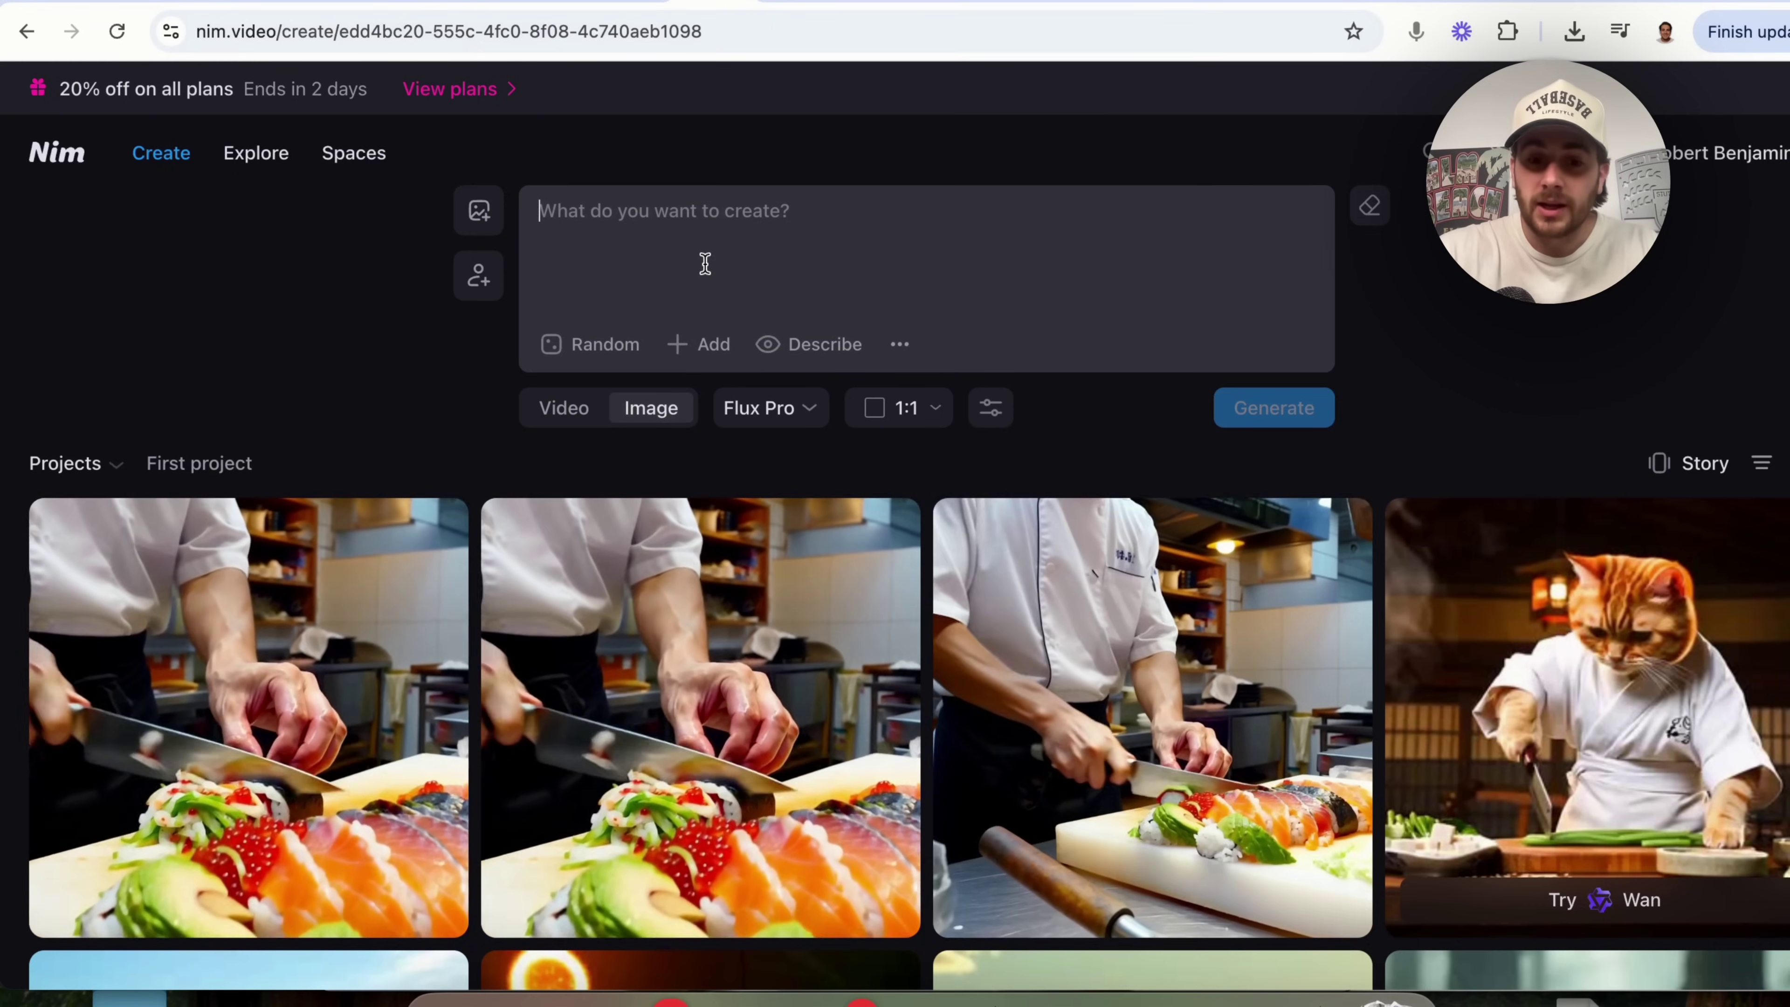
type("A cat ")
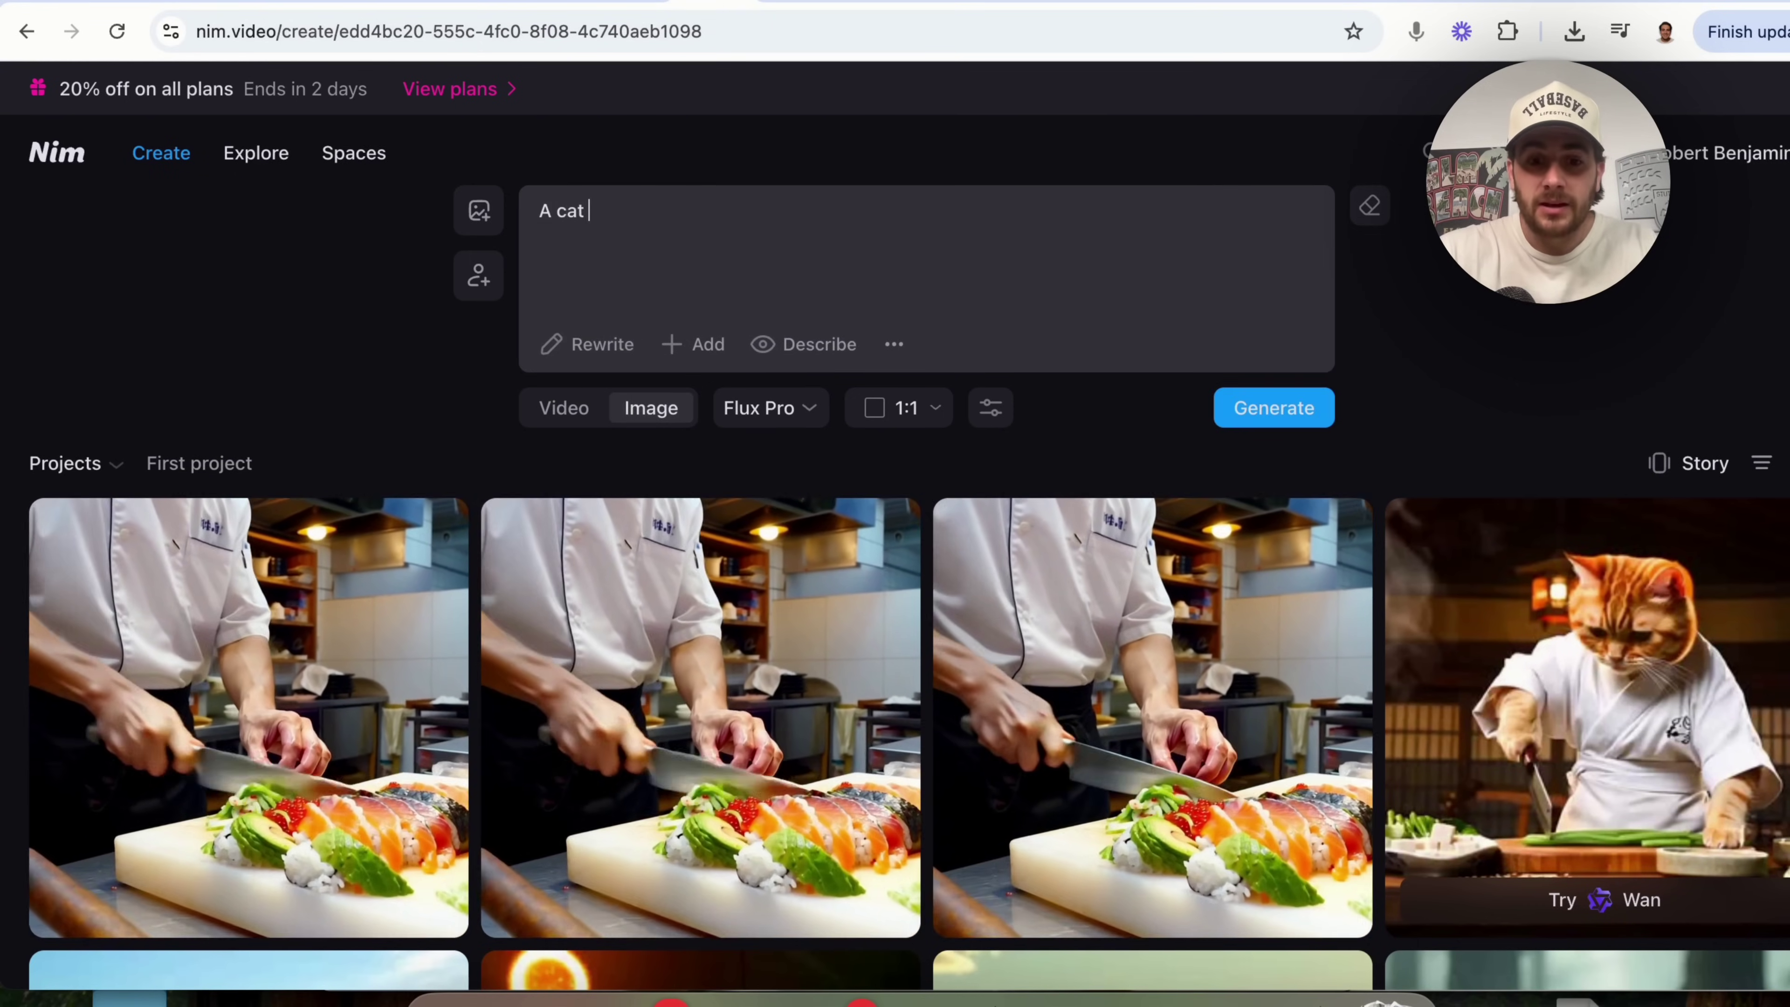
type("stuck ina")
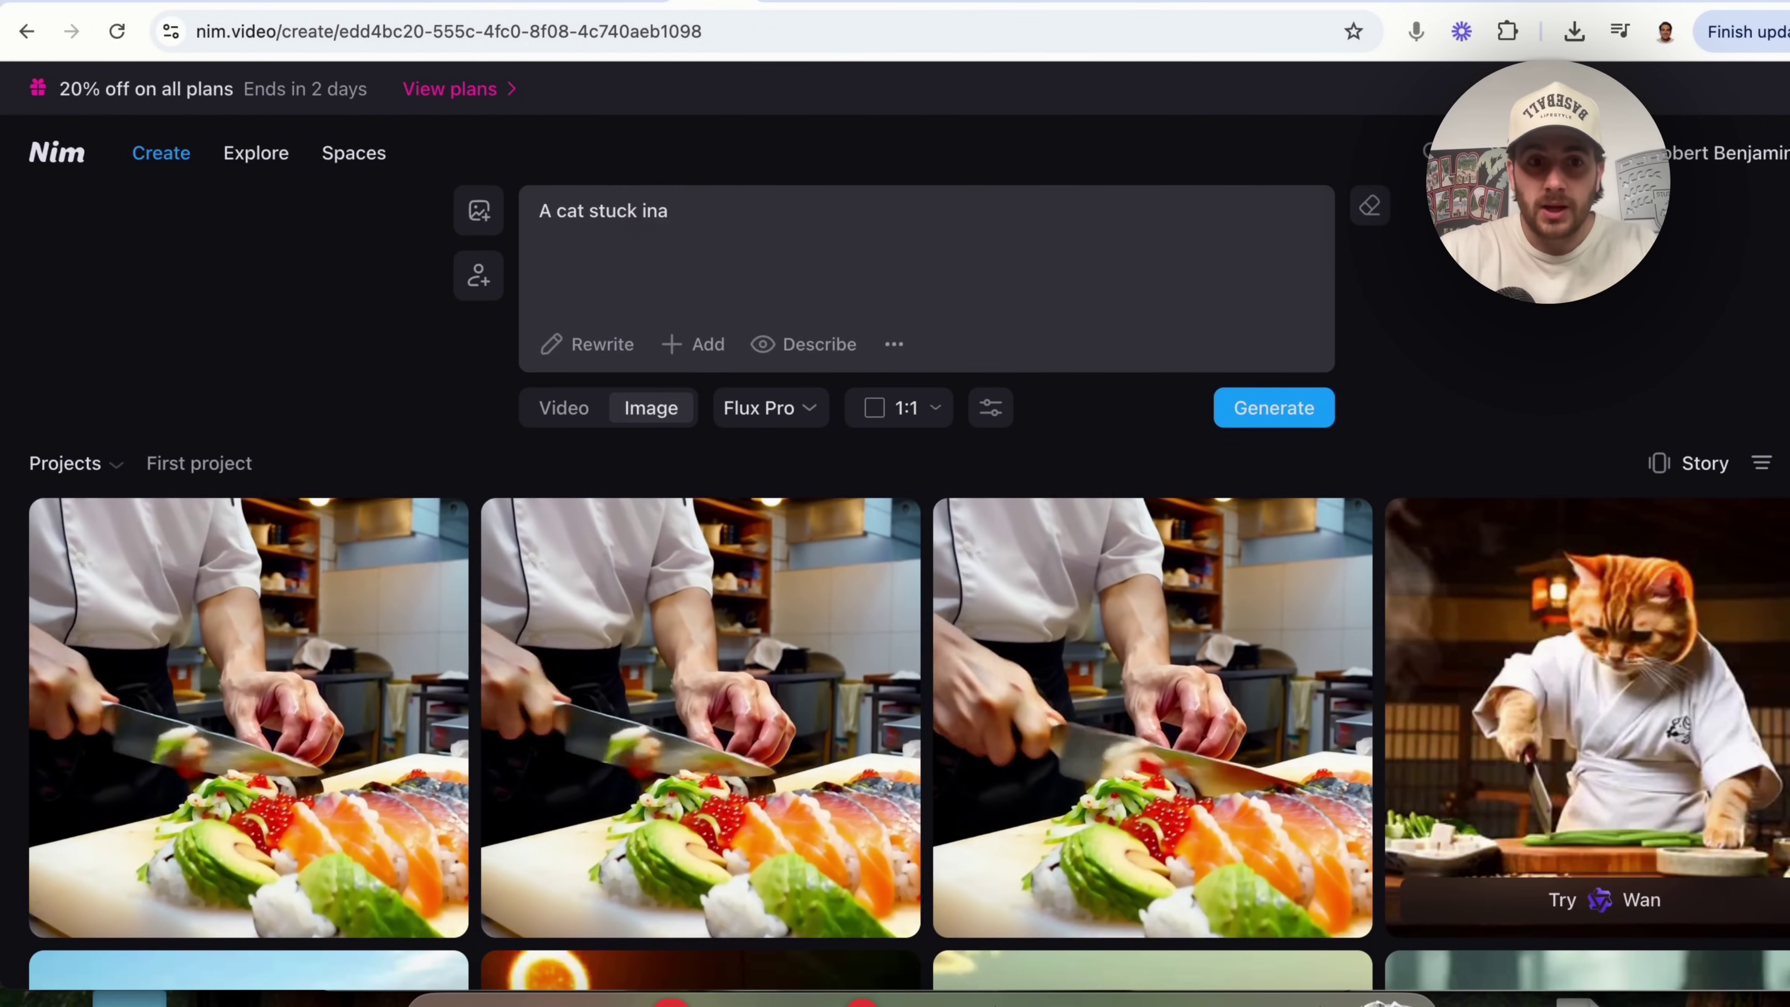
key("BackSpace")
type("a tree")
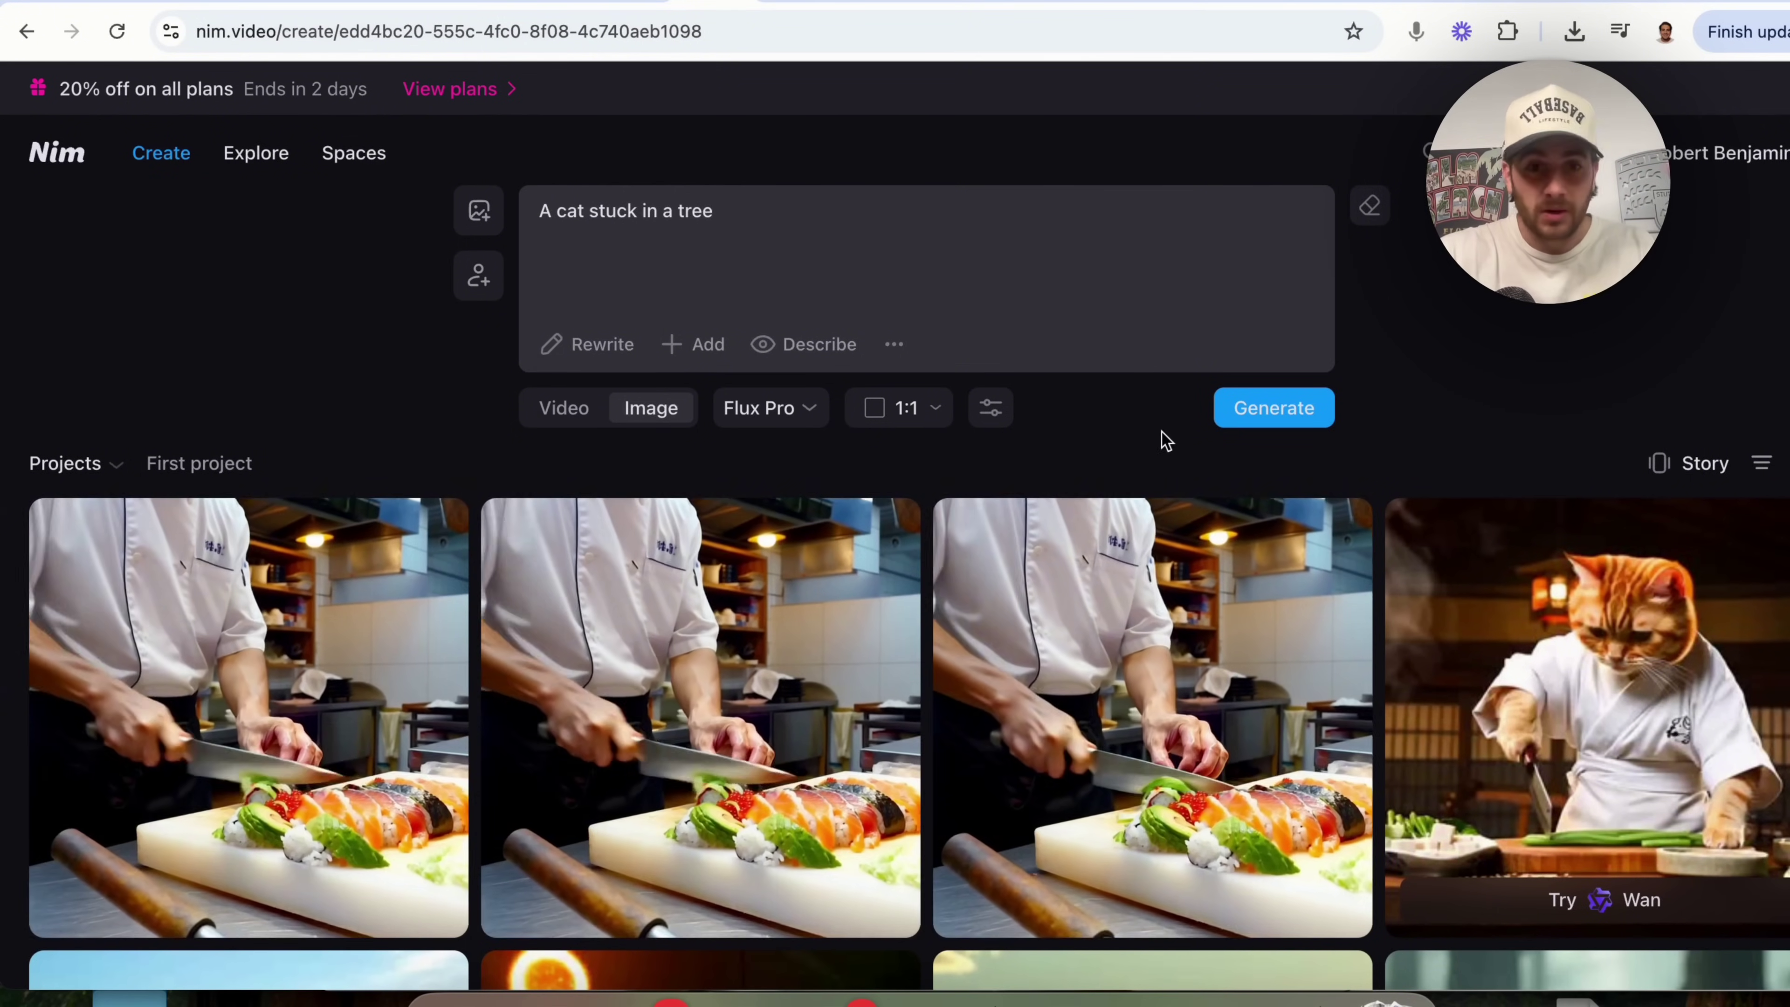
left_click(576, 345)
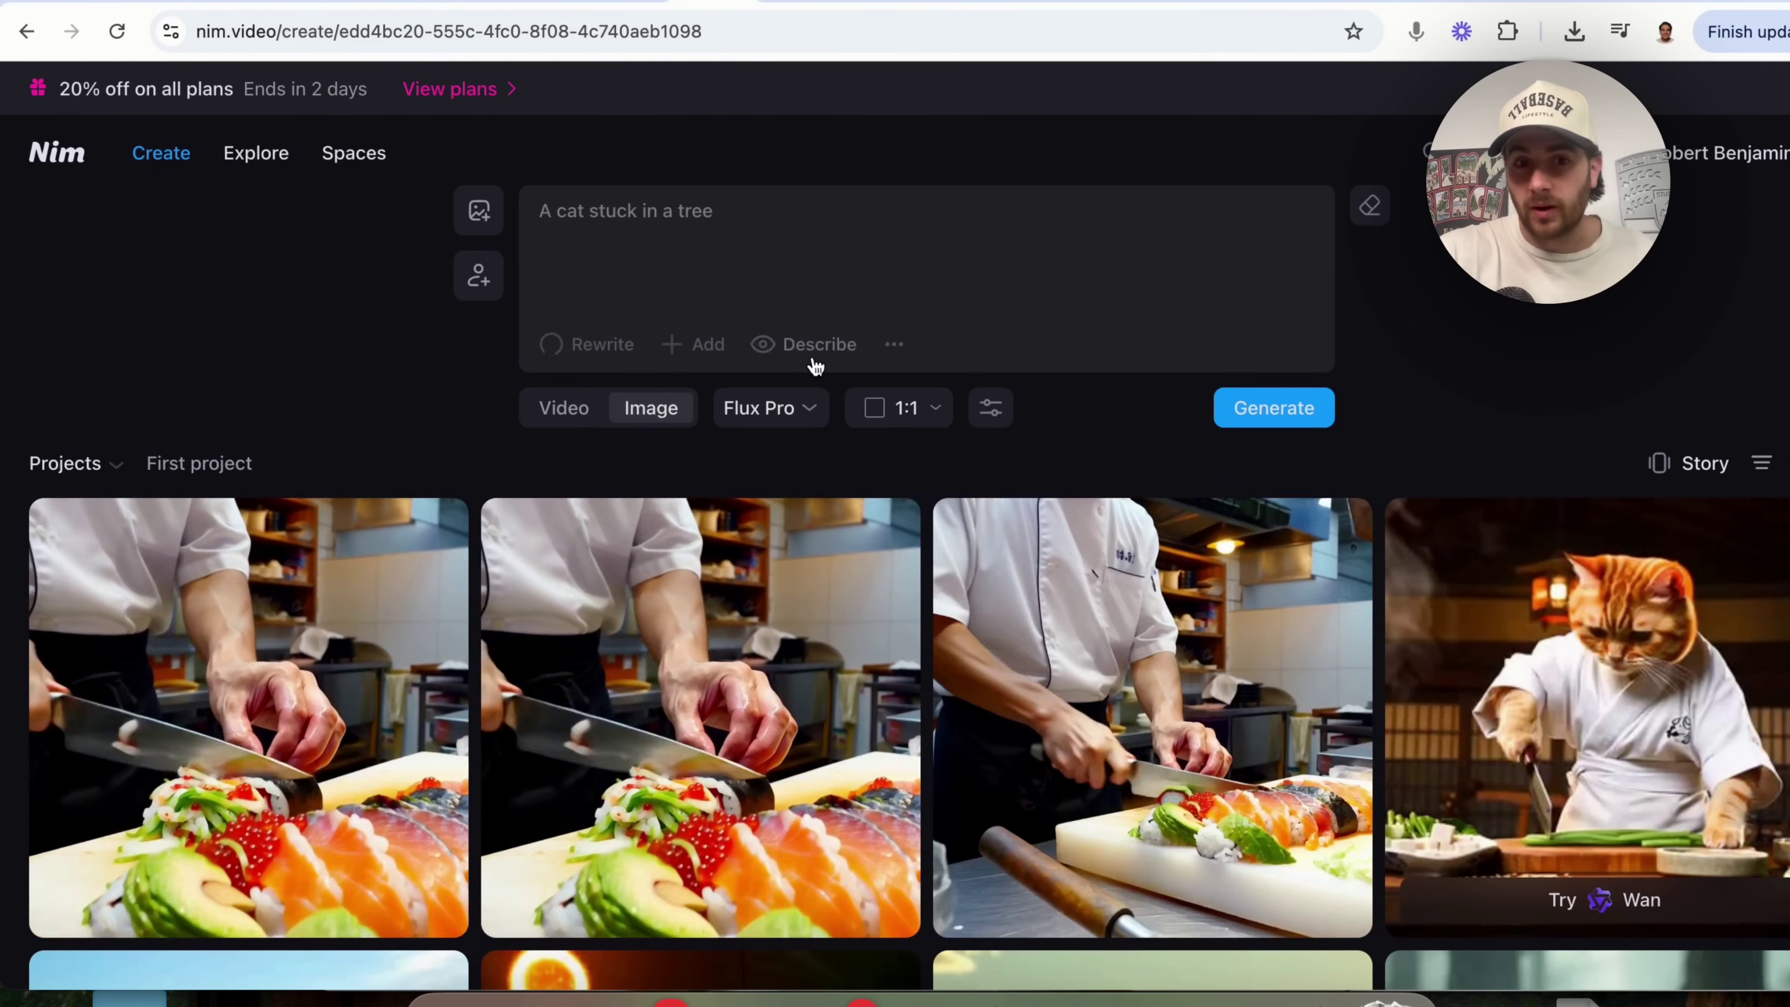
Choose the GPT Image model with a 2:3 aspect ratio and generate the cat image.
left_click(804, 438)
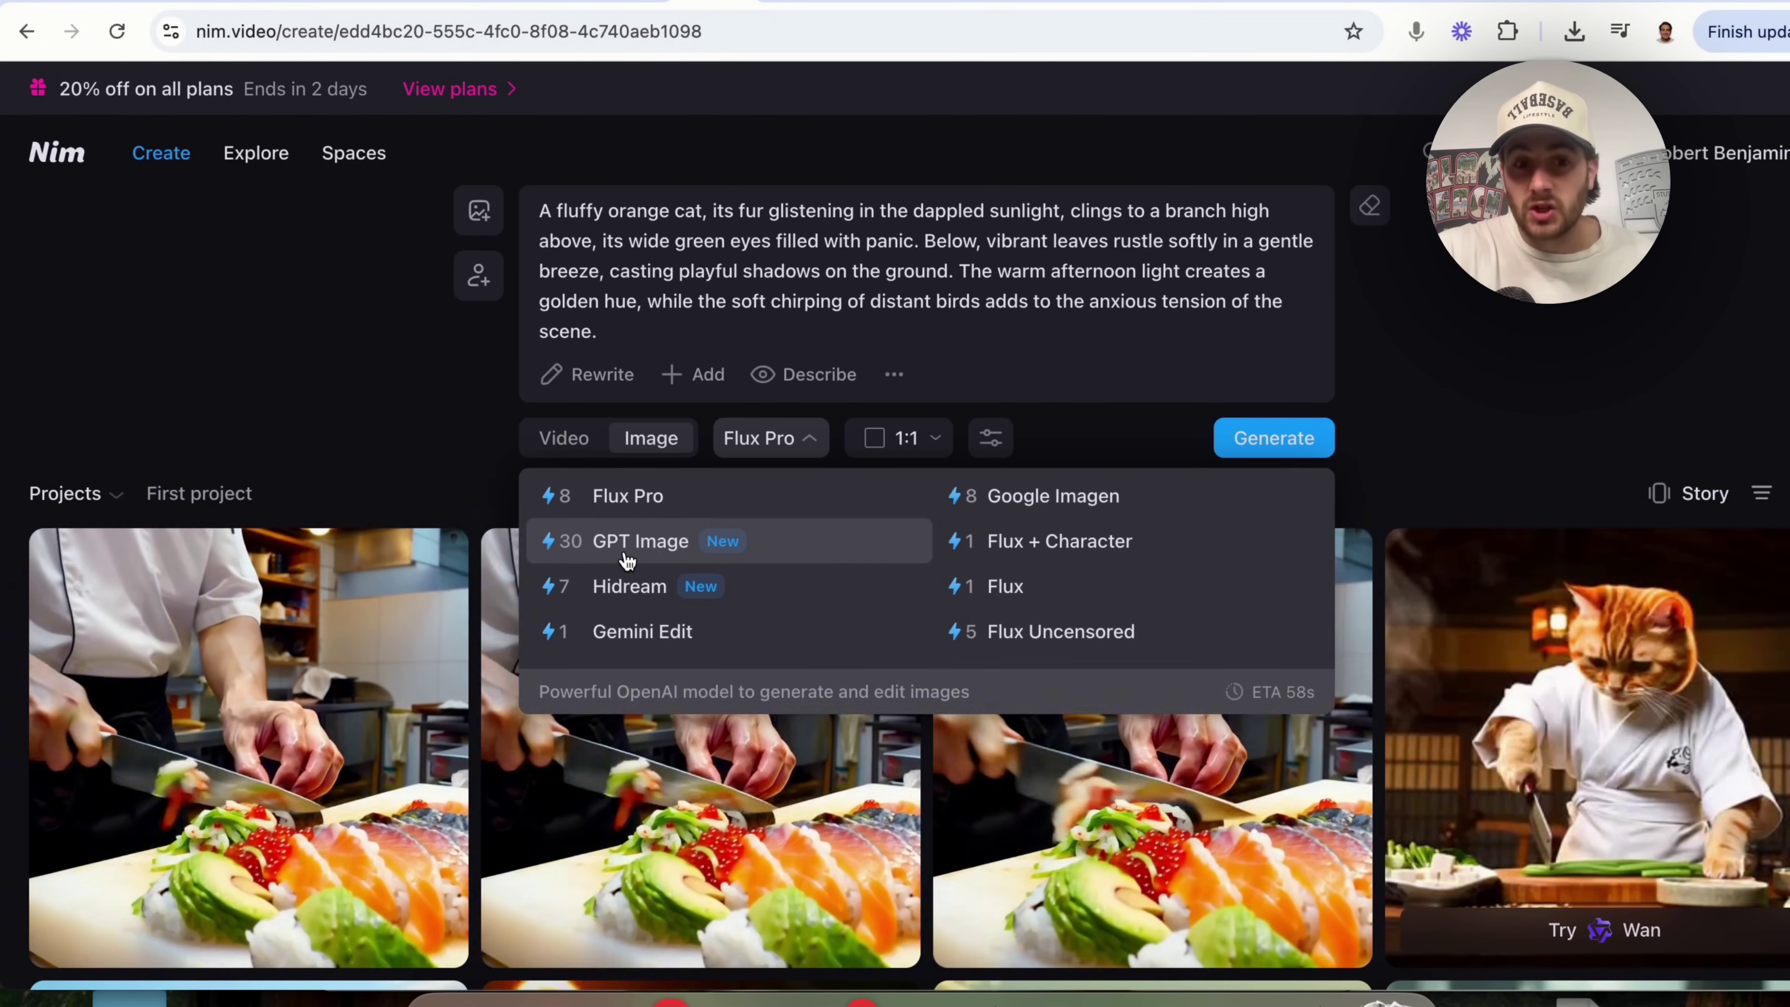
left_click(627, 561)
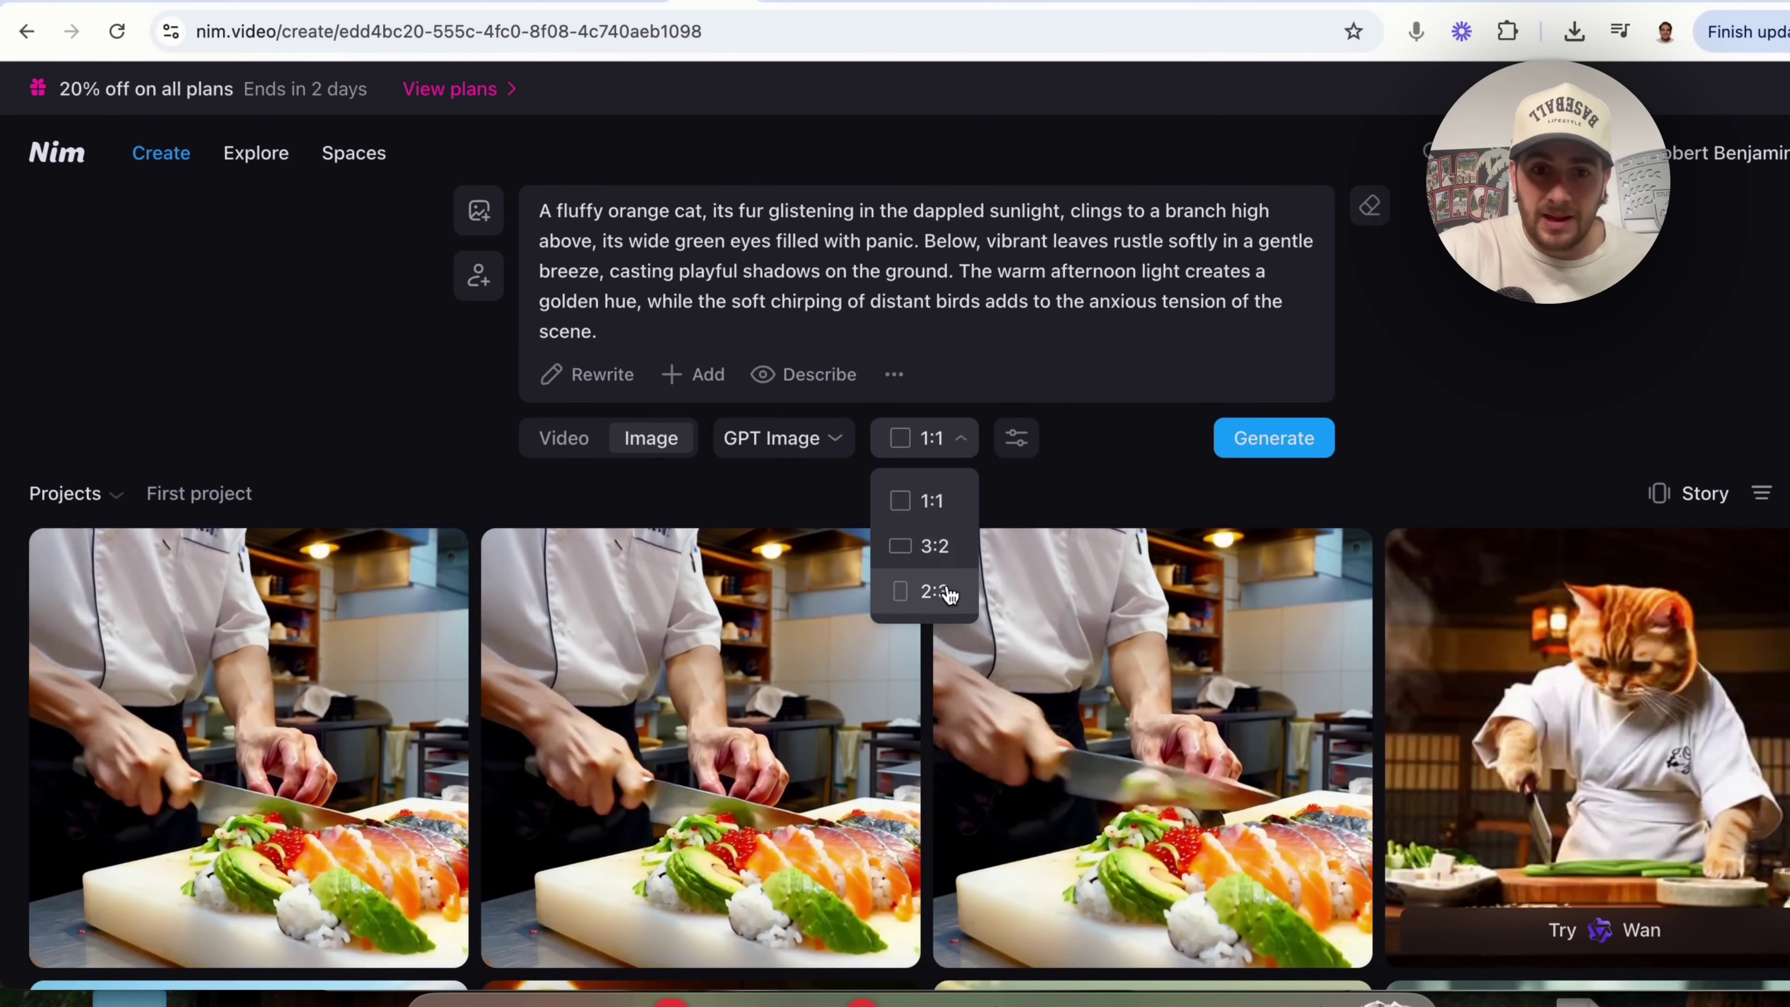
left_click(1278, 440)
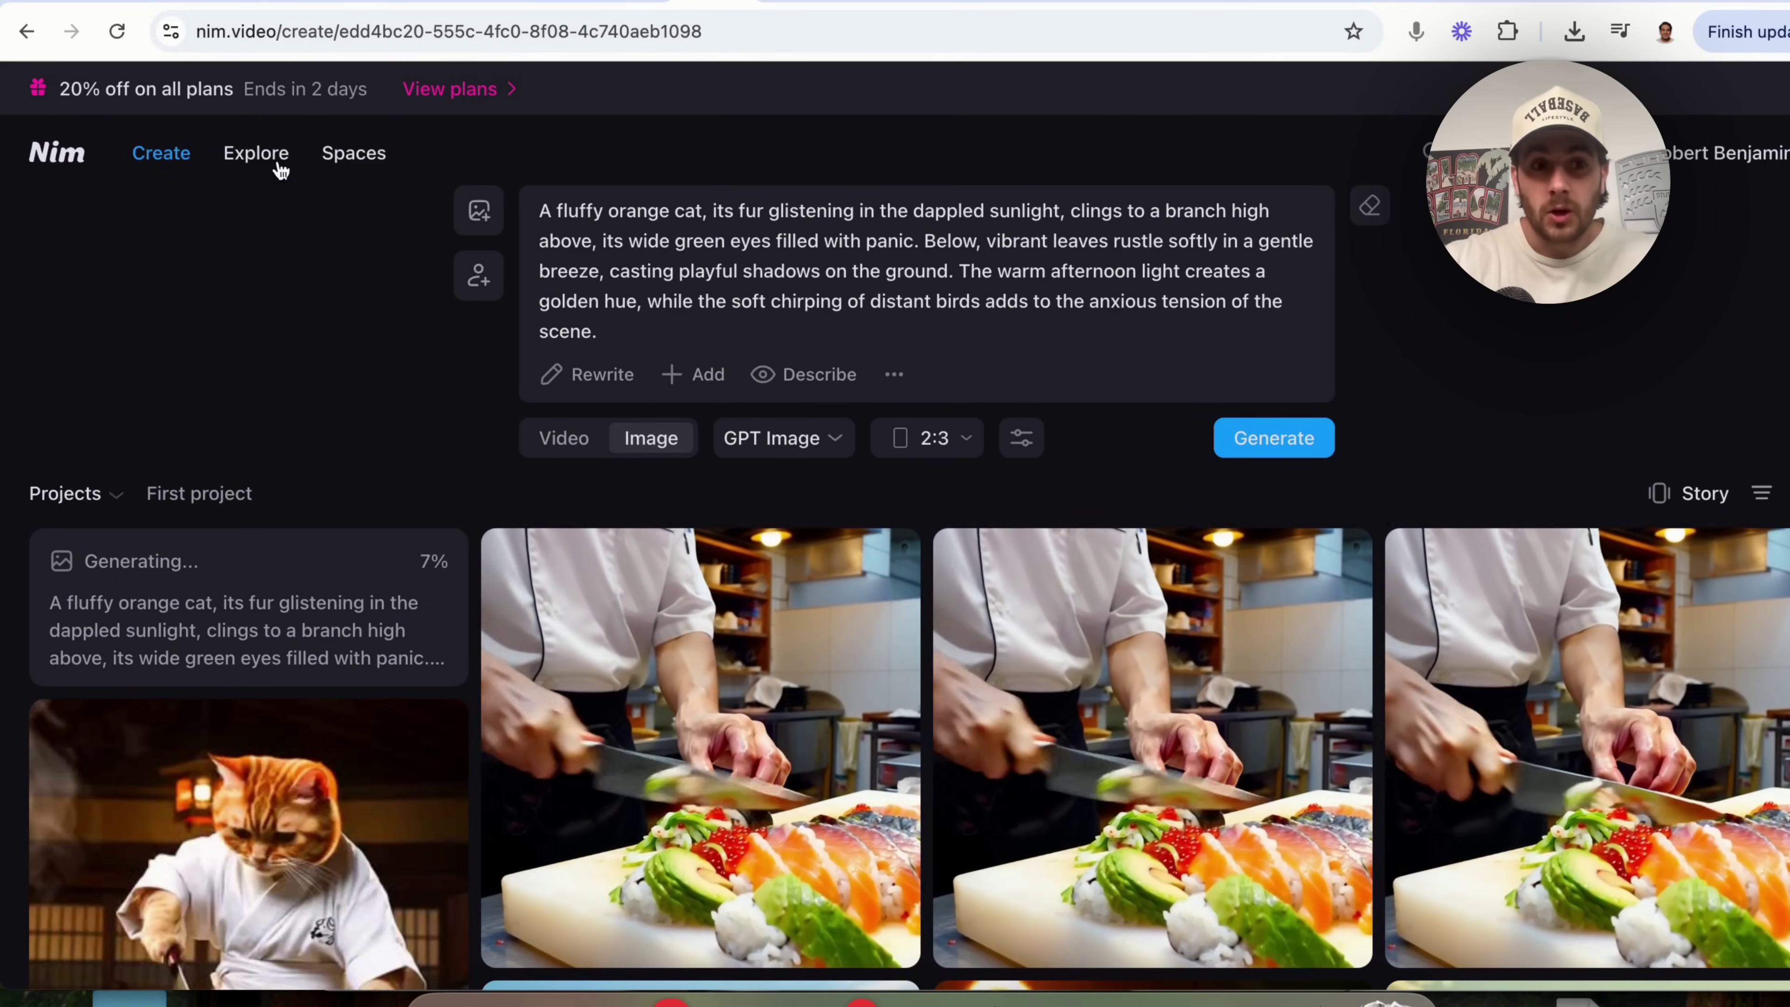
Go to Nim's Spaces hub and look through the trending community spaces.
left_click(275, 160)
left_click(379, 165)
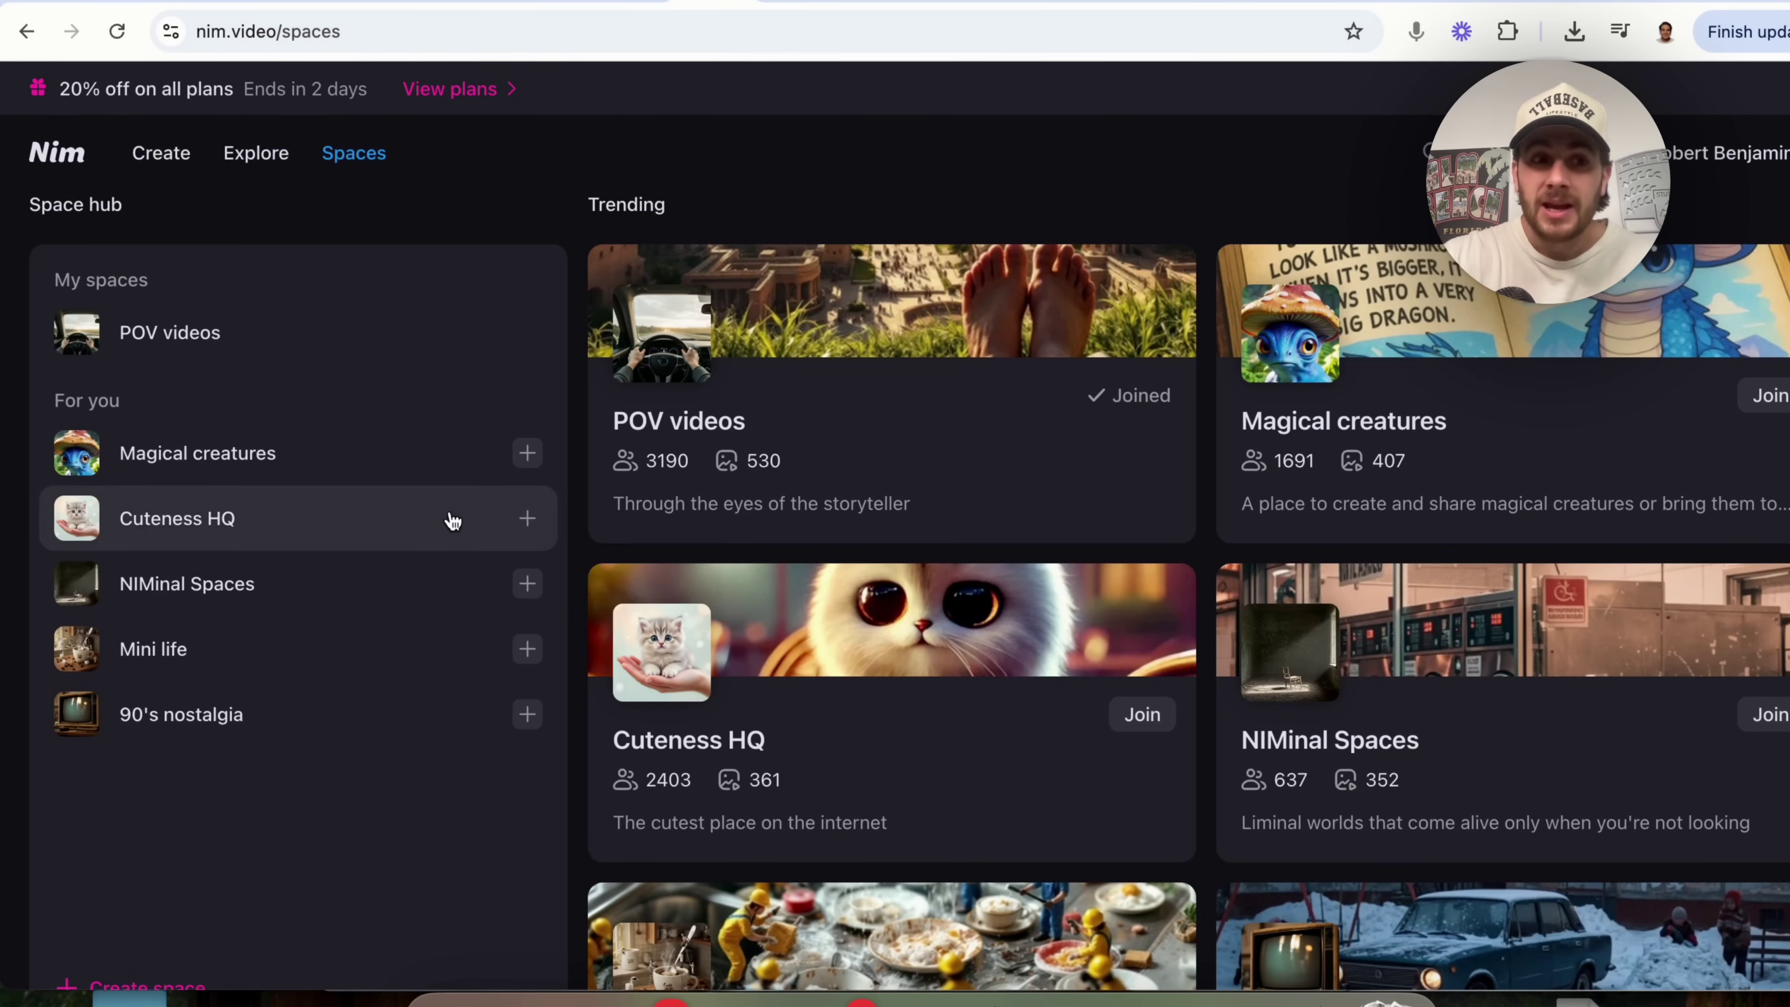
scroll(453, 520, "down", 4)
scroll(453, 520, "down", 3)
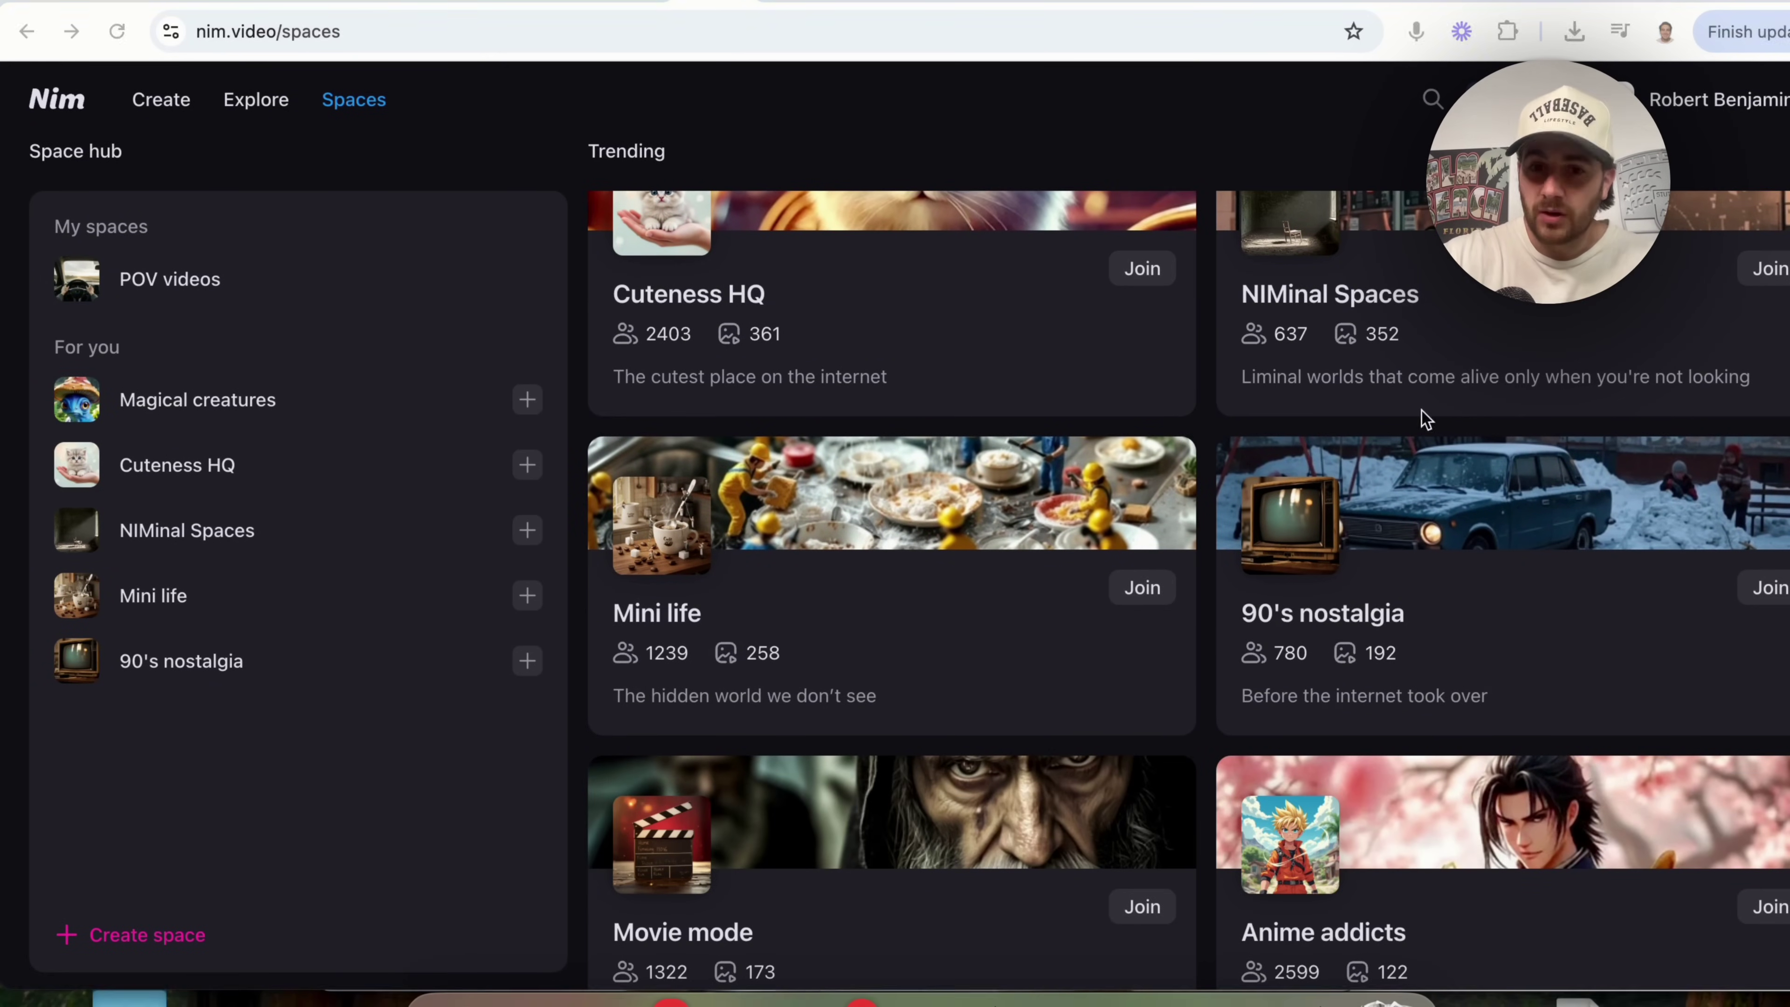
Open the 90's nostalgia space and browse its Hot and New posts.
left_click(1305, 518)
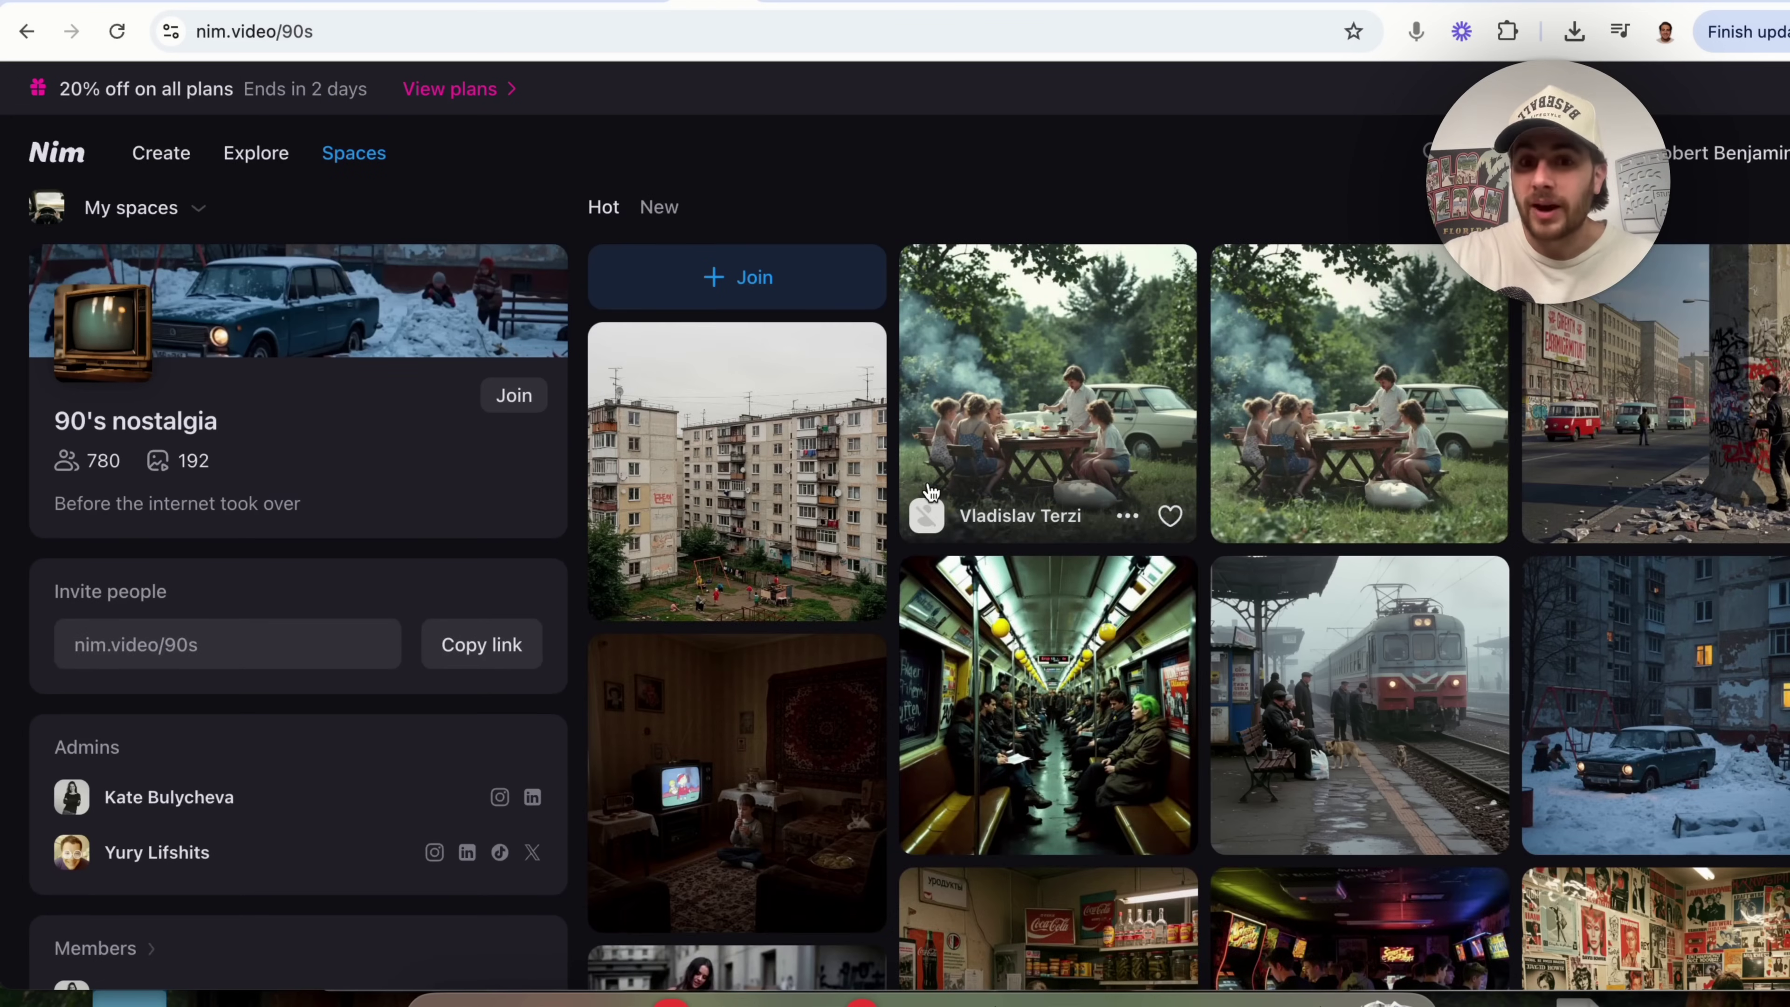
scroll(1001, 705, "down", 10)
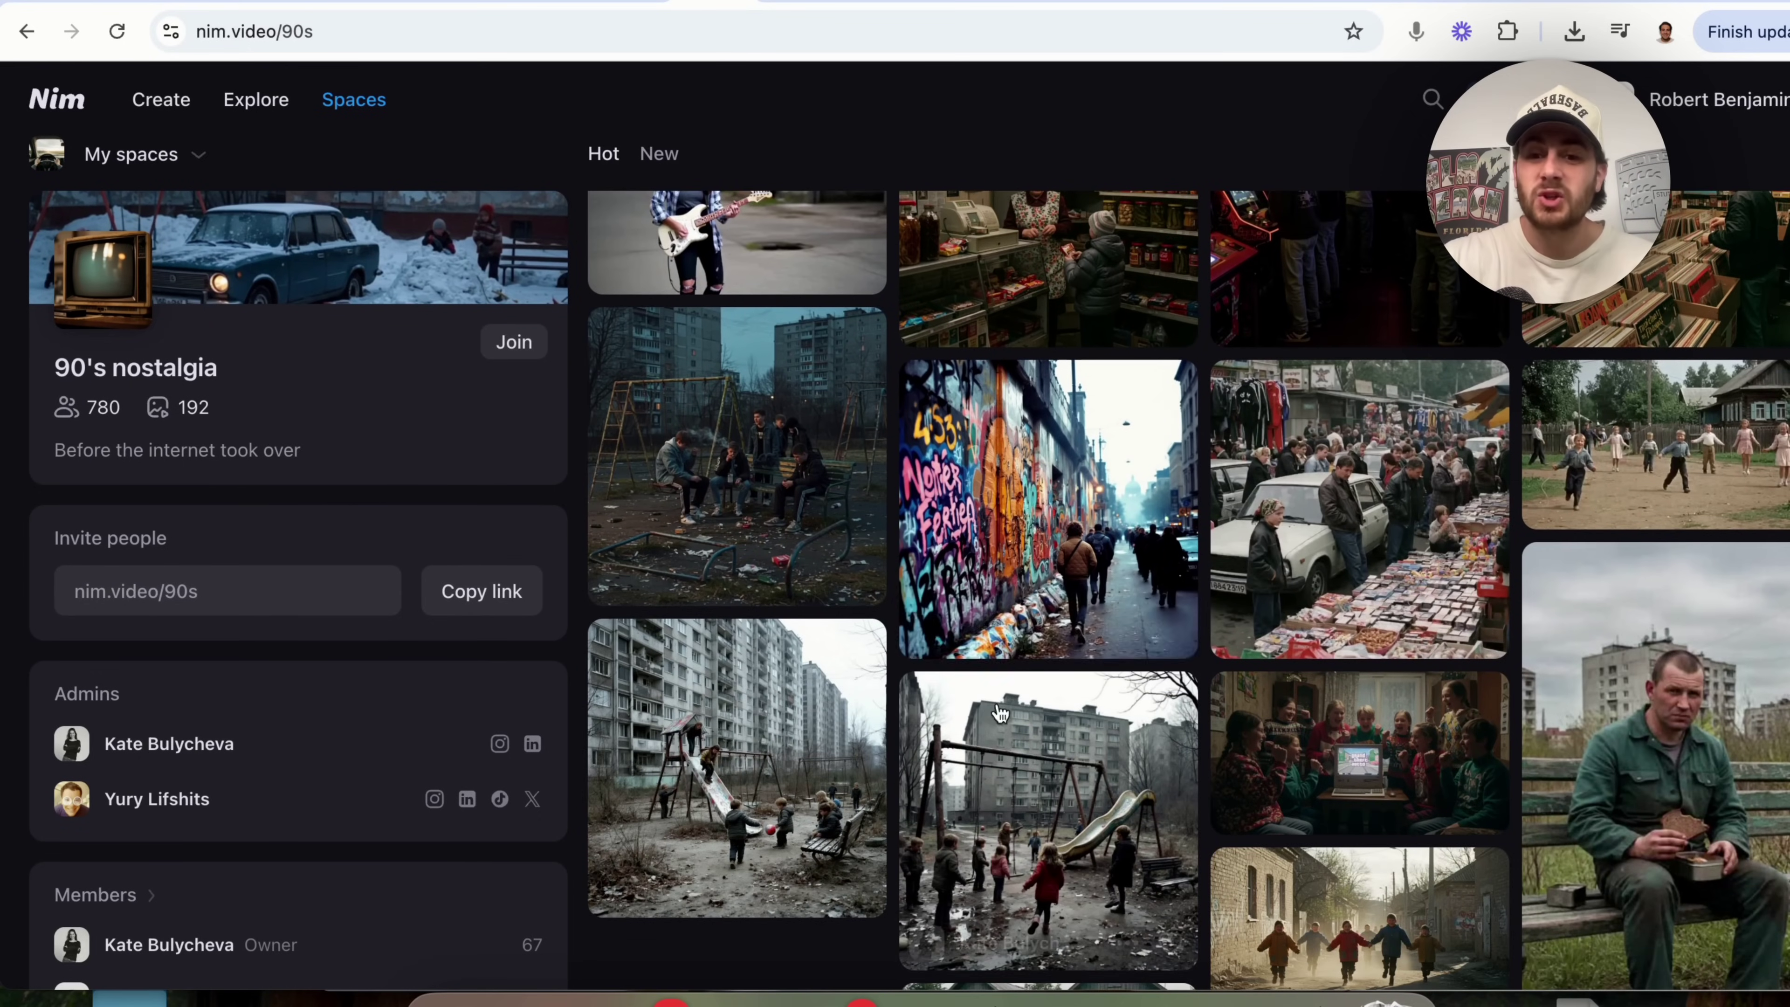
scroll(1008, 706, "down", 10)
scroll(925, 518, "down", 1)
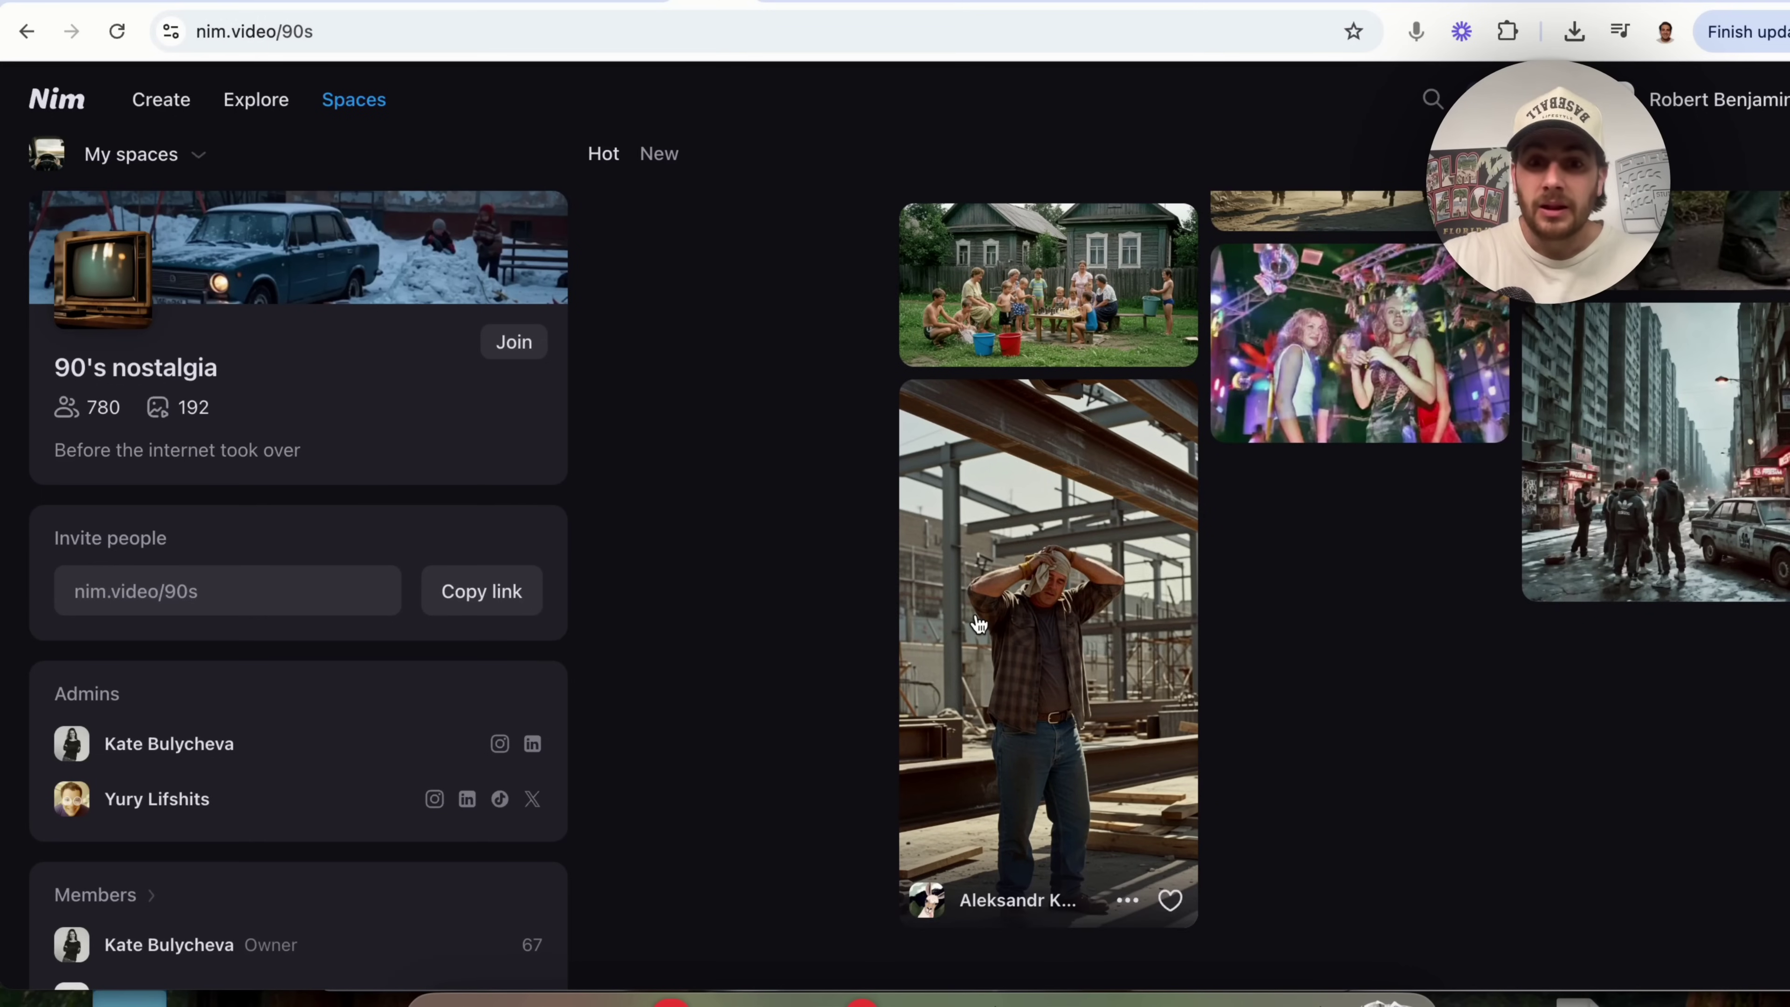
scroll(976, 617, "up", 20)
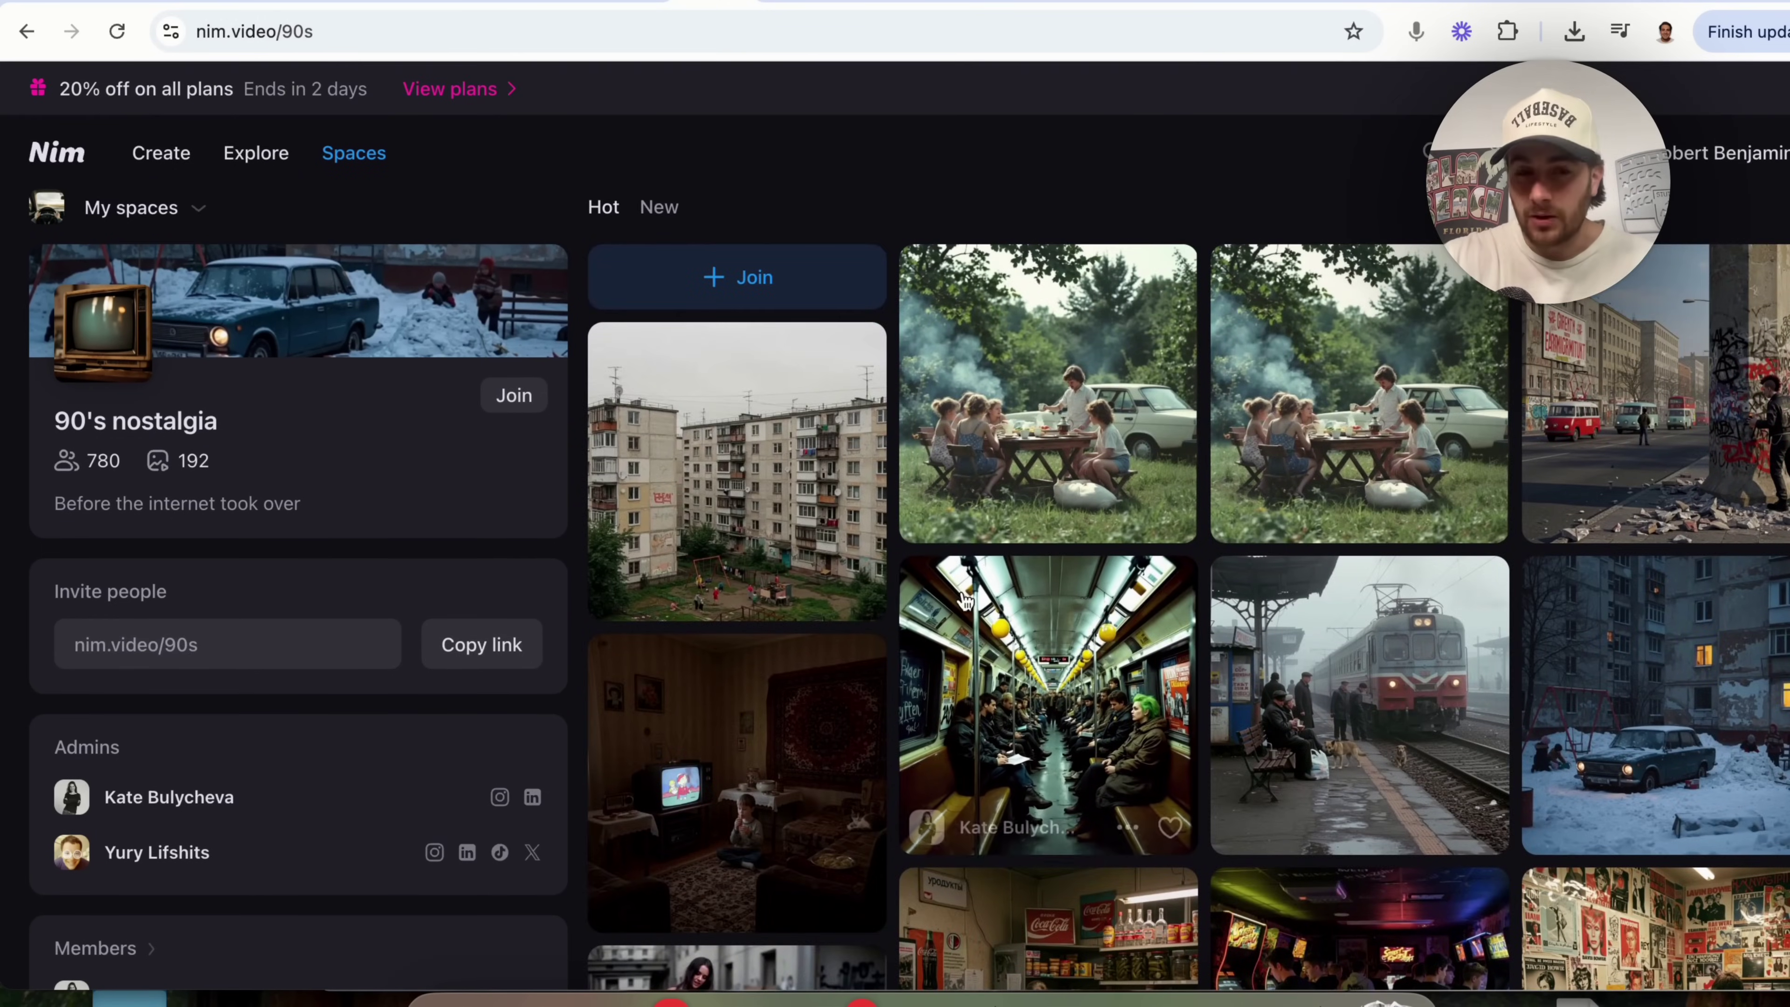
left_click(659, 206)
scroll(894, 511, "down", 3)
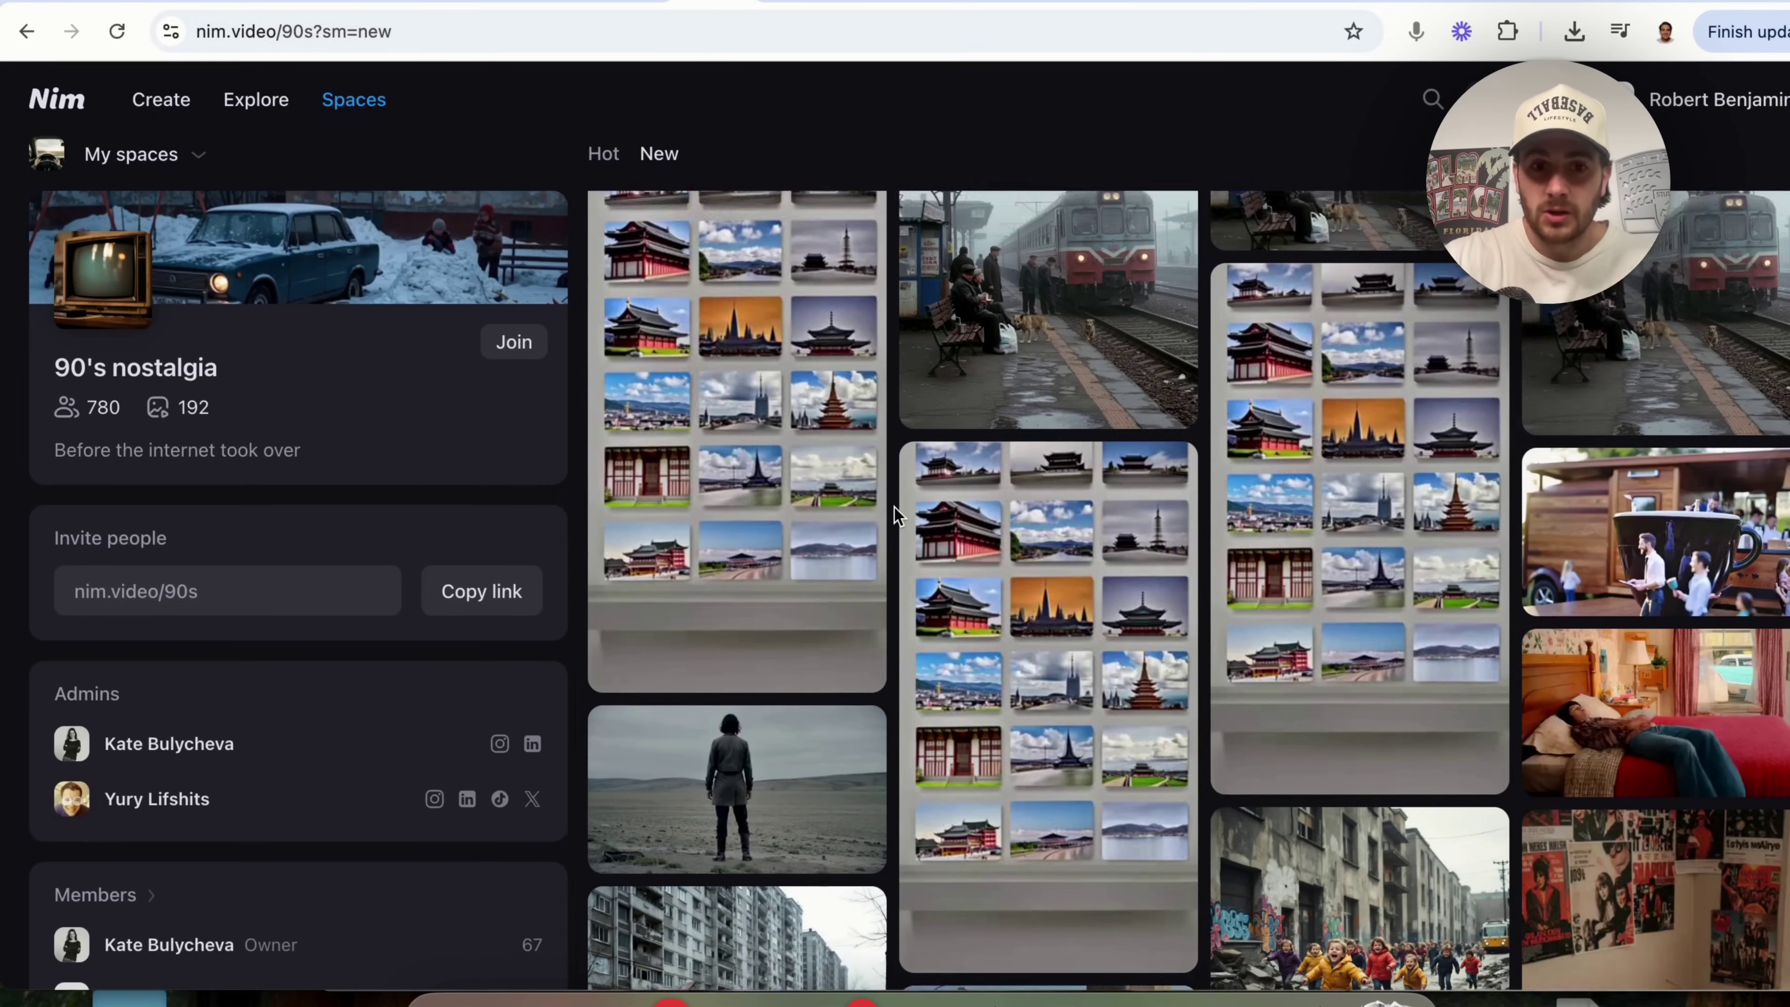
scroll(1050, 903, "down", 2)
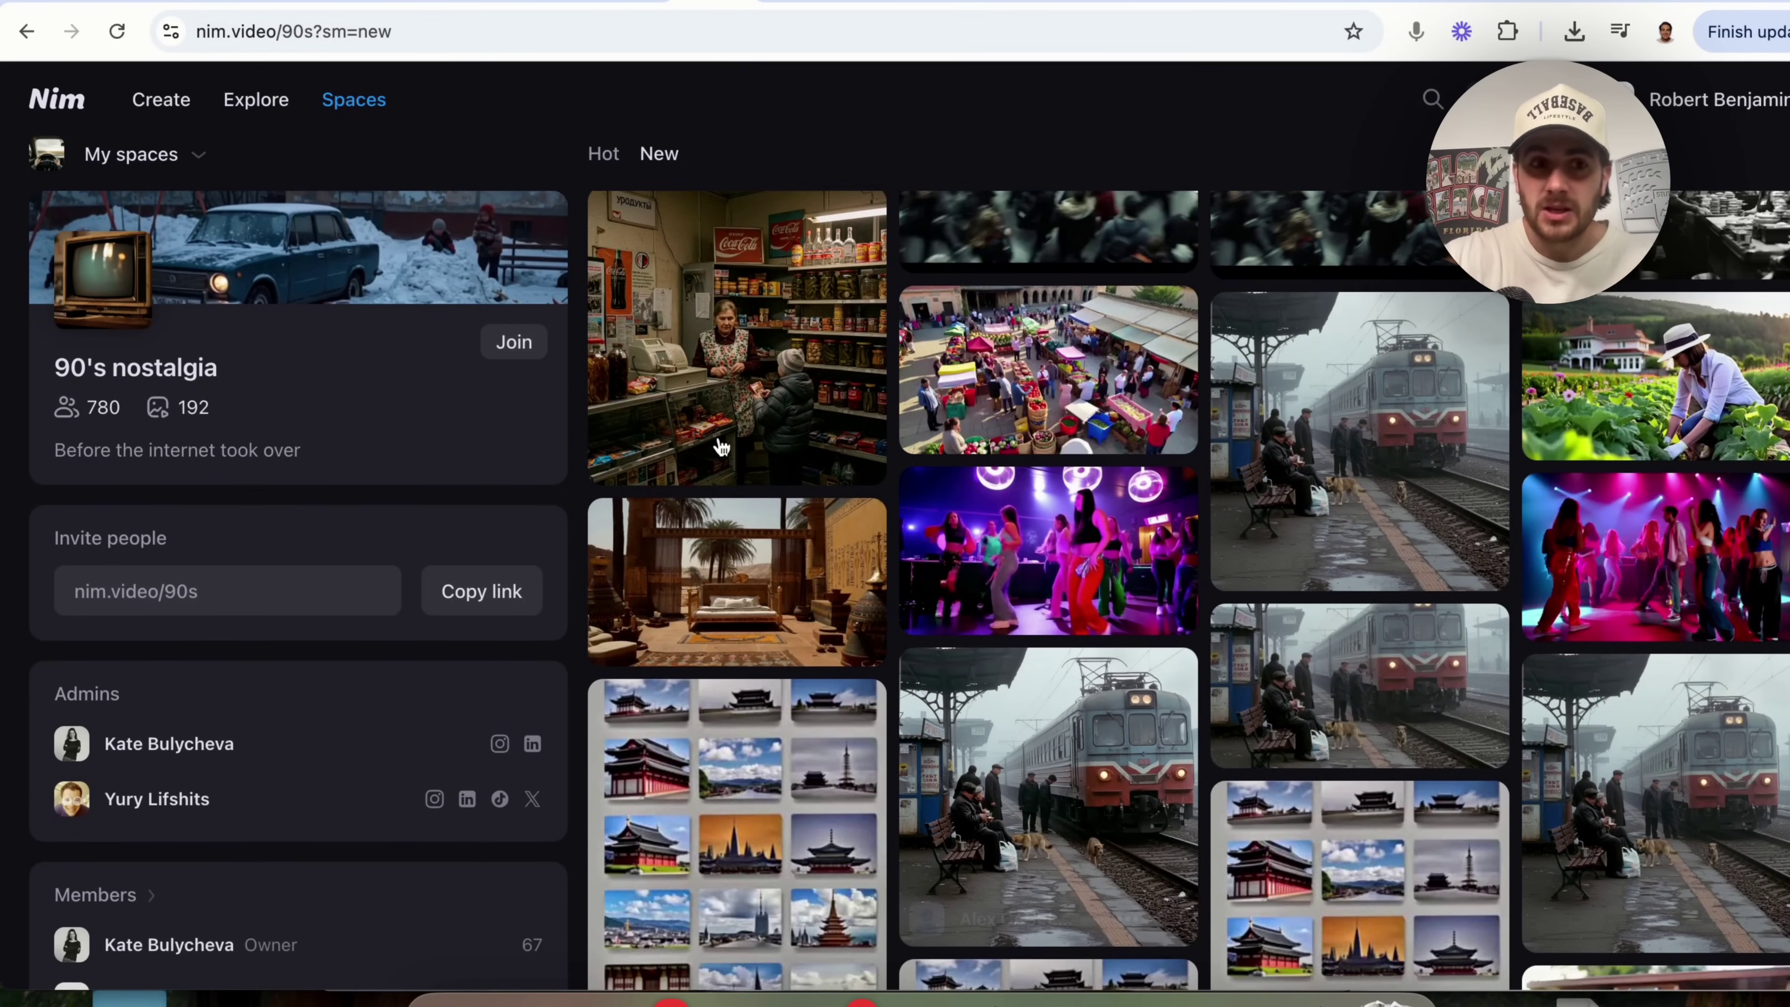
scroll(700, 409, "up", 1)
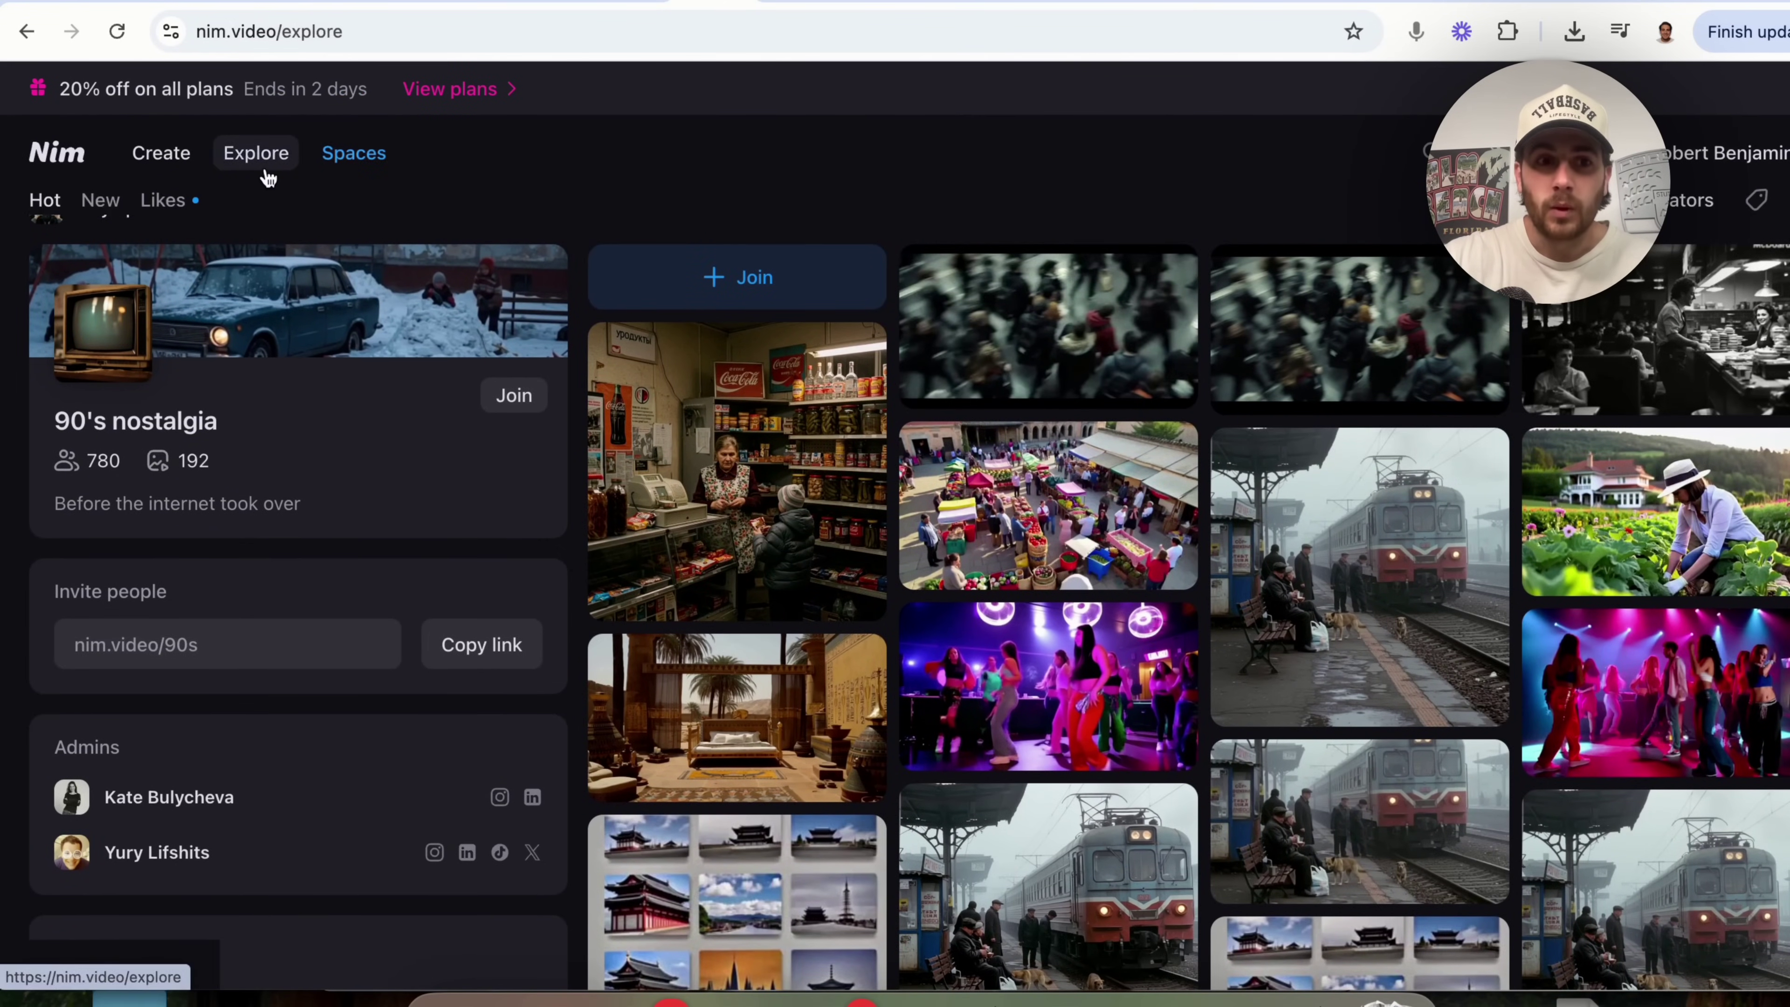
Return to the Explore page and browse far down its Hot feed for creative inspiration.
left_click(258, 155)
scroll(758, 615, "down", 20)
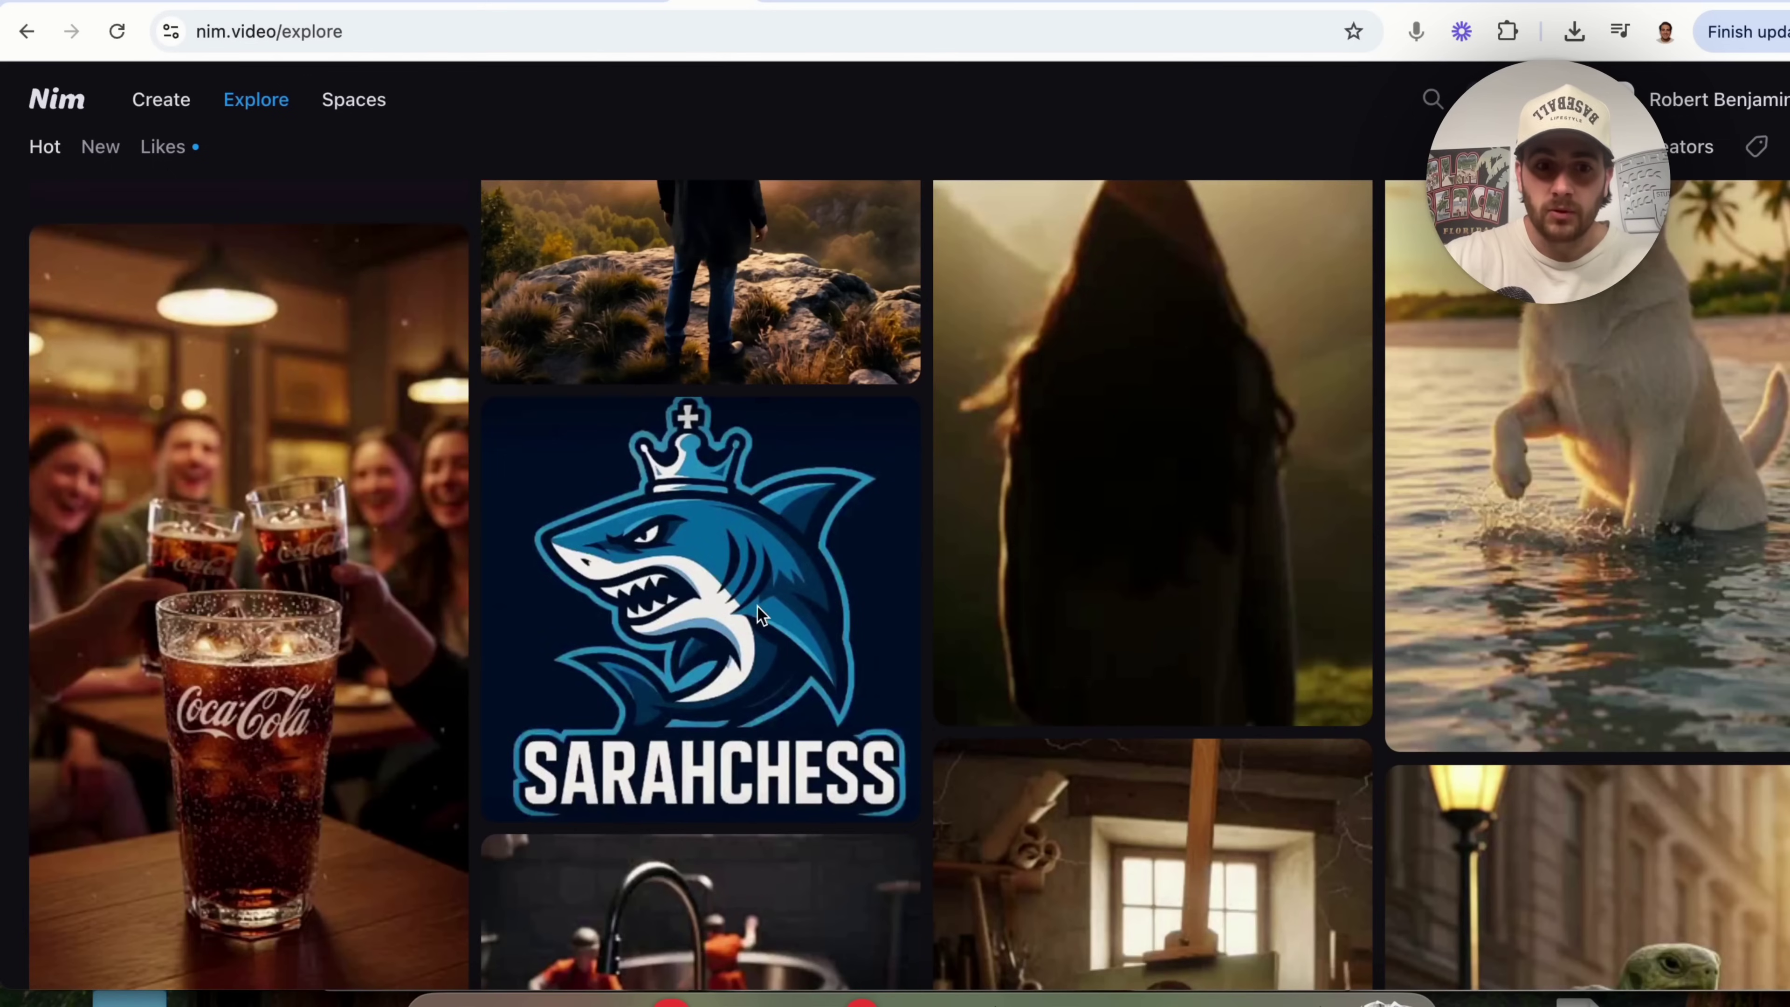
scroll(757, 604, "down", 15)
scroll(757, 604, "down", 12)
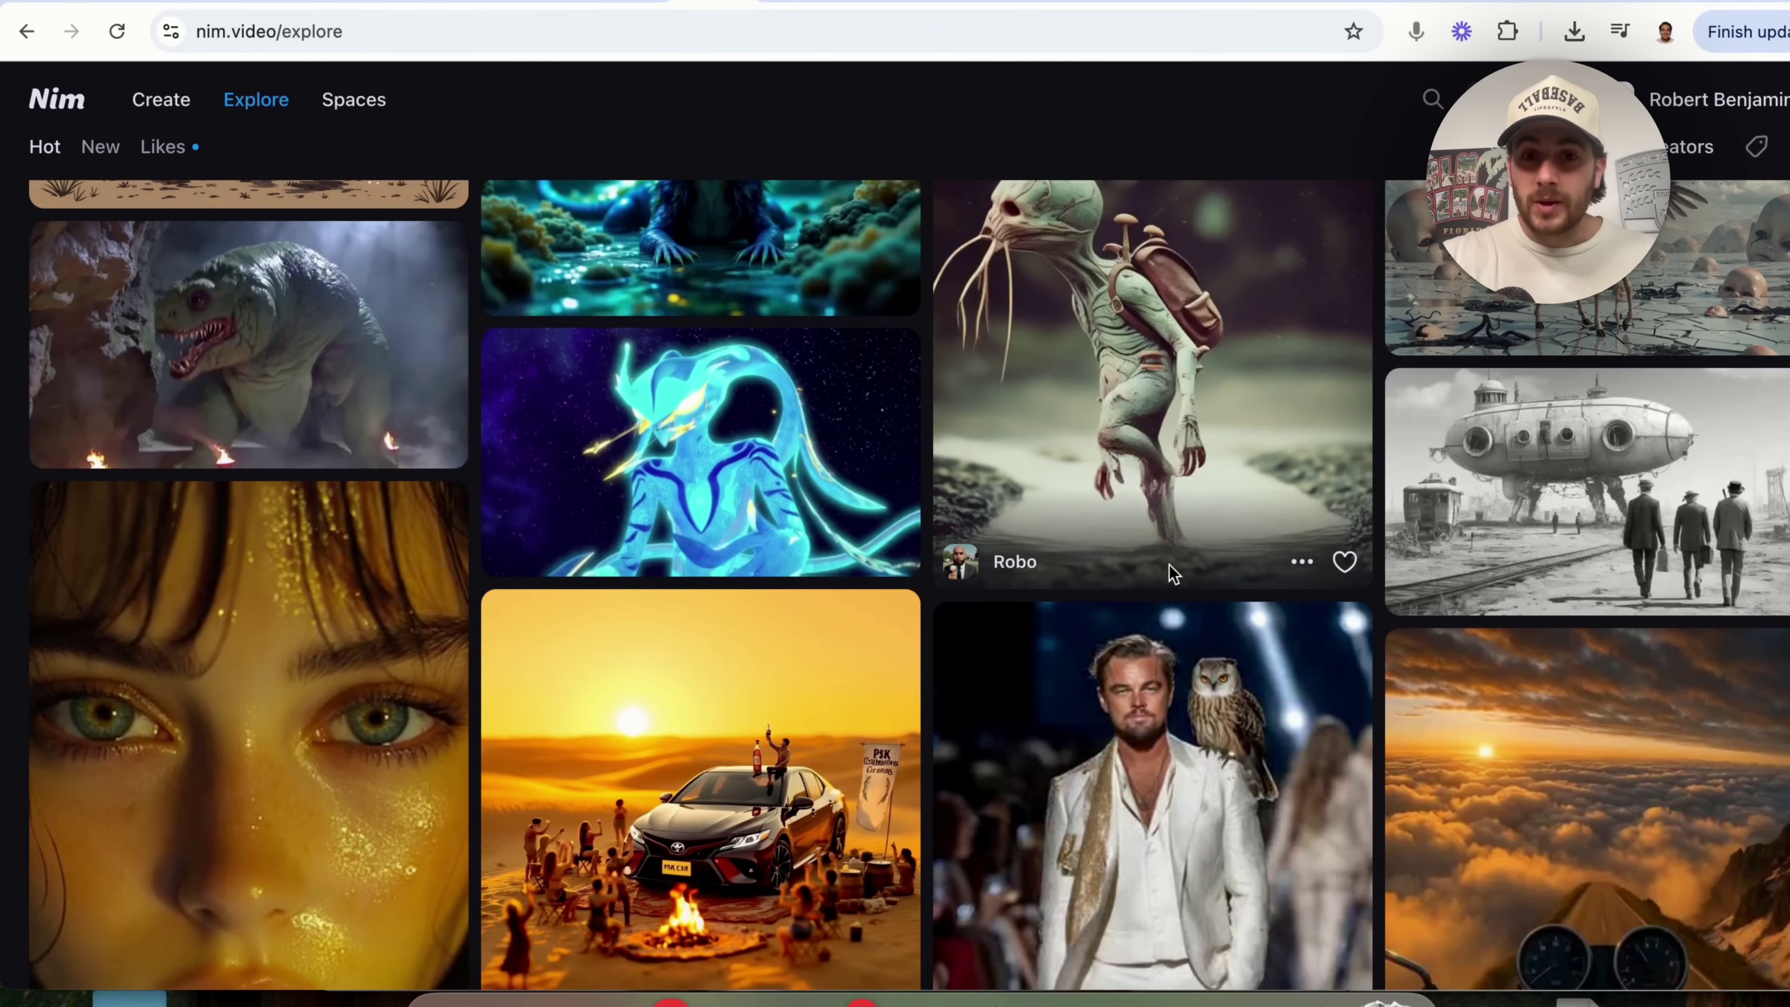
scroll(1170, 568, "up", 5)
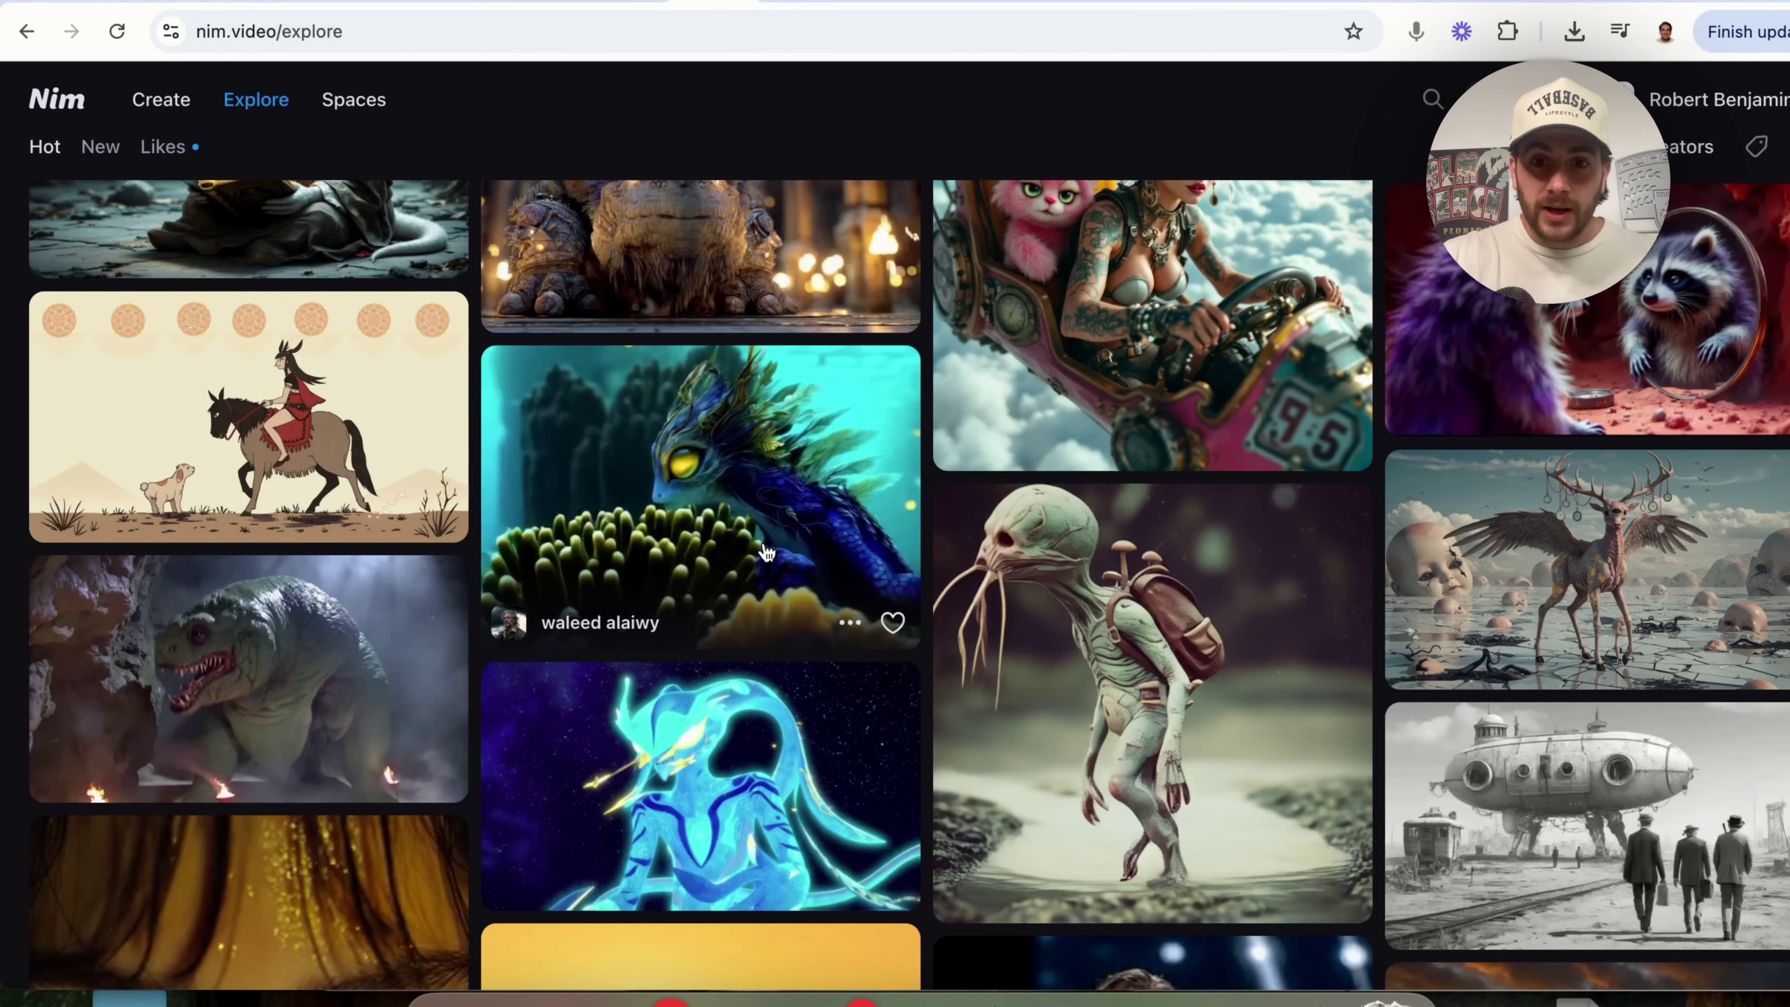
scroll(277, 462, "down", 8)
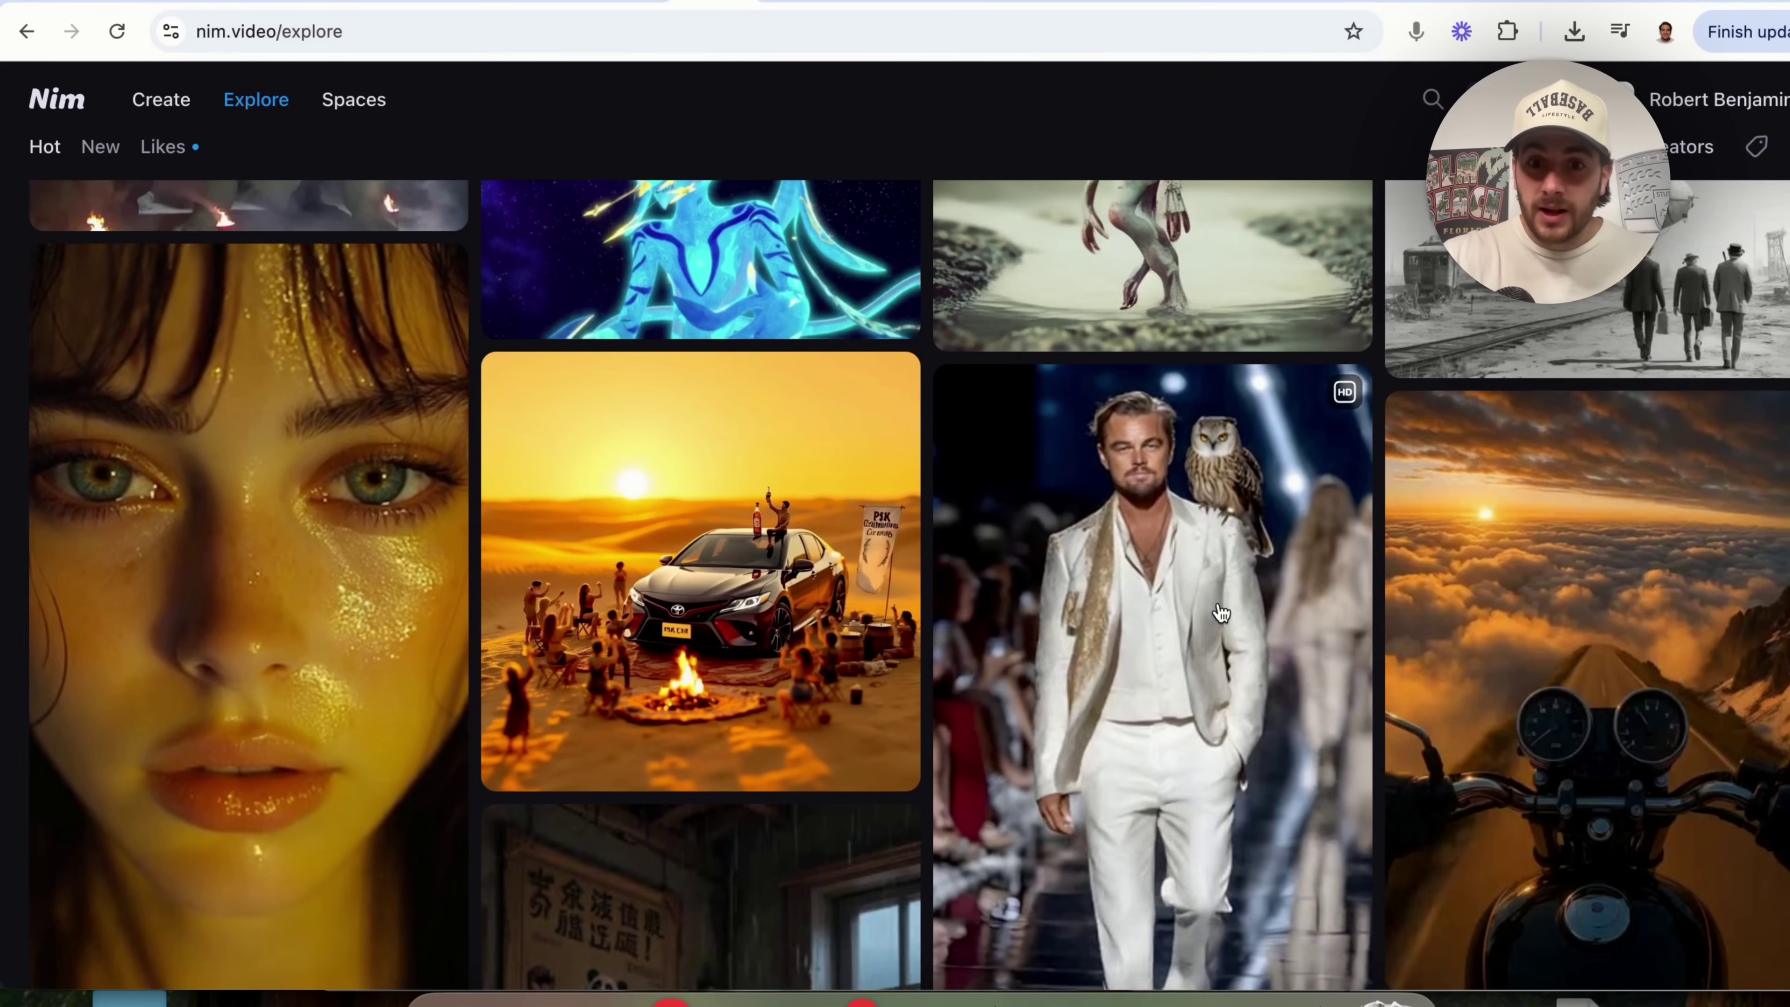
scroll(1219, 604, "down", 1)
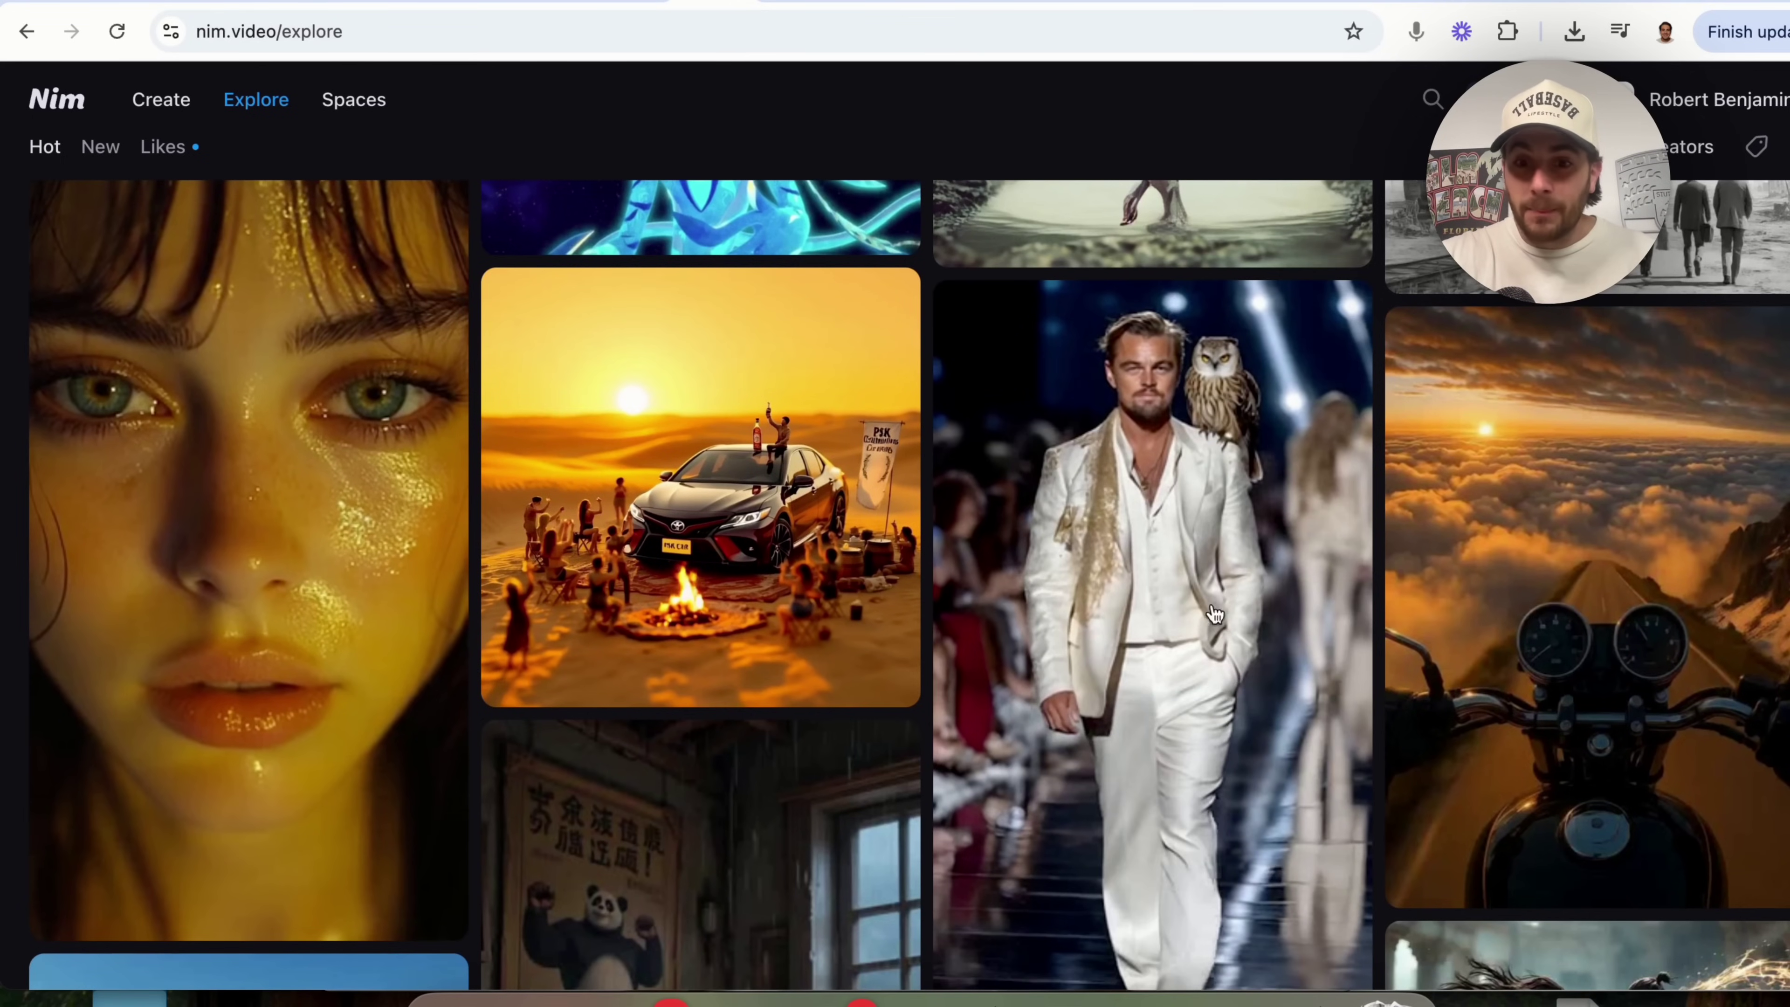
Look over a few more Hot feed posts around the white-suit runway video and return to the start of the Explore feed.
scroll(1152, 608, "down", 2)
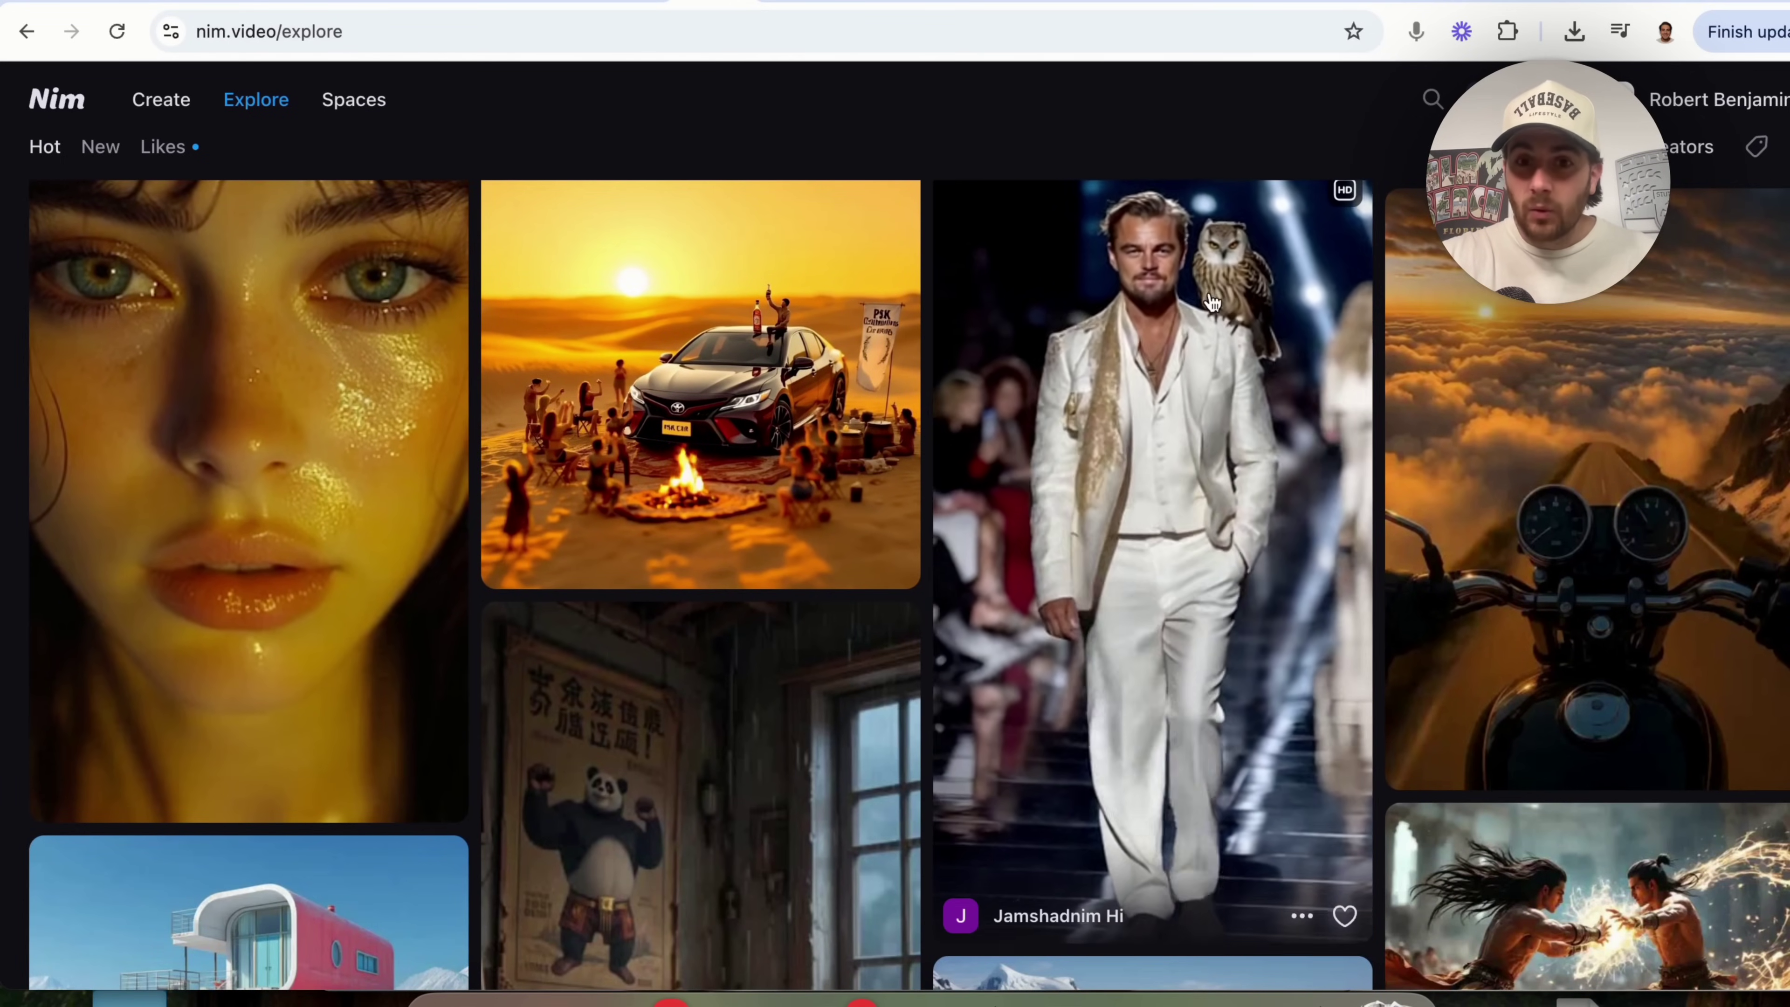
scroll(1239, 417, "up", 3)
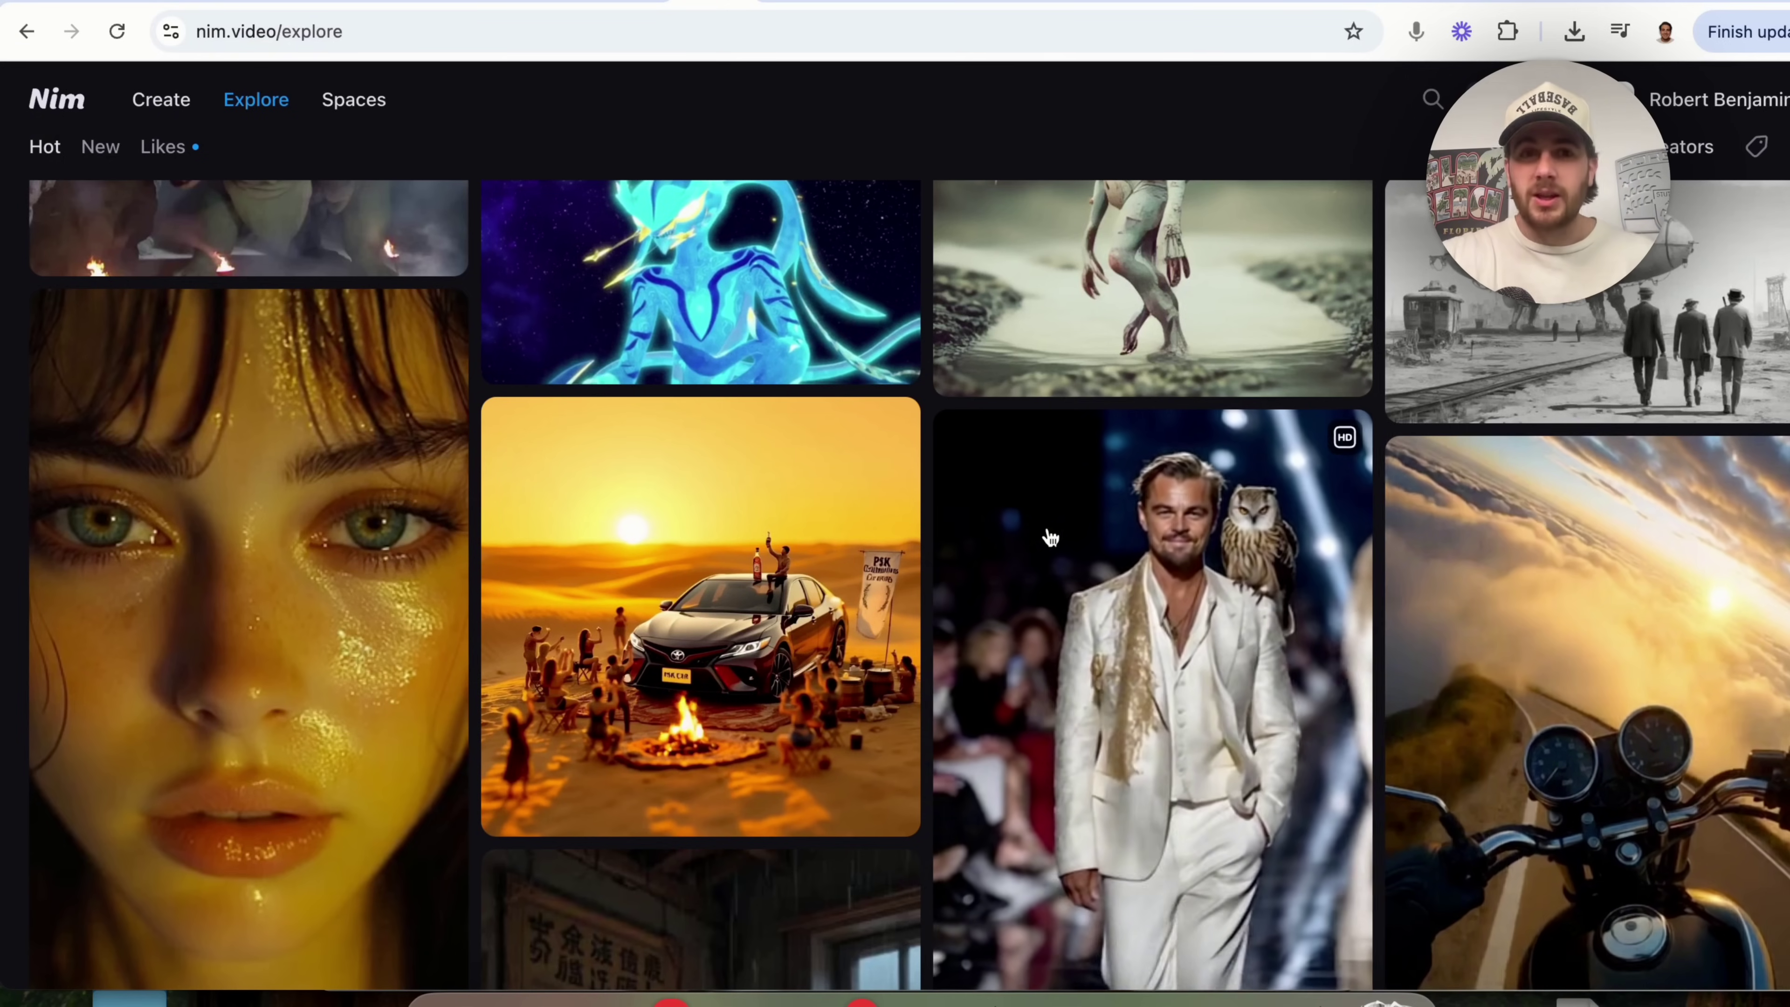
left_click(73, 117)
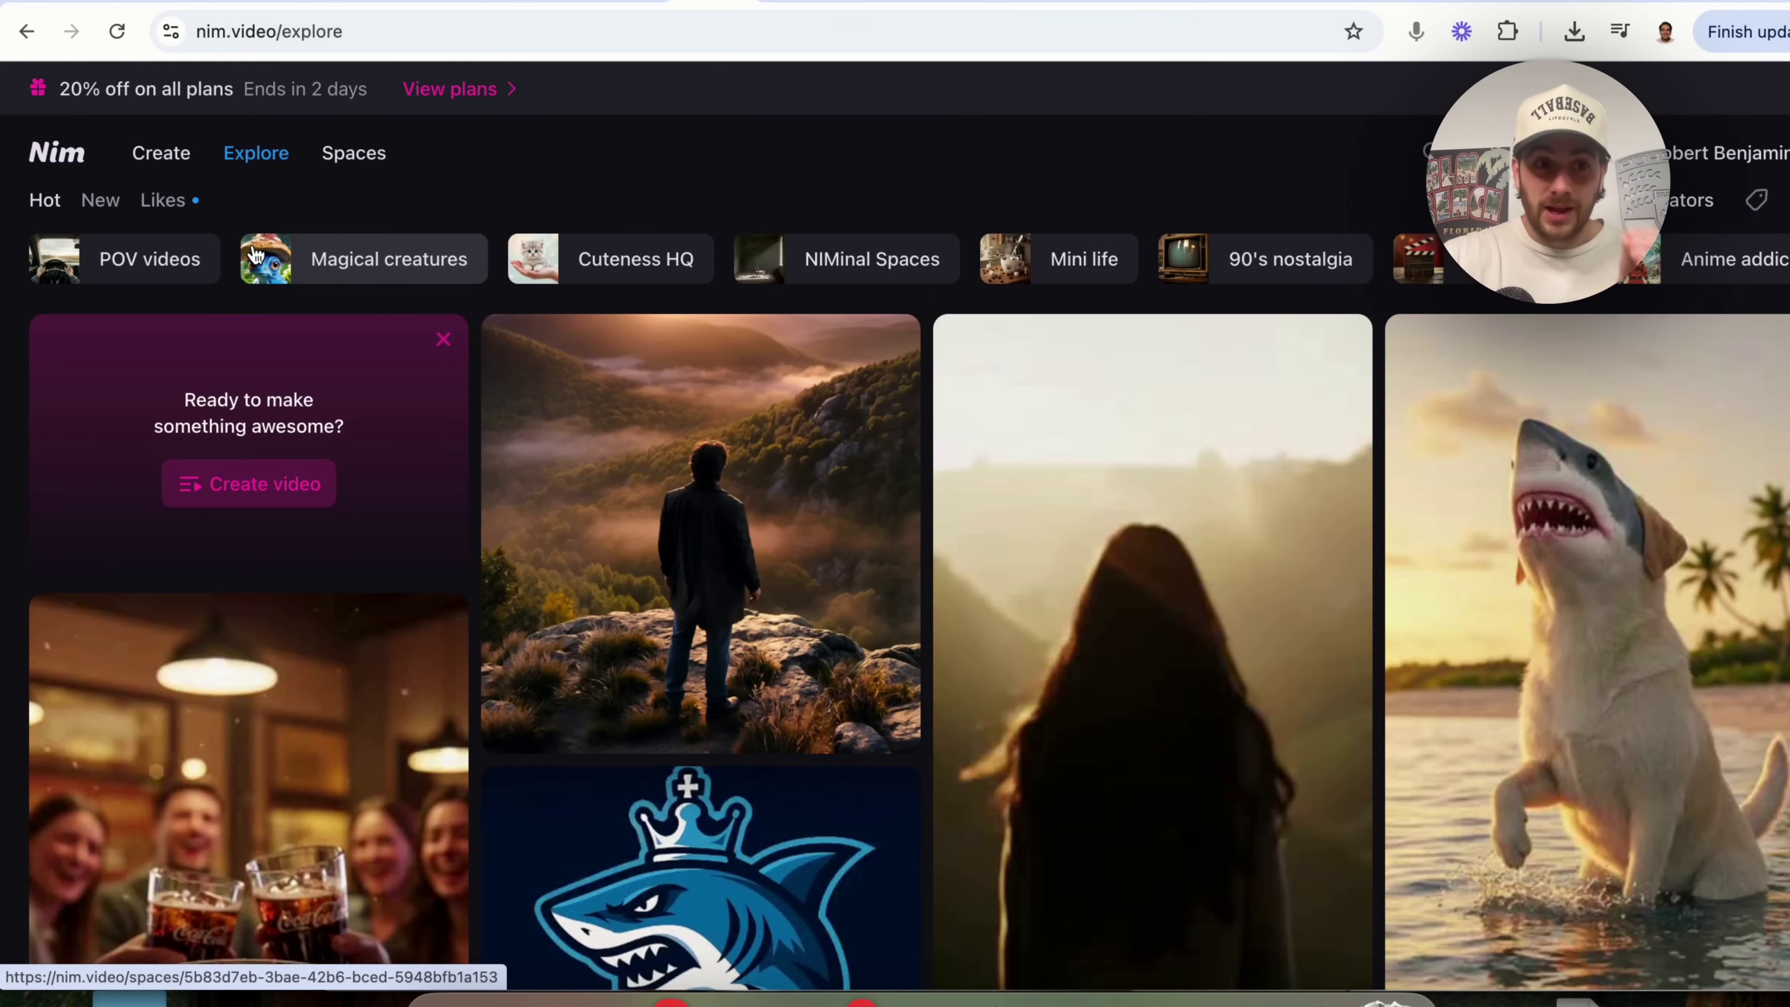
Open the generated orange cat image from the Create page and review its prompt, generation details and follow-up tools.
left_click(161, 153)
left_click(291, 700)
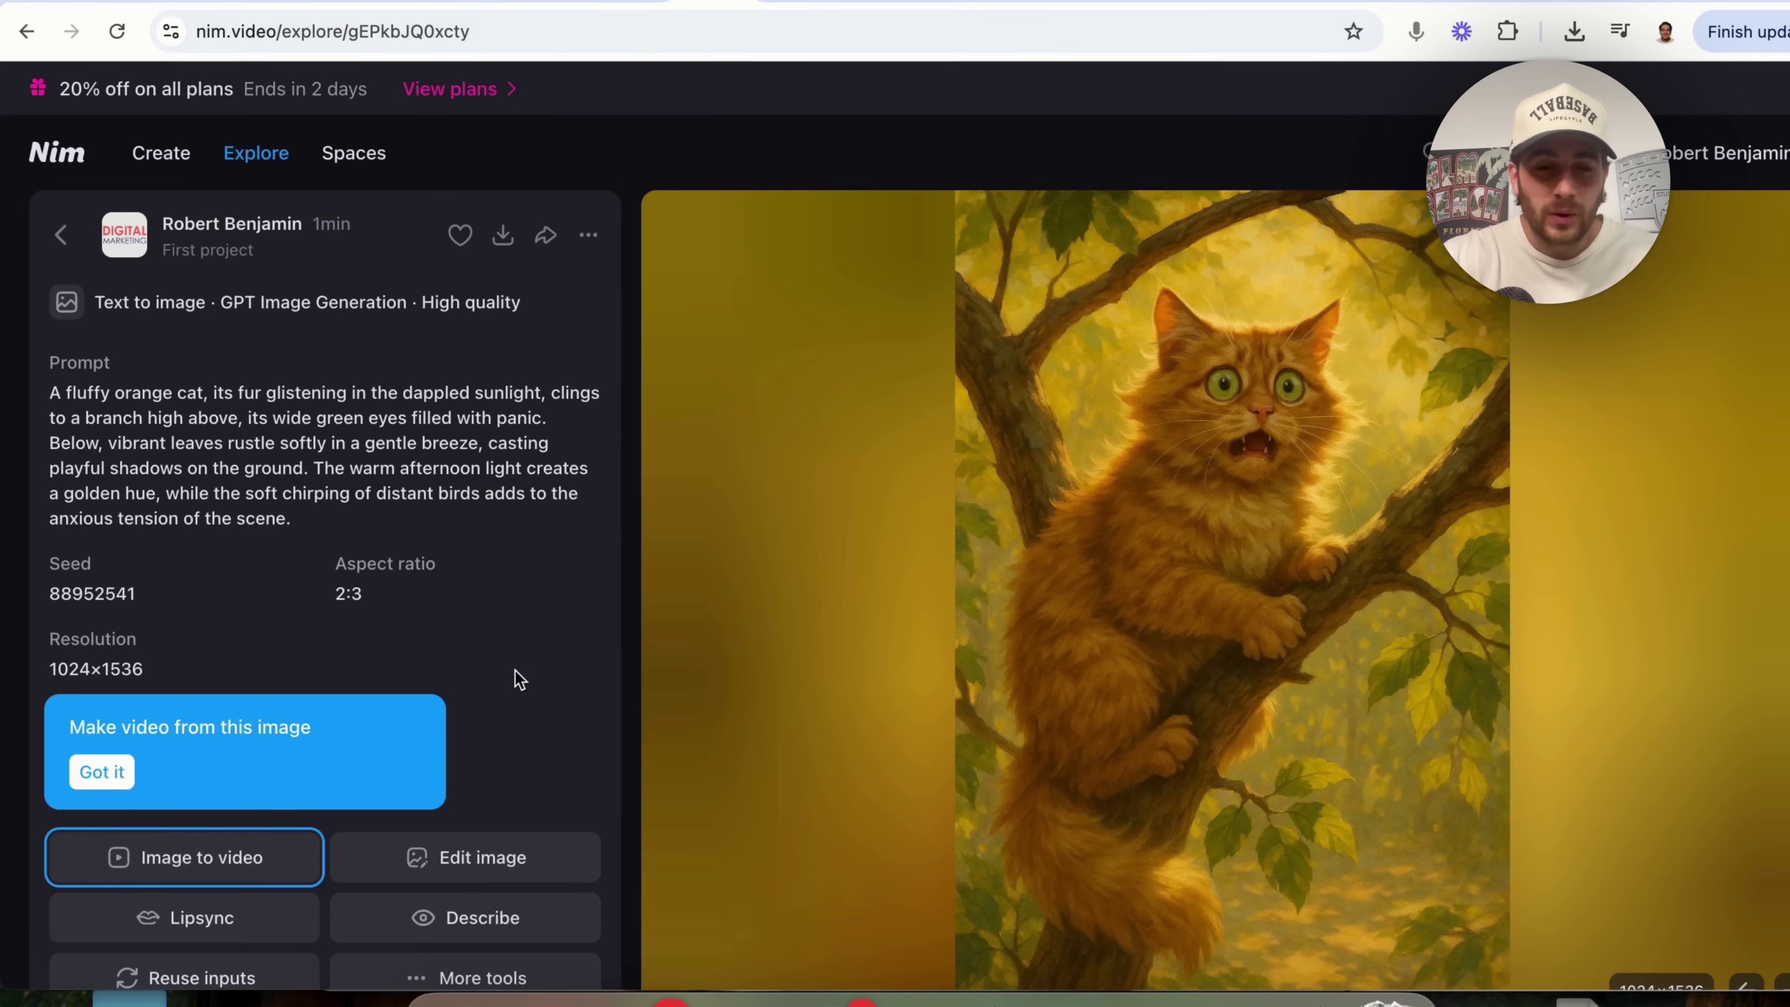
scroll(733, 602, "down", 1)
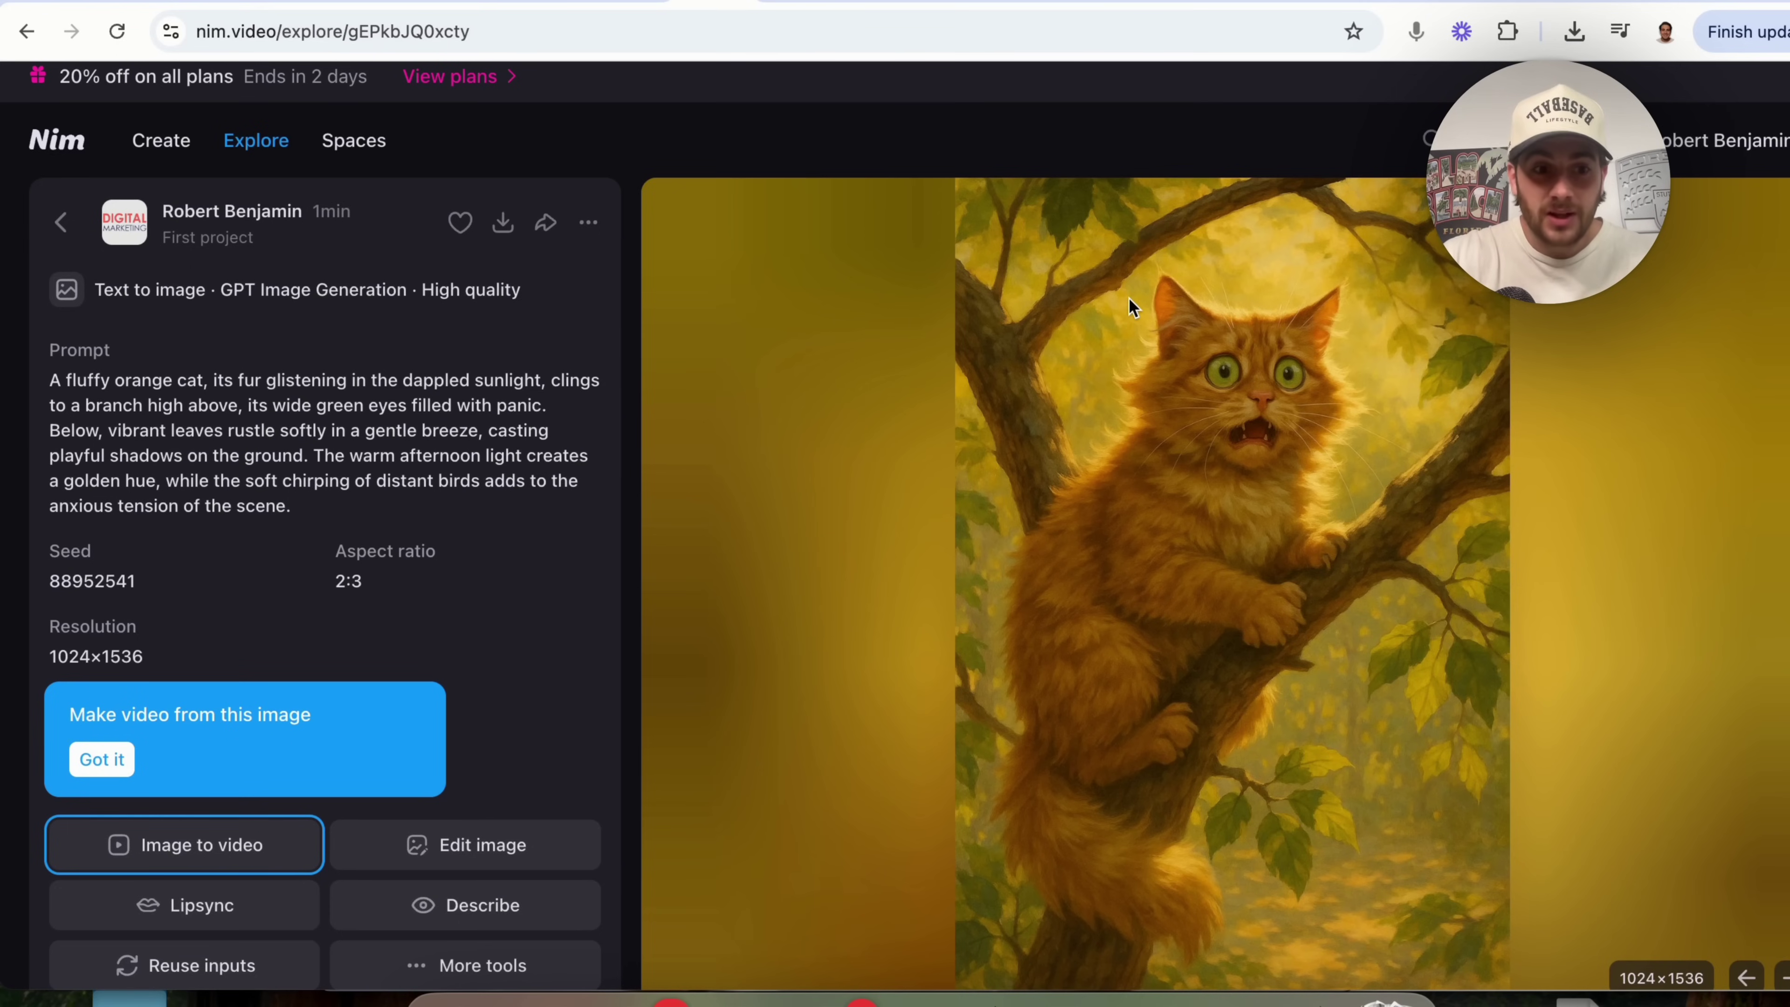
scroll(490, 747, "down", 1)
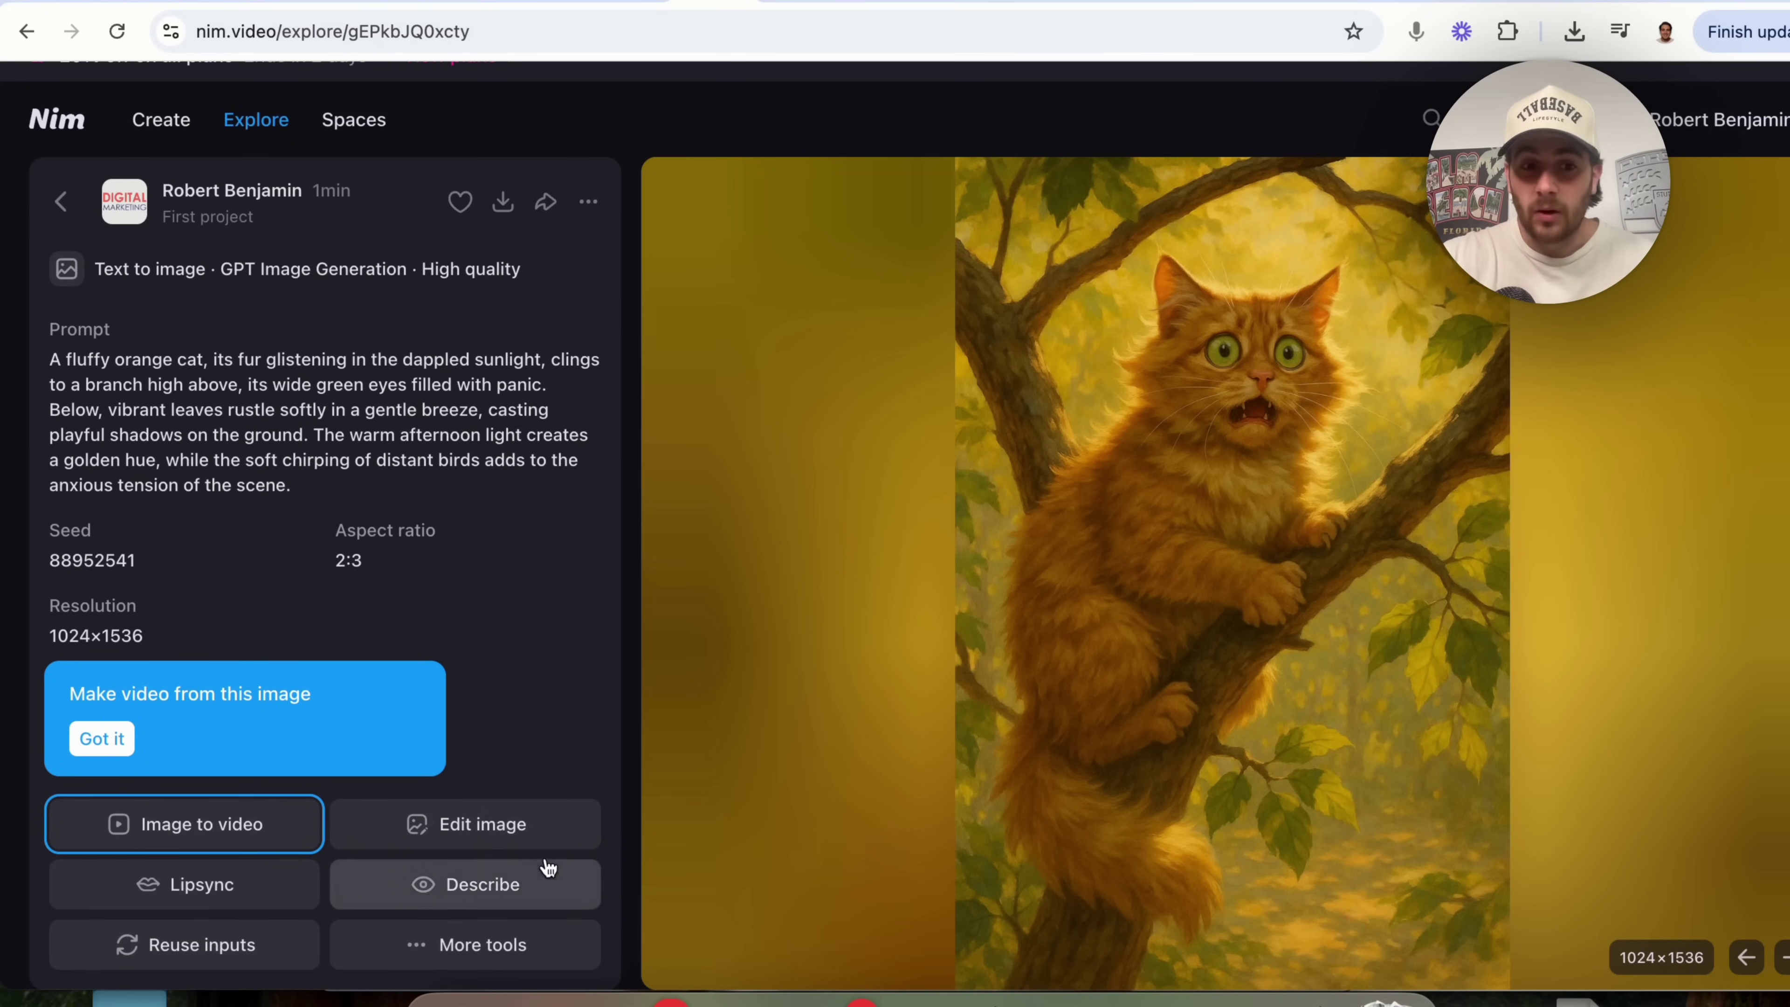